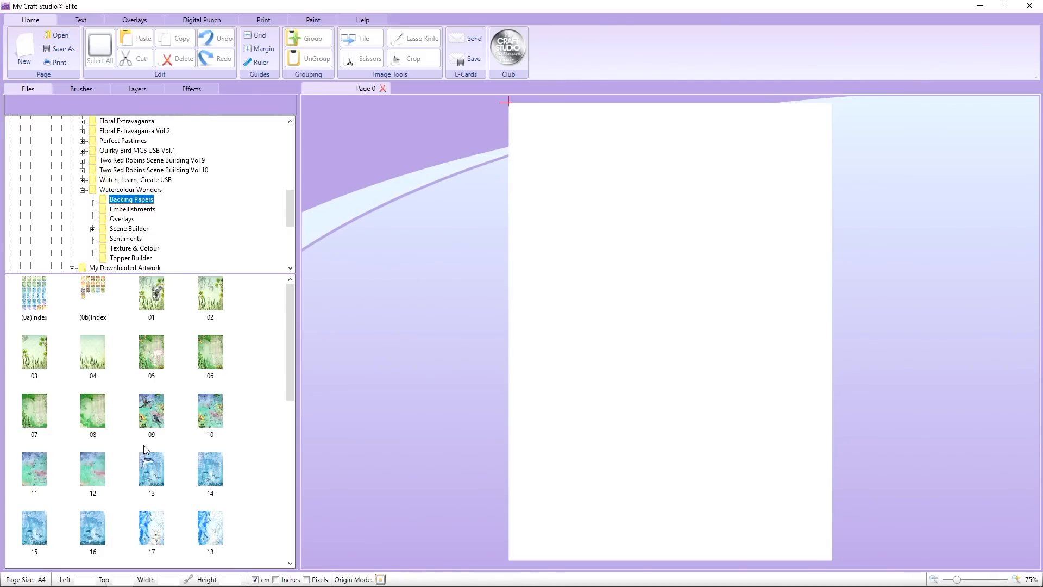
Step: Place dolphin backing paper 13 from Watercolour Wonders on the page and align it to cover the full A4 sheet
left_click_drag(146, 472, 389, 221)
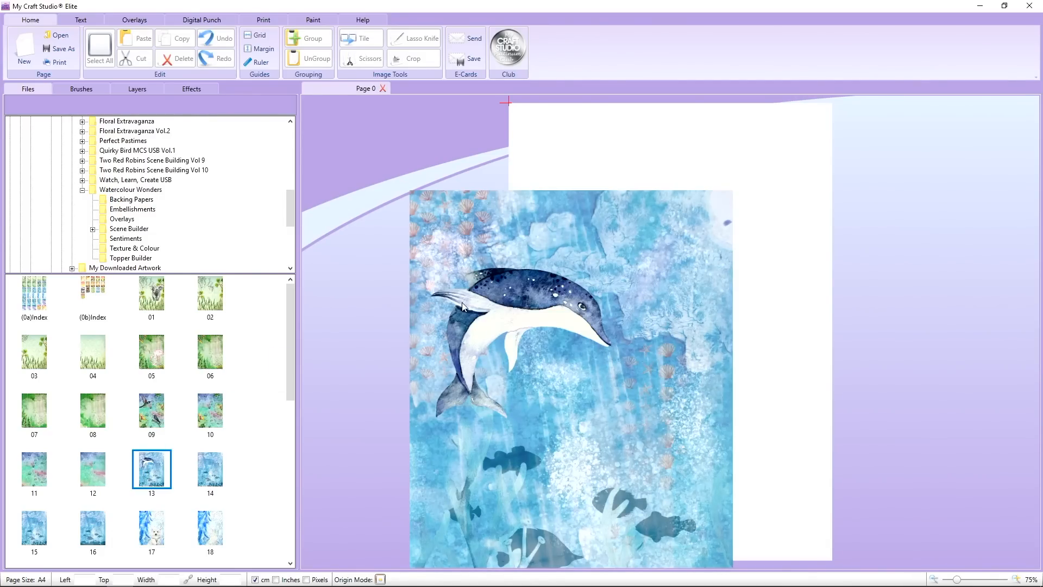
left_click_drag(591, 254, 586, 247)
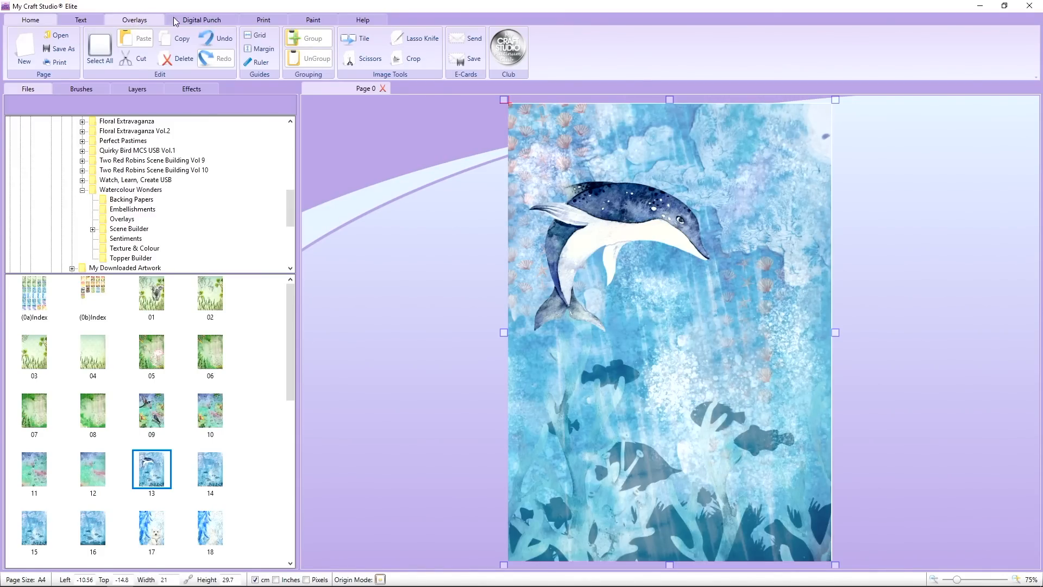
Step: Browse the digital punch shapes in the Word Plaques, Basic Shapes and Borders categories
left_click(223, 22)
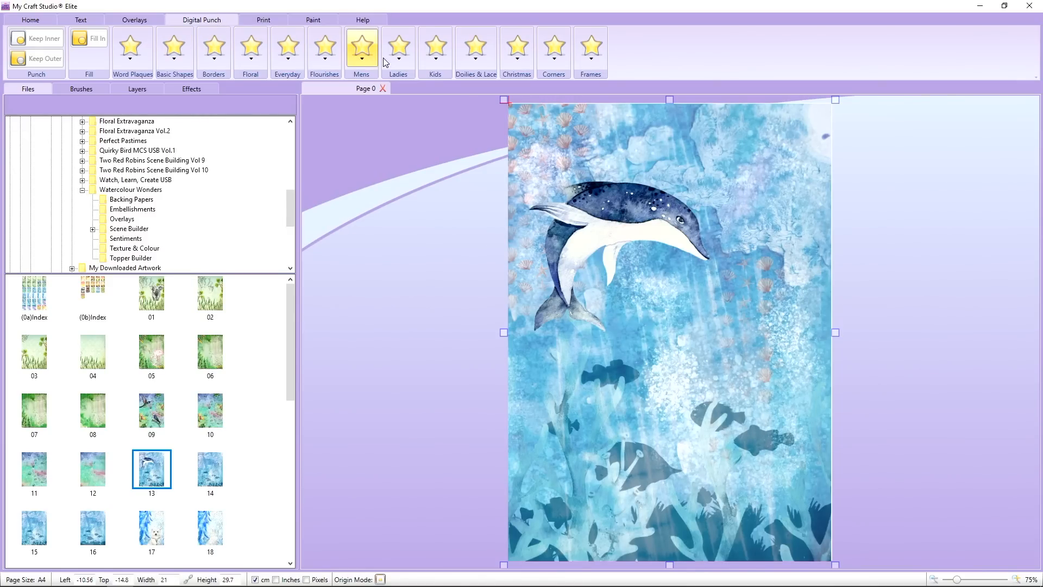
left_click(141, 51)
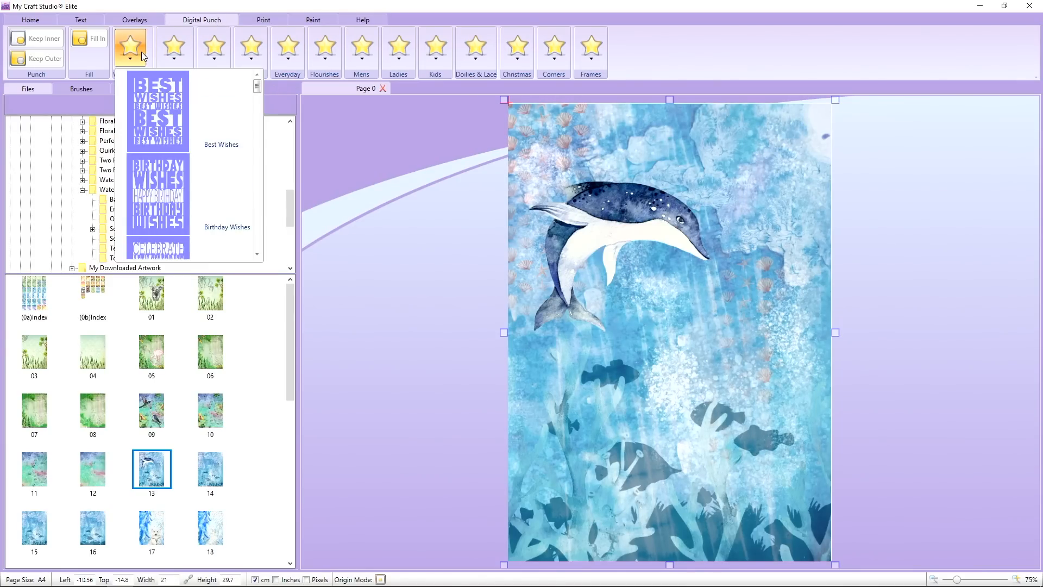
mouse_move(257, 87)
left_mouse_down()
mouse_move(257, 168)
mouse_move(258, 81)
left_mouse_up()
left_click(177, 49)
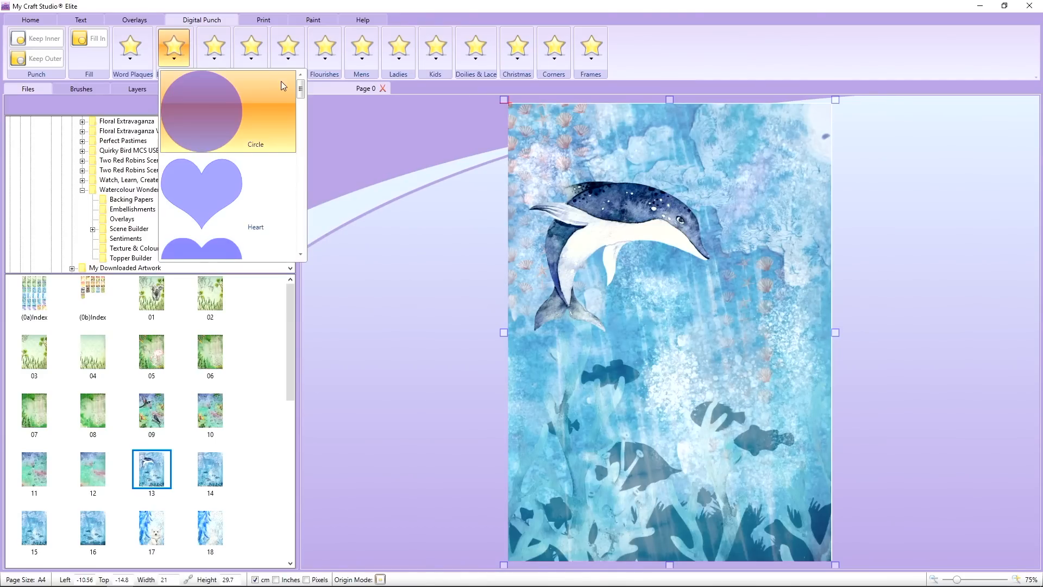
mouse_move(300, 89)
left_mouse_down()
mouse_move(298, 125)
mouse_move(299, 85)
left_mouse_up()
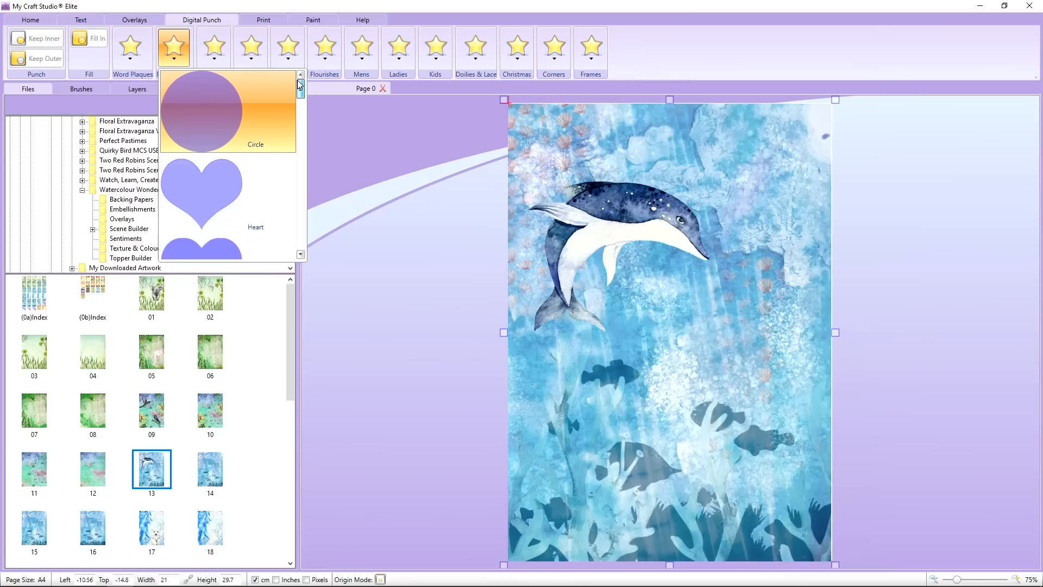
left_click(217, 50)
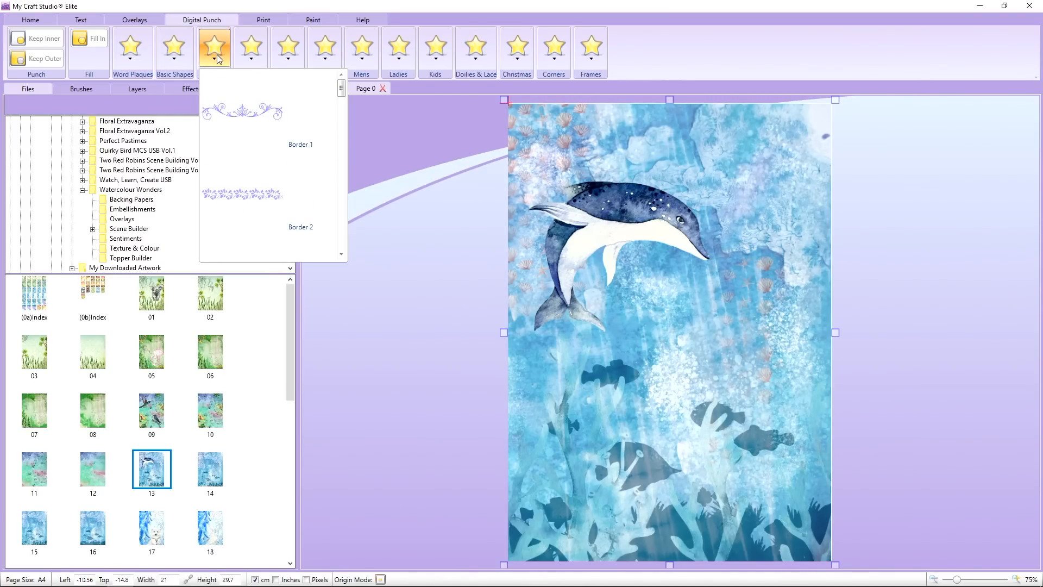
mouse_move(342, 91)
left_mouse_down()
mouse_move(340, 122)
mouse_move(342, 82)
left_mouse_up()
Step: Look through the digital punch shapes in the Floral, Everyday, Flourishes and Mens categories
left_click(256, 44)
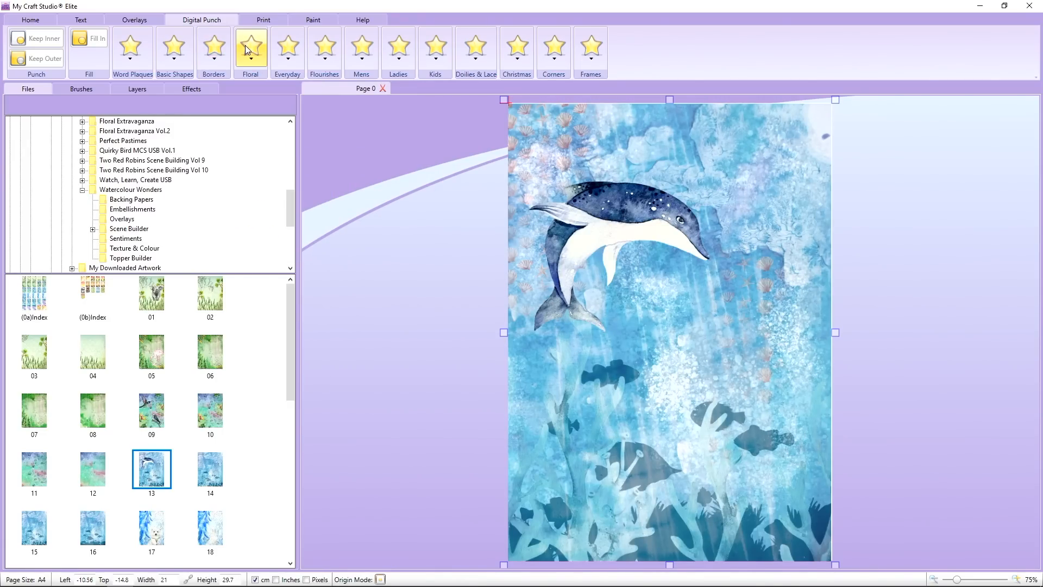
left_click(245, 45)
left_click(288, 45)
left_click(288, 48)
left_click_drag(415, 93, 318, 73)
left_click(327, 49)
left_click(326, 50)
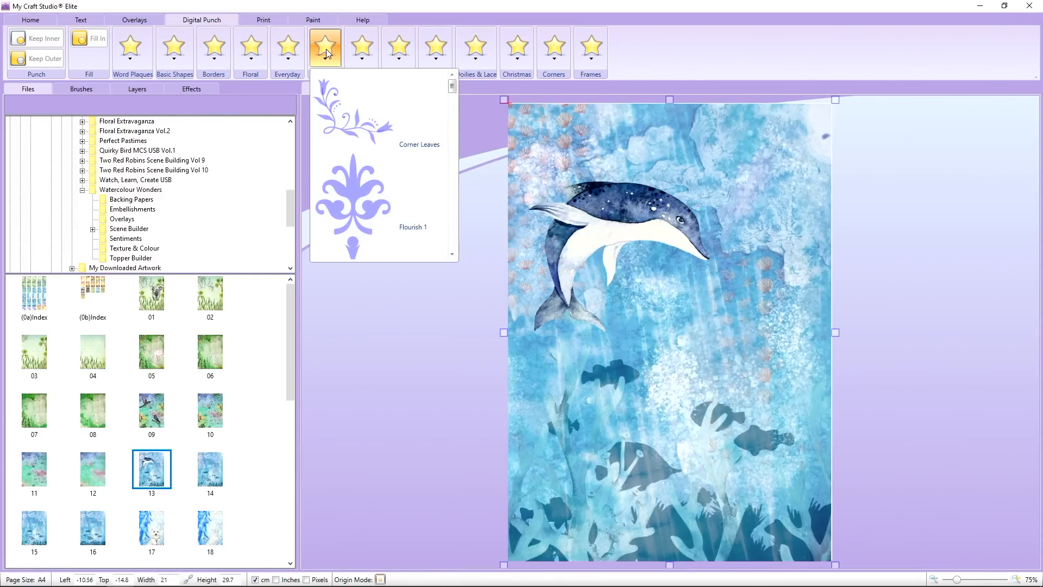
left_click(362, 47)
left_click(362, 48)
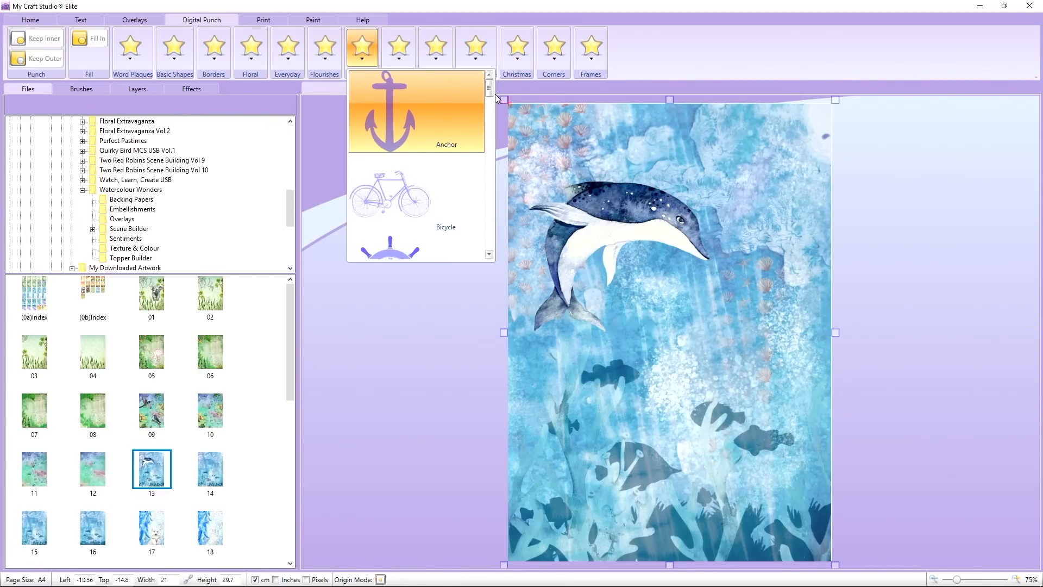
left_click_drag(490, 93, 479, 234)
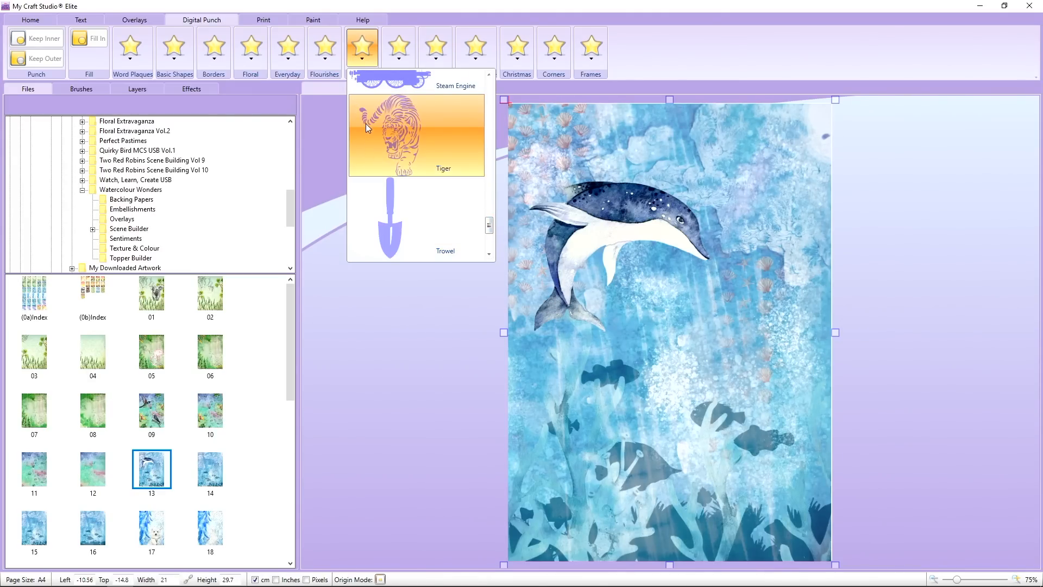
Step: Examine the digital punch shapes offered in the Ladies, Kids and Doilies & Lace categories
left_click(409, 61)
left_click(400, 60)
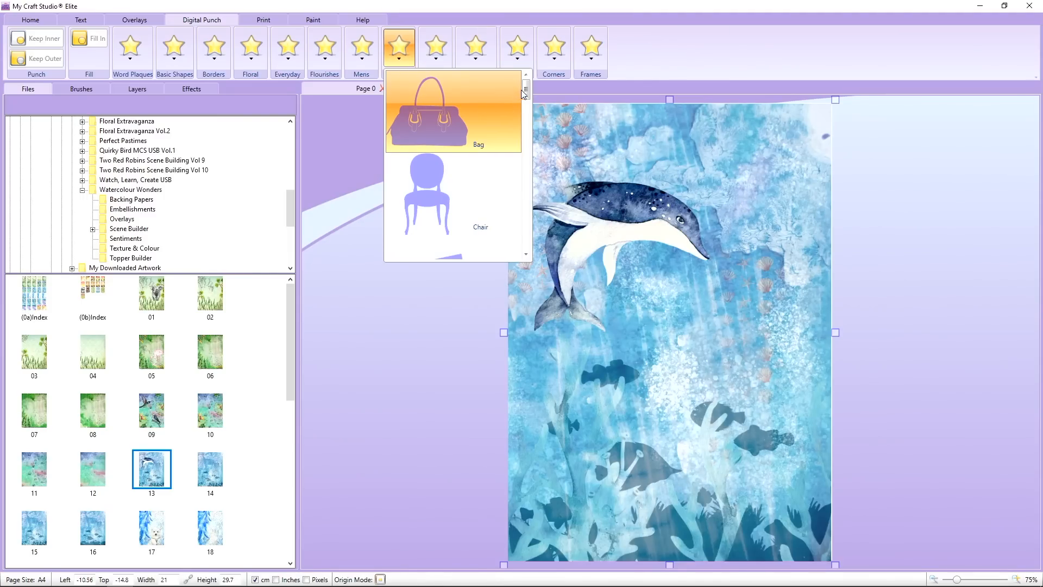
left_click_drag(526, 92, 514, 247)
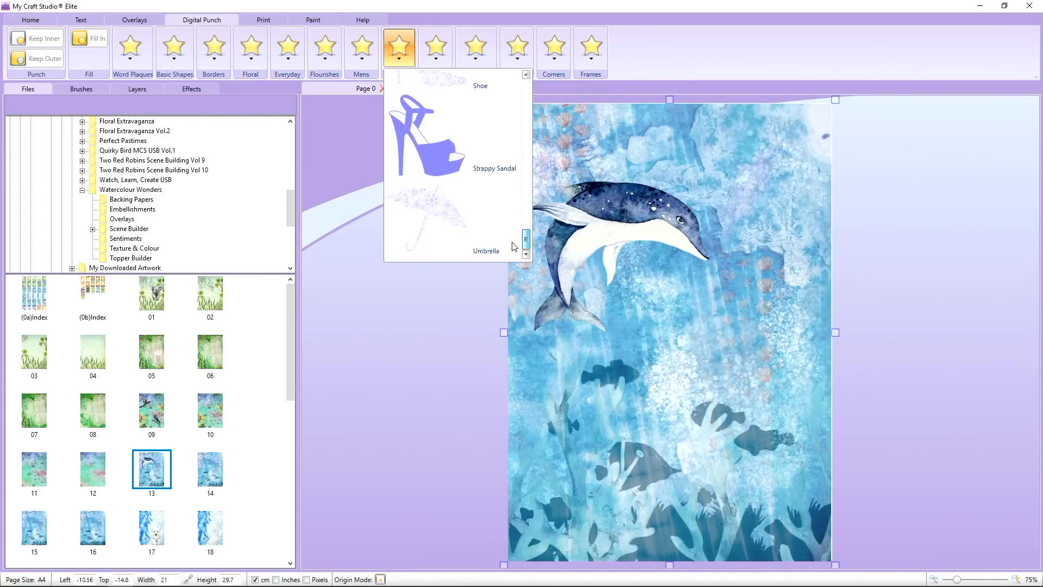
left_click(439, 97)
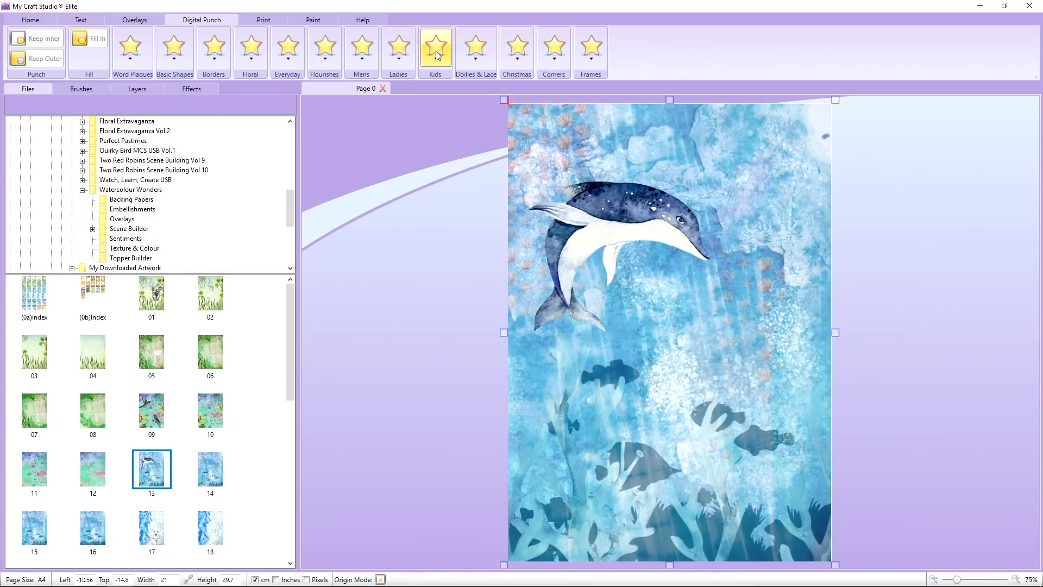
left_click(438, 56)
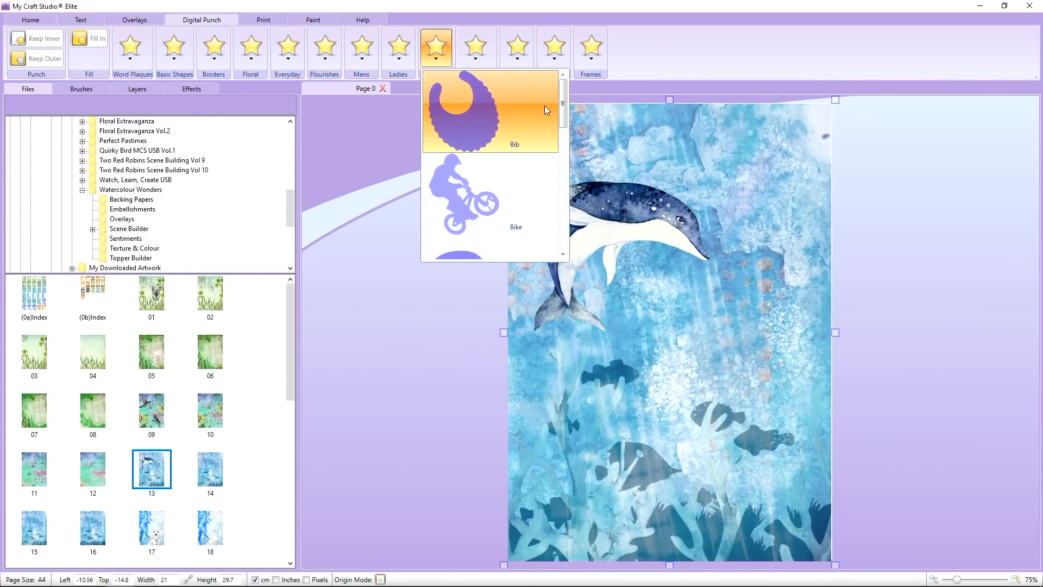
mouse_move(564, 107)
left_mouse_down()
mouse_move(562, 227)
mouse_move(558, 99)
left_mouse_up()
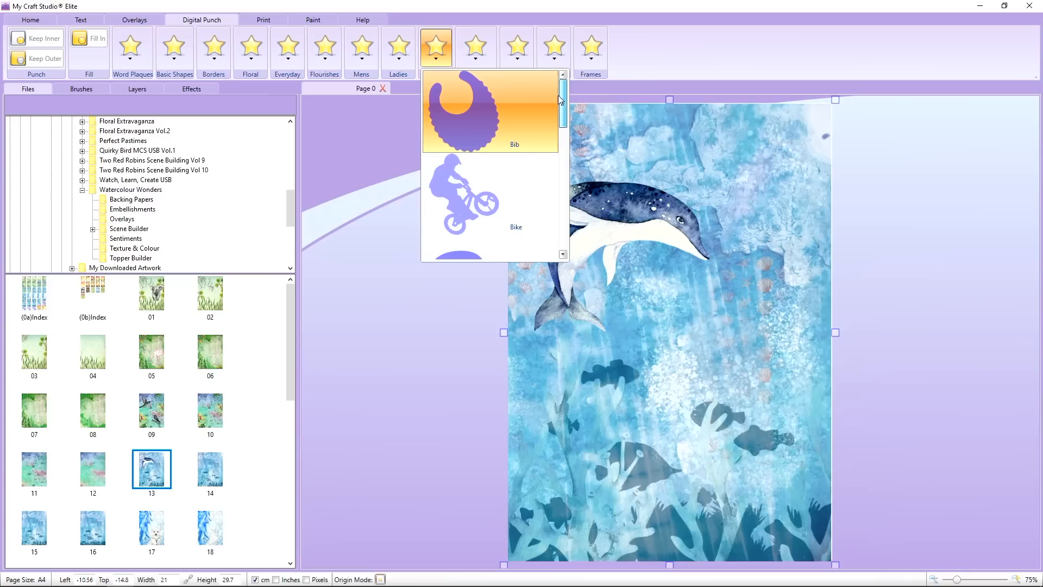
left_click(476, 47)
left_click(476, 53)
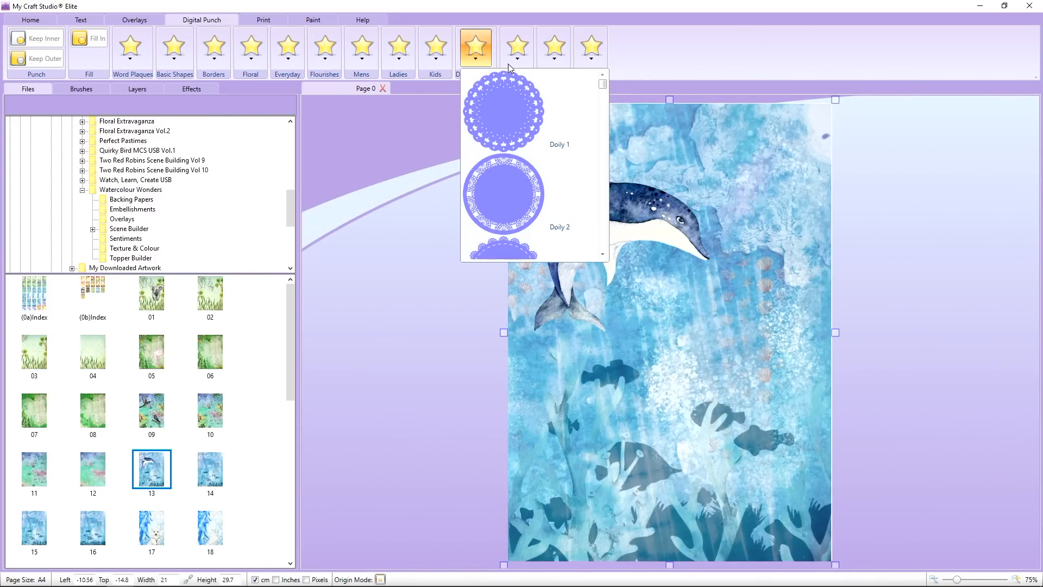
left_click_drag(605, 88, 600, 253)
scroll(519, 162, "down", 2)
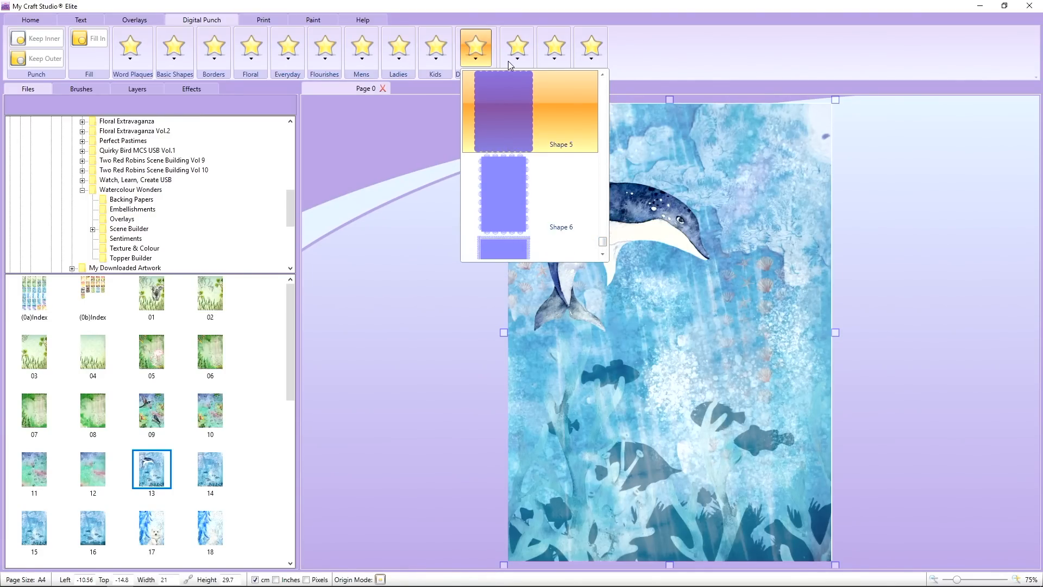
Step: Browse the digital punch shapes in the Christmas and Corners categories
left_click(517, 48)
left_click(517, 48)
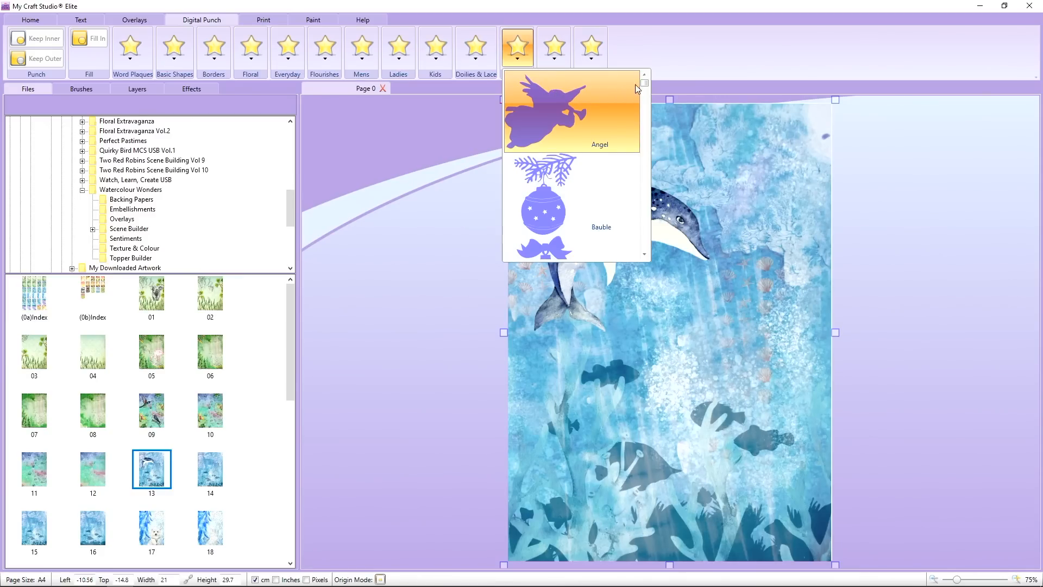
left_click_drag(645, 86, 638, 240)
left_click(554, 57)
left_click(554, 59)
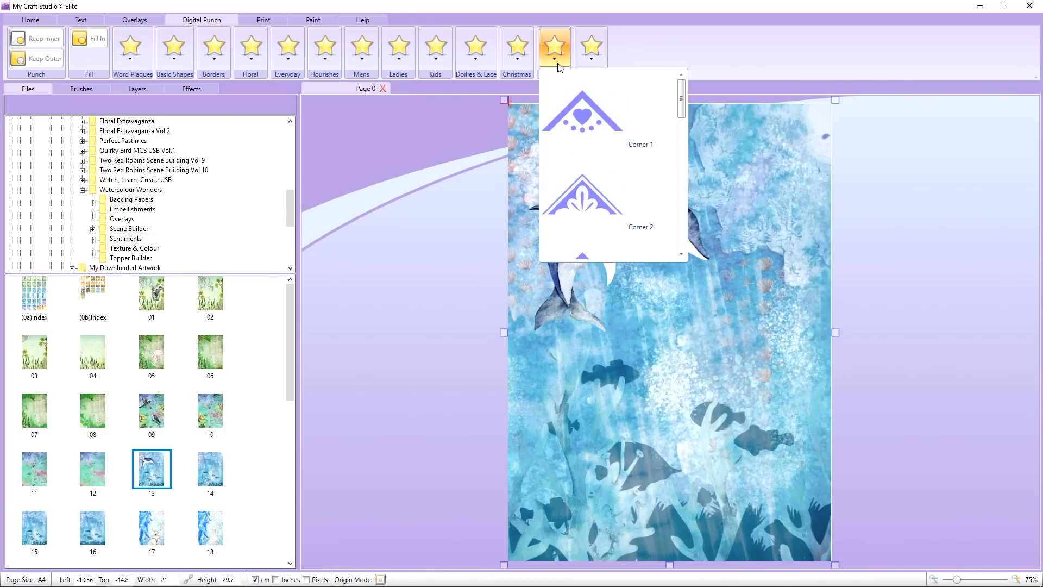
mouse_move(683, 93)
left_mouse_down()
mouse_move(679, 227)
mouse_move(682, 86)
left_mouse_up()
left_click(593, 51)
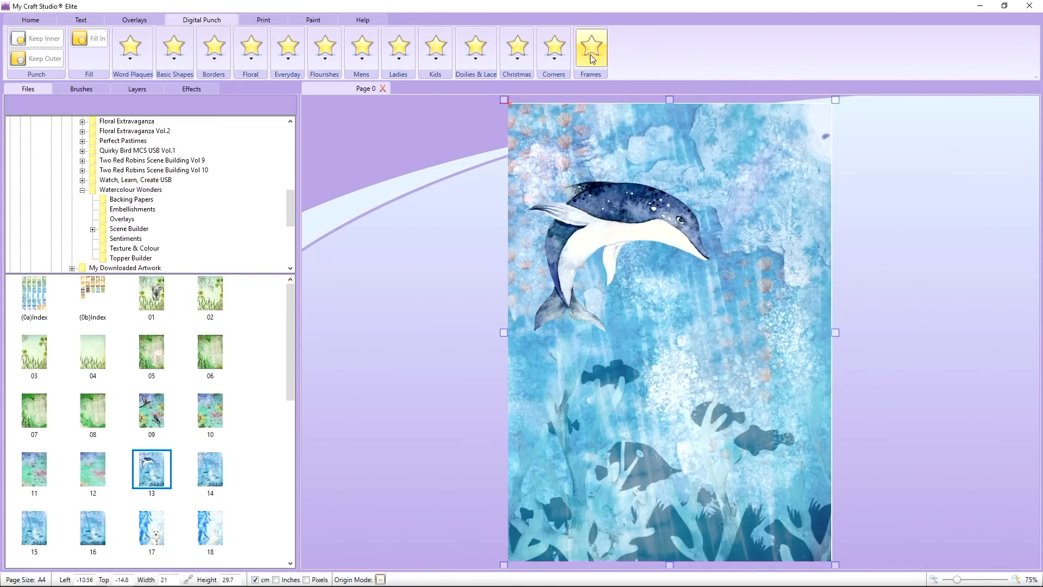
left_click(591, 55)
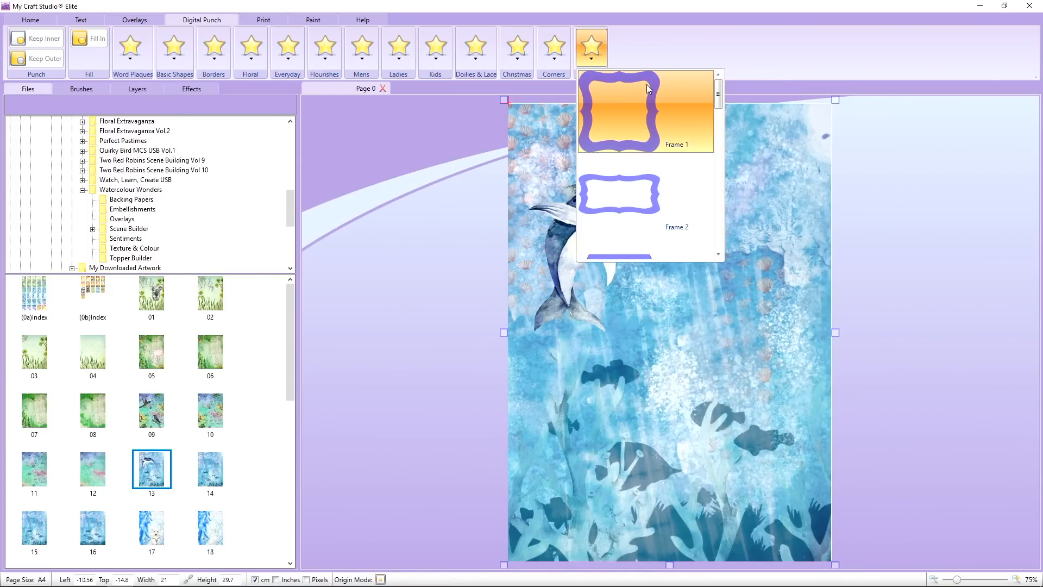
left_click(713, 95)
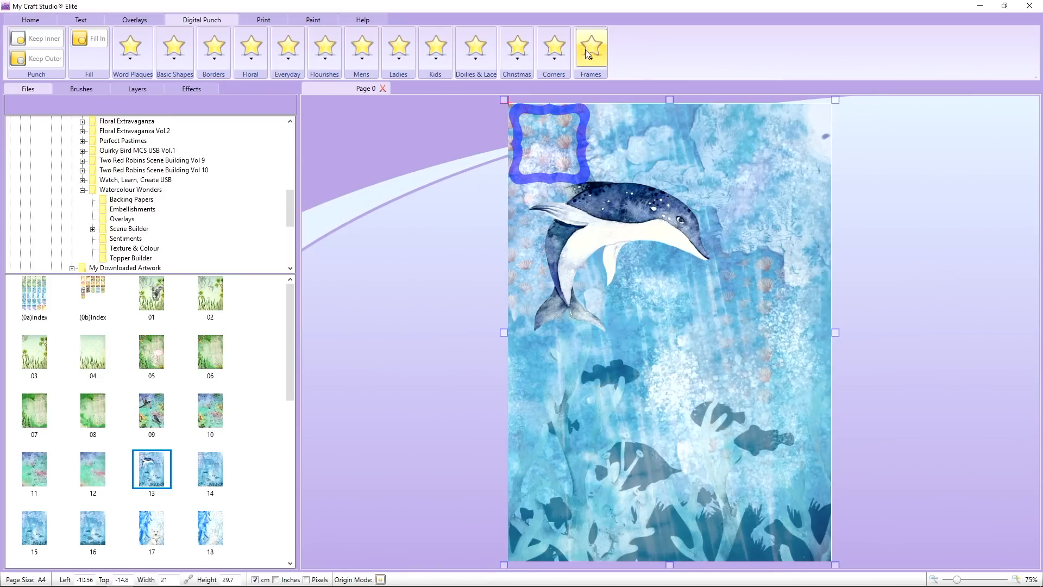
left_click(577, 110)
key("Delete")
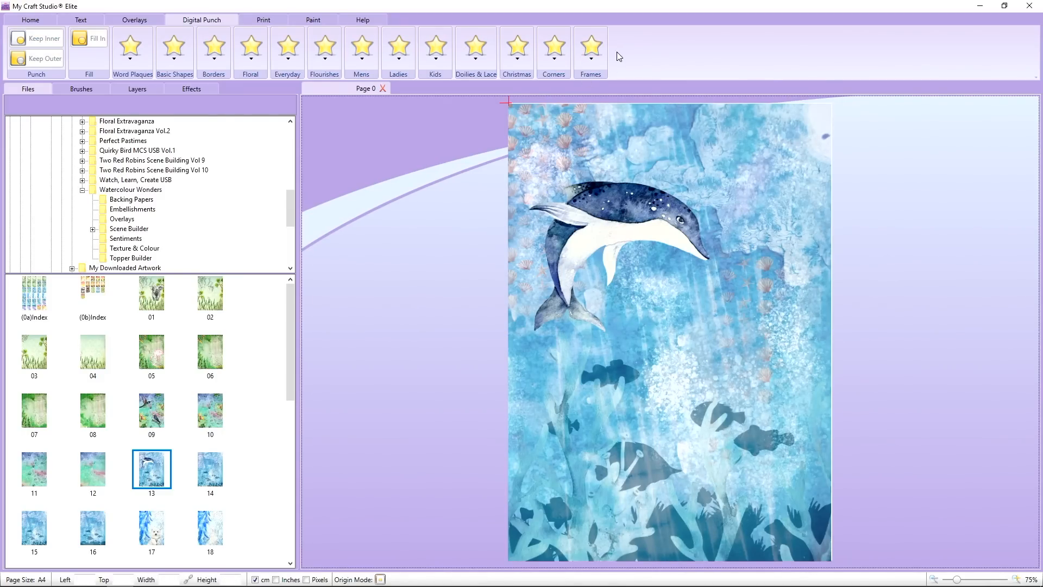
Step: Look through the digital punch shapes in the Frames category
left_click(591, 62)
mouse_move(717, 87)
left_mouse_down()
mouse_move(718, 231)
mouse_move(718, 81)
left_mouse_up()
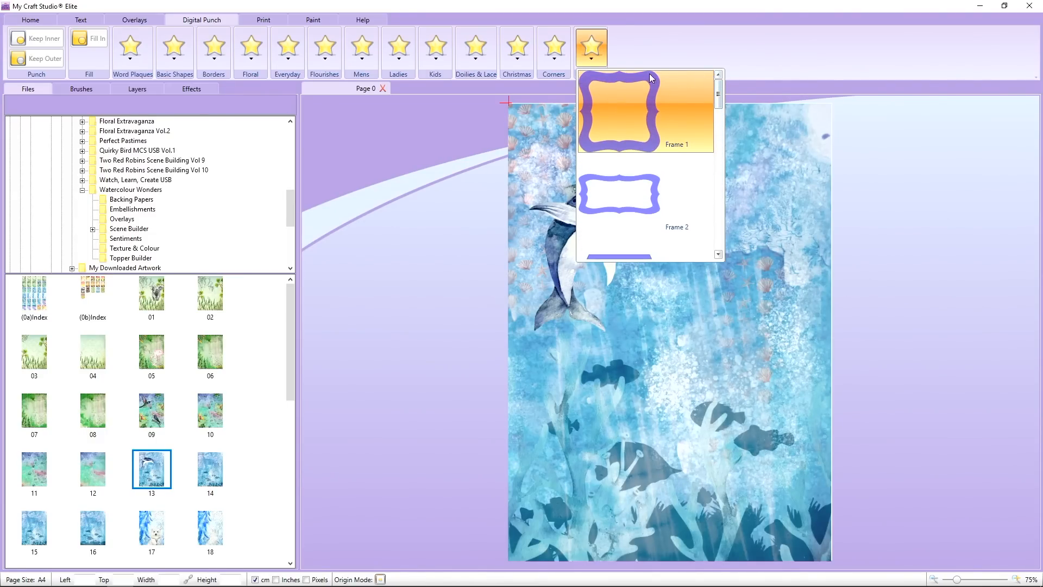
left_click(596, 57)
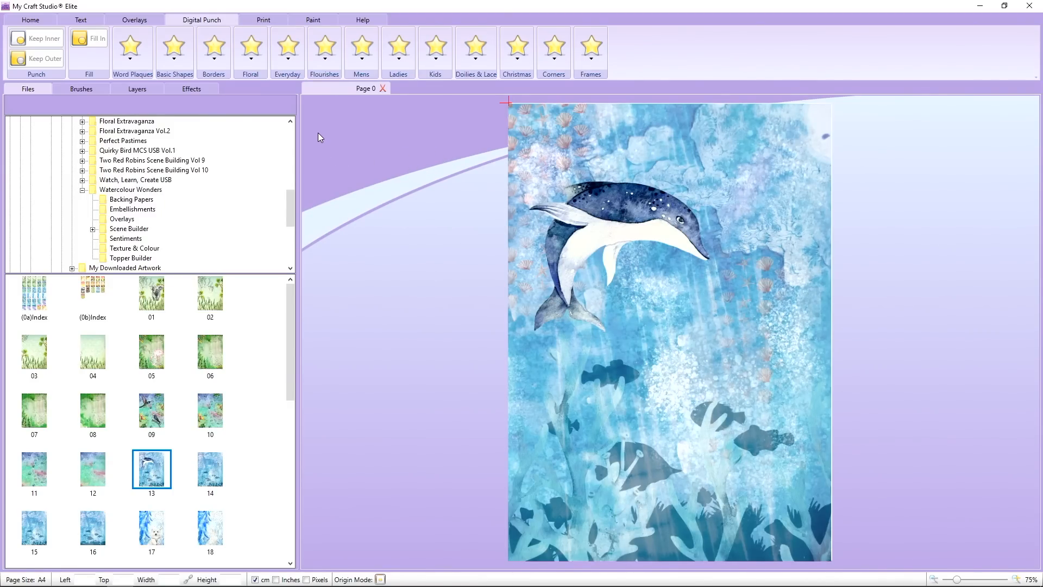
Step: Add the Circle punch from the basic shapes to the page
left_click(174, 59)
left_click(204, 106)
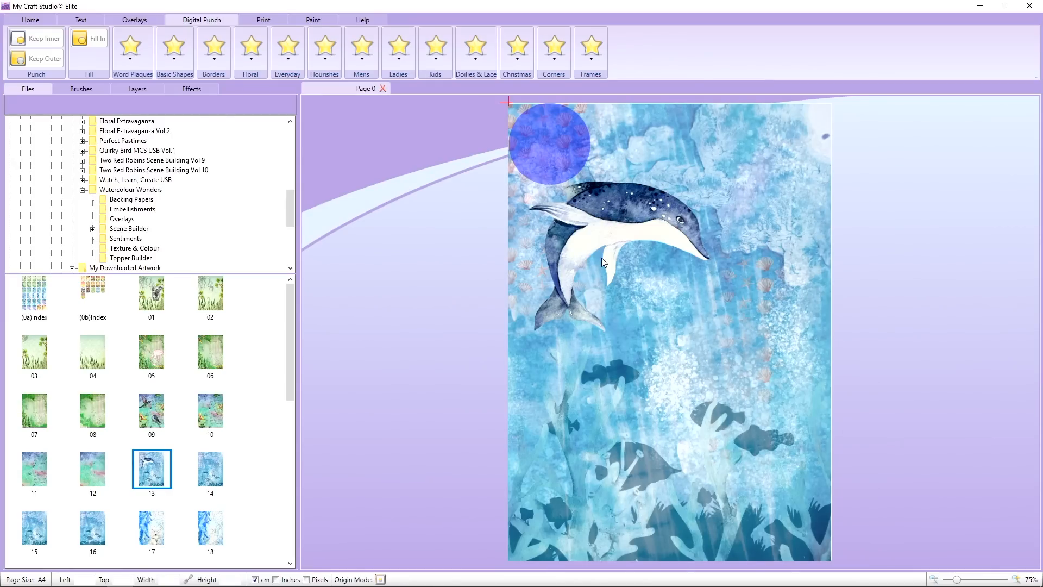
Step: Add the Heart punch from the basic shapes, move it beside the circle, and delete it
left_click_drag(957, 581, 970, 579)
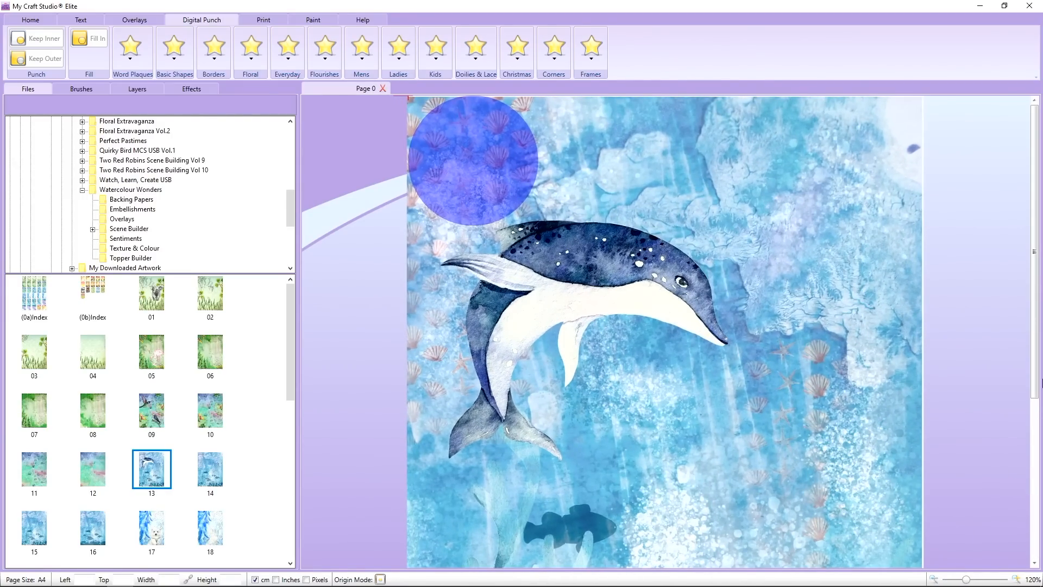
left_click_drag(1037, 308, 1037, 468)
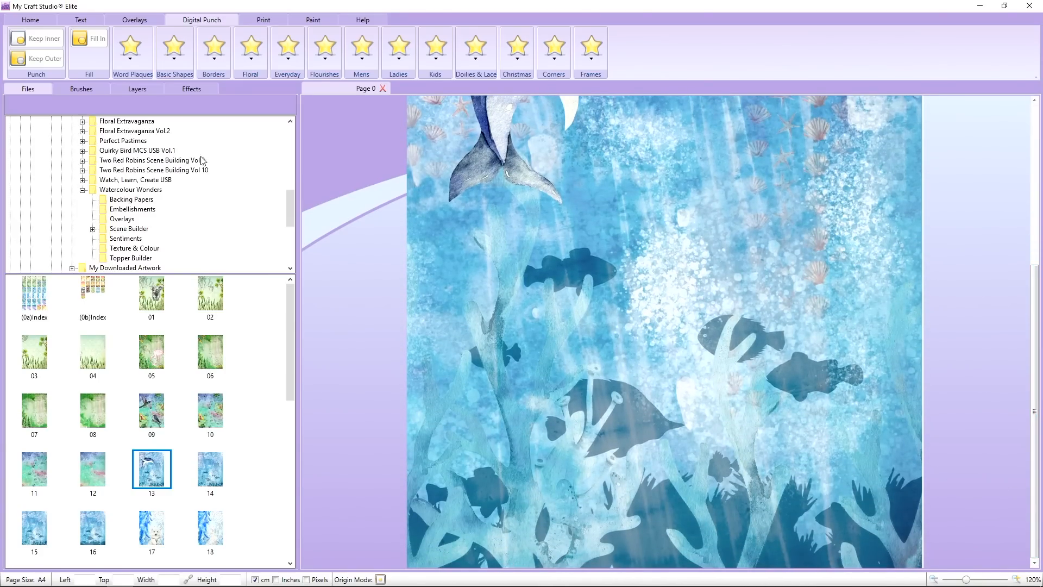
left_click(174, 51)
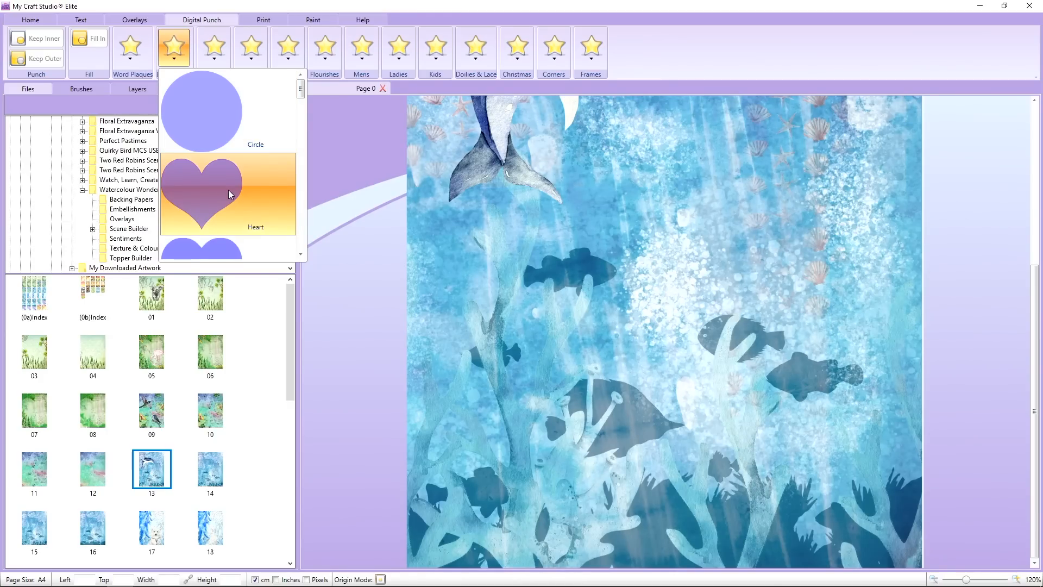
left_click(174, 173)
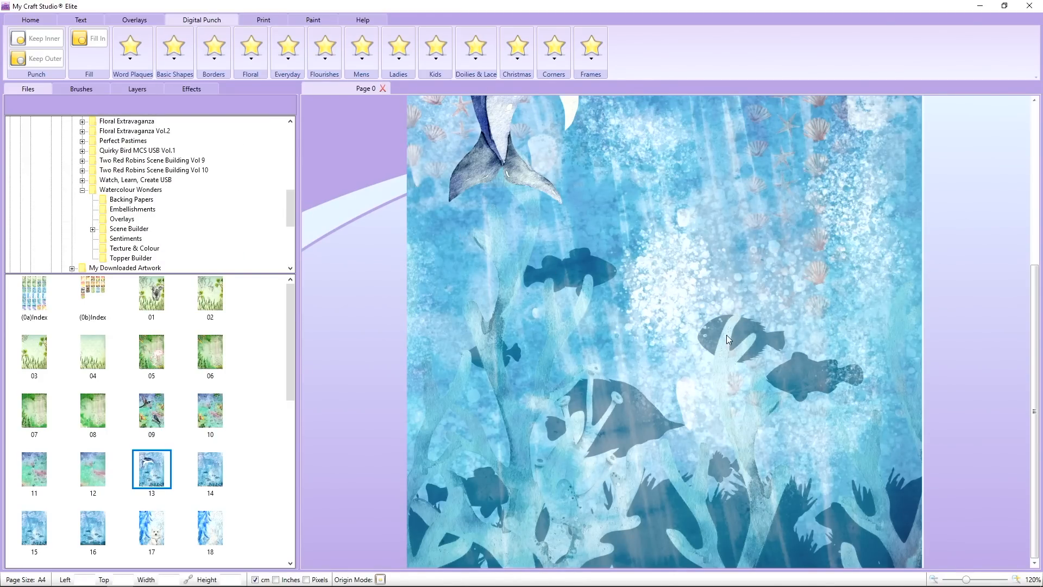
left_click_drag(967, 581, 957, 581)
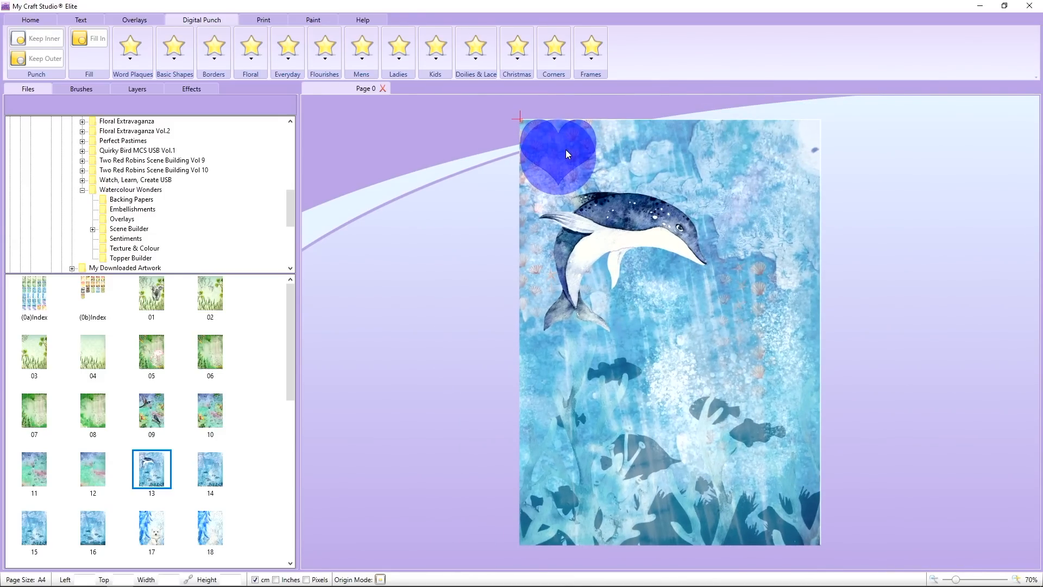
left_click_drag(566, 154, 651, 169)
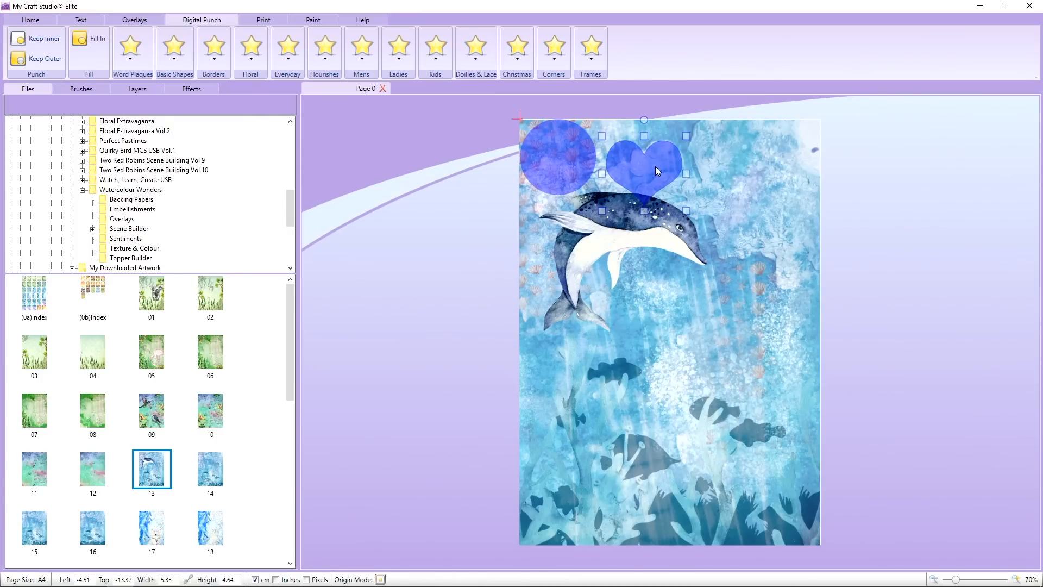
key("Delete")
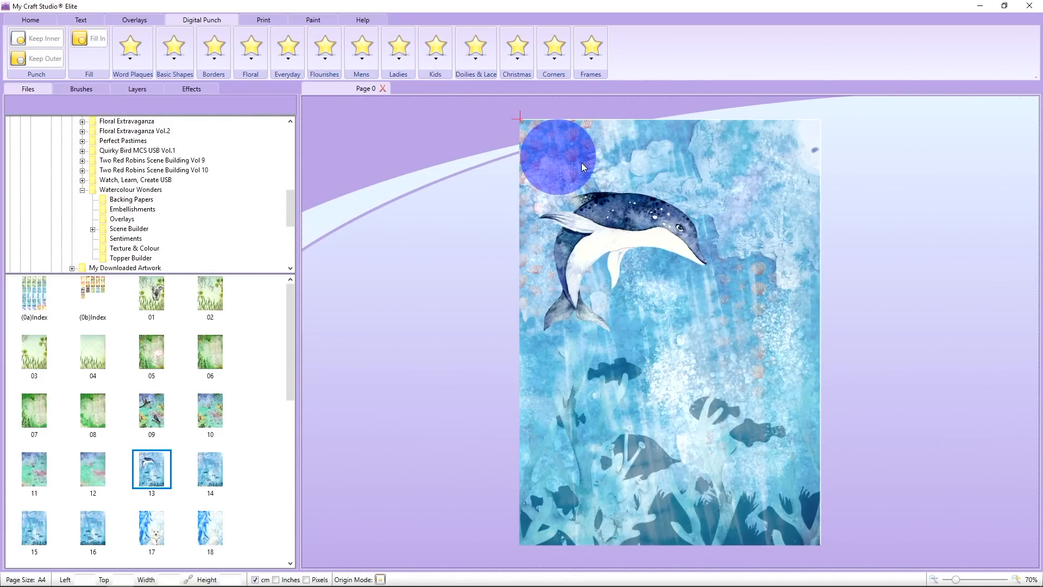
Step: Move the circle punch down over the dolphin's tail
left_click_drag(573, 162, 581, 312)
right_click(711, 412)
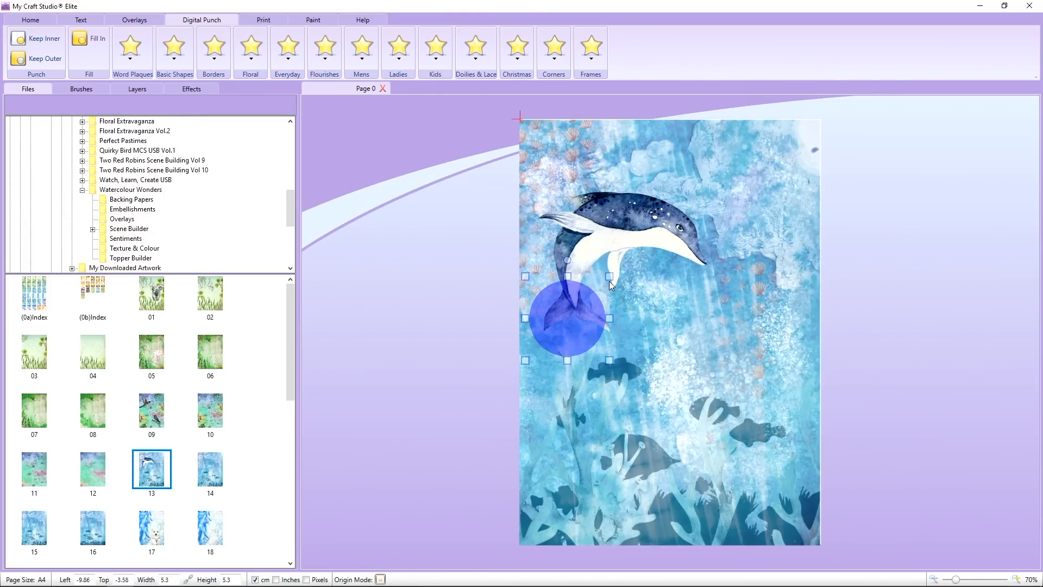
Step: Resize and position the circle punch as an oval about 14.4 by 13 cm covering the whole dolphin
left_click_drag(609, 278, 736, 126)
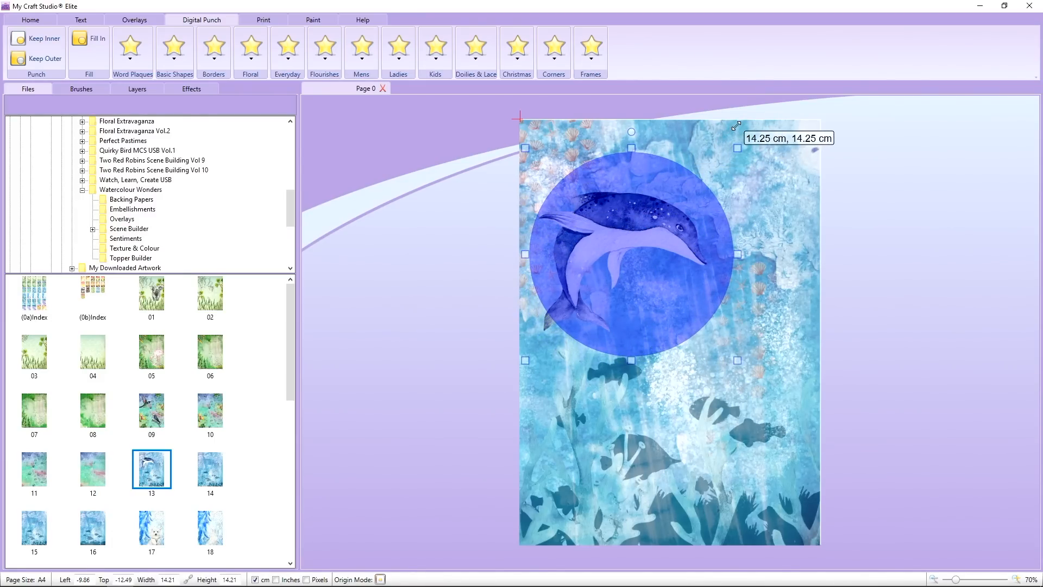
left_click_drag(738, 254, 687, 266)
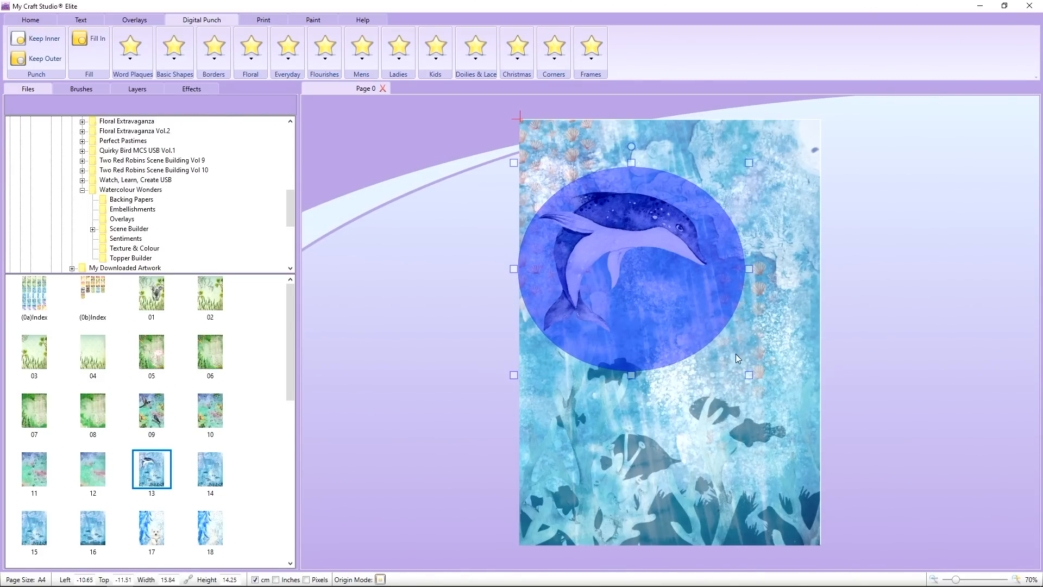
left_click_drag(755, 378, 728, 357)
left_click_drag(687, 315, 686, 326)
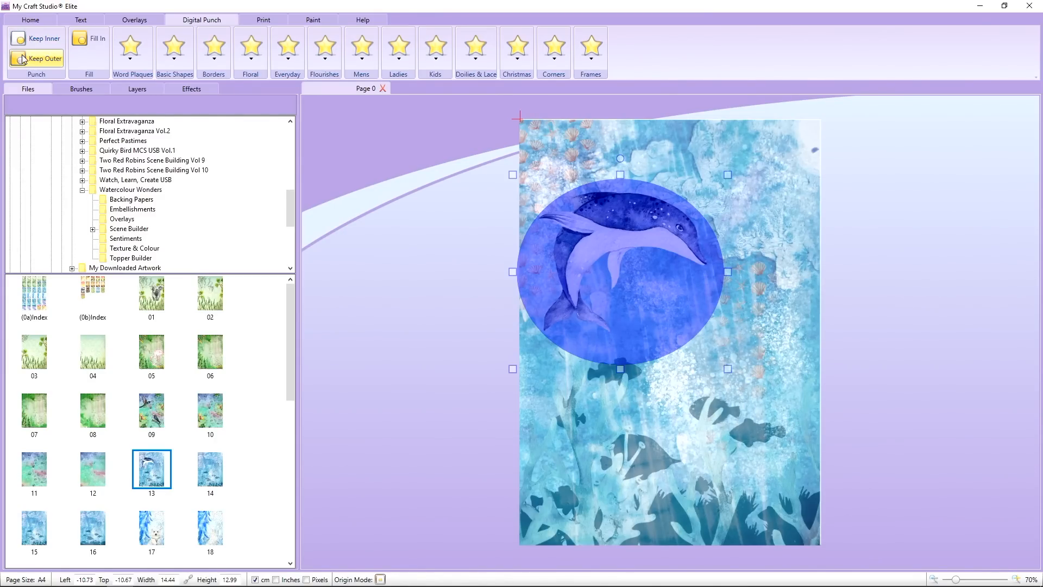
Step: Punch the dolphin out with Keep Inner, move the punch shape off the page, and reposition the cut-out
left_click(45, 39)
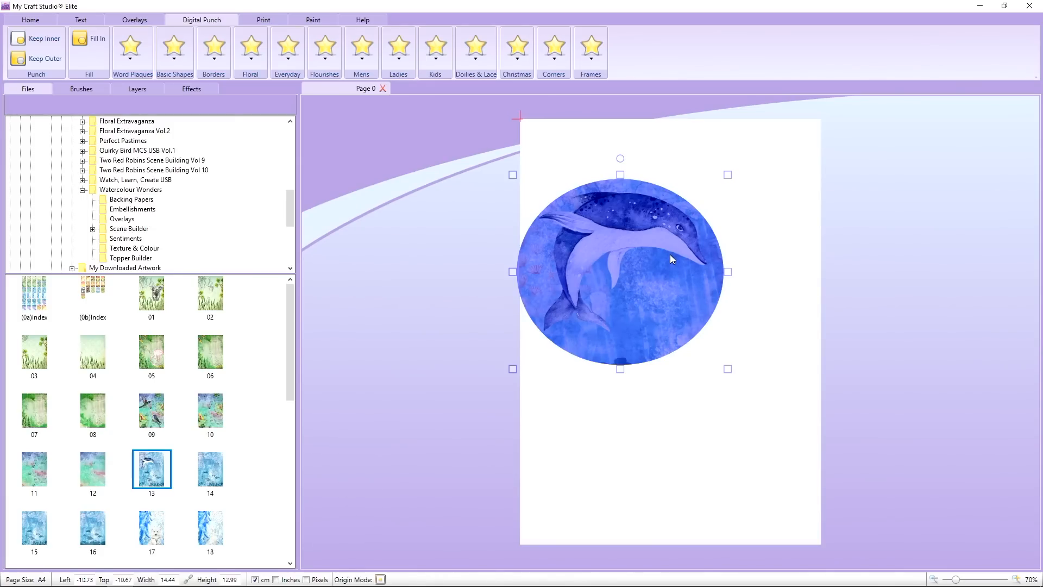
left_click_drag(670, 254, 458, 232)
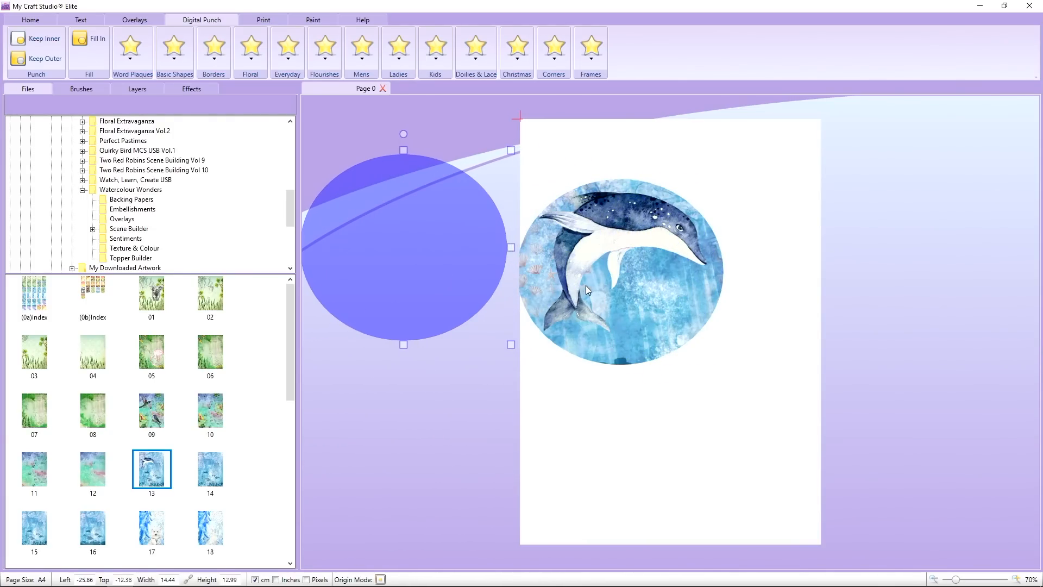
left_click_drag(608, 279, 638, 268)
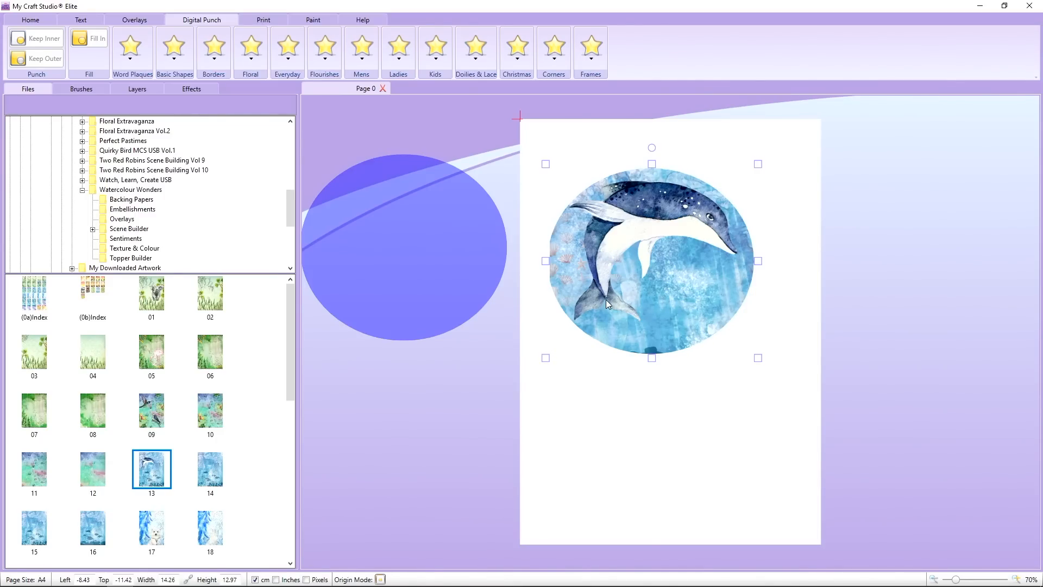
left_click_drag(605, 299, 605, 289)
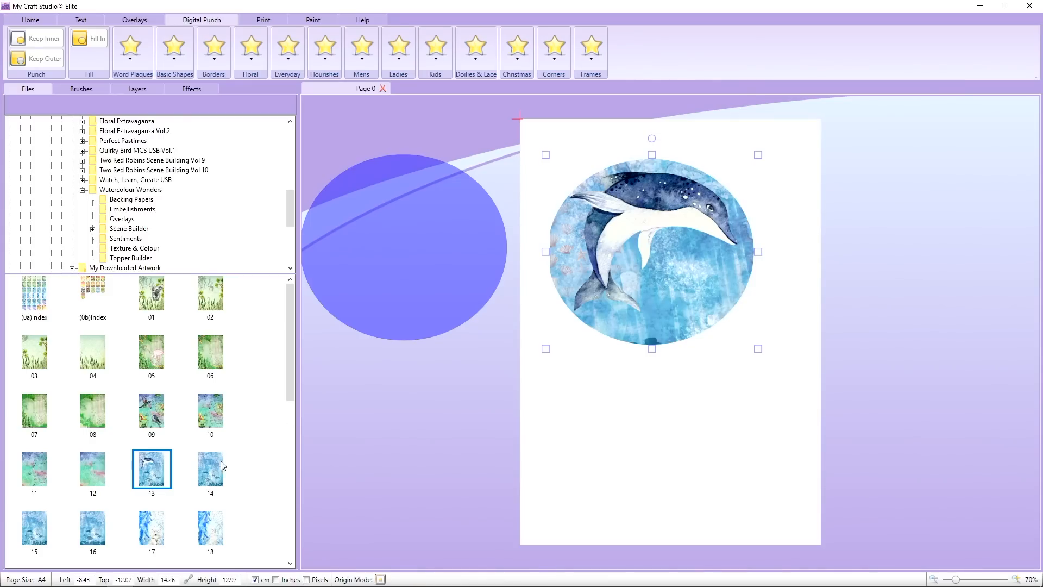
Step: Add backing paper 13 beside the dolphin cut-out for comparison, delete it, and reposition the cut-out
left_click_drag(93, 200, 71, 299)
left_click_drag(153, 476, 445, 252)
left_click_drag(559, 393, 414, 279)
left_click_drag(593, 239, 623, 241)
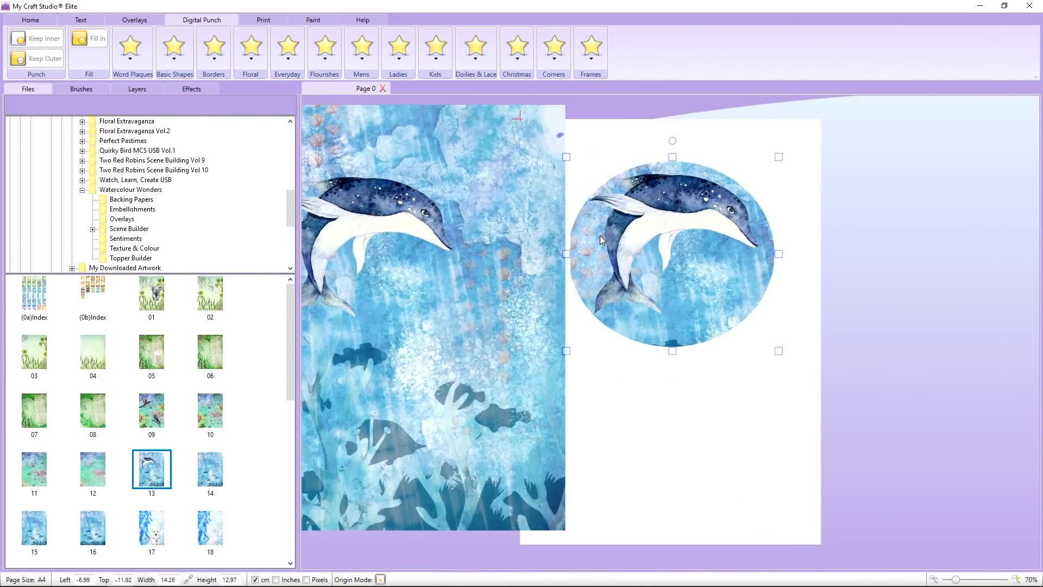
left_click_drag(507, 245, 511, 243)
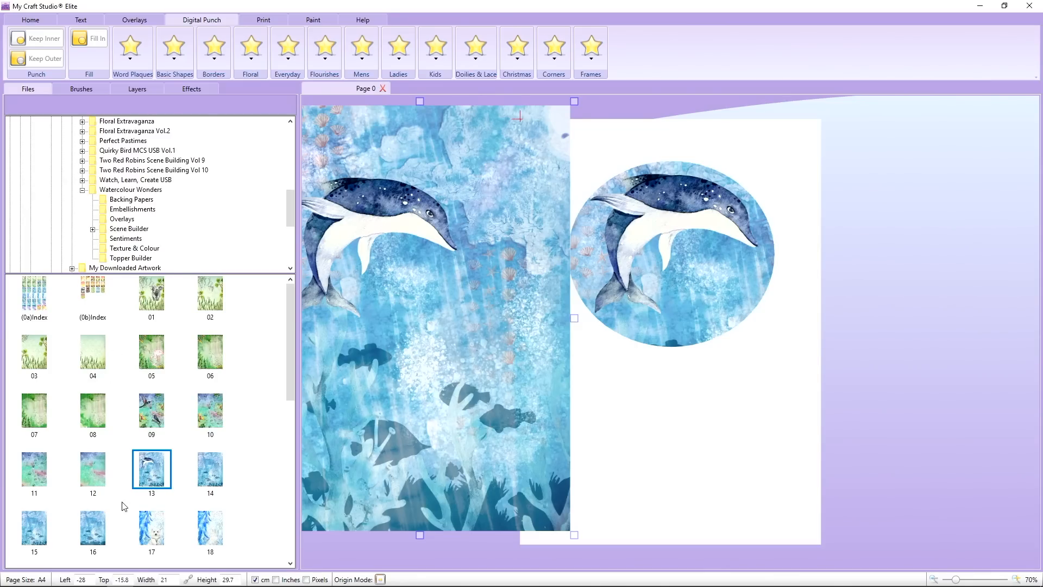
left_click_drag(410, 351, 415, 350)
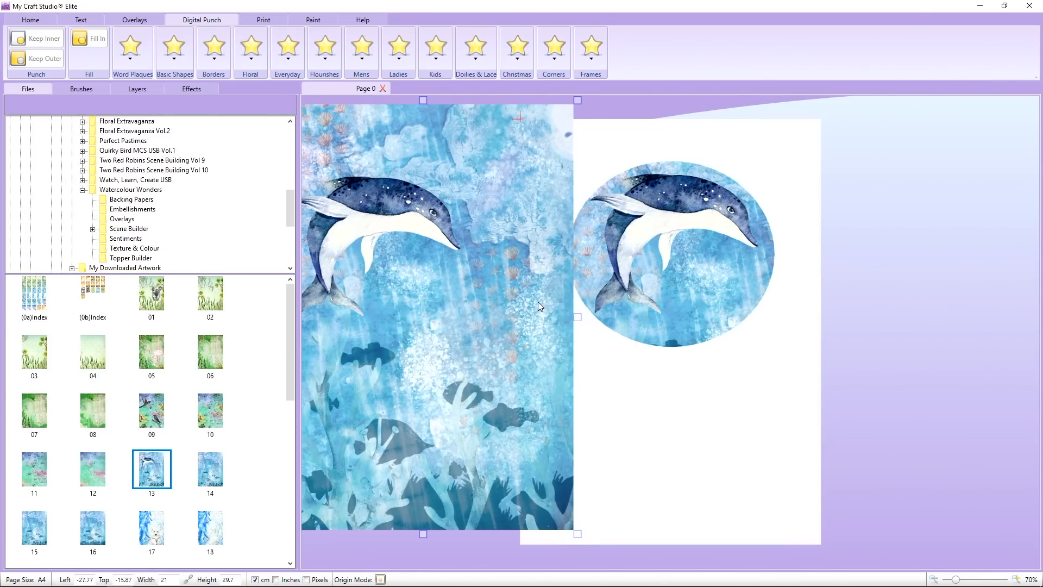
left_click_drag(538, 305, 517, 342)
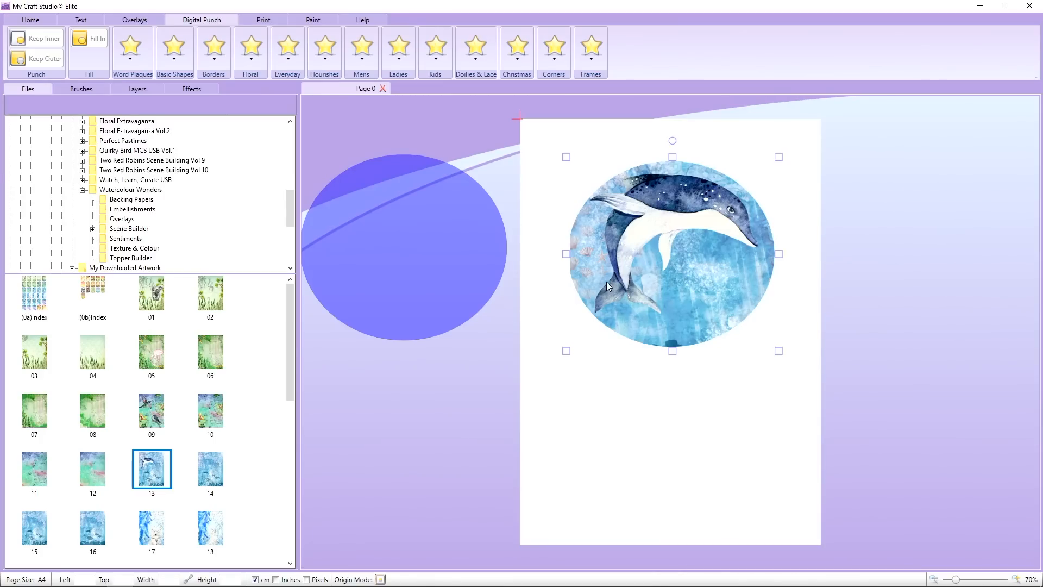
left_click_drag(607, 281, 585, 269)
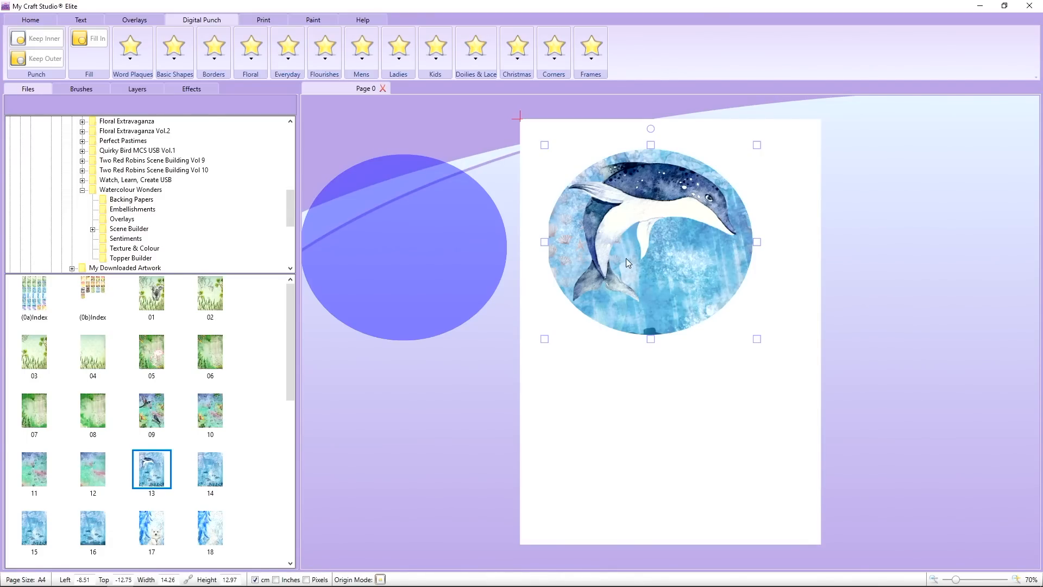
Step: Undo the edits back to the uncut dolphin paper with the oval punch over the dolphin
left_click(30, 19)
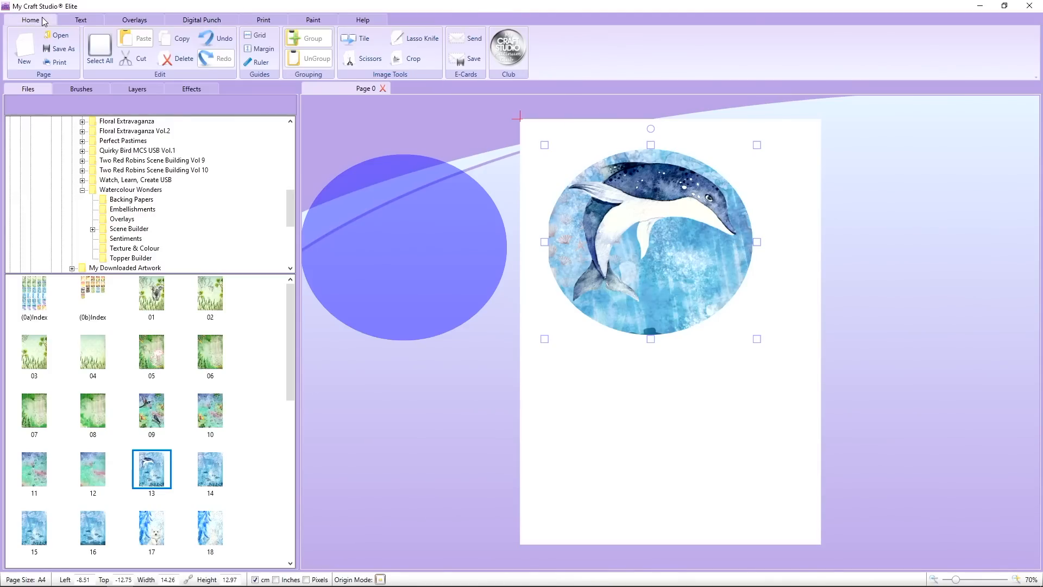
left_click(227, 48)
left_click(226, 48)
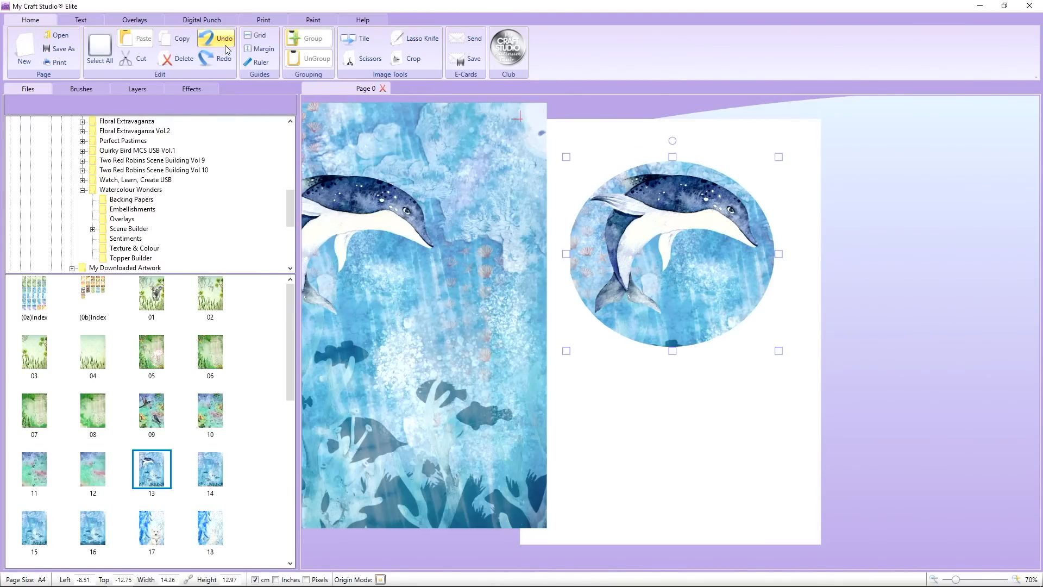
left_click(227, 48)
left_click(226, 48)
left_click(227, 48)
left_click(227, 47)
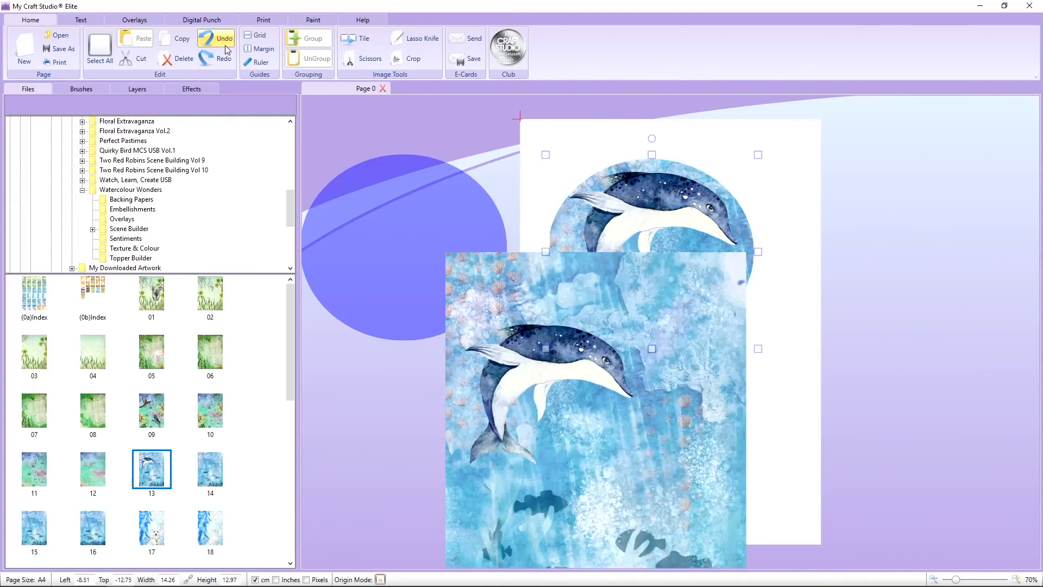
left_click(226, 47)
left_click(226, 48)
left_click(227, 47)
left_click(227, 48)
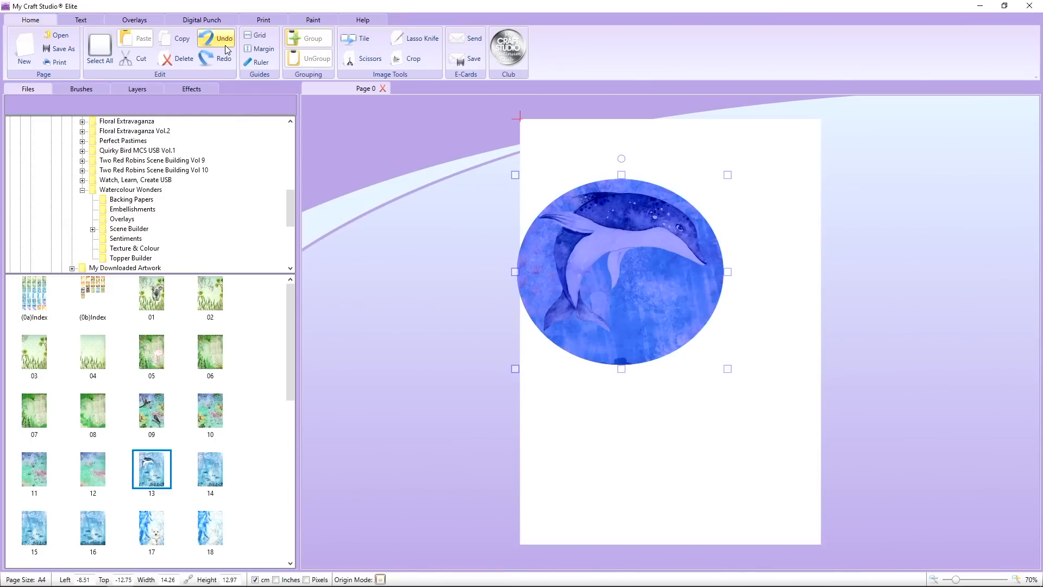
left_click(226, 48)
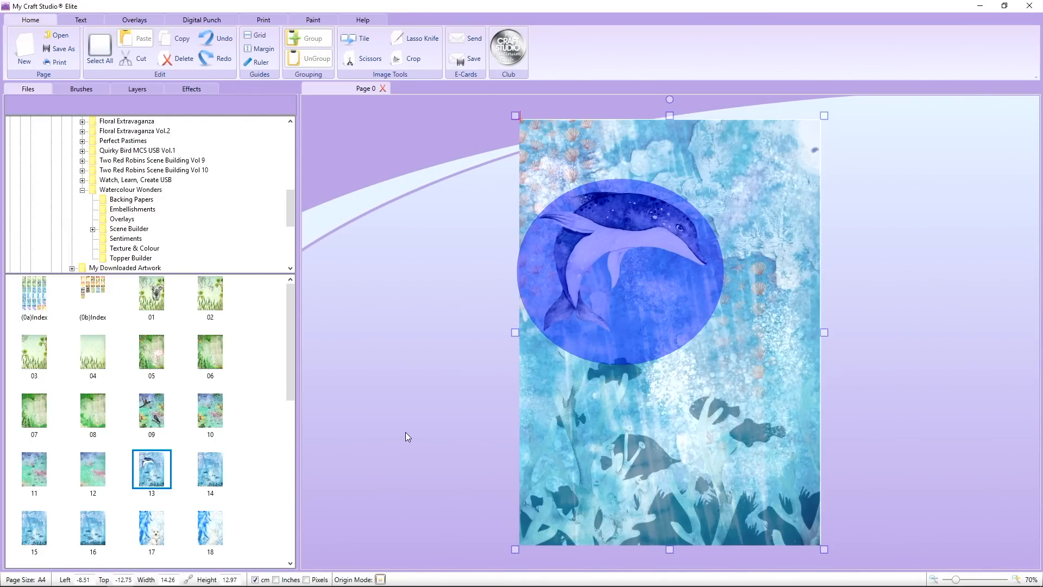
Step: Punch the oval out of the dolphin paper with Keep Outer and move the punch shape off the page
left_click(604, 255)
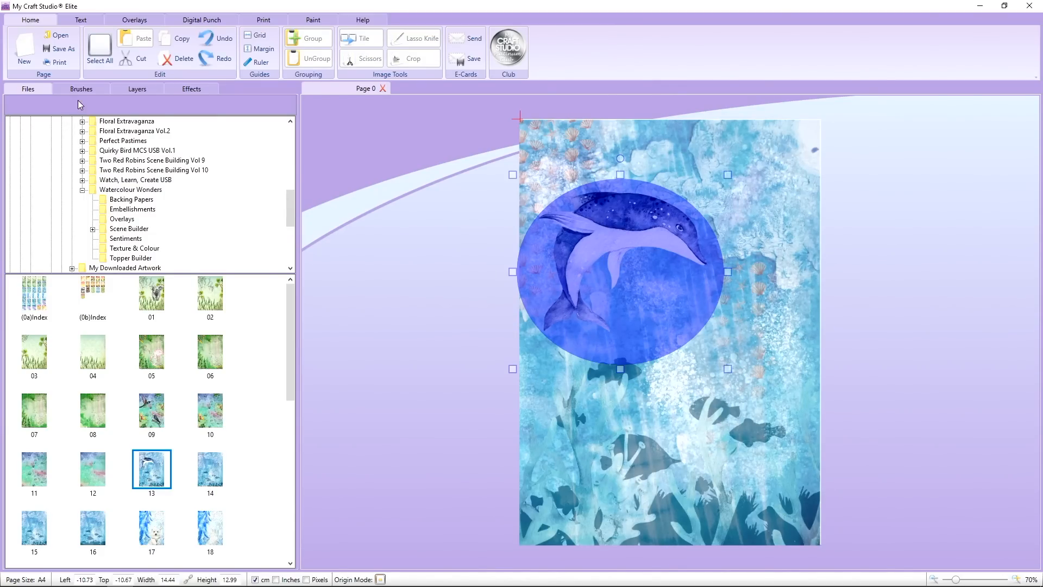
left_click(205, 23)
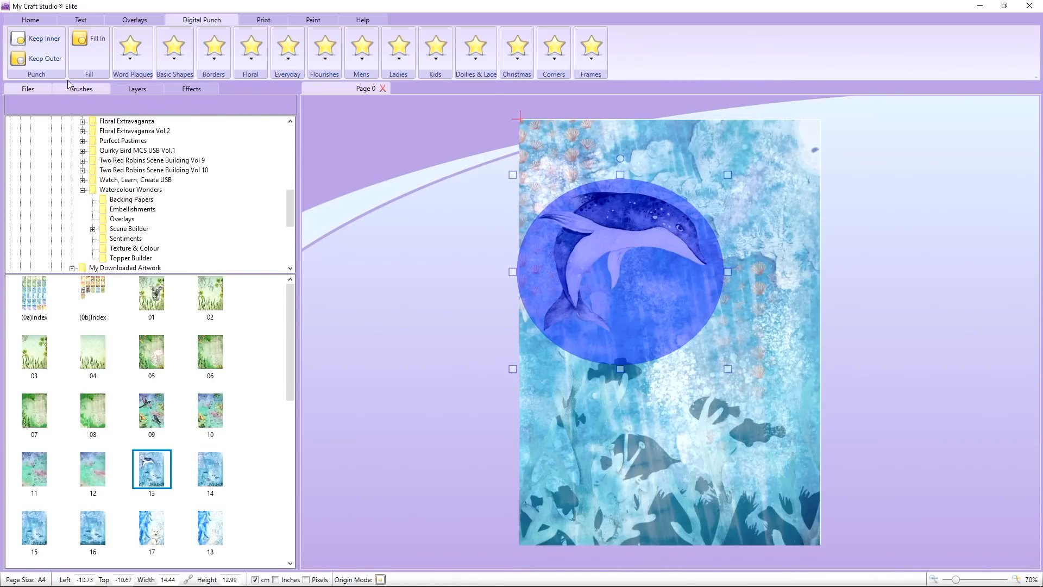
left_click(42, 61)
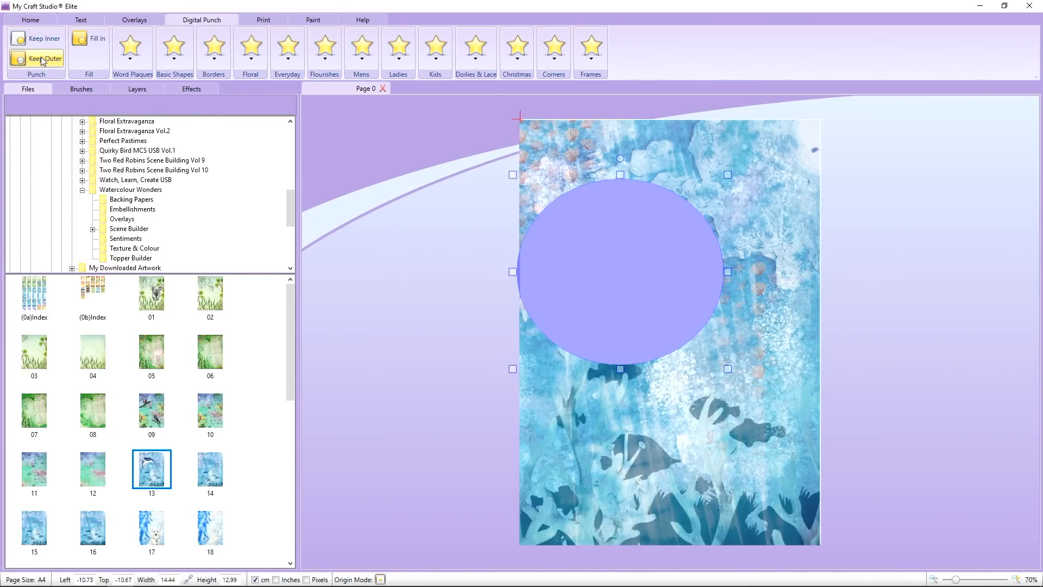
left_click_drag(692, 262, 462, 261)
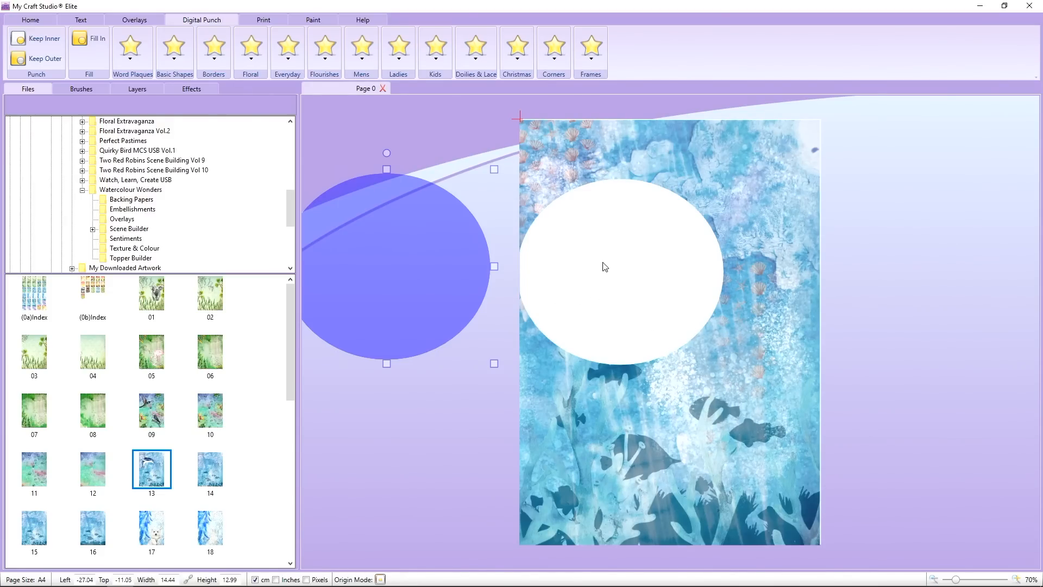
Step: Shift the punched backing paper sideways to check its aperture and place it back on the page
mouse_move(757, 332)
left_mouse_down()
mouse_move(642, 336)
mouse_move(739, 333)
left_mouse_up()
right_click(740, 333)
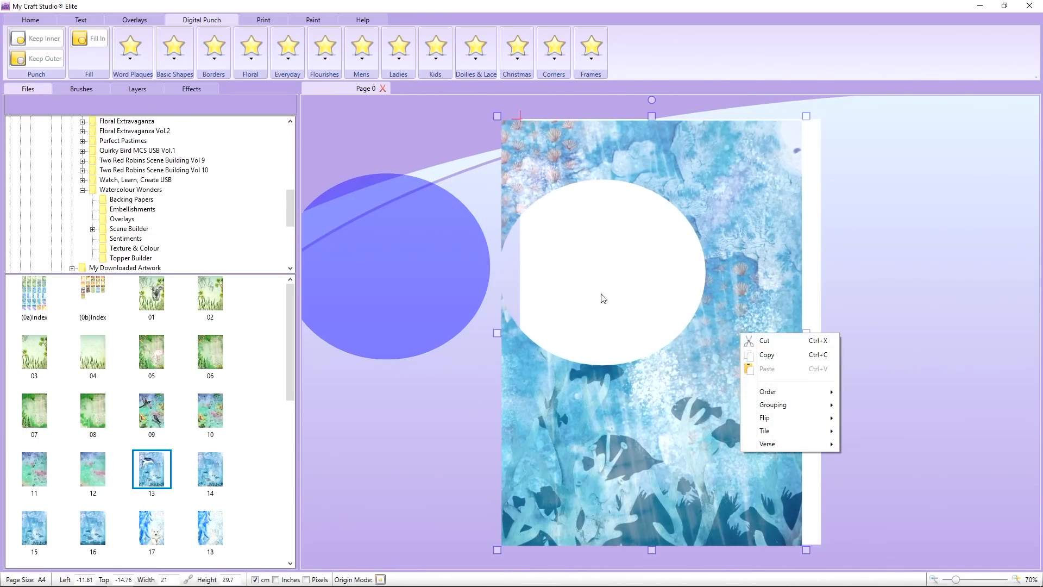
mouse_move(549, 379)
left_mouse_down()
mouse_move(573, 375)
mouse_move(510, 373)
mouse_move(567, 377)
left_mouse_up()
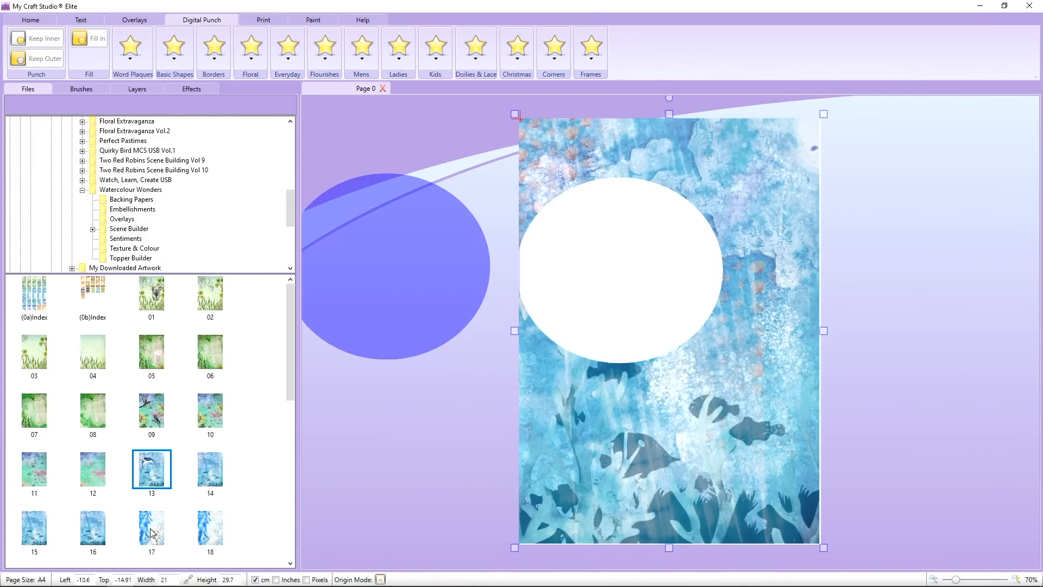
Step: Add backing paper 17 with the polar bear and place it over the punched paper
left_click_drag(152, 535, 489, 326)
left_click_drag(640, 490, 627, 318)
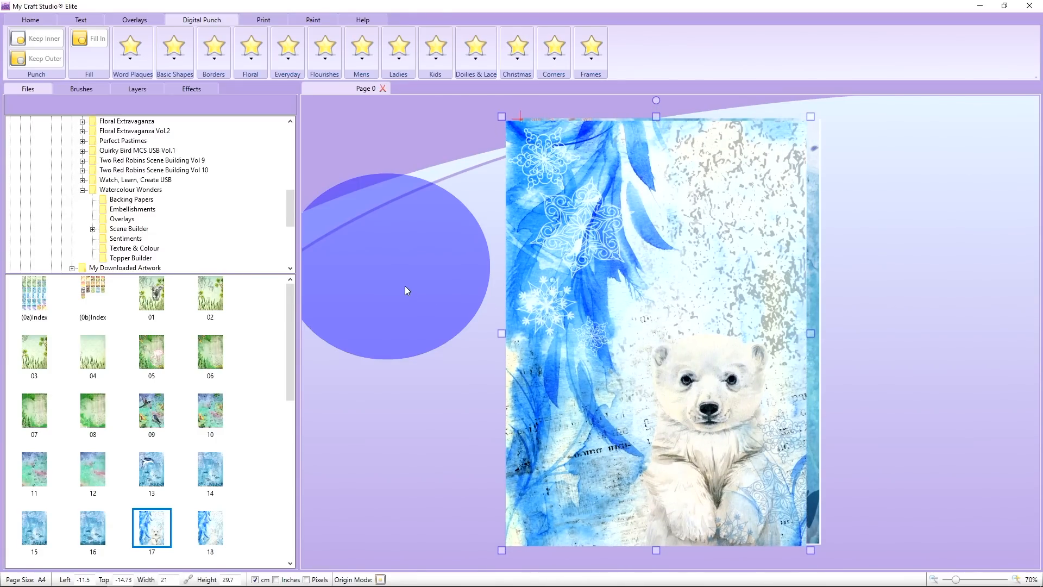
Step: Move the oval punch shape partly over the polar bear paper and bring it to the front
left_click_drag(405, 291, 482, 366)
right_click(448, 326)
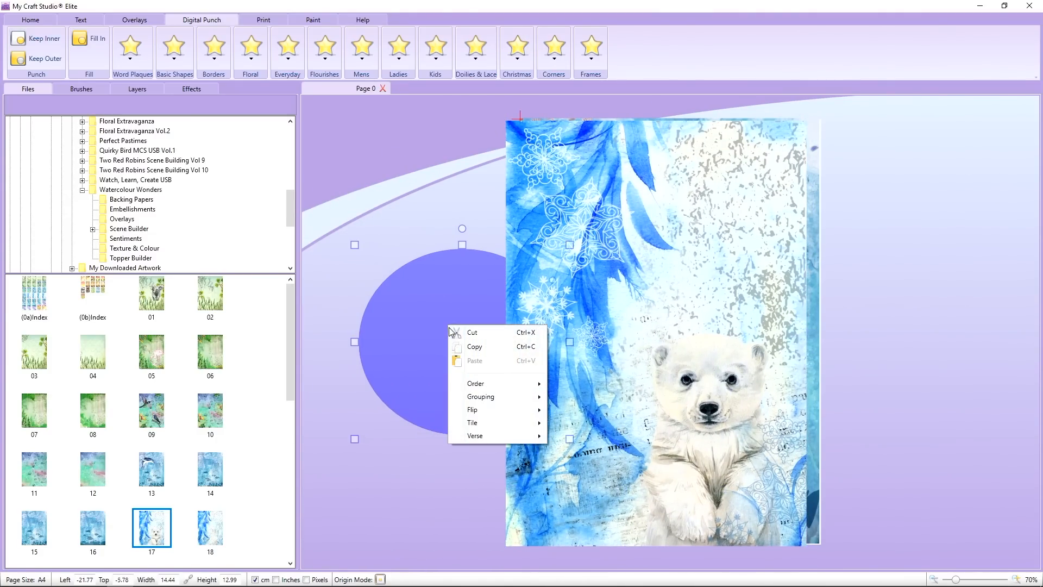
mouse_move(498, 384)
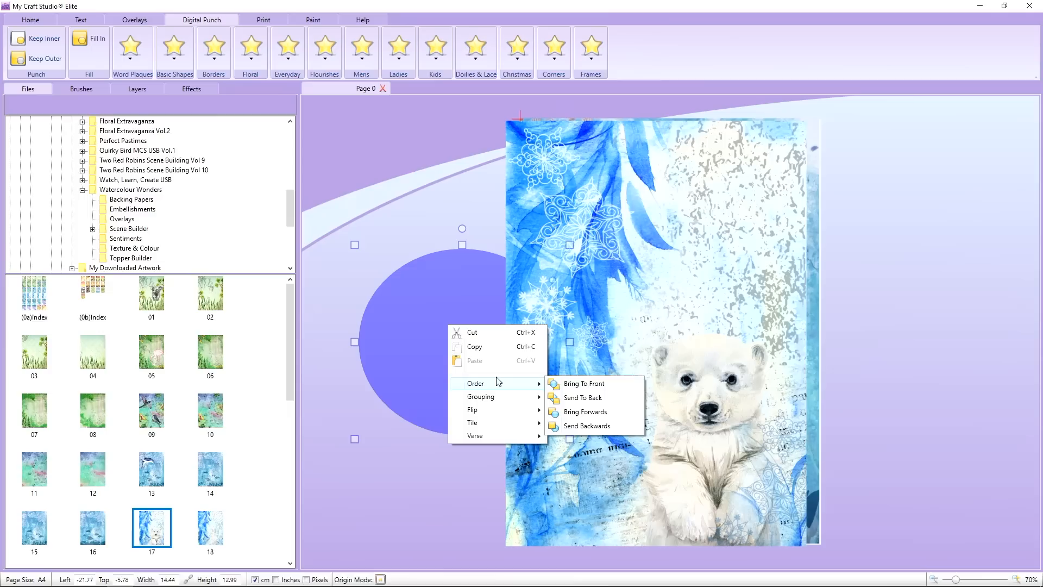
left_click(597, 384)
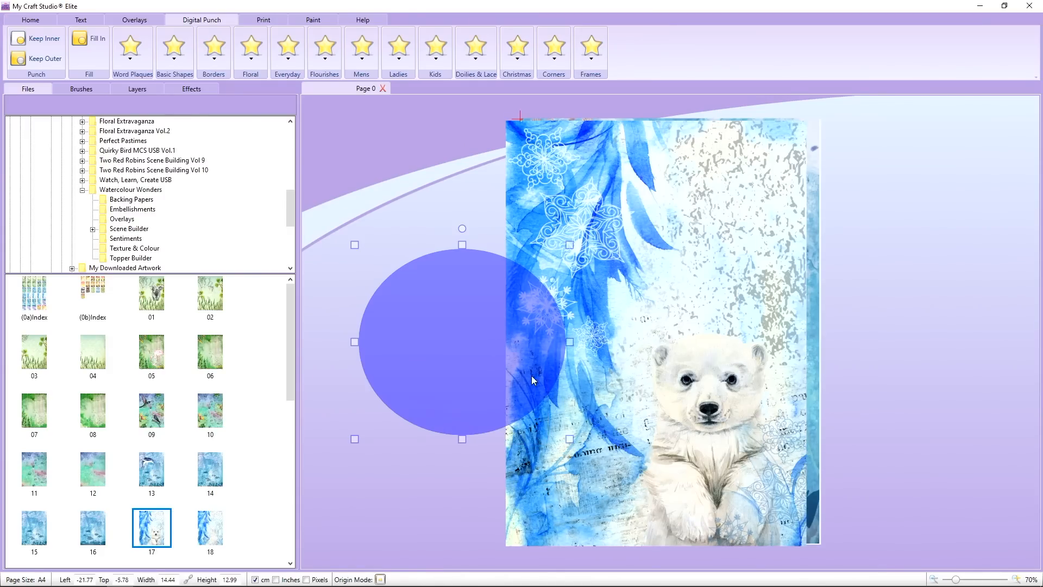
Step: Position the oval punch over the polar bear and enlarge it to about 15.3 by 13.8 cm
left_click_drag(481, 347, 718, 396)
right_click(730, 409)
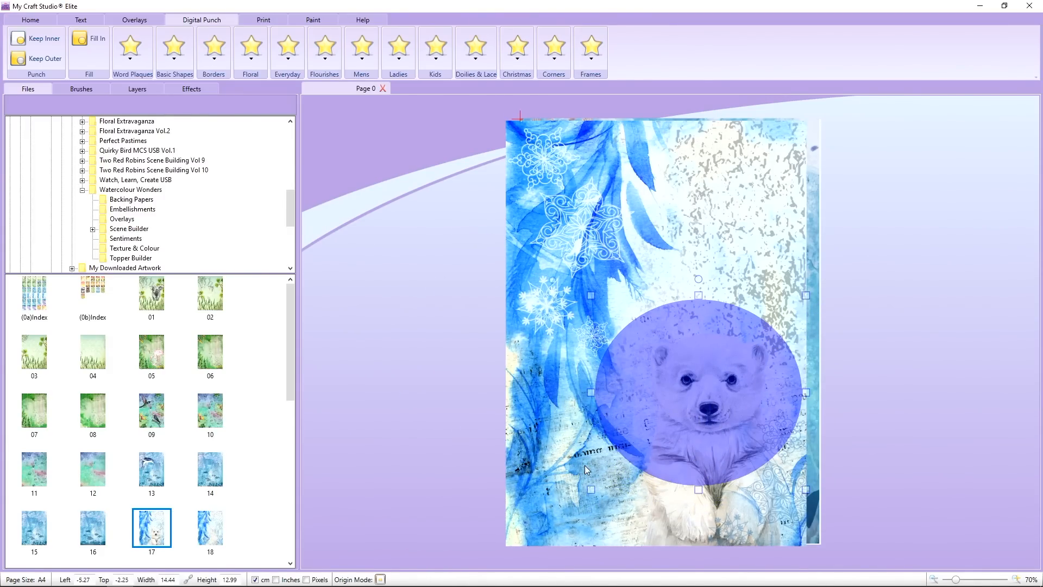
left_click_drag(591, 489, 578, 501)
left_click_drag(691, 442, 690, 441)
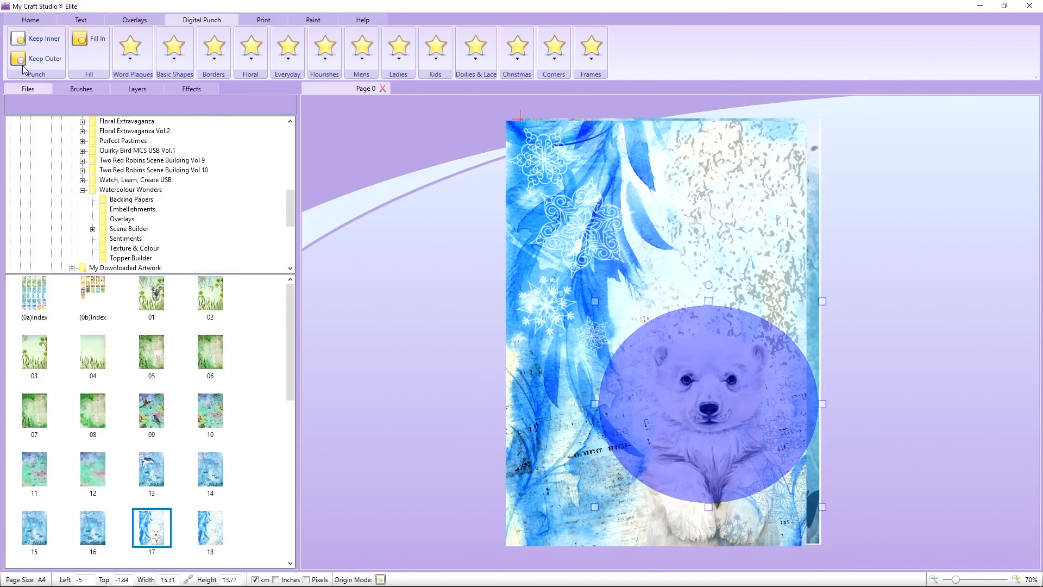
Step: Try punching out the polar bear with Keep Inner, move the punch shape aside, and undo both changes
left_click(36, 39)
left_click_drag(675, 342, 416, 359)
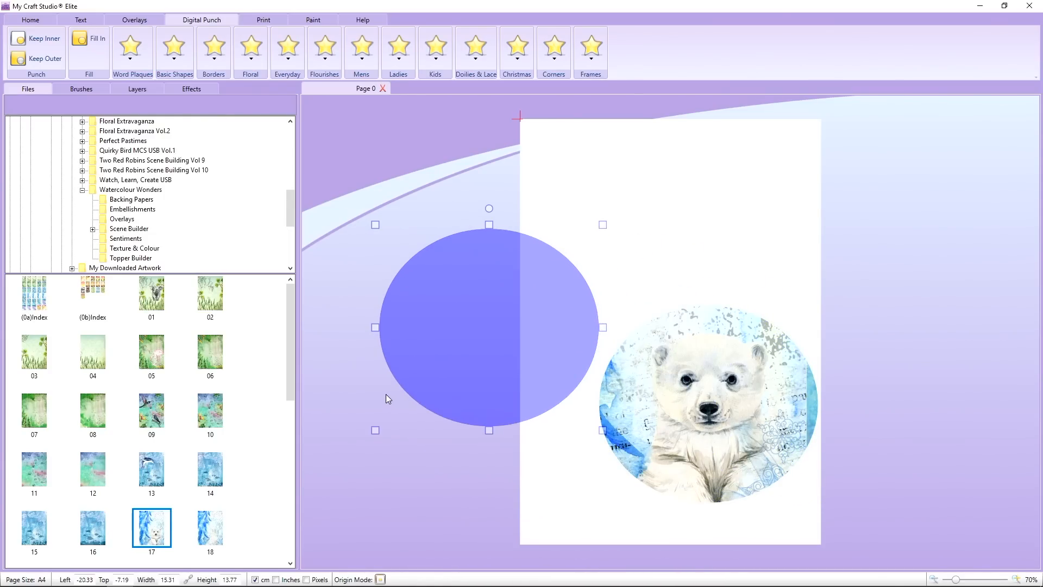
left_click(30, 20)
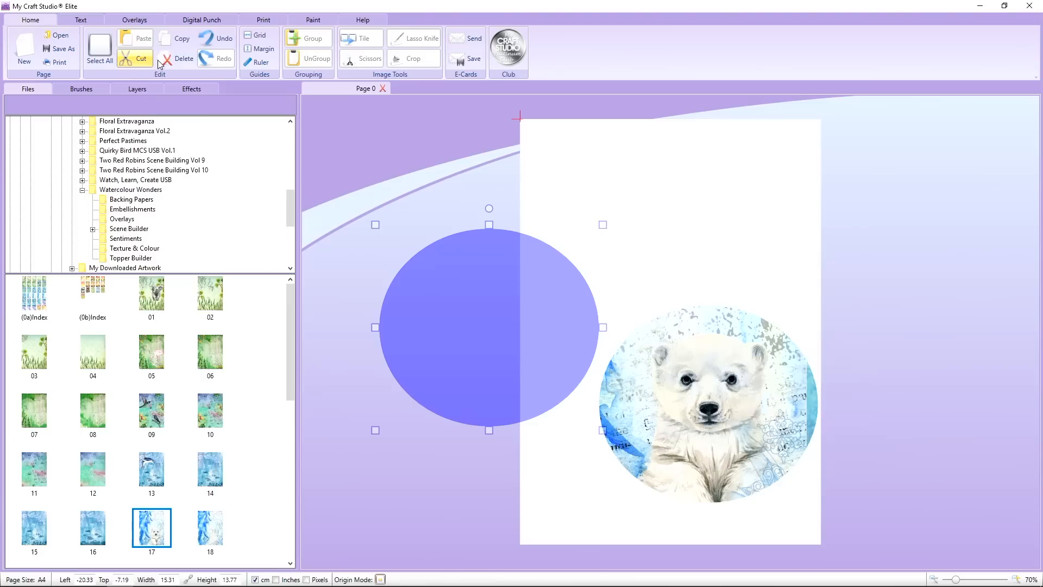
left_click(225, 42)
left_click(222, 43)
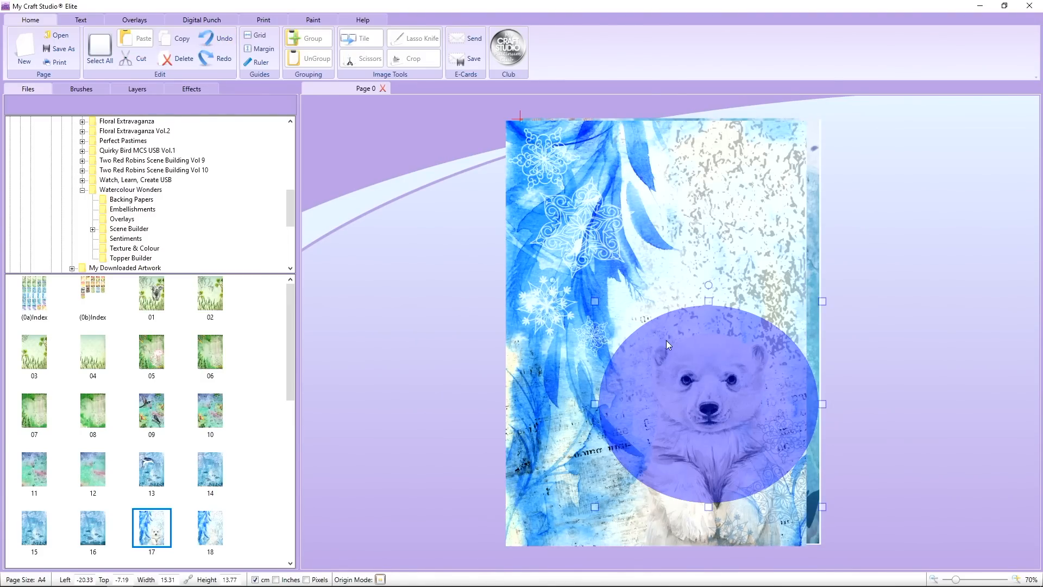
Step: Move the oval punch shape off the polar bear and delete it
left_click_drag(767, 358, 622, 371)
left_click(716, 412)
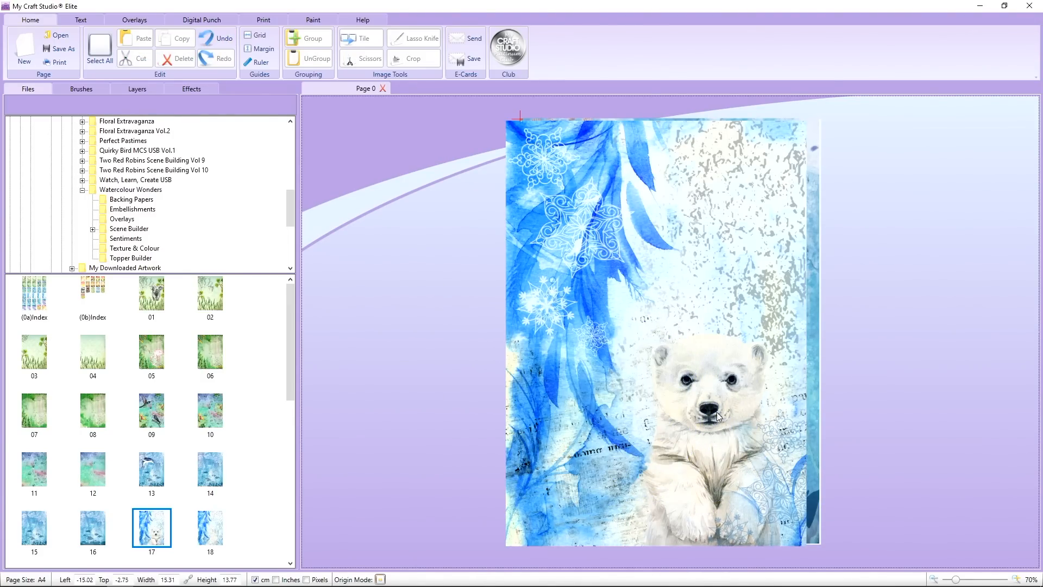
Step: Move the polar bear paper so the bear lies over the aperture and send the paper to the back
left_click_drag(716, 412, 649, 300)
right_click(650, 300)
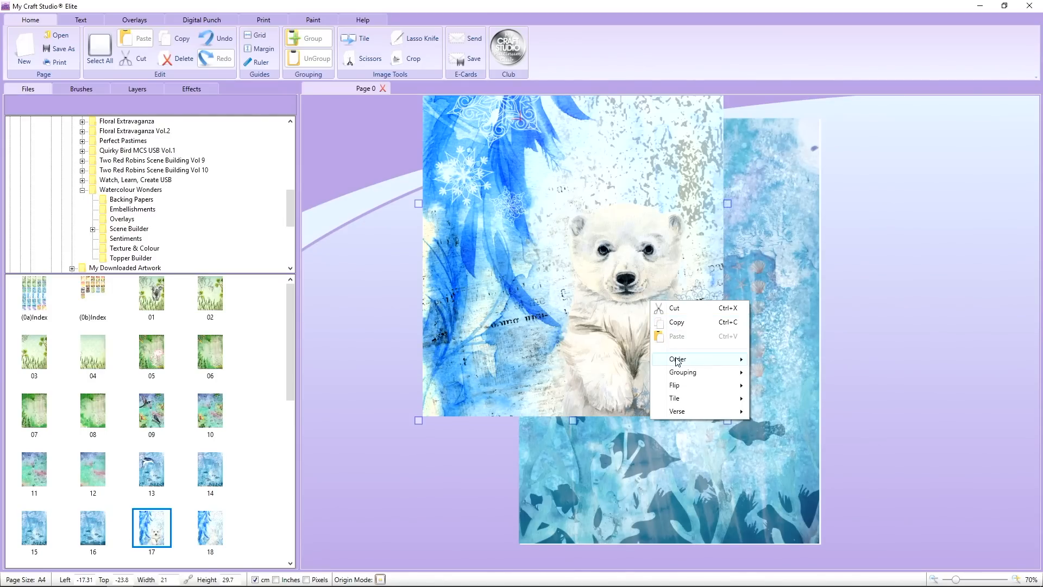
mouse_move(701, 360)
left_click(766, 374)
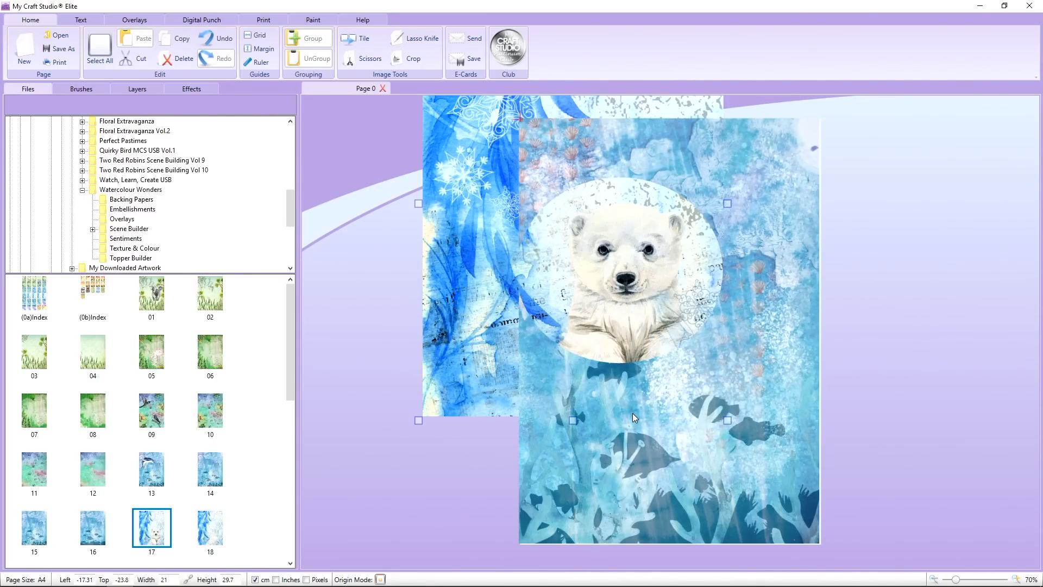
Step: Adjust the polar bear's position behind the oval aperture and delete both papers from the page
left_click_drag(549, 416, 648, 321)
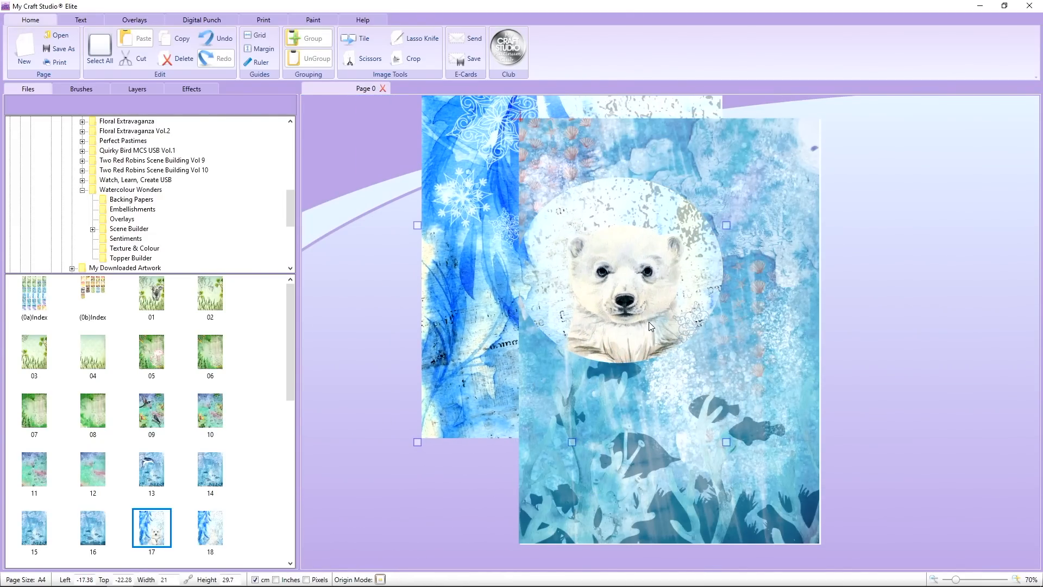
left_click(642, 380)
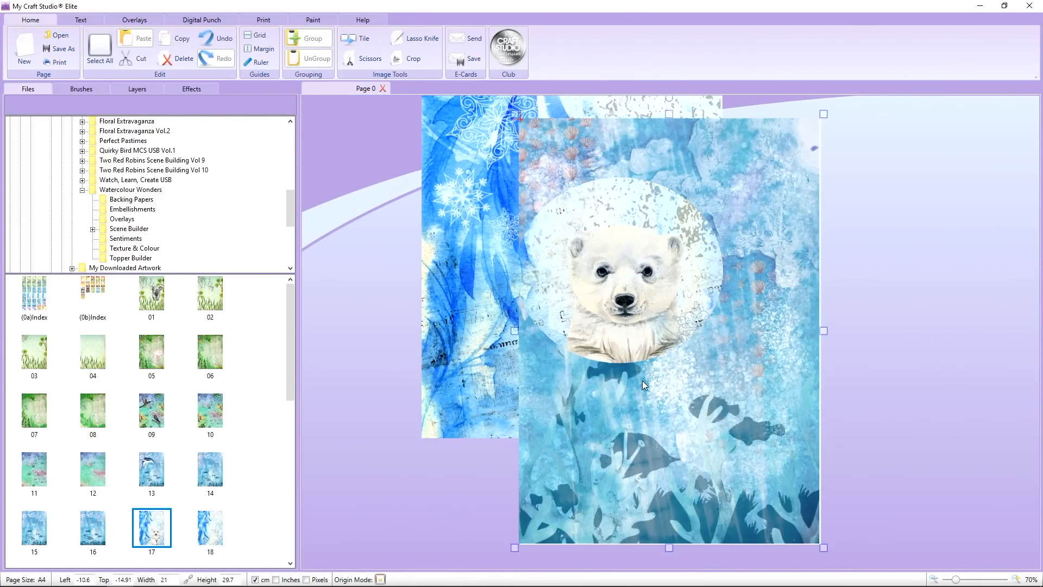
key("Delete")
left_click(643, 380)
key("Delete")
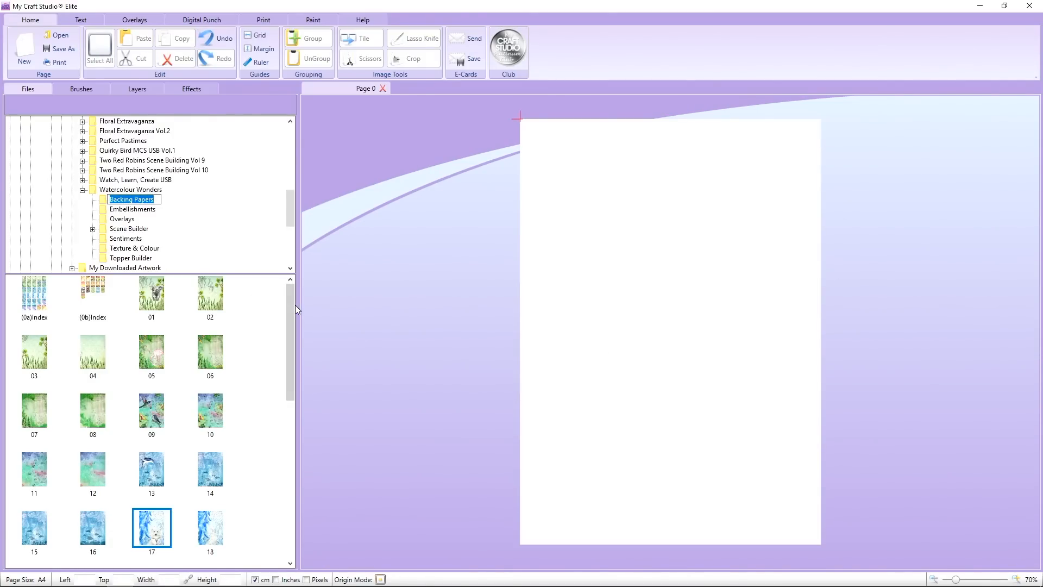
Step: Add seashell backing paper 24 from Watercolour Wonders and align it with the A4 page
left_click_drag(291, 309, 292, 444)
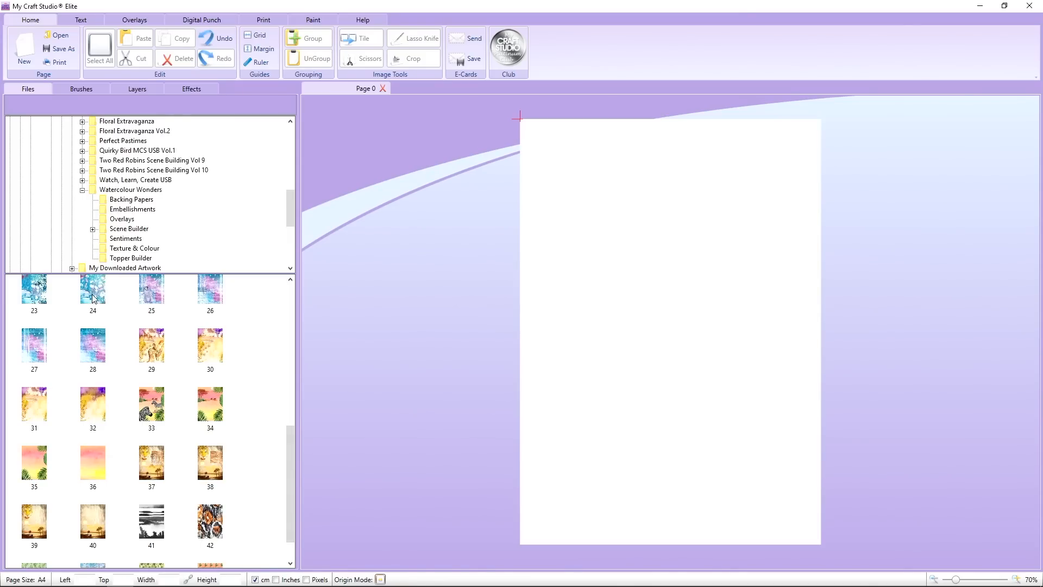
left_click_drag(93, 296, 455, 217)
left_click_drag(575, 377, 639, 282)
right_click(640, 283)
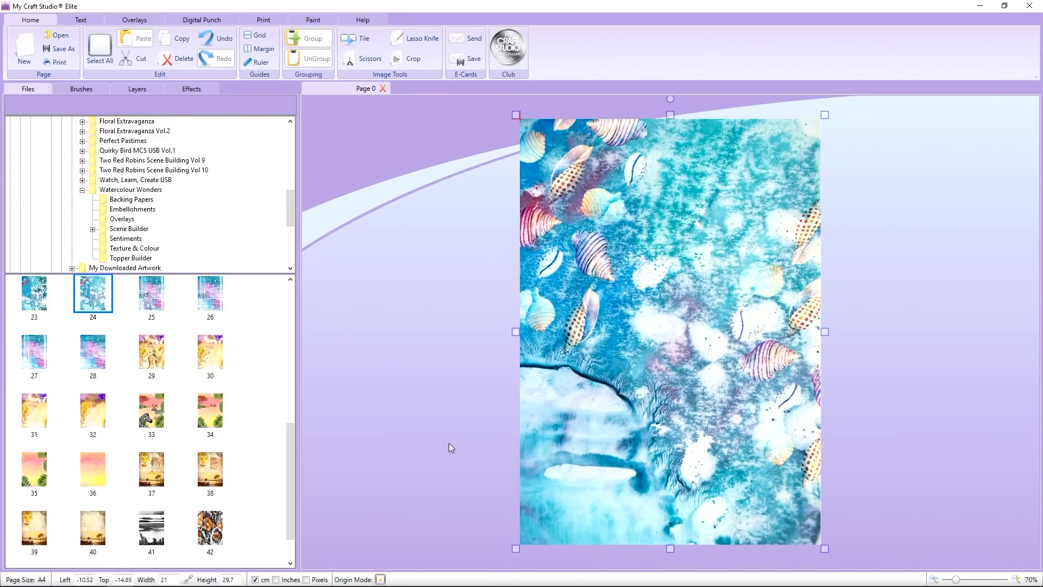
Step: Add the Rectangle basic punch shape, enlarge it to about 10 by 17.8 cm and place it mid-page on the seashell paper
left_click(195, 20)
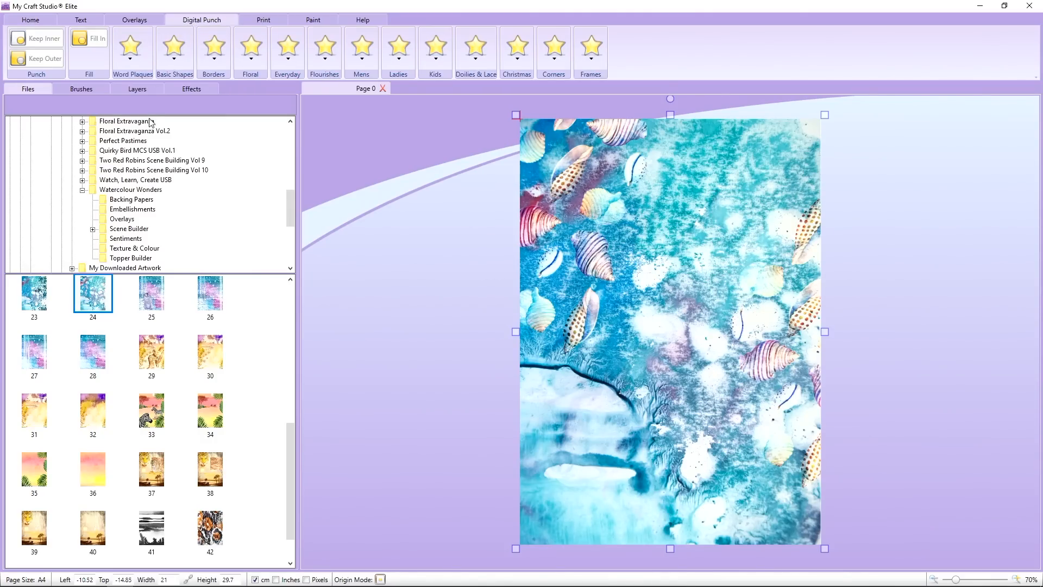
left_click(178, 45)
left_click_drag(302, 92, 300, 137)
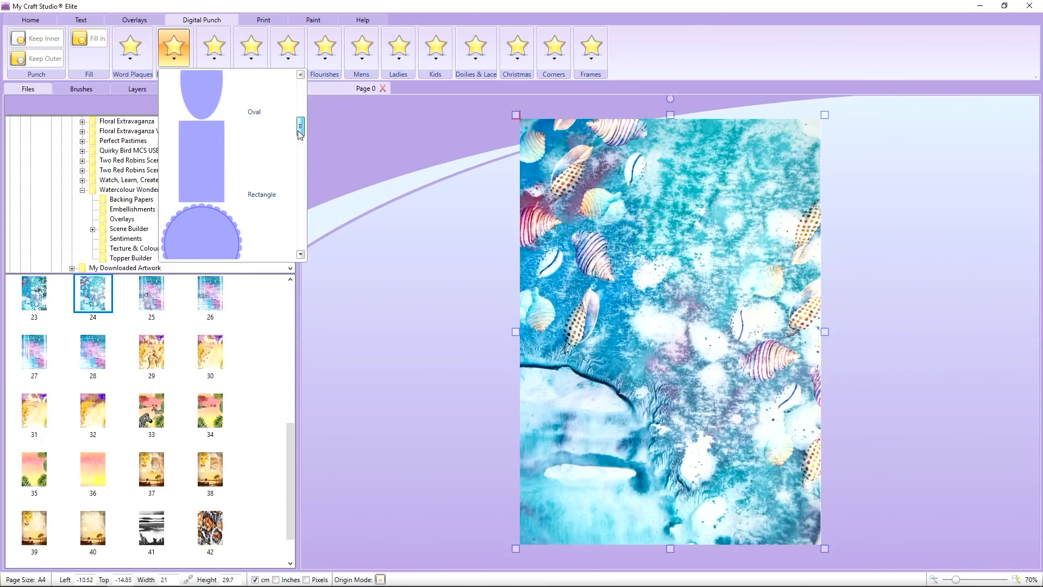
left_click(217, 175)
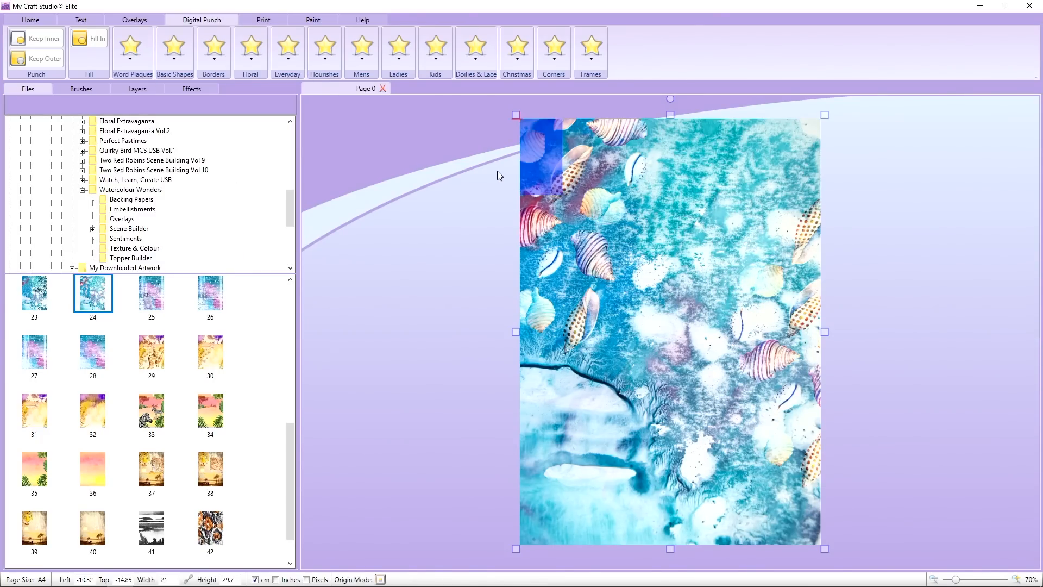
left_click_drag(550, 173, 760, 481)
left_click_drag(695, 394, 689, 401)
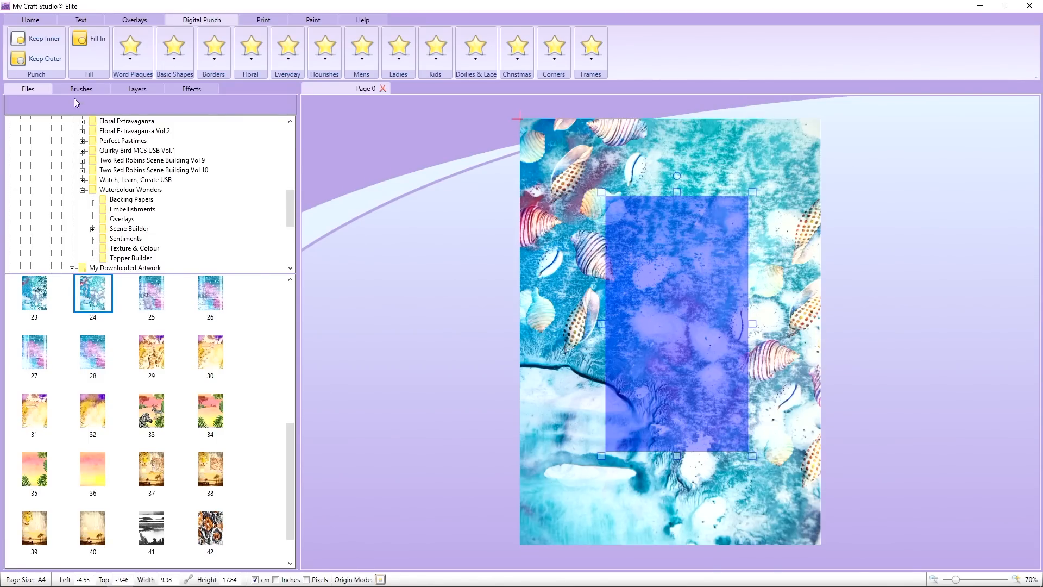
Step: Punch the rectangle out of the seashell paper with Keep Outer and remove the punch shape
left_click(48, 64)
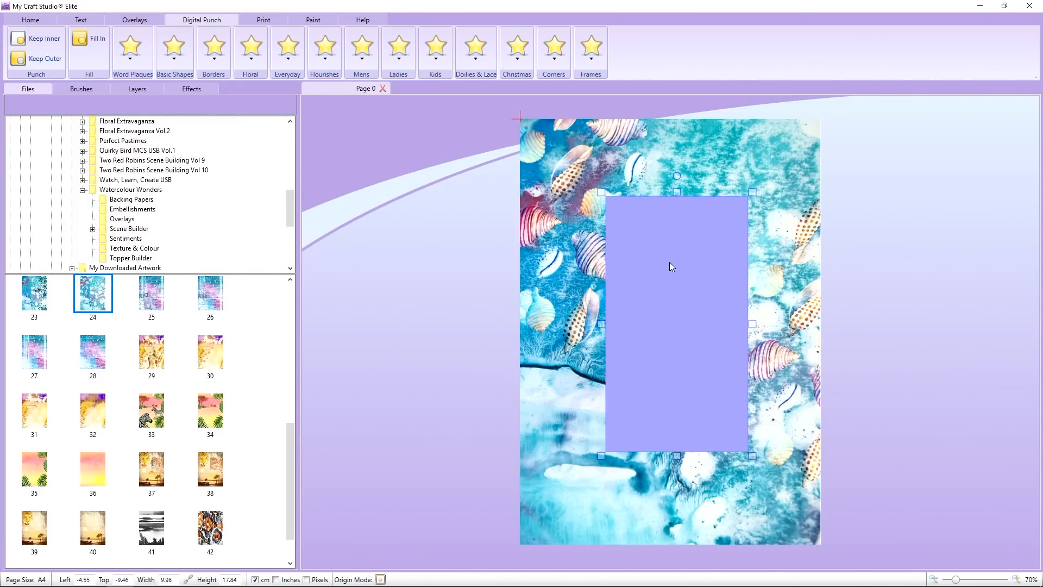
left_click_drag(671, 266, 440, 233)
left_click(438, 221)
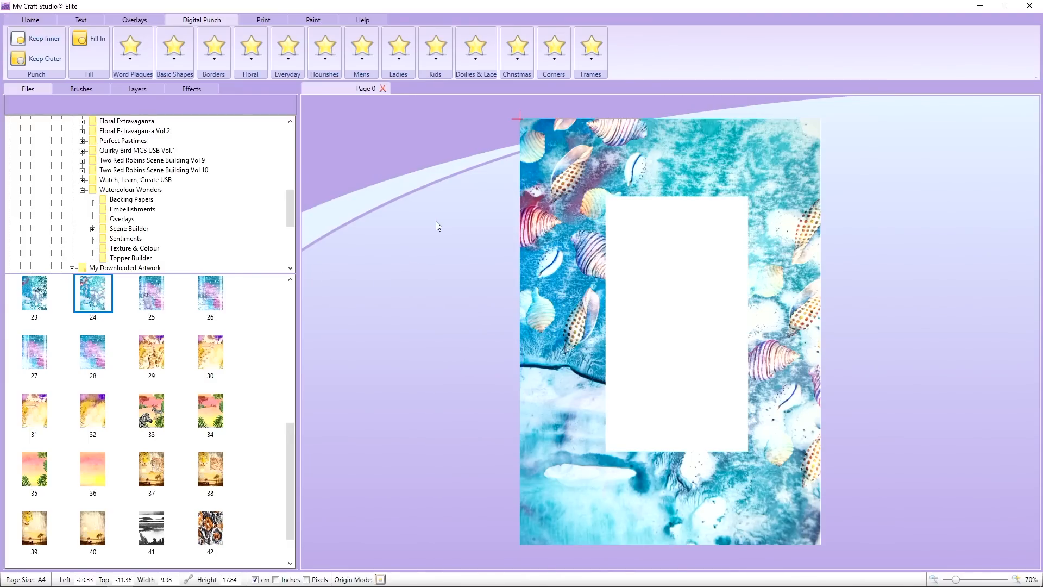
mouse_move(562, 249)
left_mouse_down()
mouse_move(422, 250)
mouse_move(562, 251)
left_mouse_up()
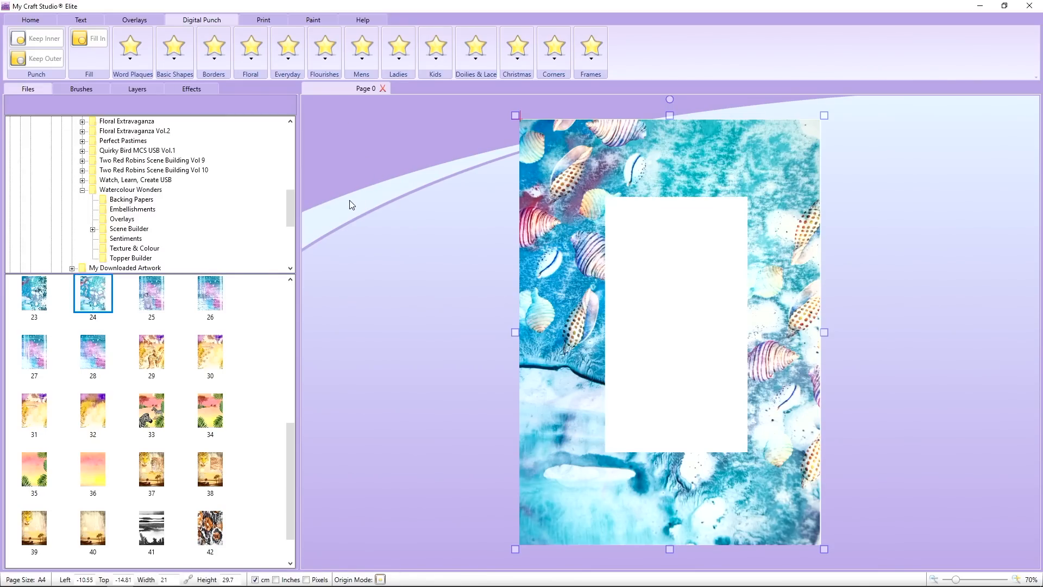
Step: Add the Border 5 punch, enlarge it to about 17.4 by 1.3 cm and position it along the aperture's bottom edge
left_click(218, 57)
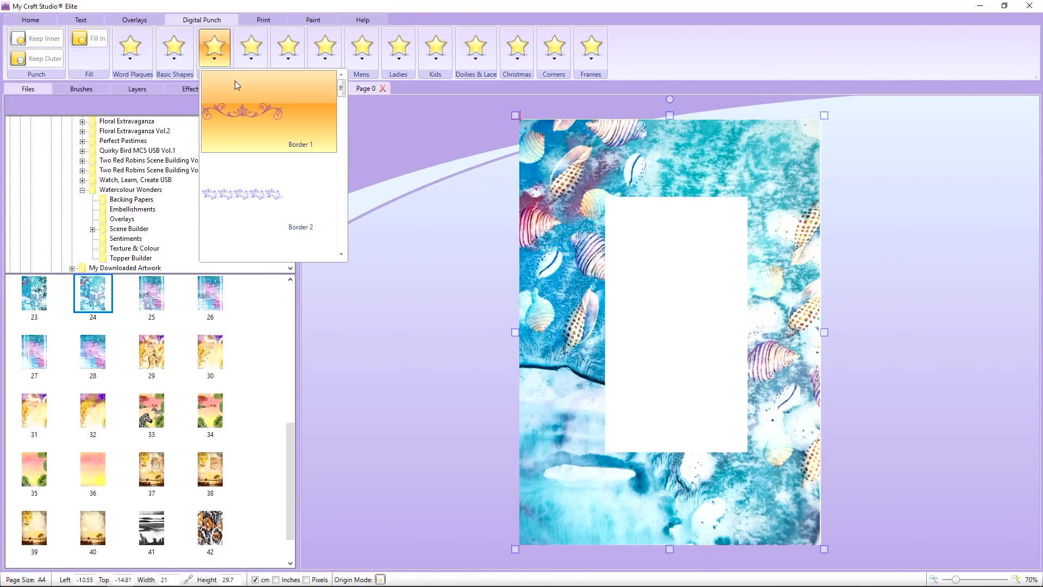
left_click_drag(343, 89, 343, 121)
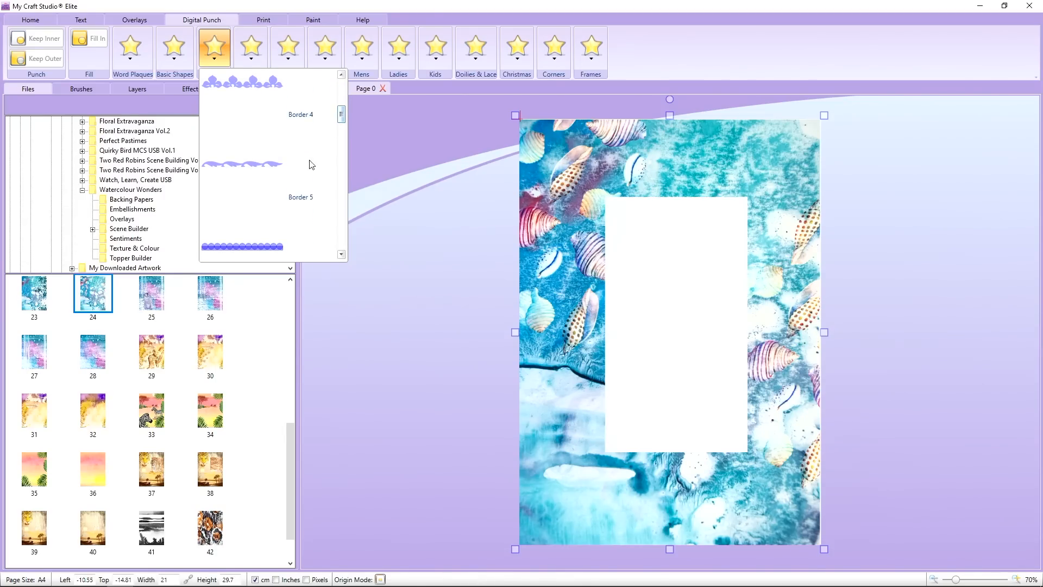
left_click(264, 162)
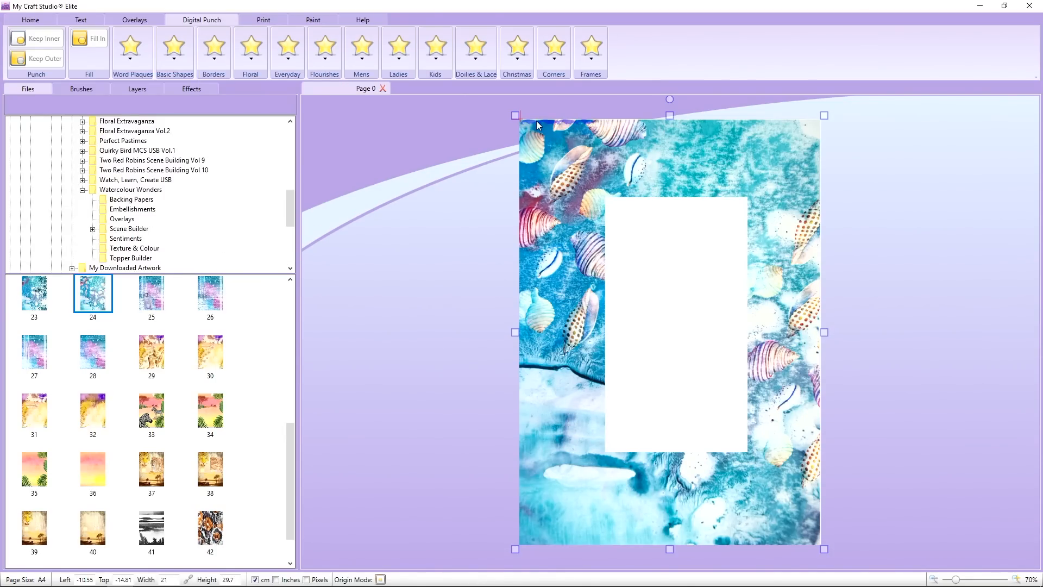
left_click_drag(536, 120, 609, 442)
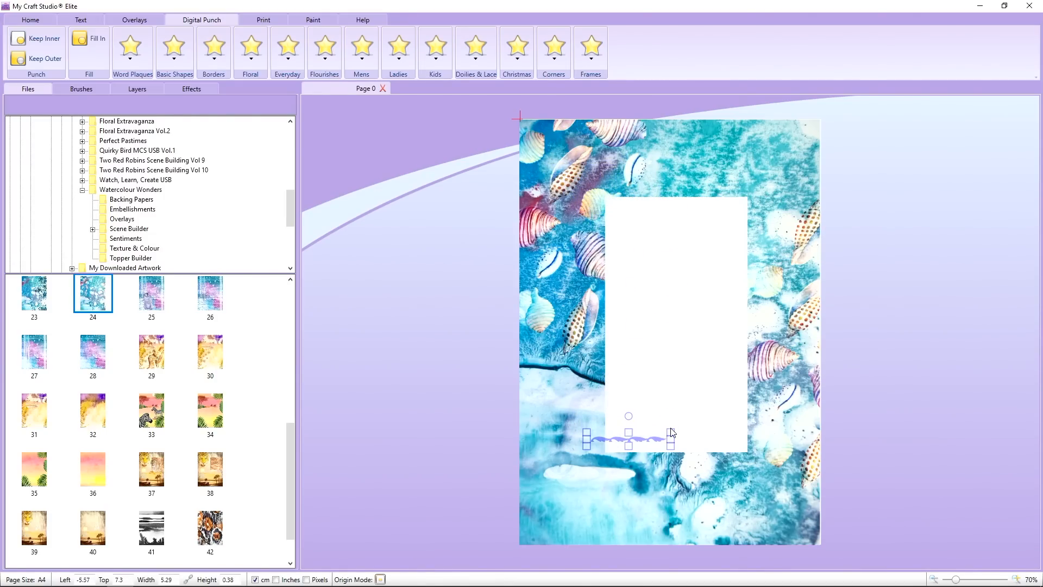
left_click_drag(670, 432, 842, 383)
left_click_drag(798, 434, 777, 448)
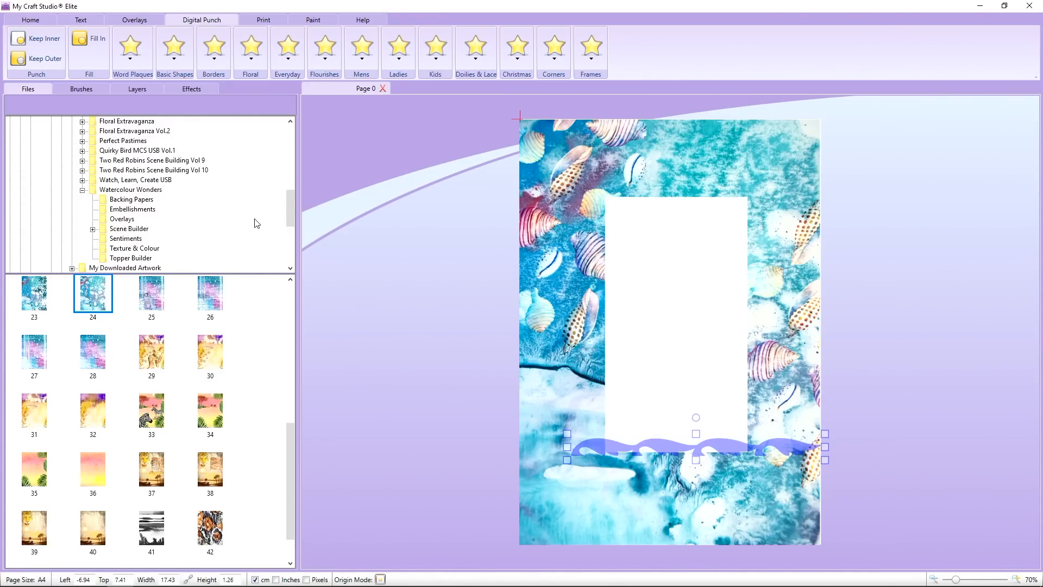
left_click_drag(589, 439, 590, 438)
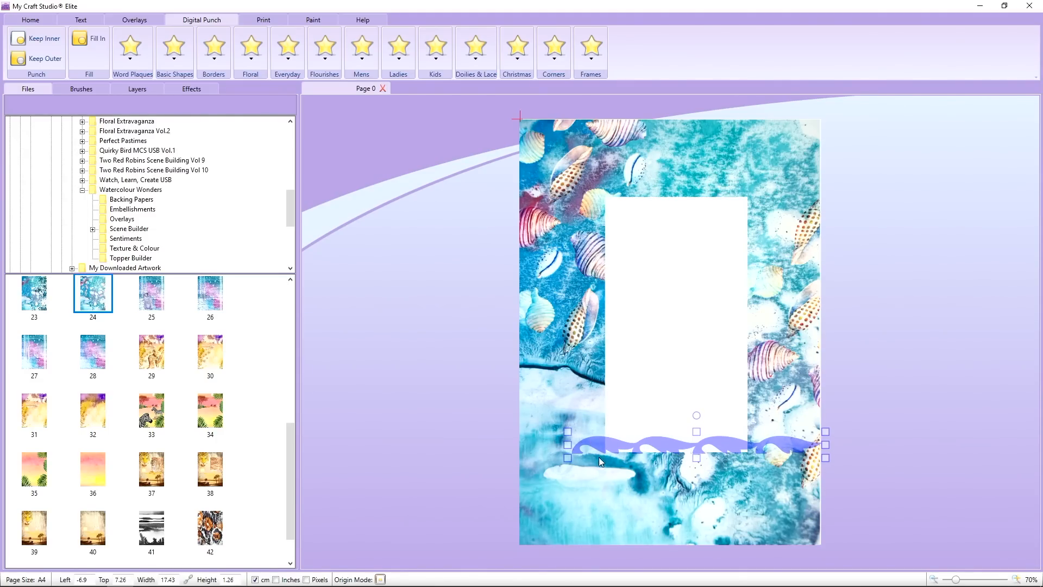
Step: Apply Fill In with the wave border along the aperture's bottom edge and move the border shape off the paper
left_click(92, 43)
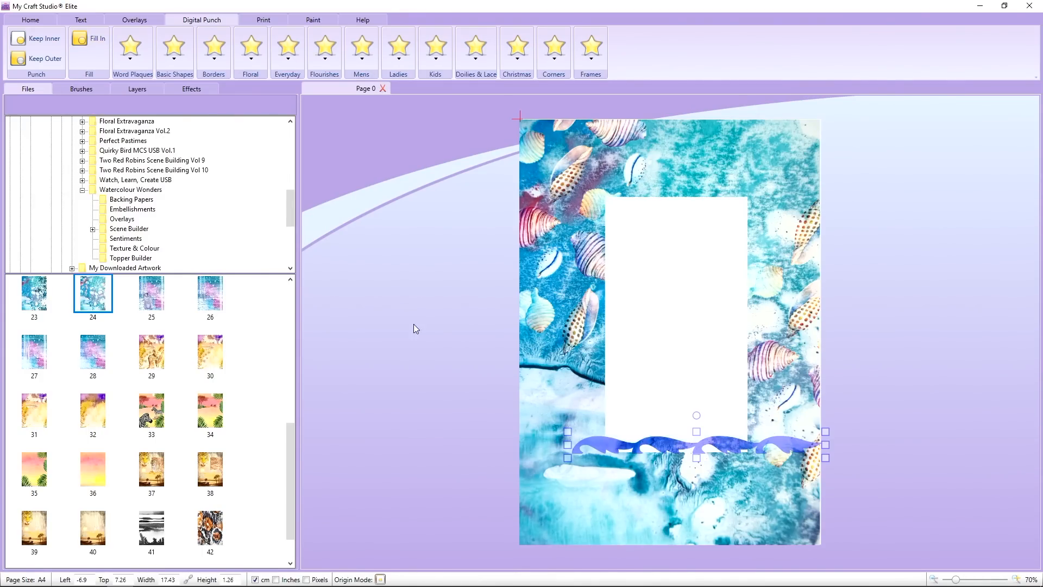
left_click_drag(607, 438, 871, 432)
right_click(871, 432)
mouse_move(765, 455)
left_mouse_down()
mouse_move(529, 451)
mouse_move(771, 454)
left_mouse_up()
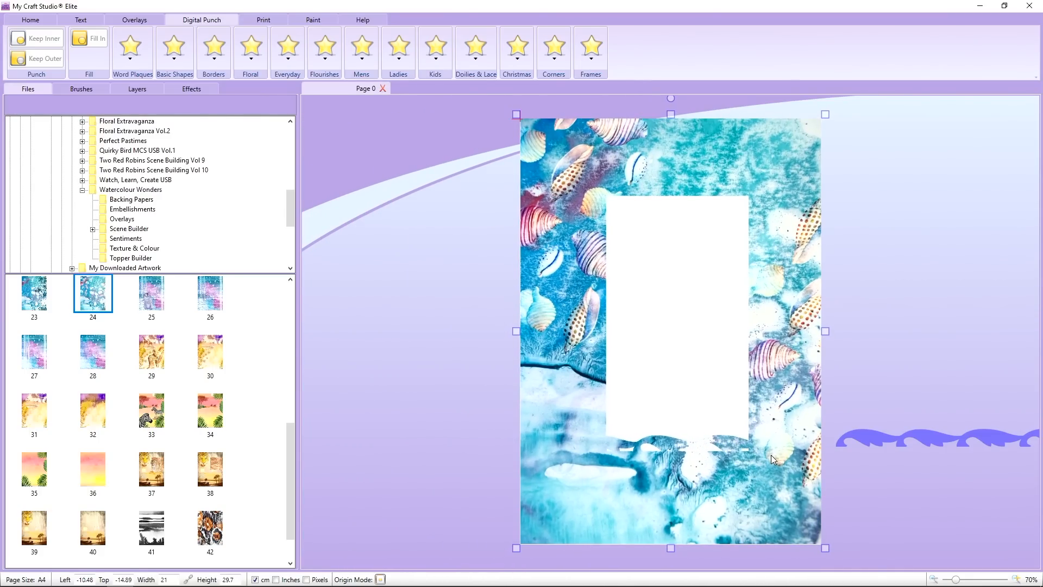
Step: Rotate the wave border vertically onto the aperture's right edge, apply Fill In and move the shape away
left_click_drag(864, 434, 741, 422)
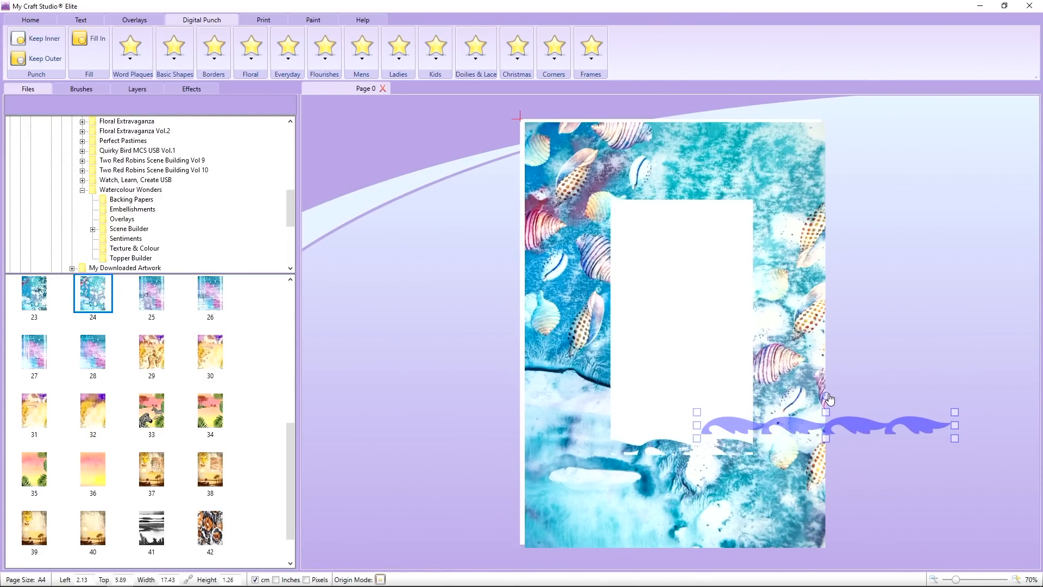
left_click_drag(825, 396, 750, 296)
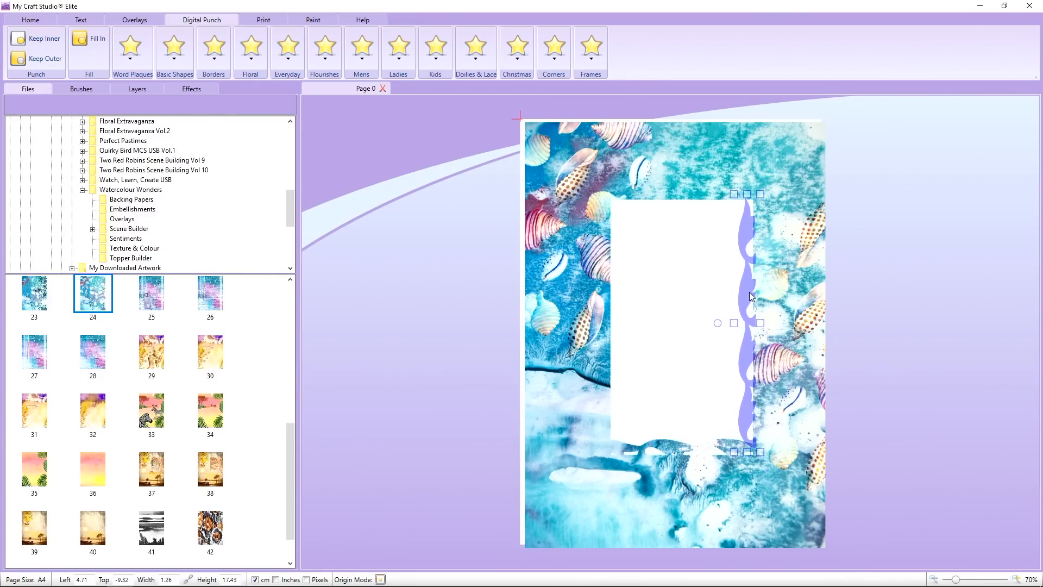
left_click(91, 42)
left_click_drag(751, 295, 555, 314)
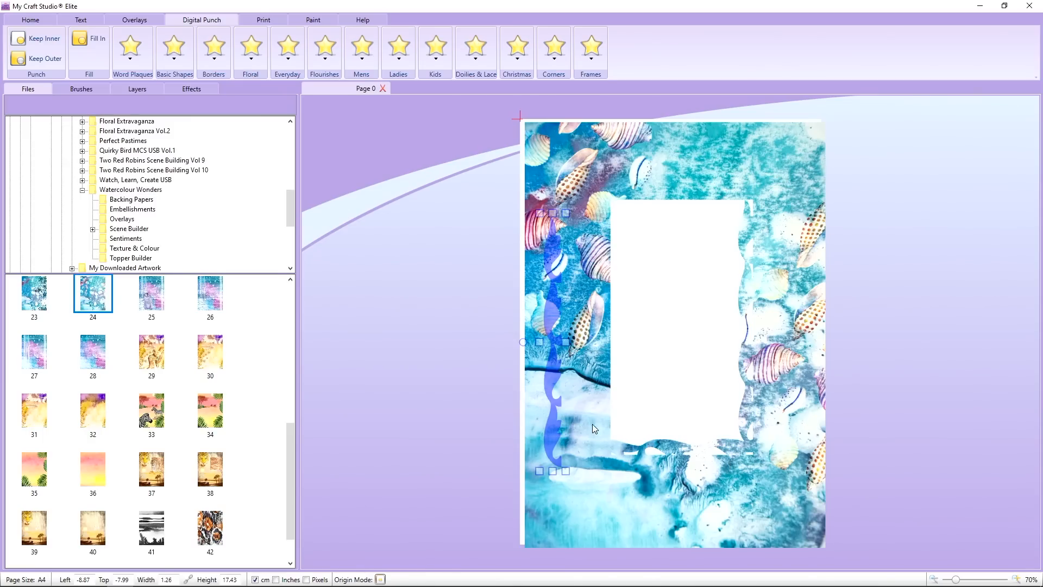
Step: Rotate and position the wave border to apply Fill In along the aperture's top edge and its left edge
left_click_drag(551, 386, 638, 380)
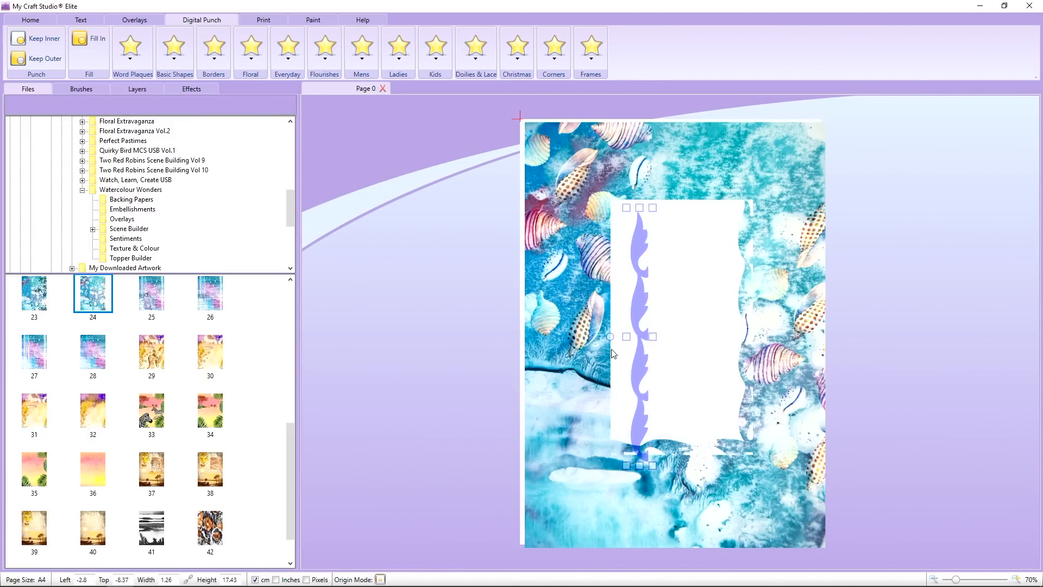
left_click_drag(609, 341, 550, 282)
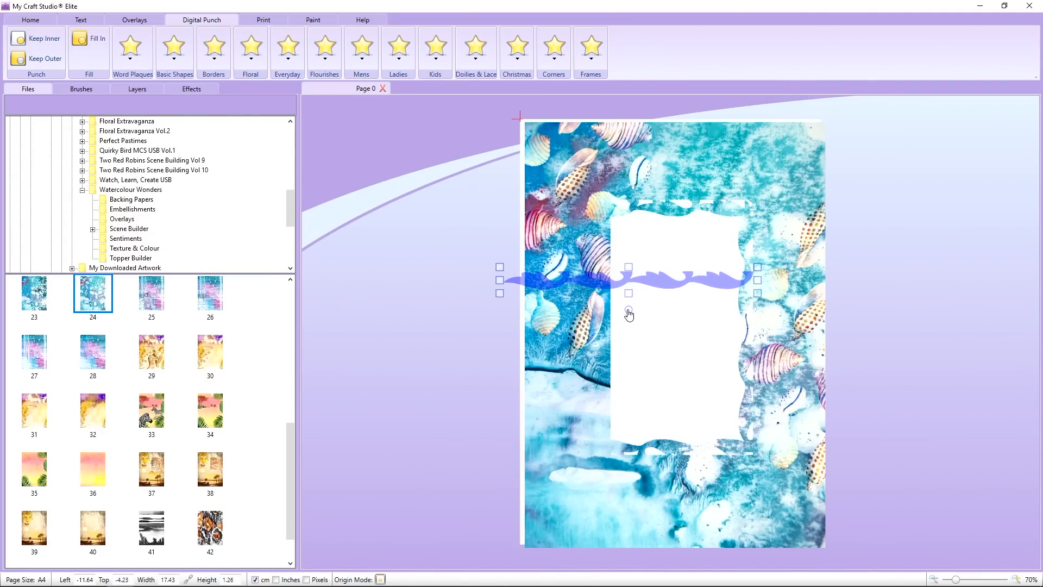
mouse_move(628, 314)
left_mouse_down()
mouse_move(654, 291)
mouse_move(609, 293)
mouse_move(620, 303)
left_mouse_up()
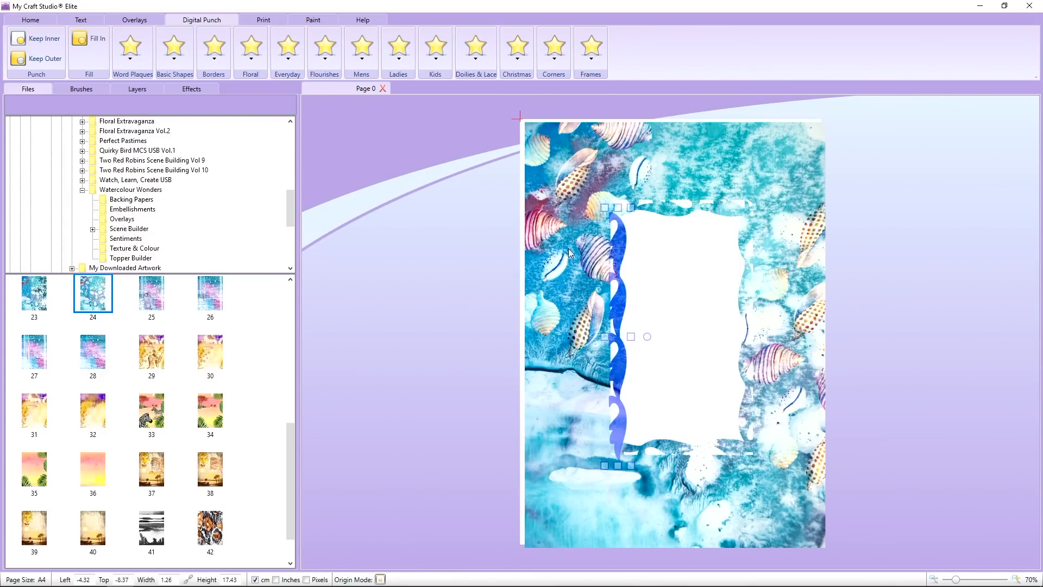
Step: Move the wave border shape off the paper and delete it
left_click_drag(618, 242, 469, 242)
right_click(469, 249)
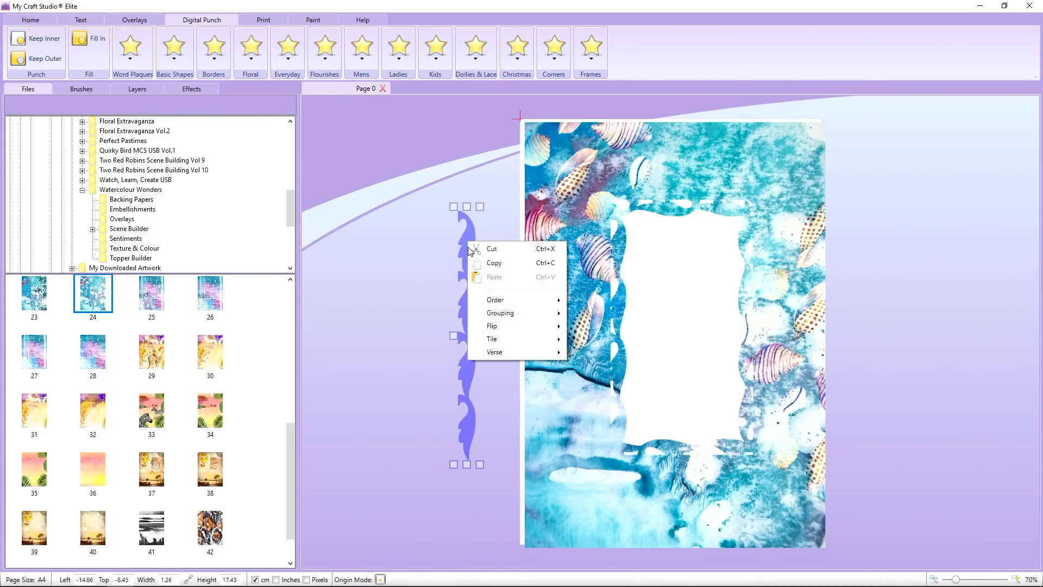
left_click(465, 237)
key("Delete")
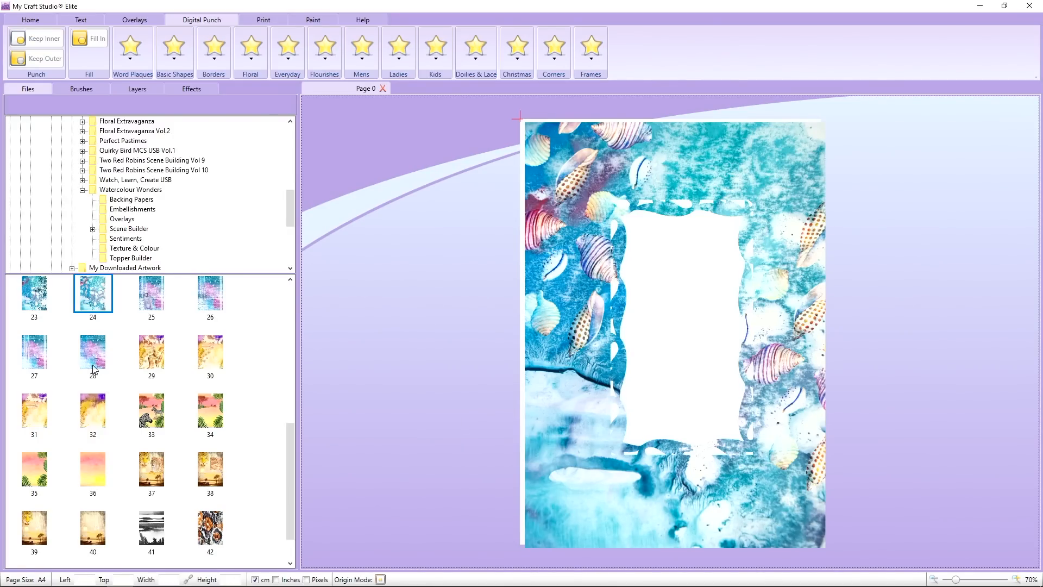
Step: Add backing paper 36 over the seashell paper and send it to the back
left_click_drag(96, 467, 636, 310)
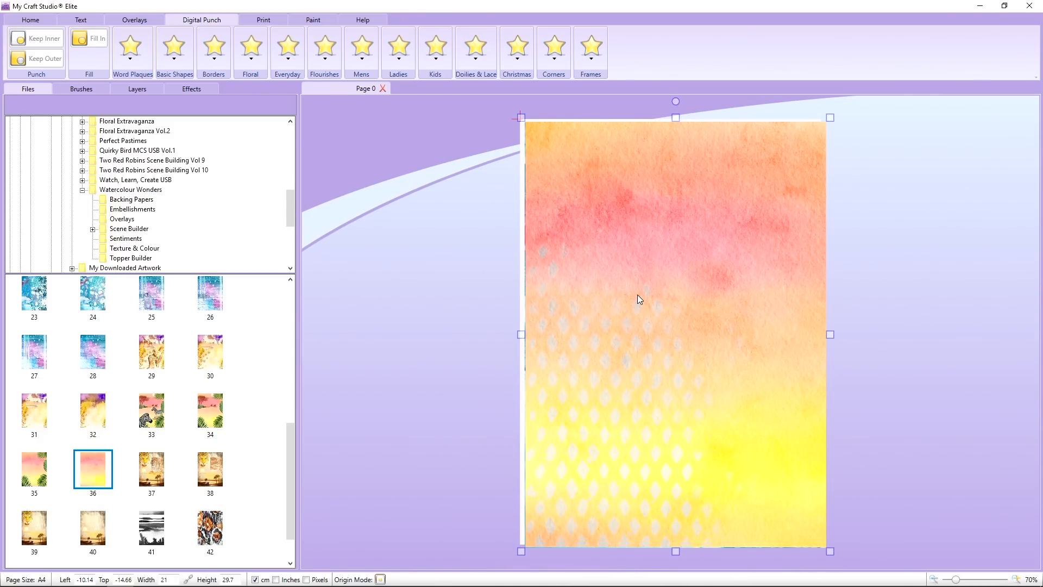
right_click(637, 294)
mouse_move(664, 354)
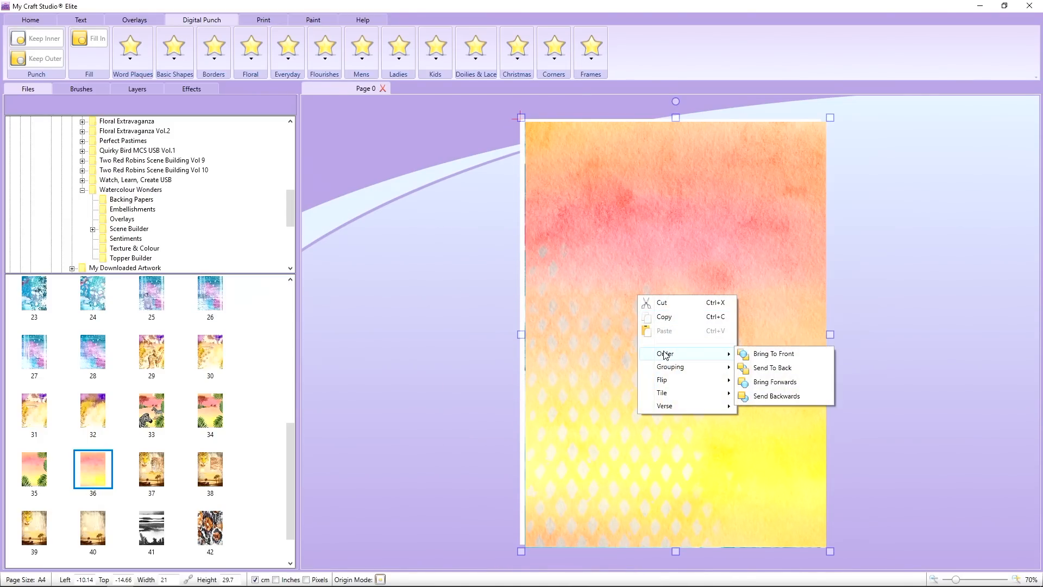
left_click(756, 367)
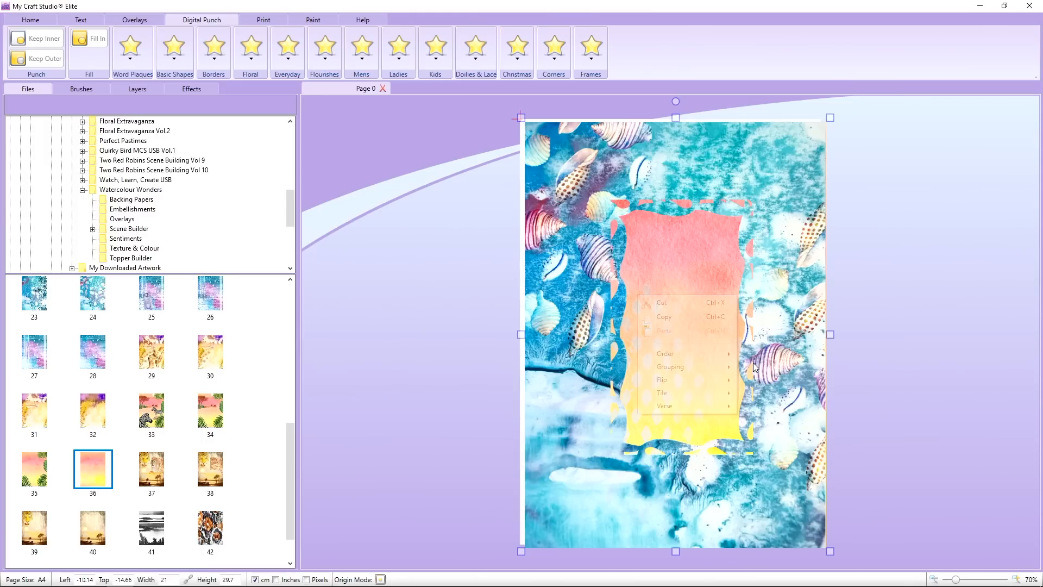
Step: Set the brightness of backing paper 36 to -1
left_click(193, 89)
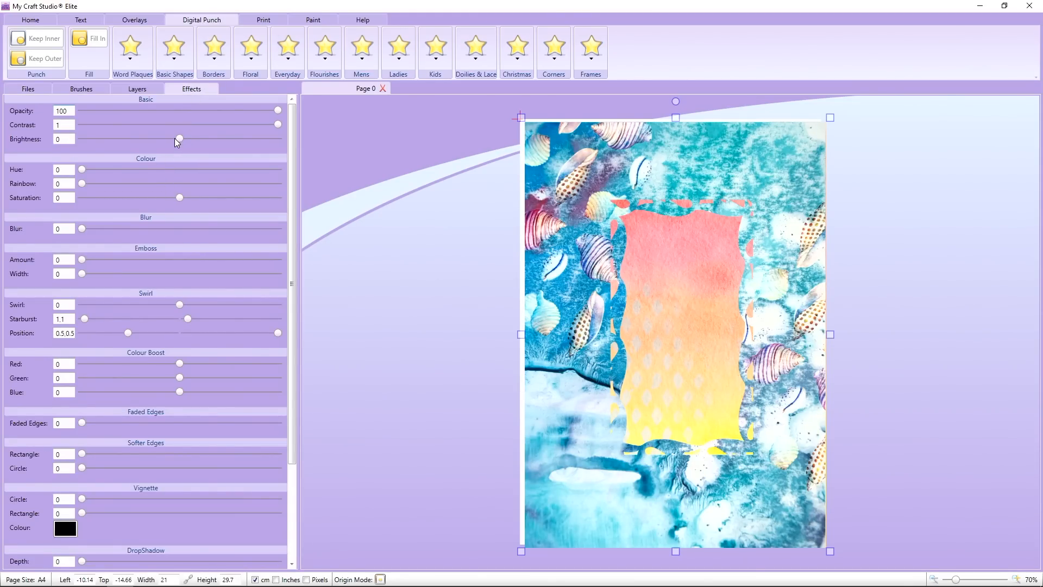
left_click_drag(177, 140, 91, 145)
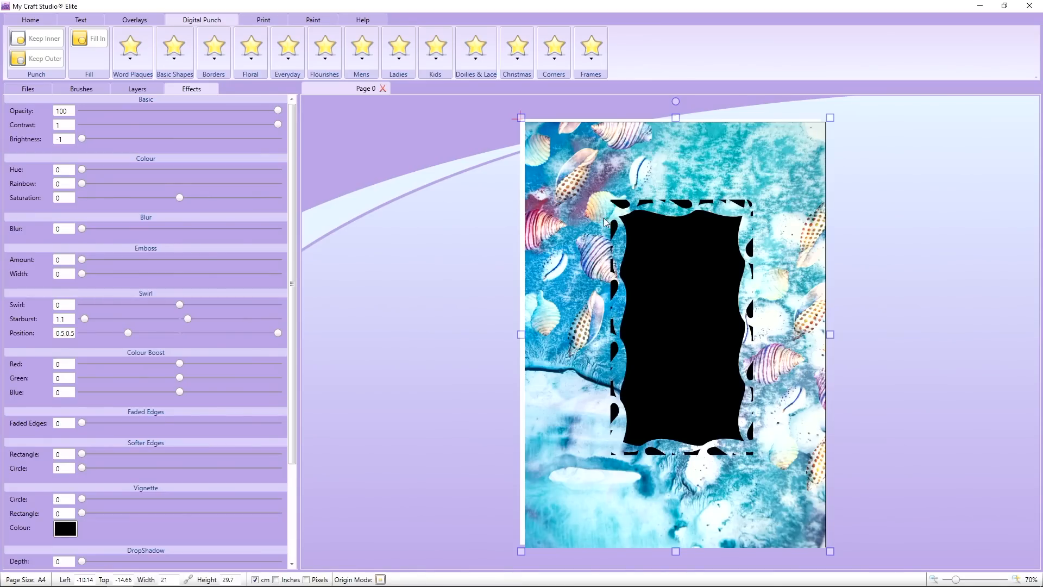
Step: Move the seashell paper slightly left over the black backing paper
mouse_move(555, 223)
left_mouse_down()
mouse_move(420, 227)
mouse_move(568, 220)
left_mouse_up()
right_click(571, 224)
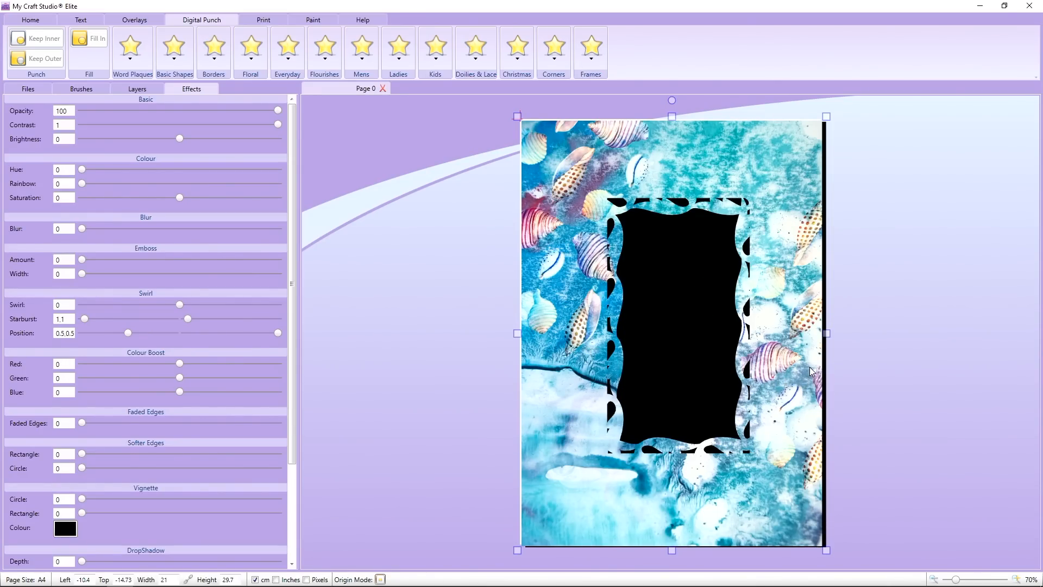
left_click_drag(808, 370, 803, 371)
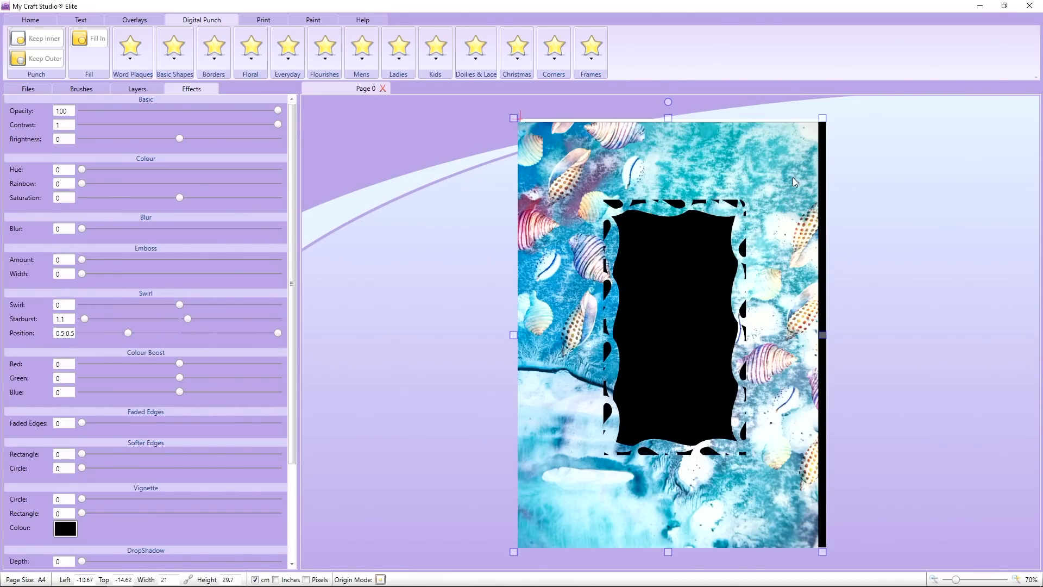
Step: Shift the seashell paper further left and delete the black backing paper behind it
left_click_drag(791, 177, 787, 178)
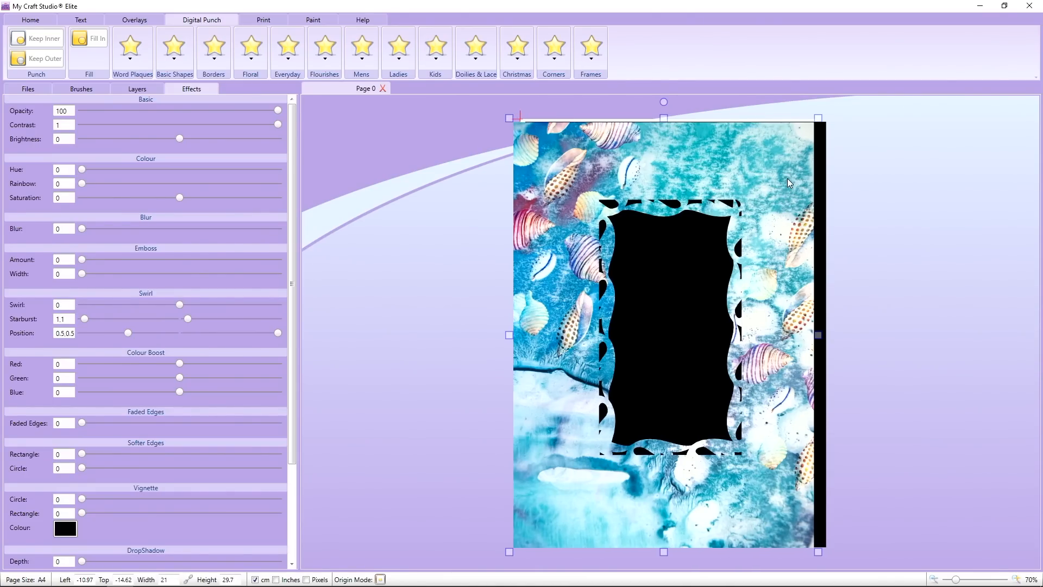
left_click(823, 197)
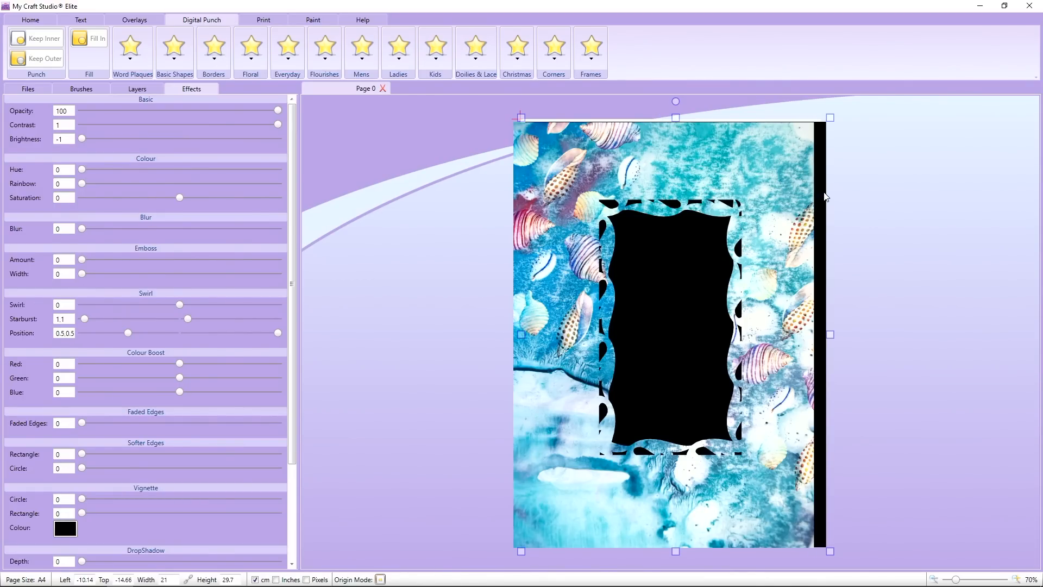
left_click_drag(826, 197, 841, 190)
key("Delete")
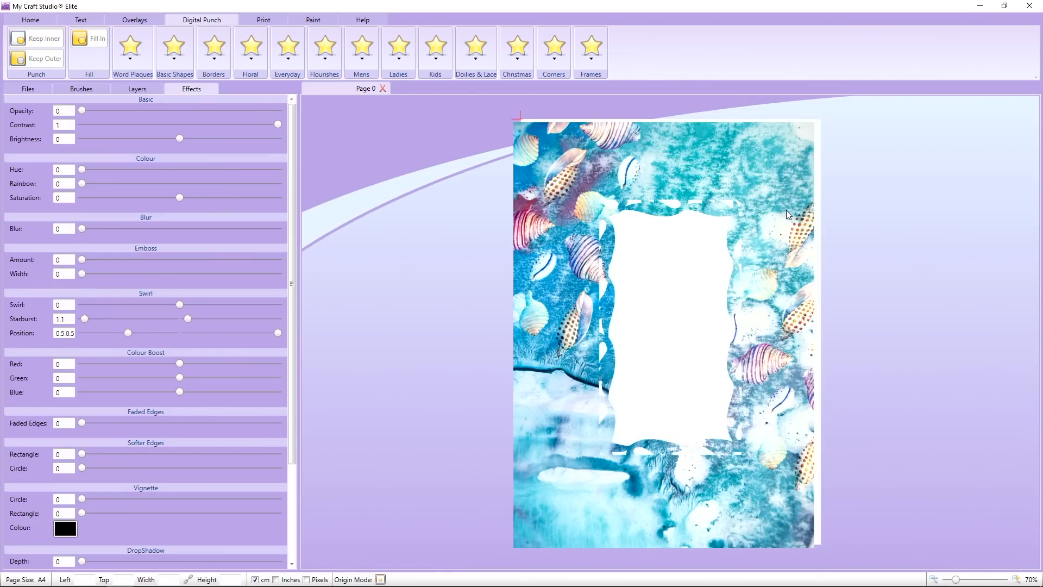
Step: Move the seashell paper right and nudge it up so that it covers the page
left_click_drag(786, 210, 793, 207)
key("Up")
key("Up")
key("Up")
key("Up")
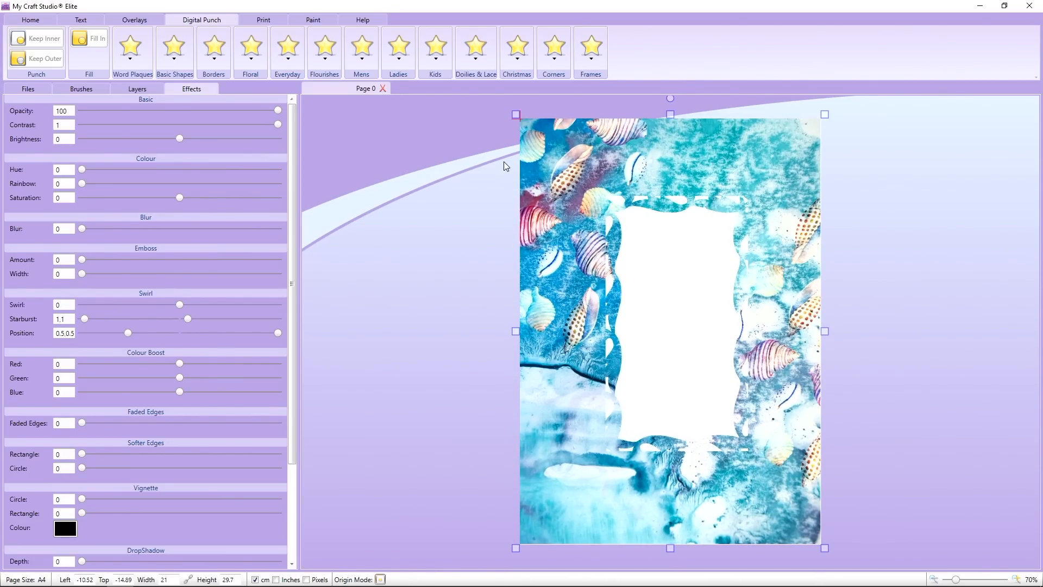
Step: Undo the black paper's deletion and the recent moves of both papers
key("ctrl+z")
key("ctrl+z")
key("ctrl+z")
key("ctrl+z")
key("ctrl+z")
key("ctrl+z")
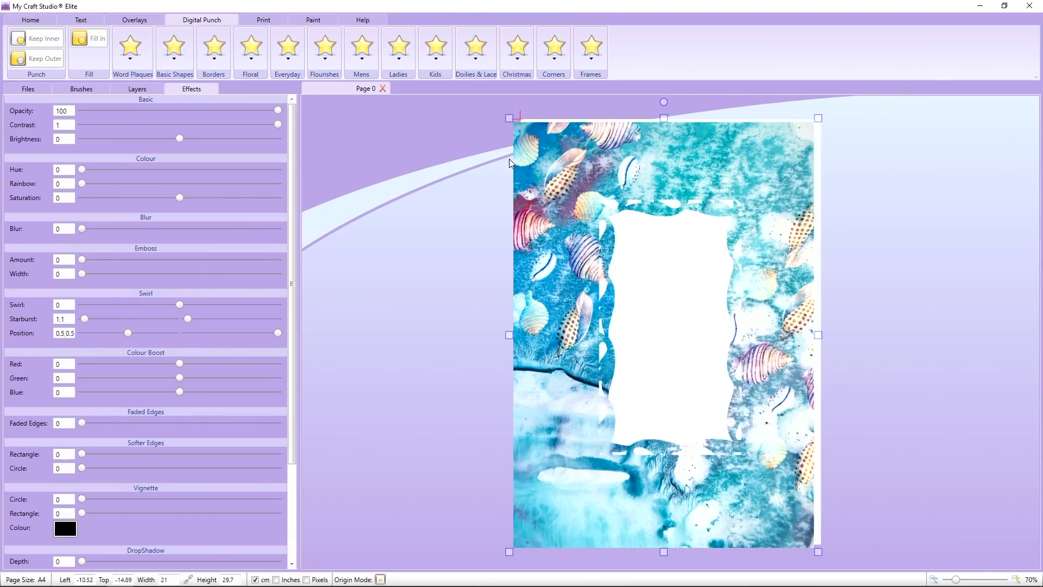
key("ctrl+z")
key("ctrl+z")
key("ctrl+z")
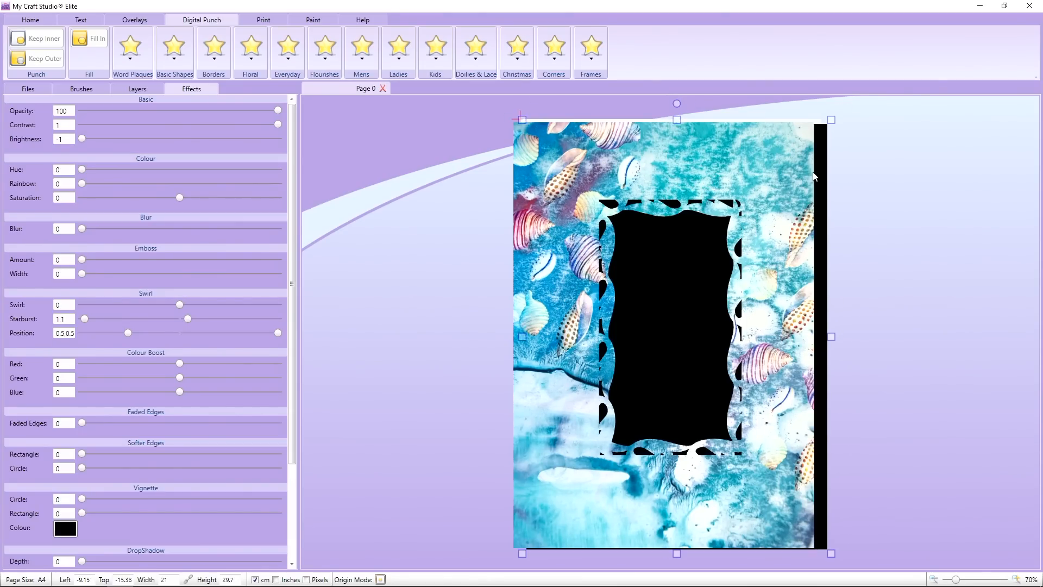
key("ctrl+z")
key("ctrl+z")
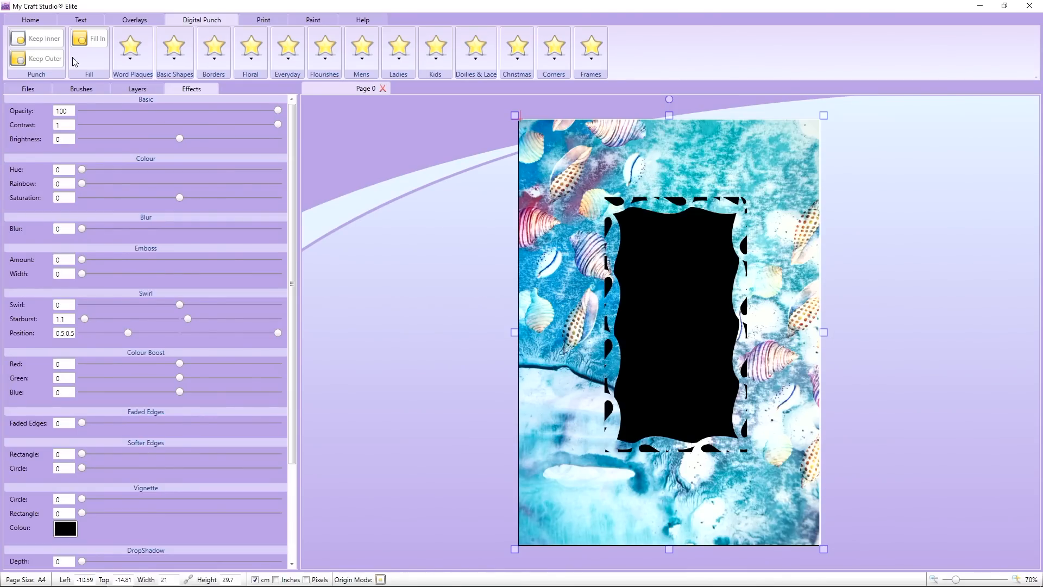
Step: Save the page as a JPEG Pro Quality image named "wave aperture frame"
left_click(36, 20)
left_click(60, 48)
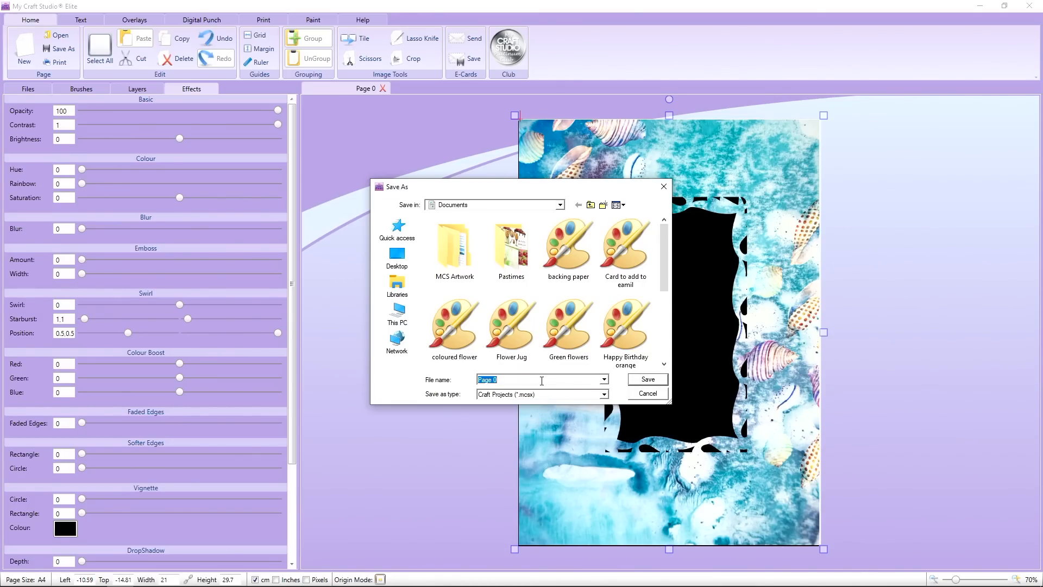
type("aperture frame")
left_click(477, 379)
type("wave")
left_click(603, 394)
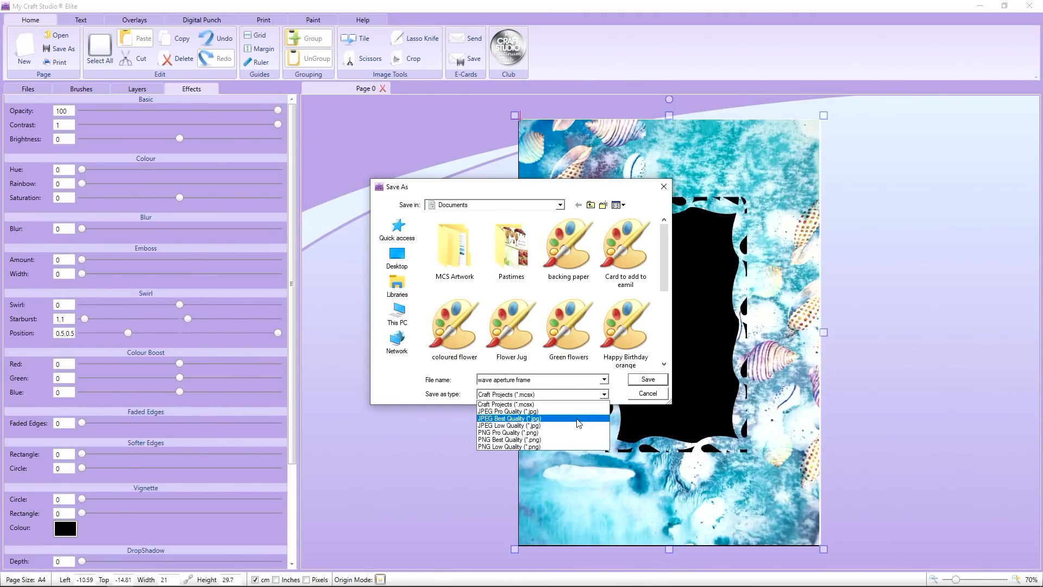
left_click(538, 410)
left_click(642, 378)
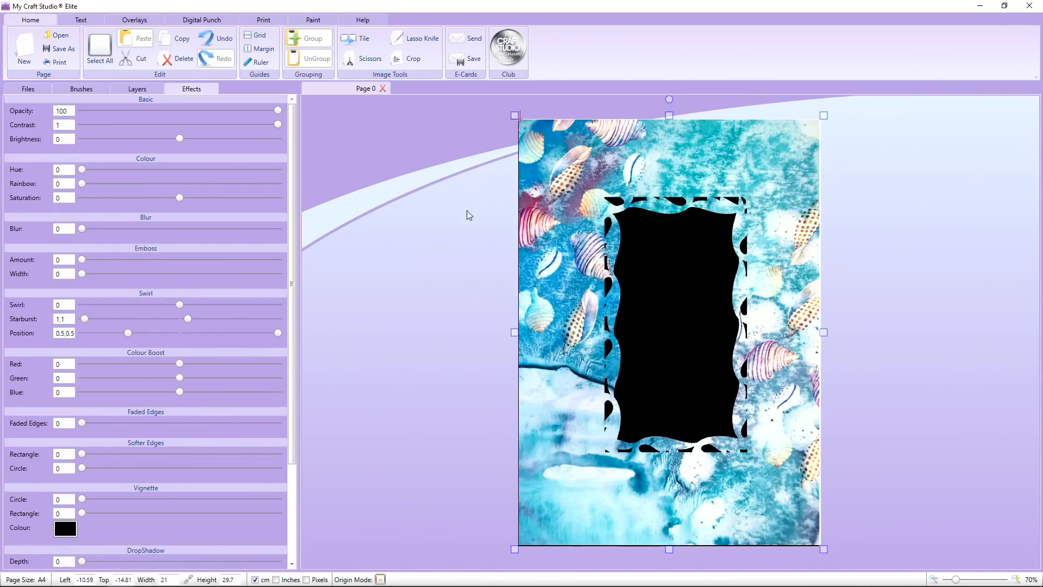
Step: Save the page again as a Craft Projects (*.mcsx) file named "wave aperture frame"
left_click(60, 49)
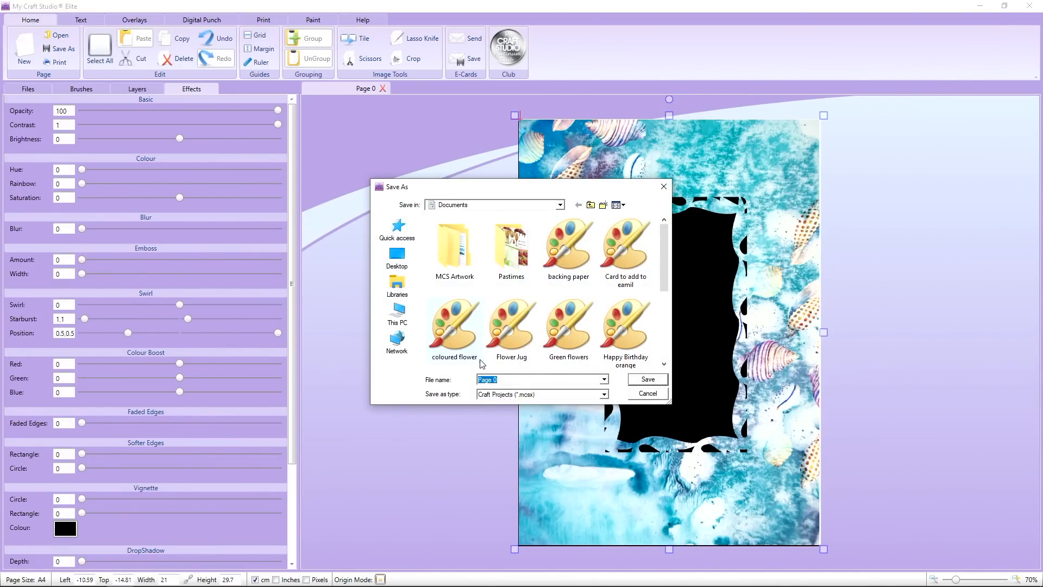
type("wave")
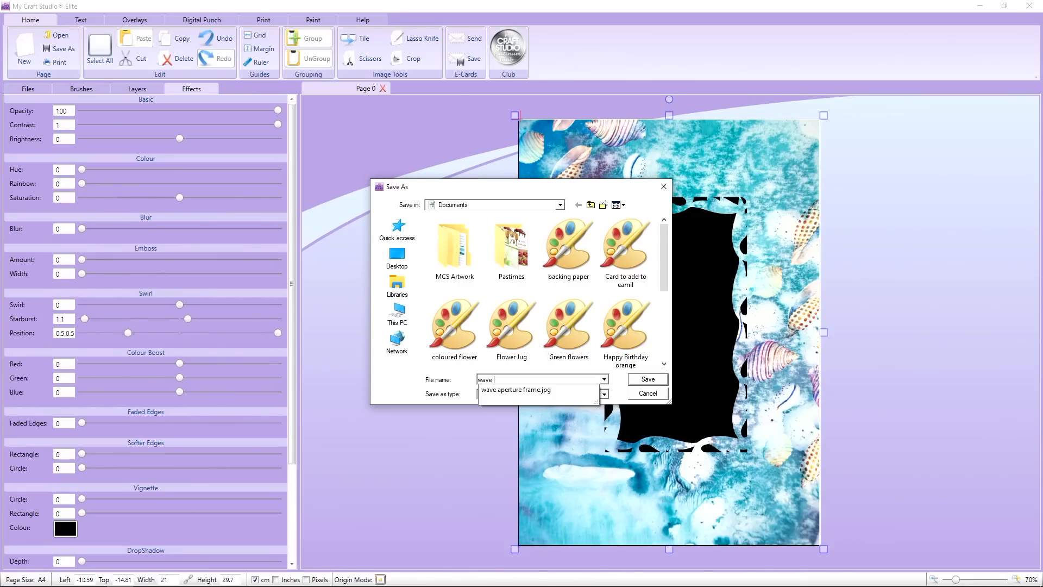
type(" aperture frame")
key("Return")
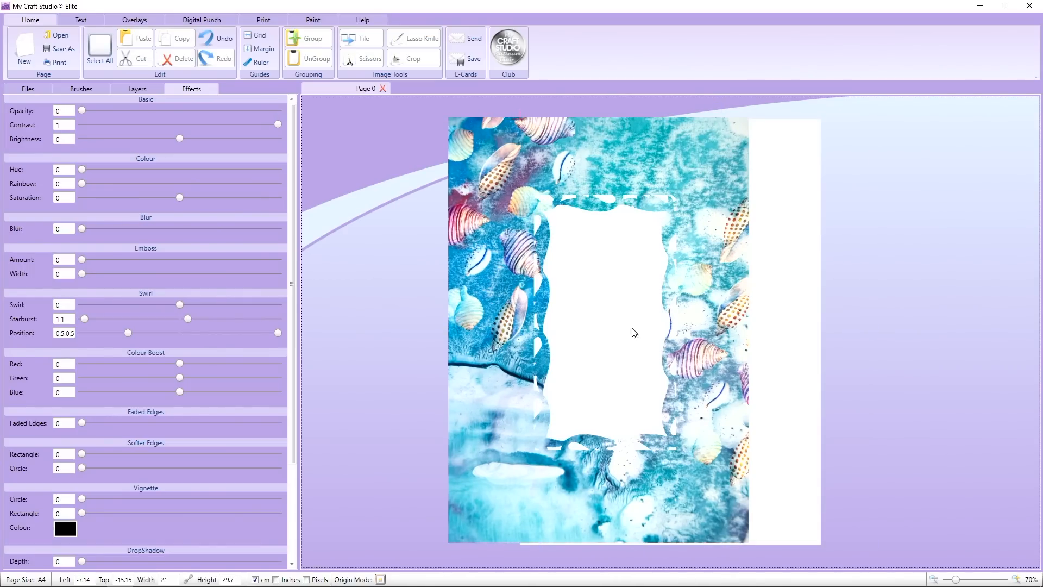
Step: Move the seashell paper back over the page and close Page 0
left_click_drag(560, 331, 604, 334)
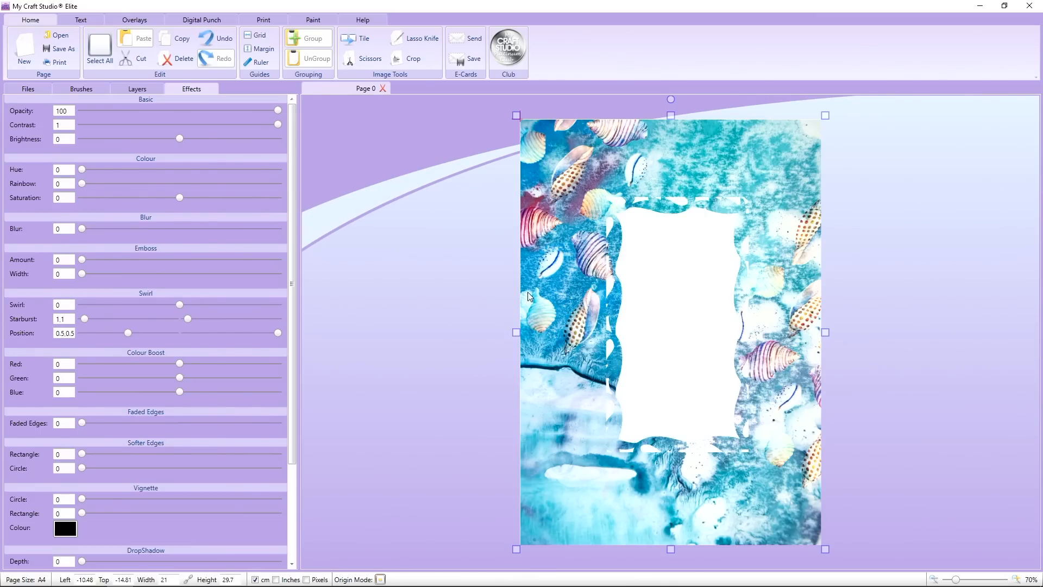
left_click(382, 89)
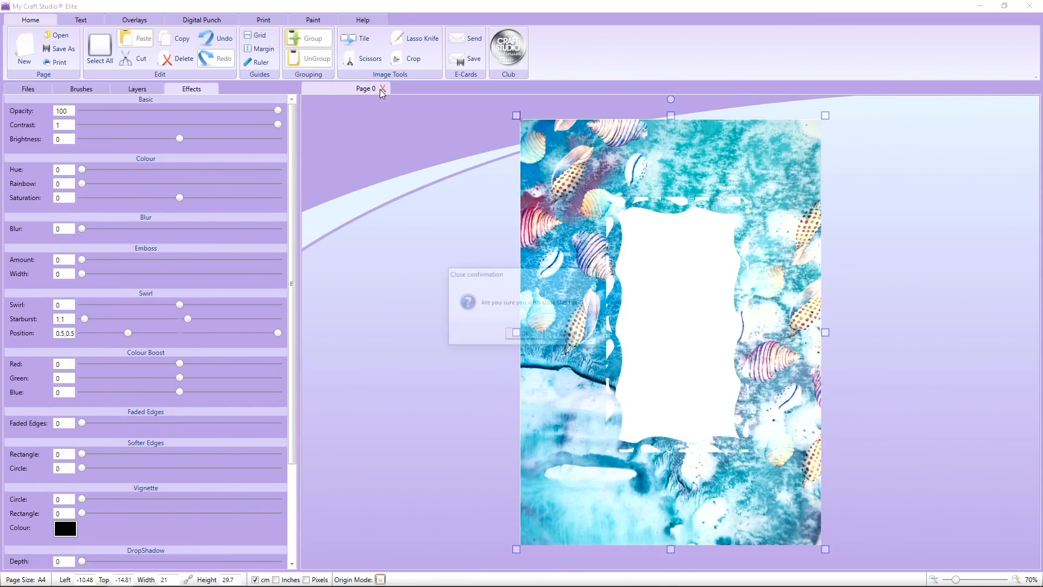
left_click(526, 334)
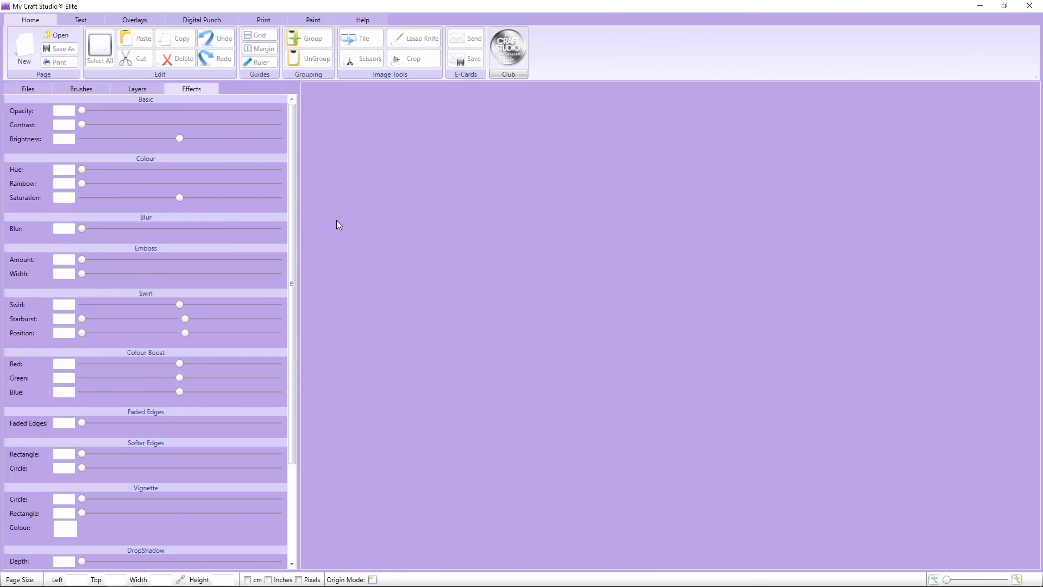
Step: Start a blank A4 page without opening a file, and turn off its grid and ruler
left_click(58, 35)
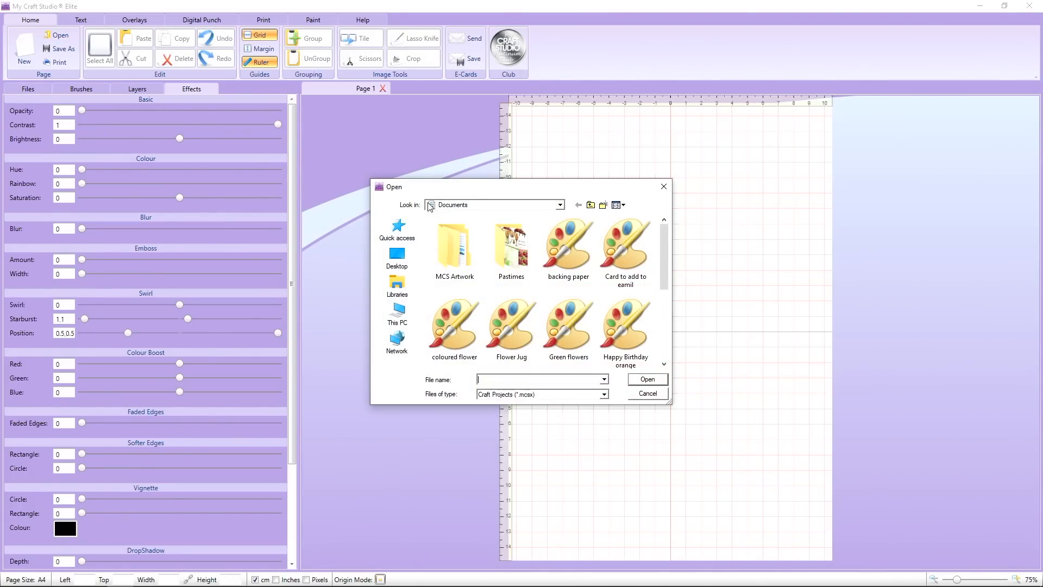
left_click(643, 390)
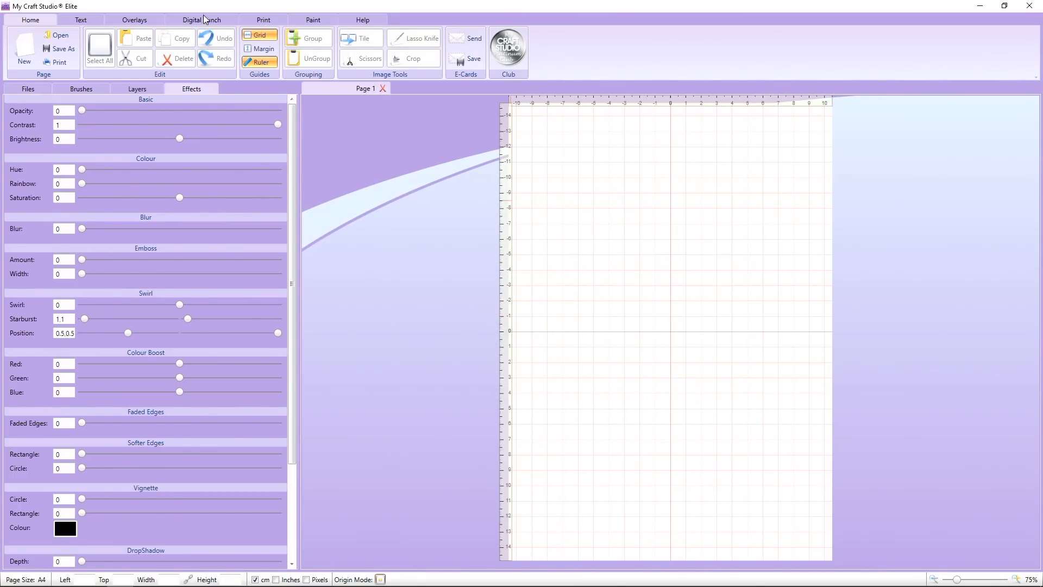
left_click(259, 35)
left_click(261, 65)
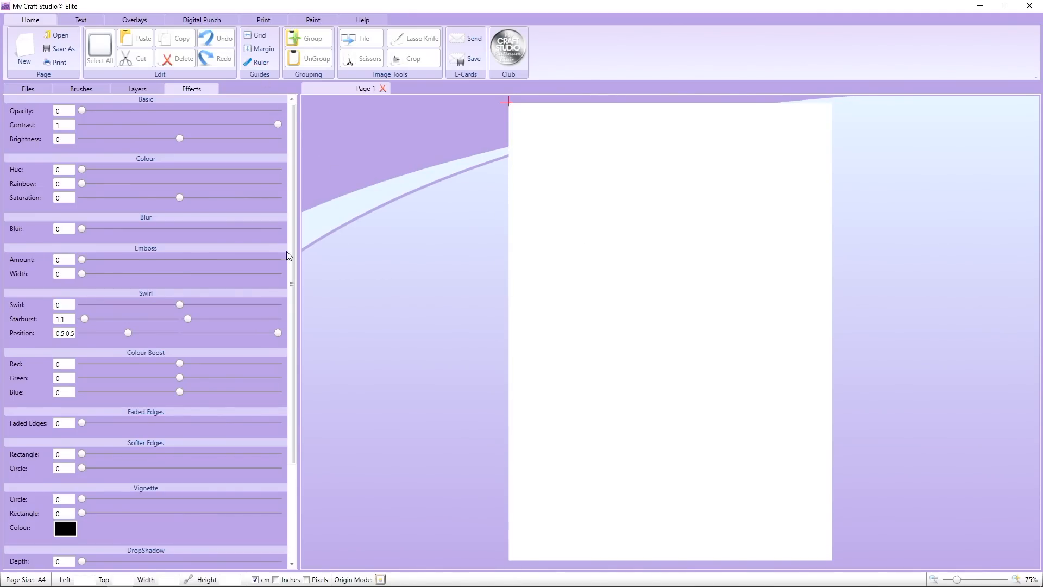
Step: Add paper 14 from the Watercolour Wonders Texture & Colour folder to the page
left_click(25, 91)
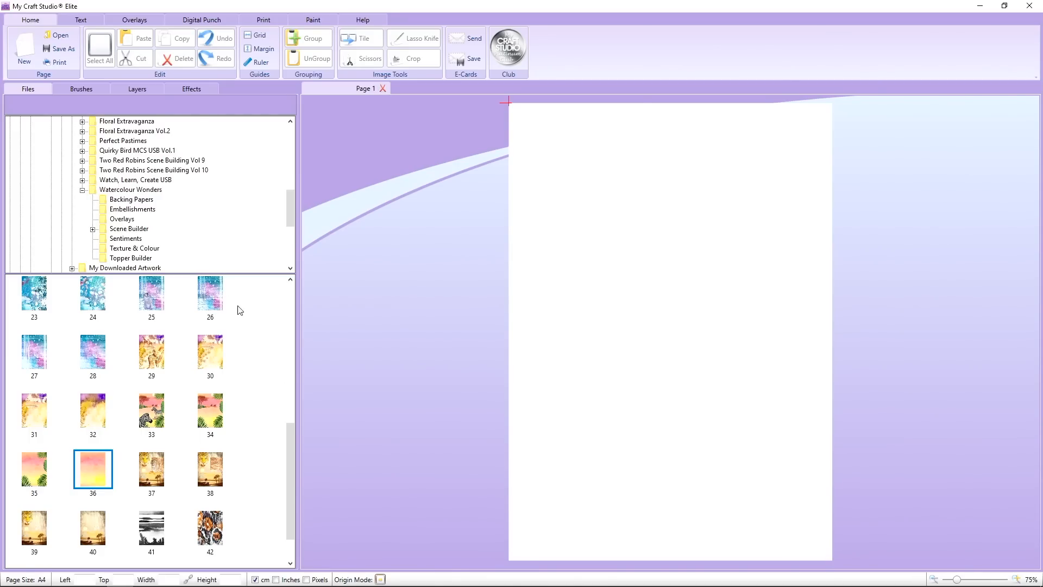
left_click(153, 250)
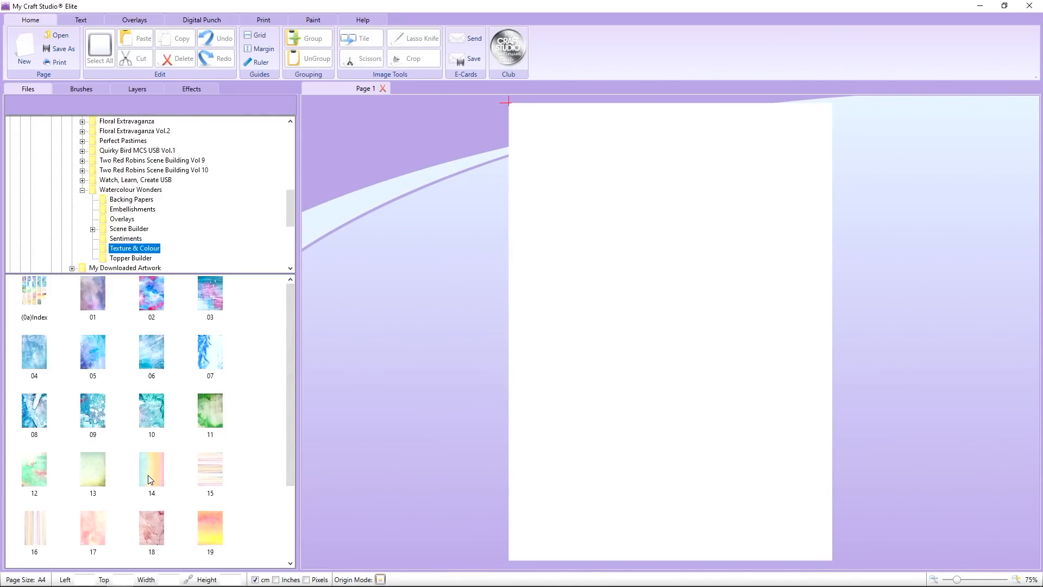
left_click_drag(152, 471, 581, 218)
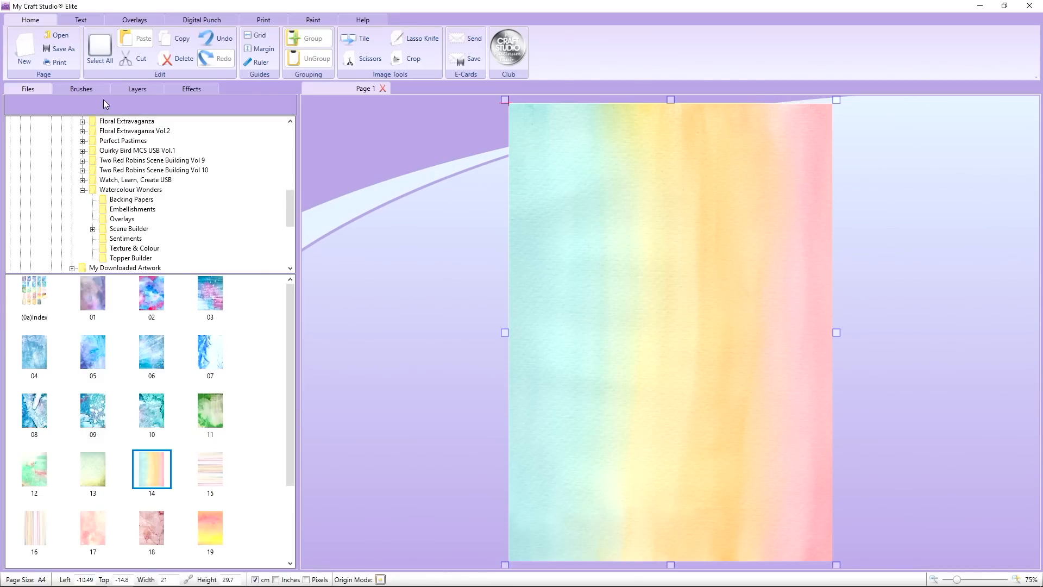
Step: Add a small floral punch shape from the Digital Punch Borders over the striped paper
left_click(200, 20)
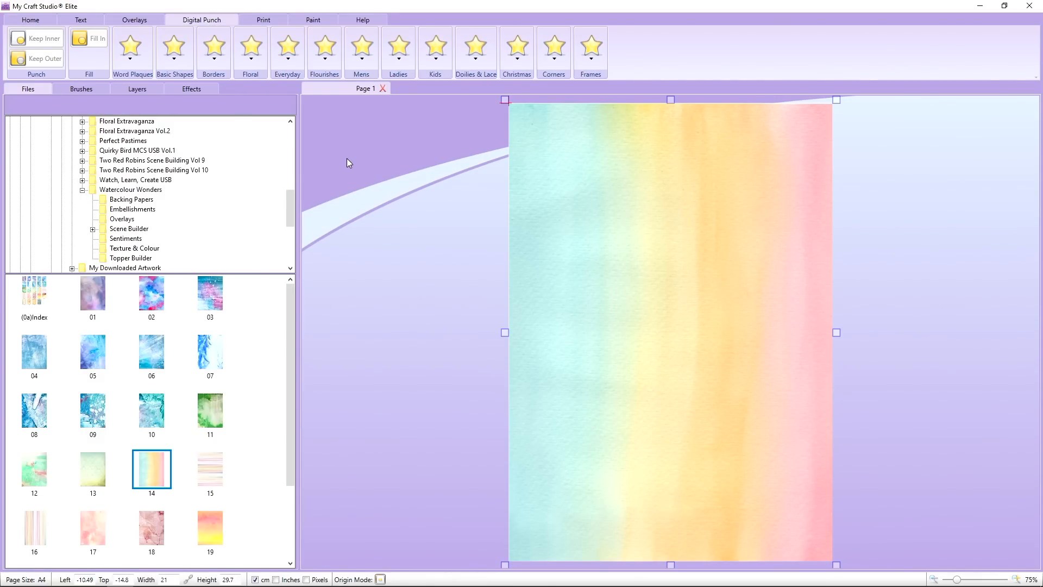
left_click(216, 64)
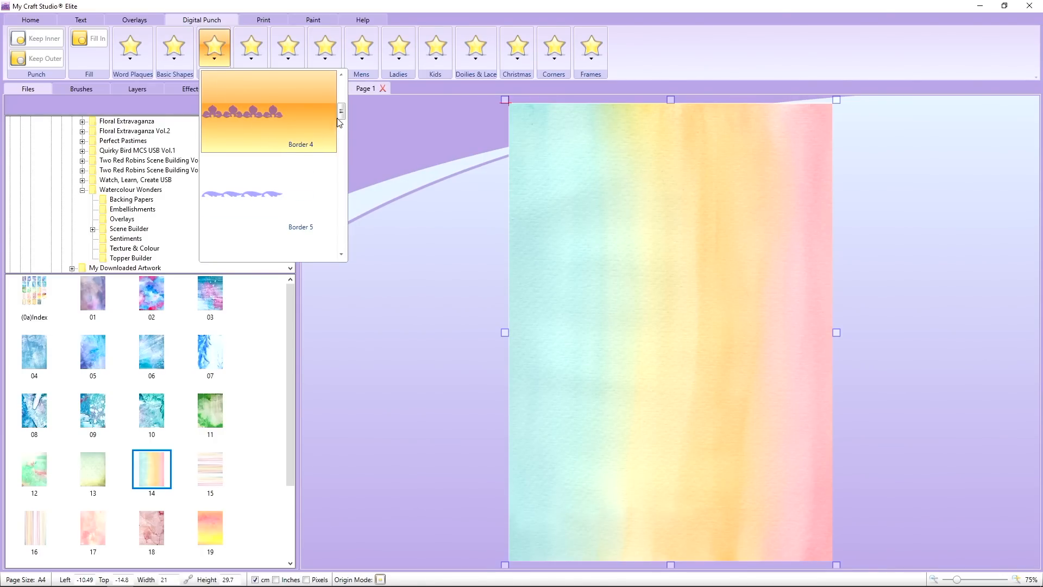
scroll(341, 109, "up", 2)
right_click(343, 102)
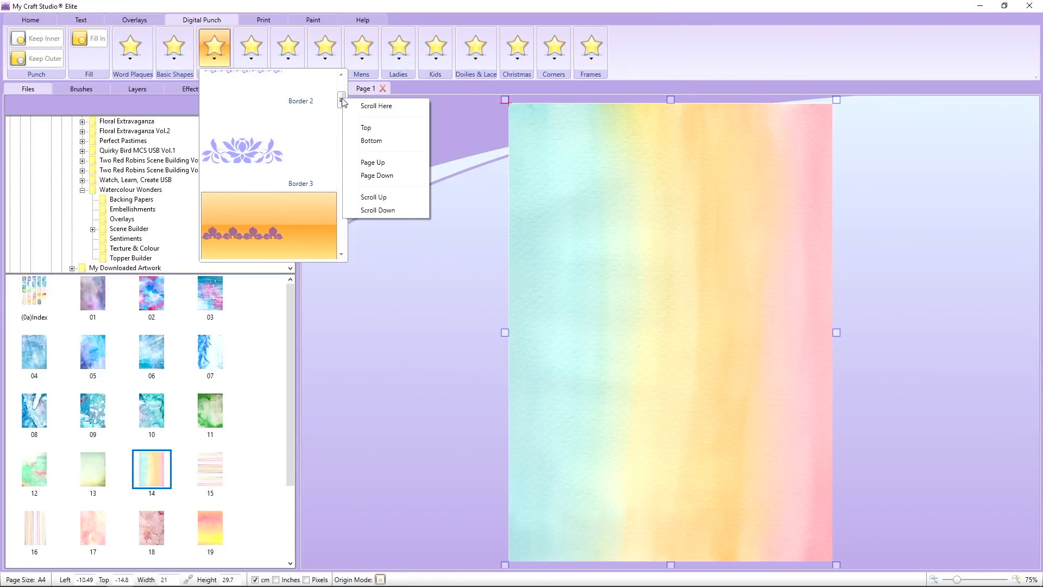
left_click_drag(341, 97, 340, 95)
left_click(253, 96)
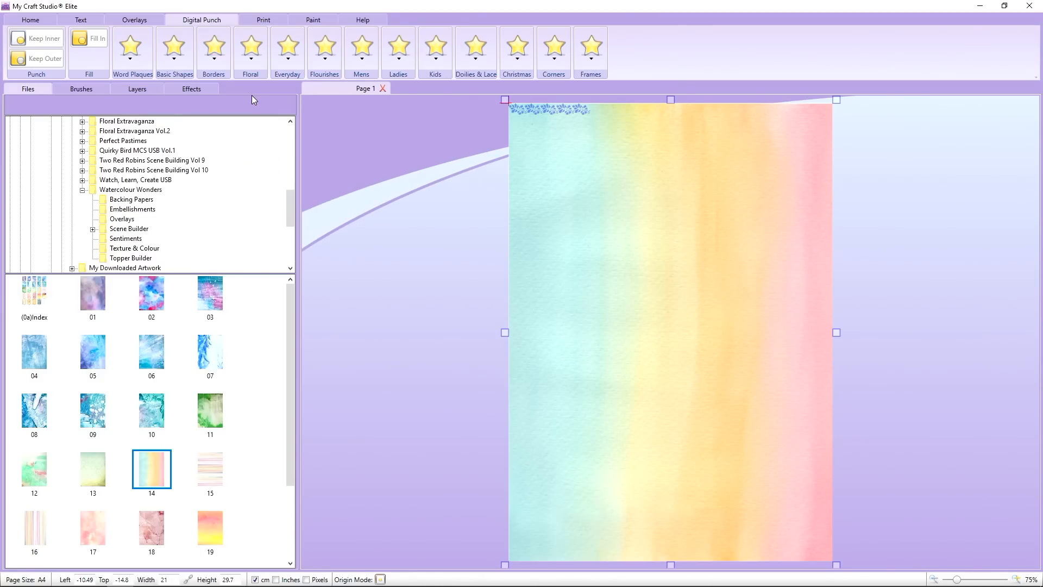
Step: Punch the striped paper with the floral border using Keep Inner, and delete the leftover punch shape
left_click(534, 113)
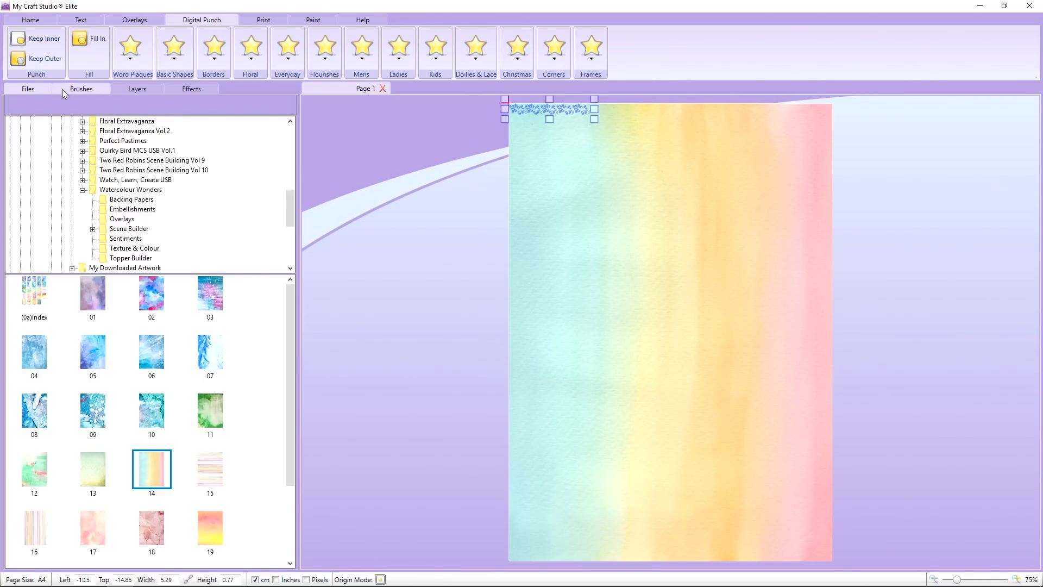
left_click(46, 43)
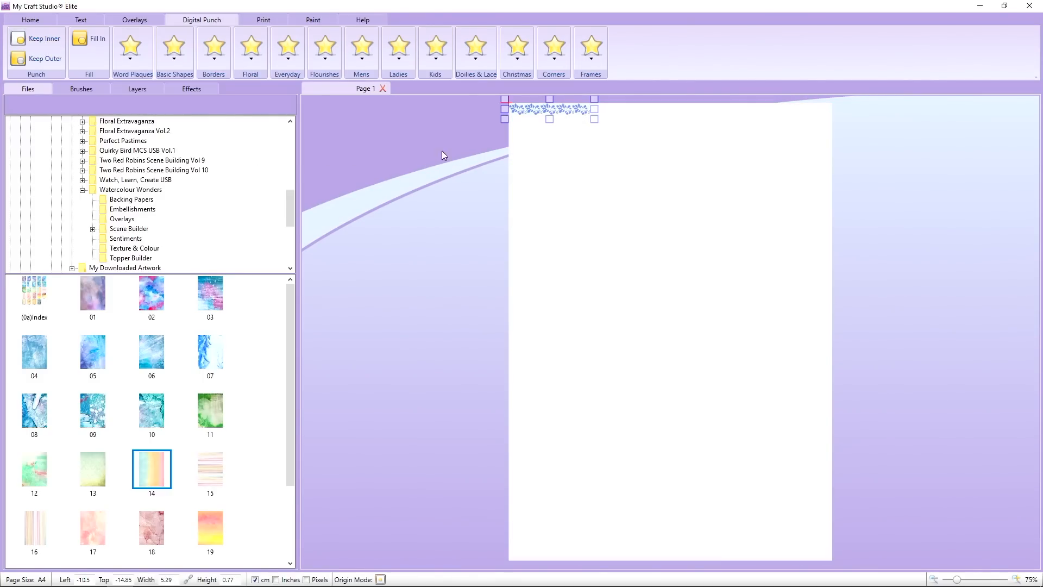
left_click_drag(525, 119, 429, 178)
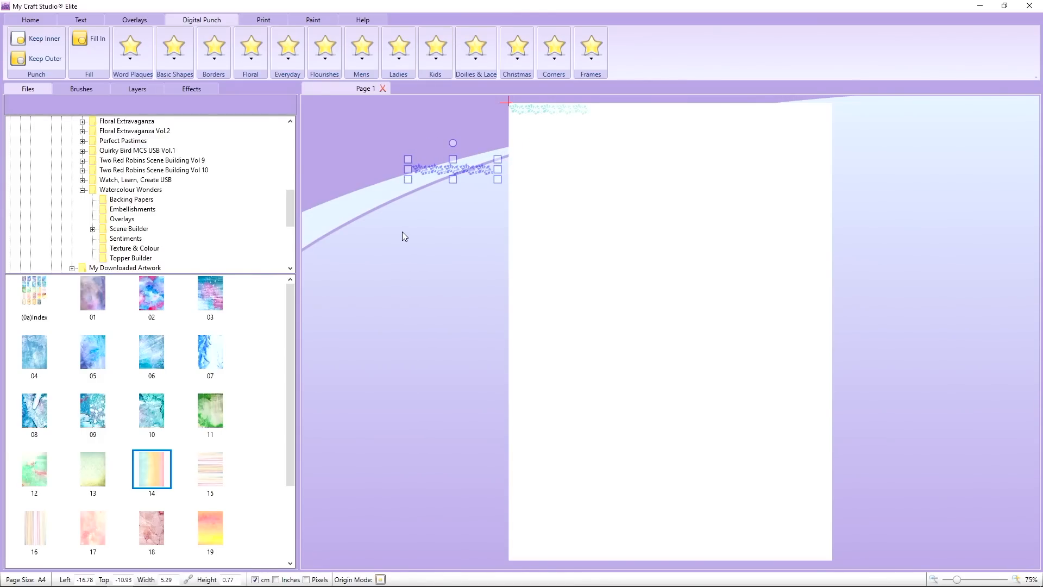
key("Delete")
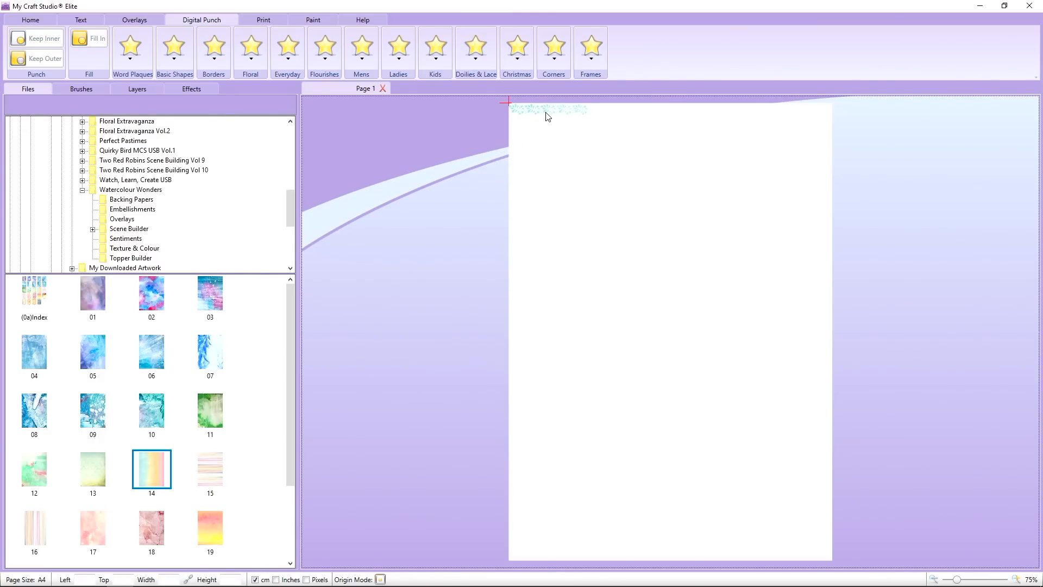
Step: Turn on tiling for the punched floral strip and stretch it across the page's full width and height
left_click(545, 116)
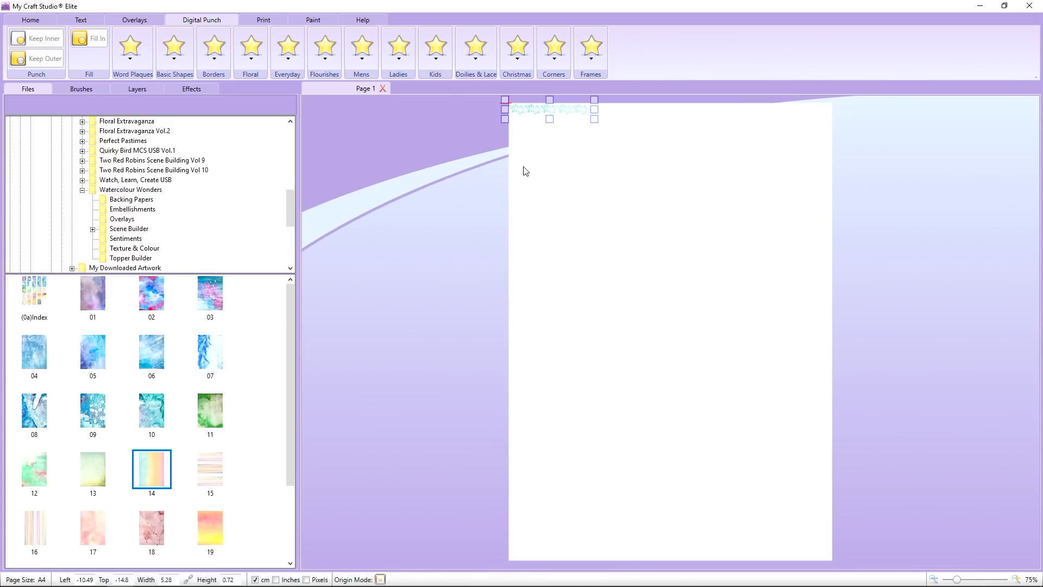
right_click(537, 114)
mouse_move(586, 215)
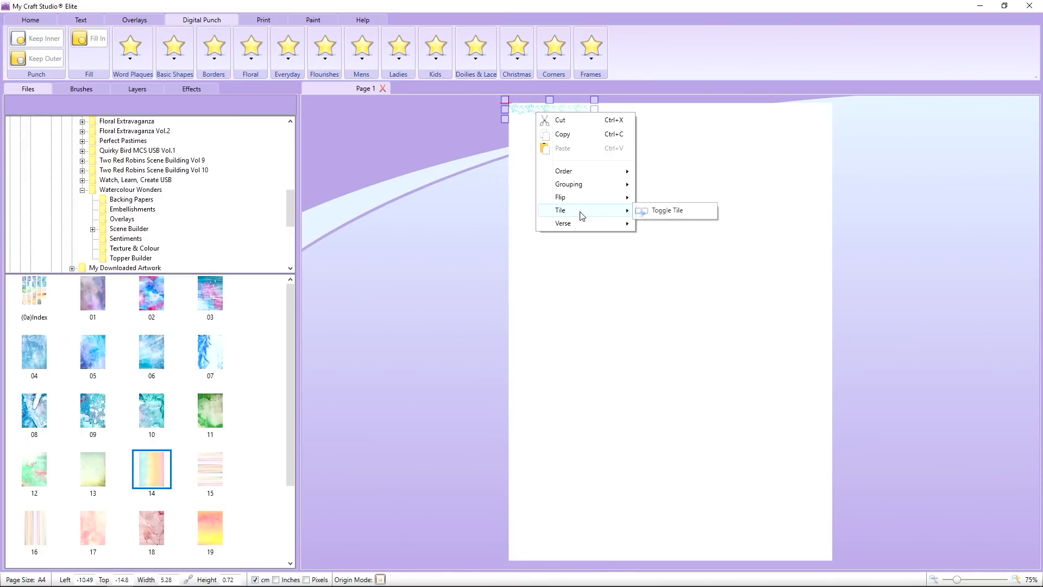
left_click(662, 211)
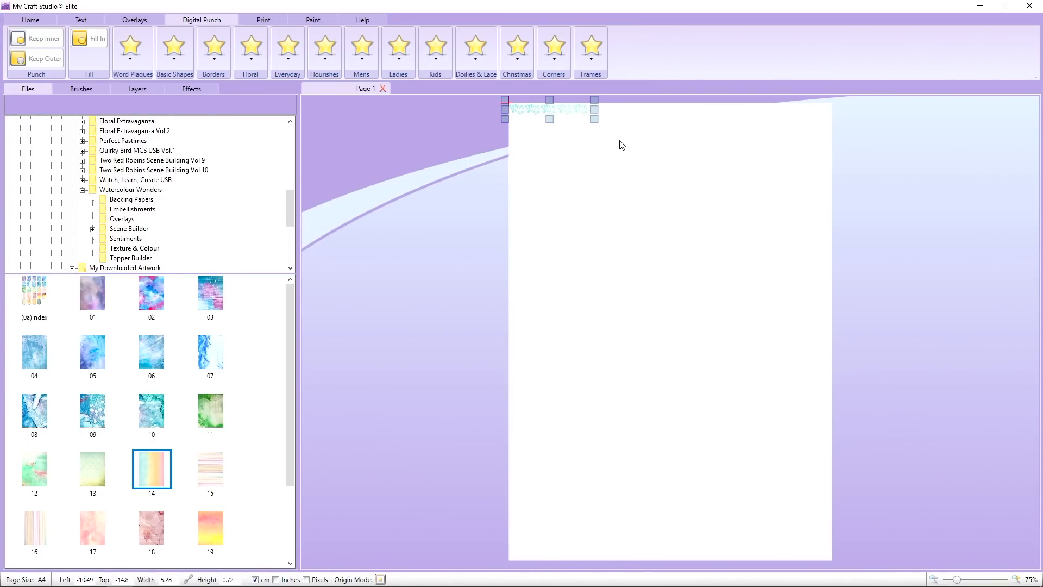
left_click_drag(594, 110, 837, 97)
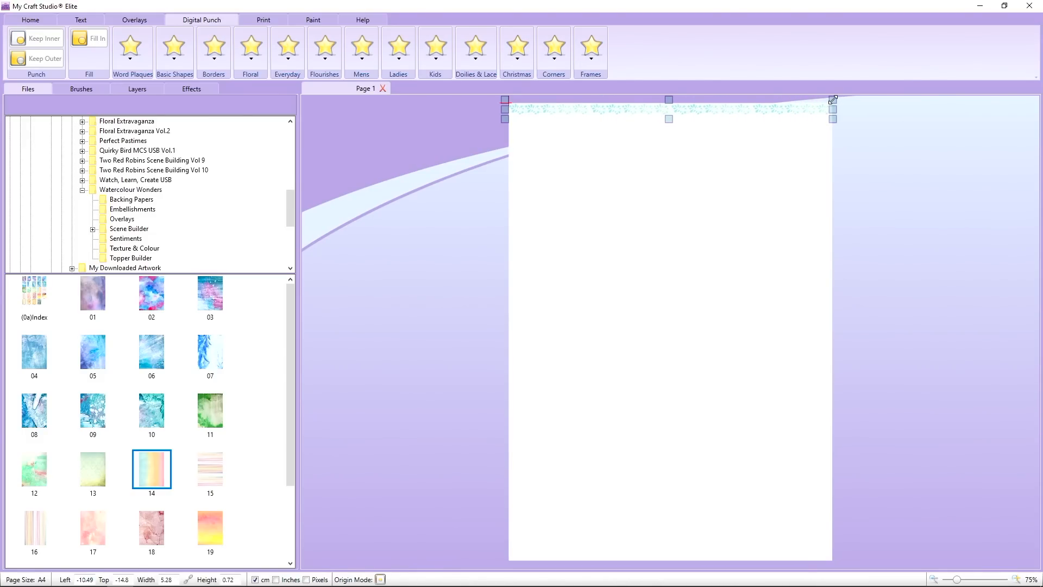
left_click_drag(667, 119, 670, 565)
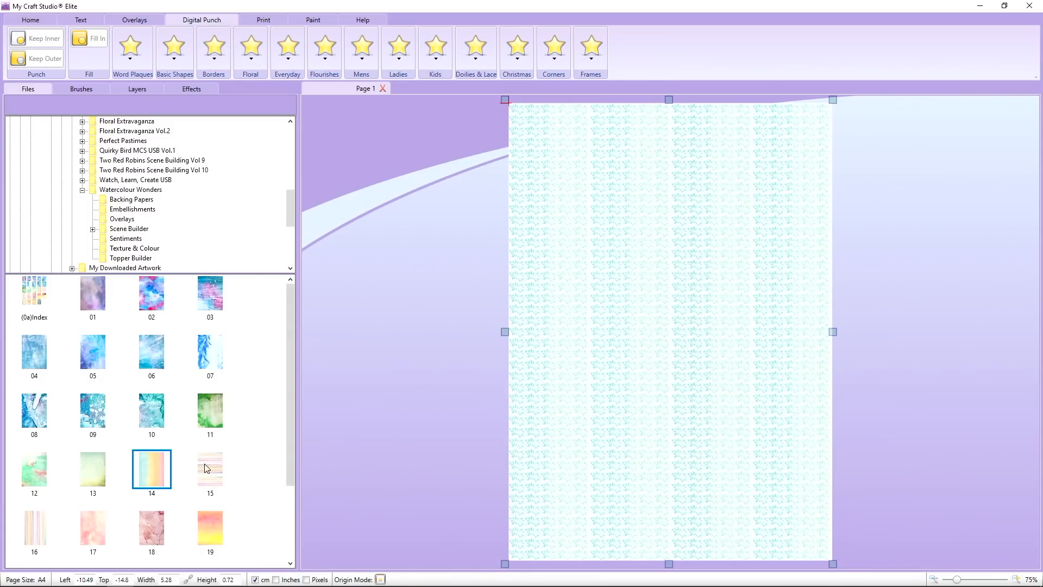
Step: Add paper 14 over the whole page and send it to the back, behind the tiled floral pattern
left_click_drag(155, 468, 446, 304)
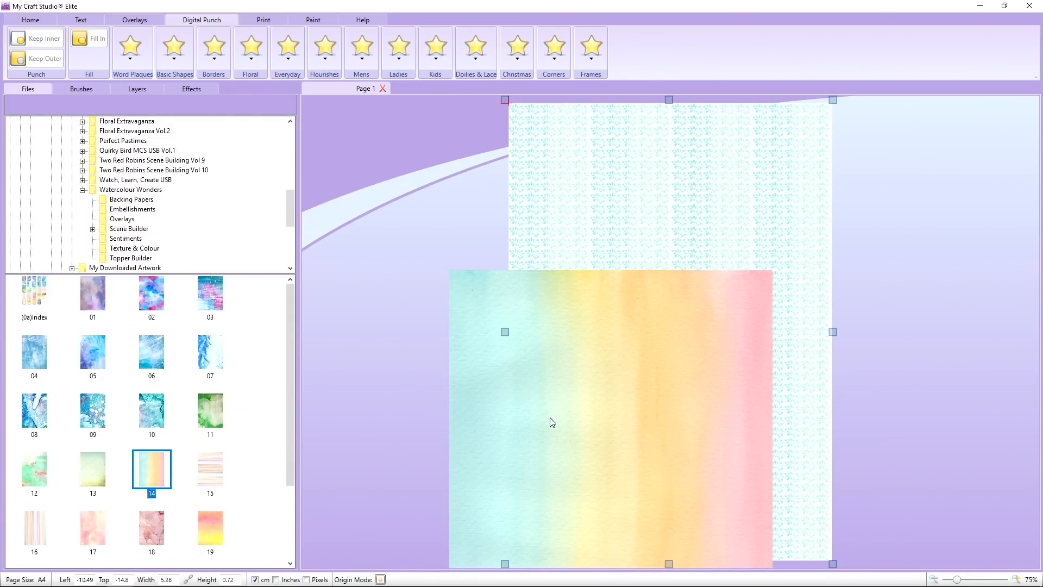
left_click_drag(552, 422, 620, 248)
right_click(619, 249)
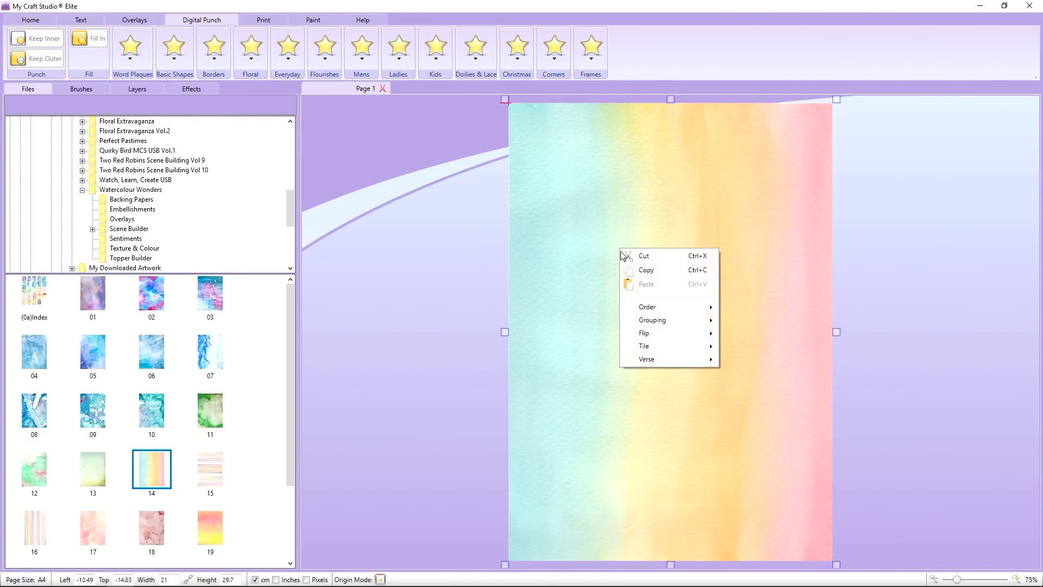
mouse_move(645, 307)
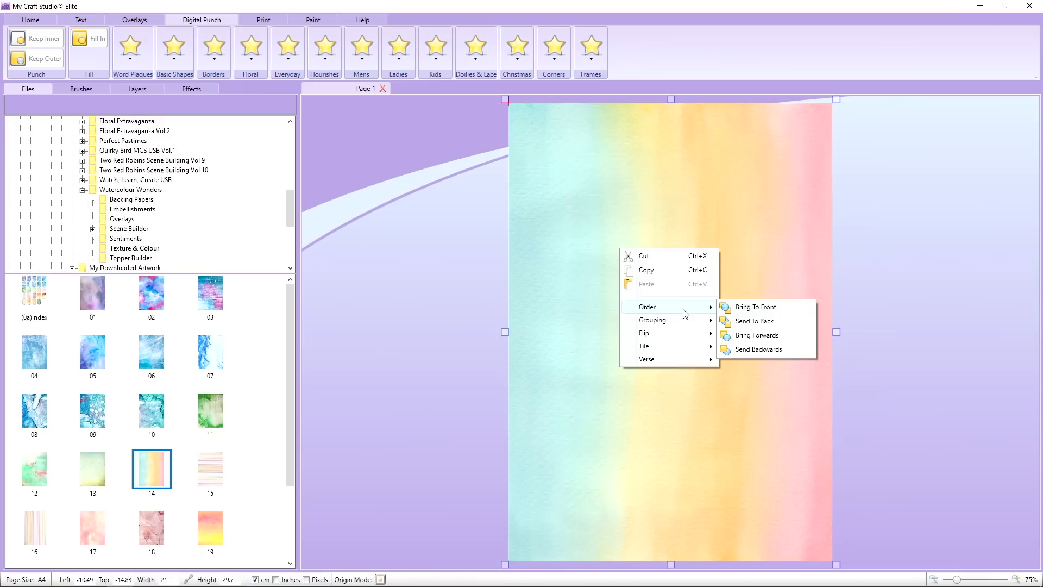
left_click(726, 322)
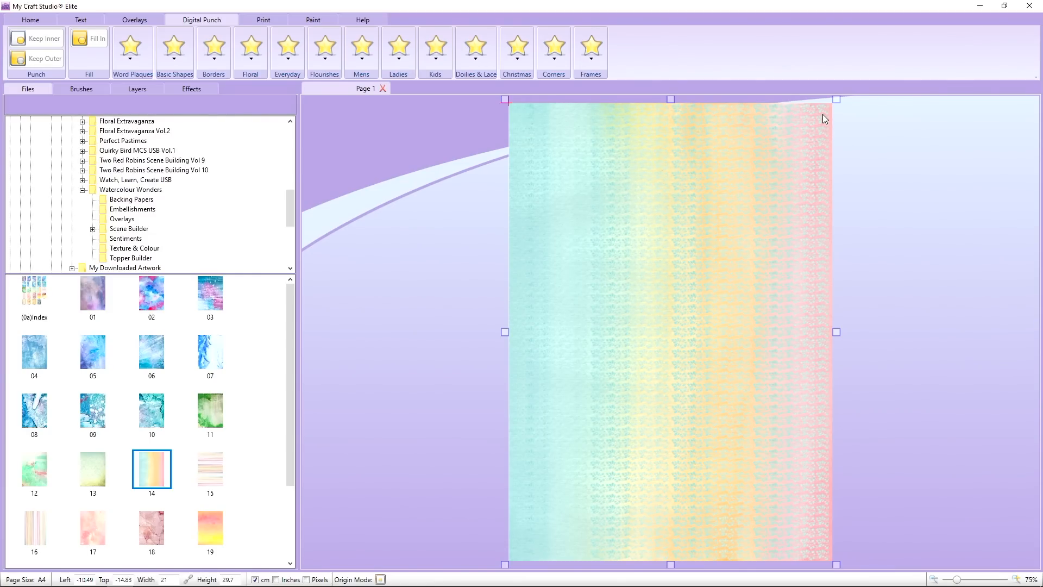
Step: Move the tiled pattern off the left of the page and add the Border 2 punch shape, enlarged to about 10.5 cm wide
left_click_drag(822, 115, 345, 110)
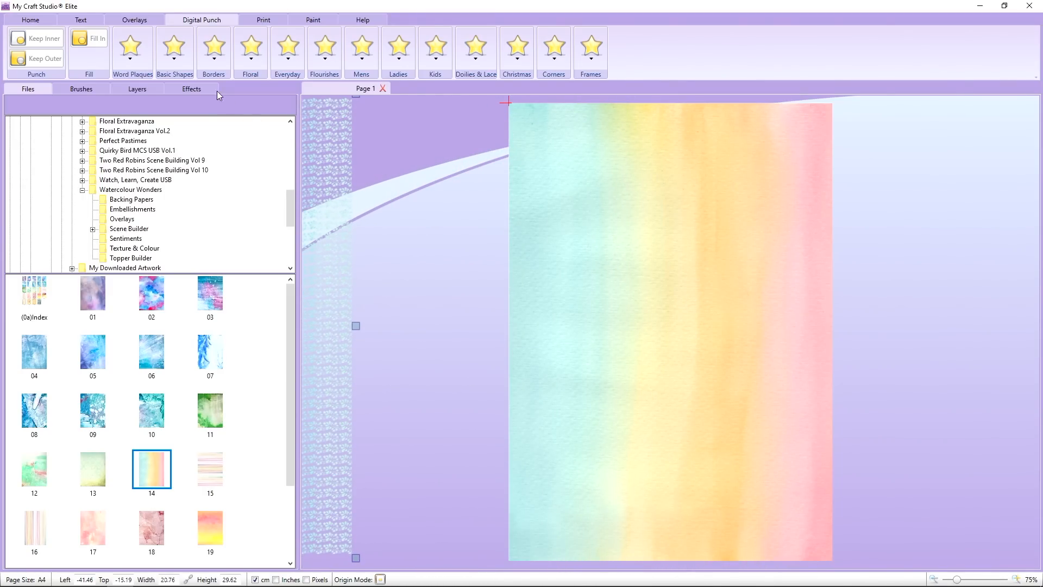
left_click(213, 48)
left_click(237, 100)
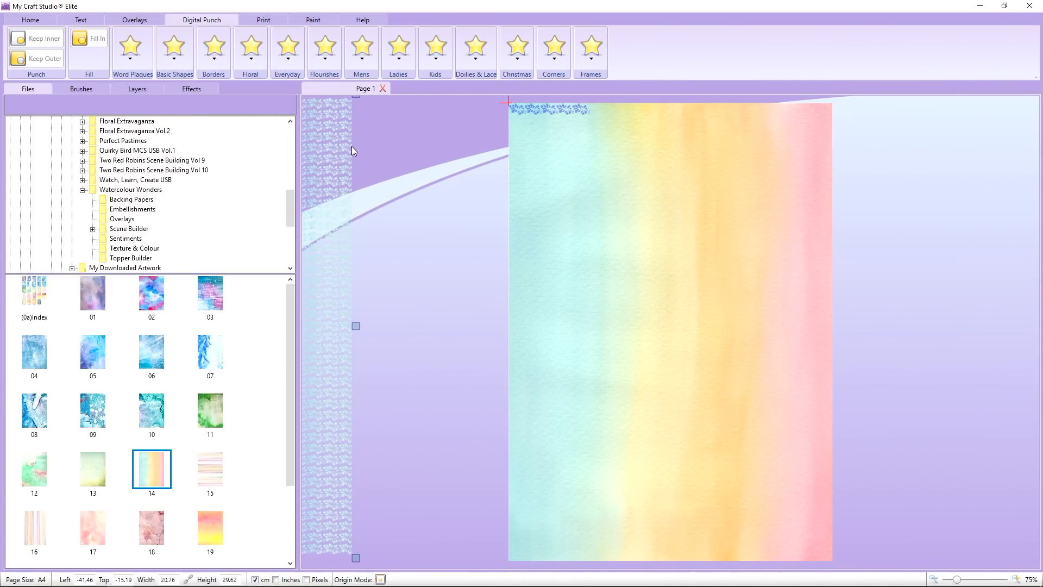
left_click(562, 110)
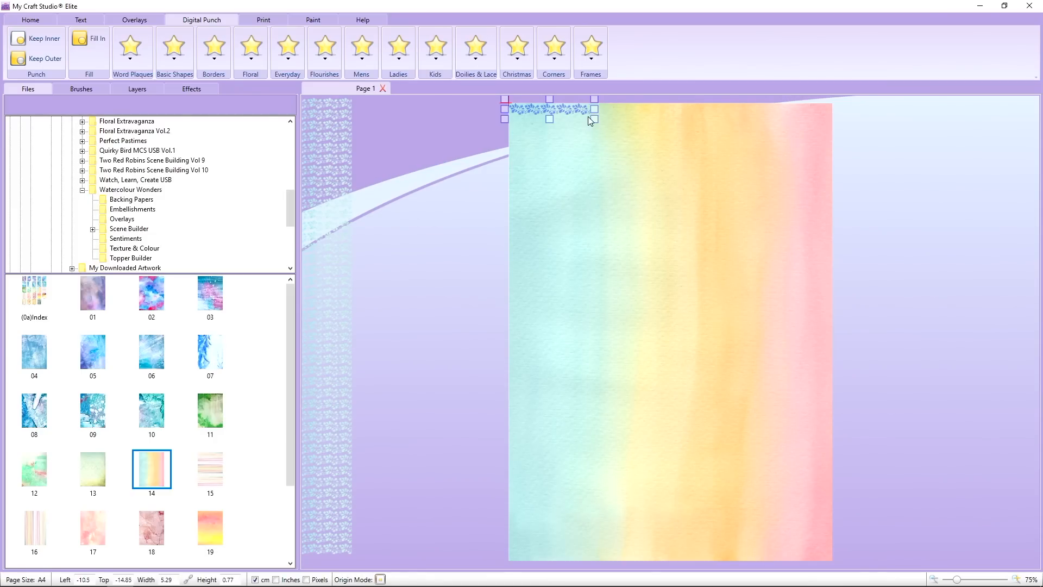
left_click_drag(594, 119, 675, 133)
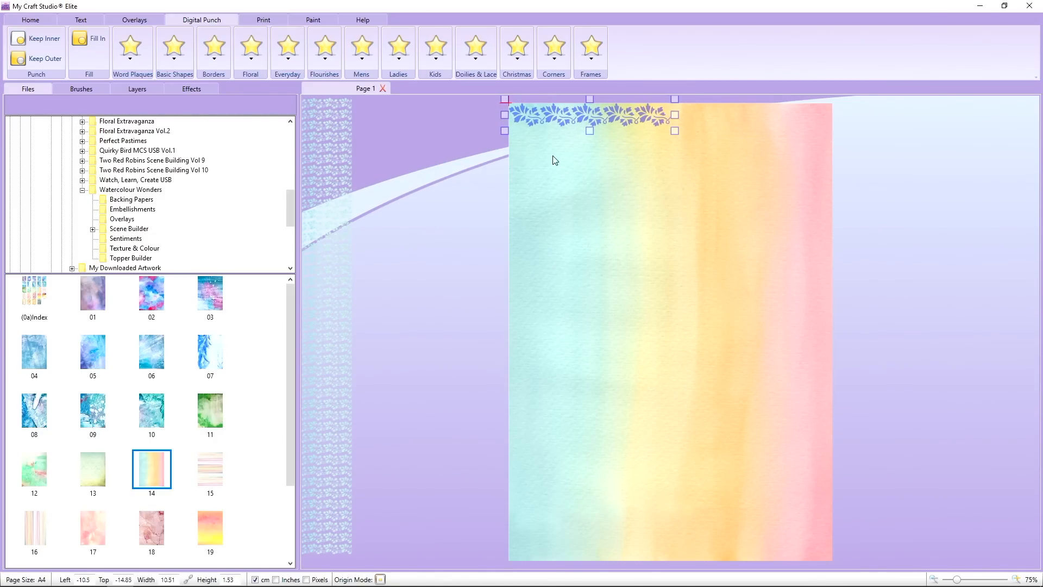
Step: Punch paper 14 with the half-width border using Keep Inner, and delete the leftover punch shape
left_click(50, 41)
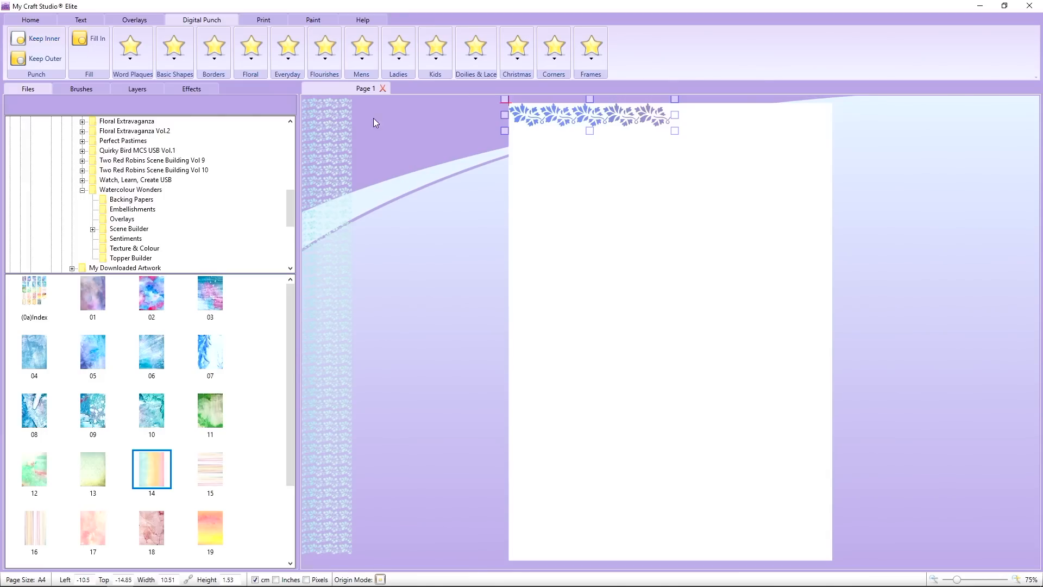
left_click_drag(564, 129, 559, 140)
key("Delete")
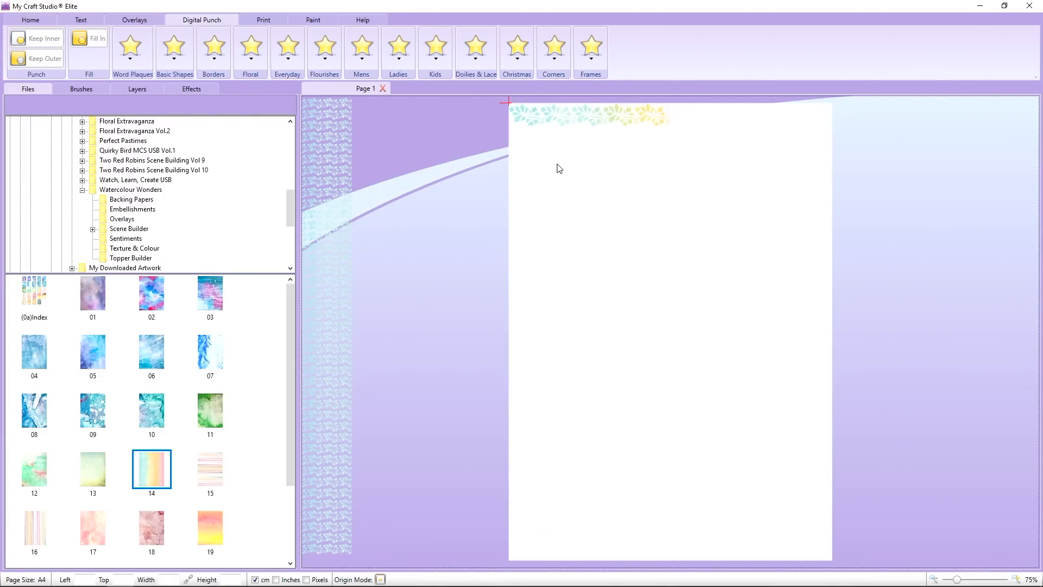
Step: Turn on tiling for the half-width punched strip and stretch it across the page's full width and height
left_click(563, 128)
right_click(563, 128)
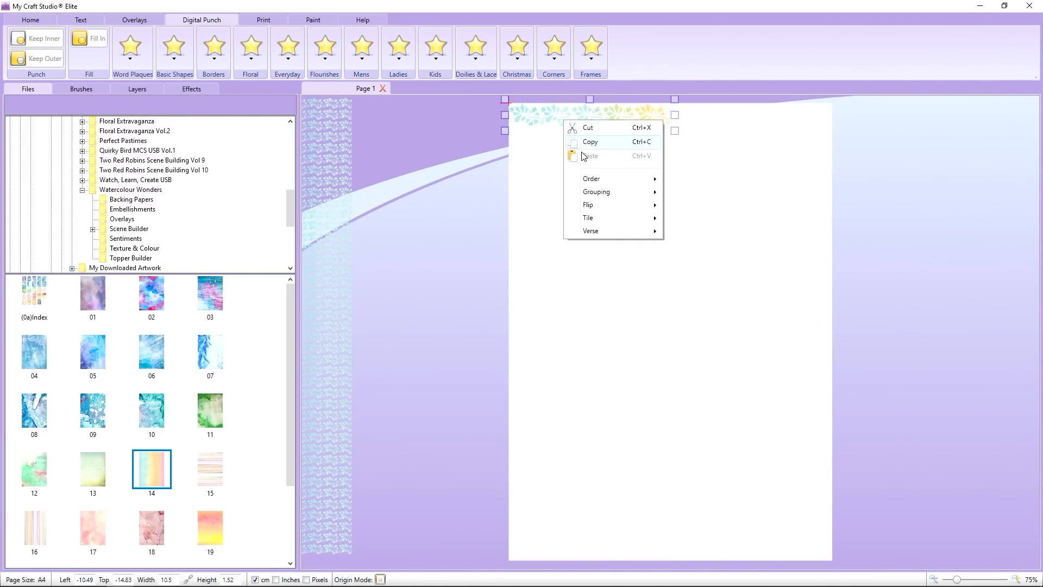
left_click(684, 219)
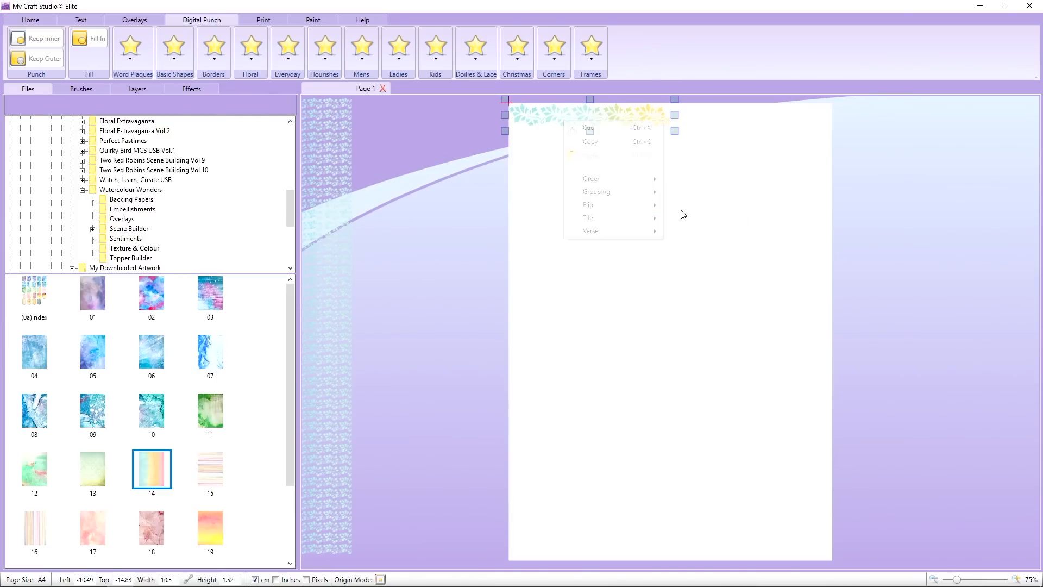
left_click_drag(676, 116, 837, 112)
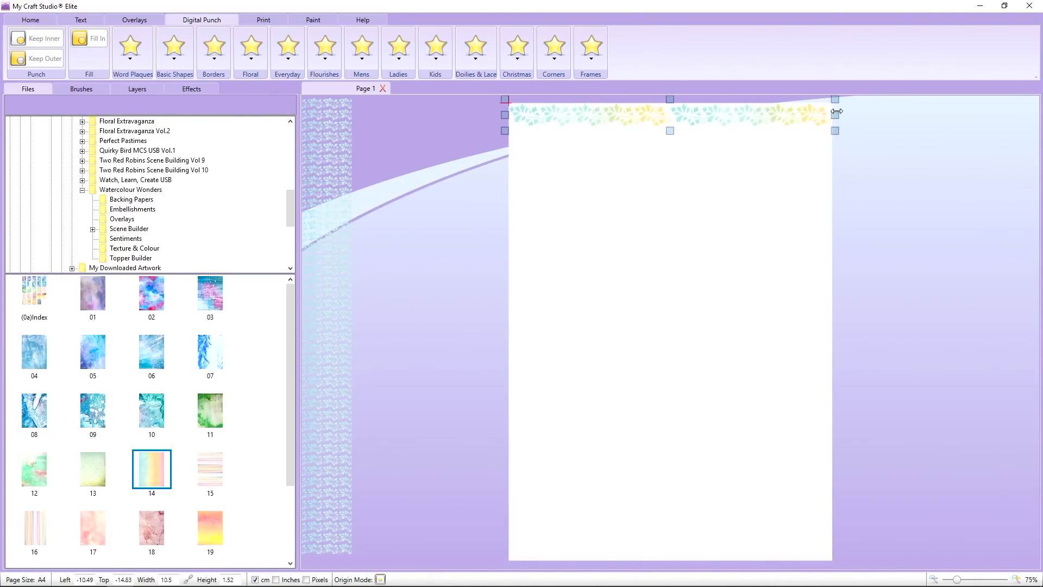
left_click_drag(670, 130, 647, 563)
Step: Add another copy of paper 14 covering the page and send it behind the larger tiled pattern
left_click_drag(172, 478, 496, 229)
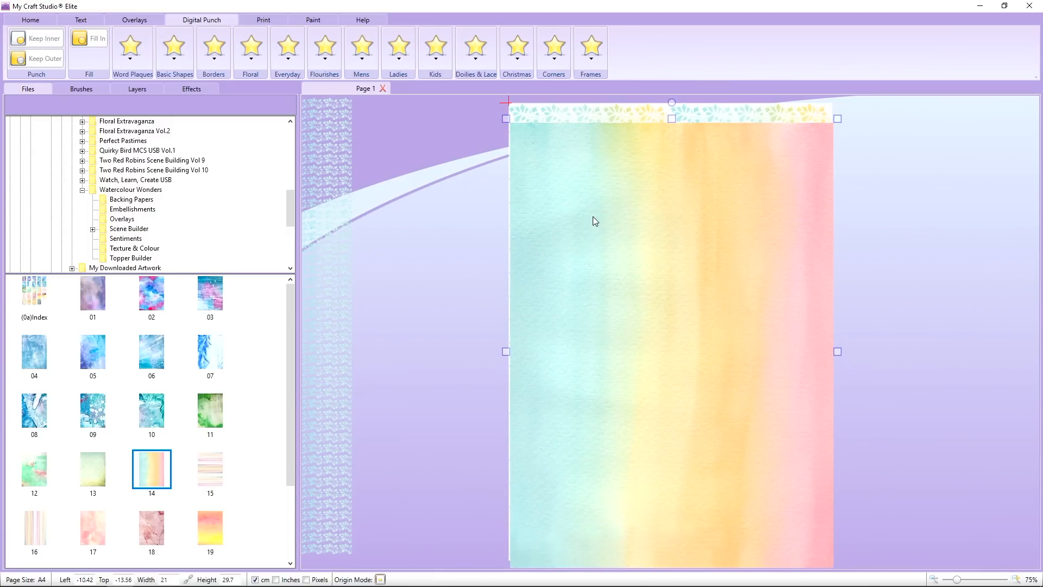
right_click(594, 200)
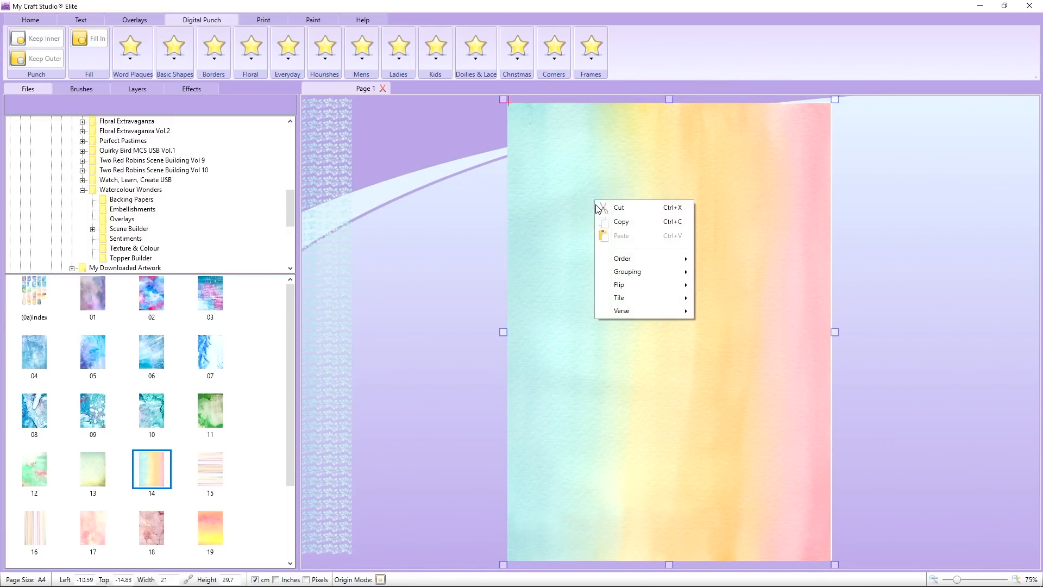
mouse_move(628, 263)
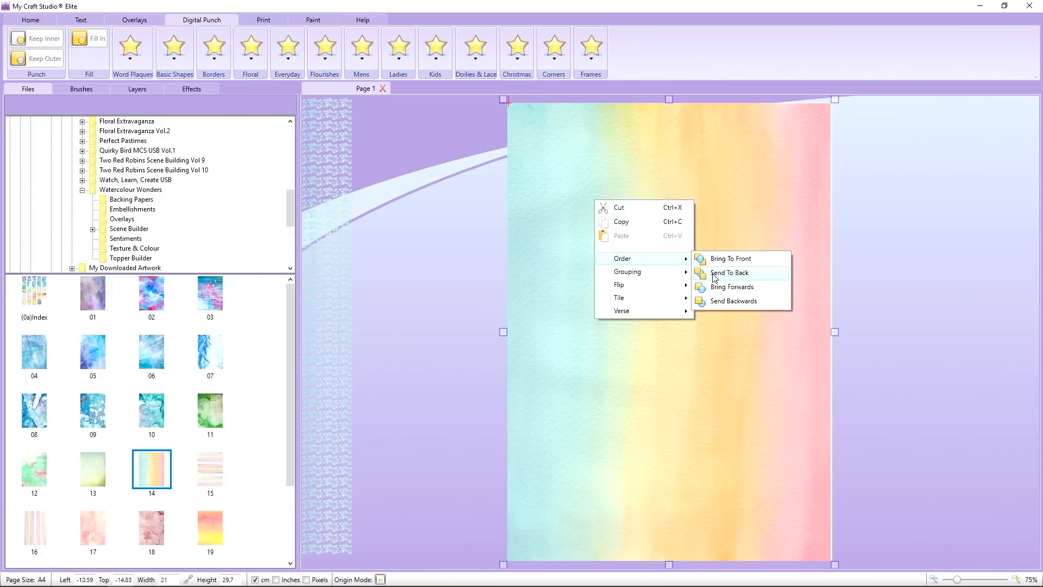
left_click(714, 276)
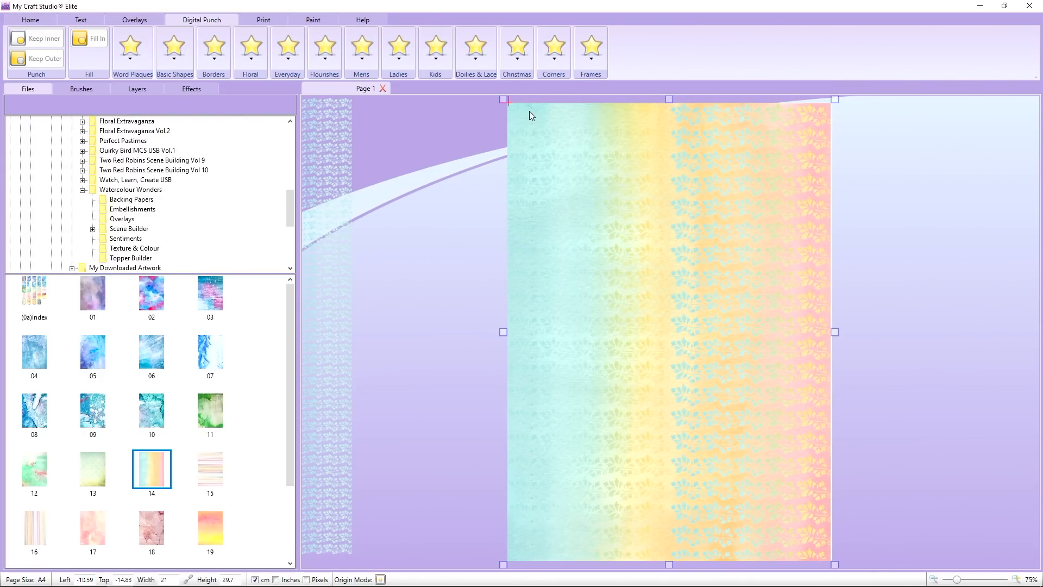
Step: Move the larger tiled pattern off the right of the page and add the Border 2 punch shape, enlarged to about 21 cm wide
left_click_drag(524, 110, 942, 110)
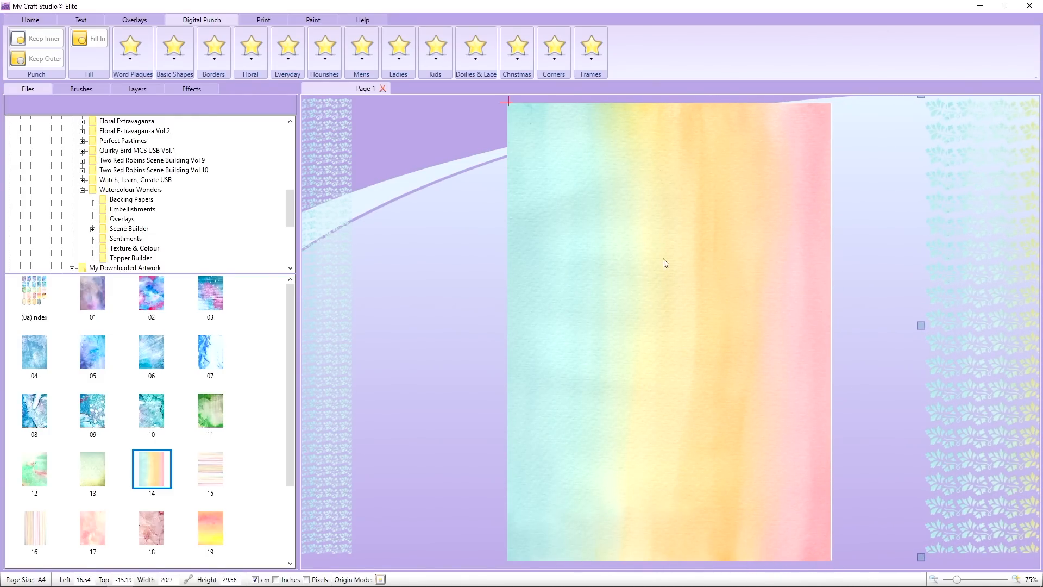
left_click(217, 47)
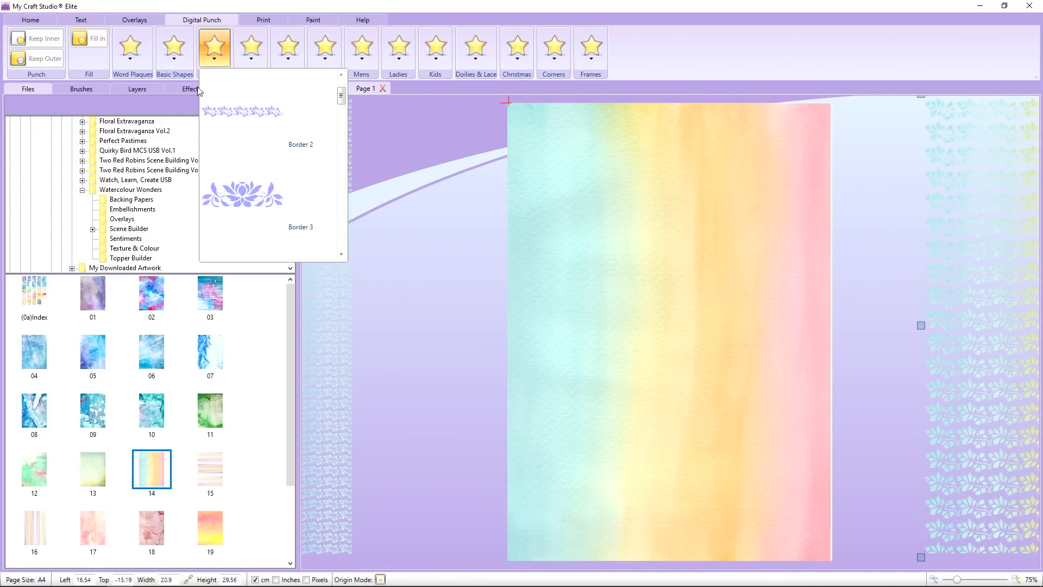
left_click(231, 111)
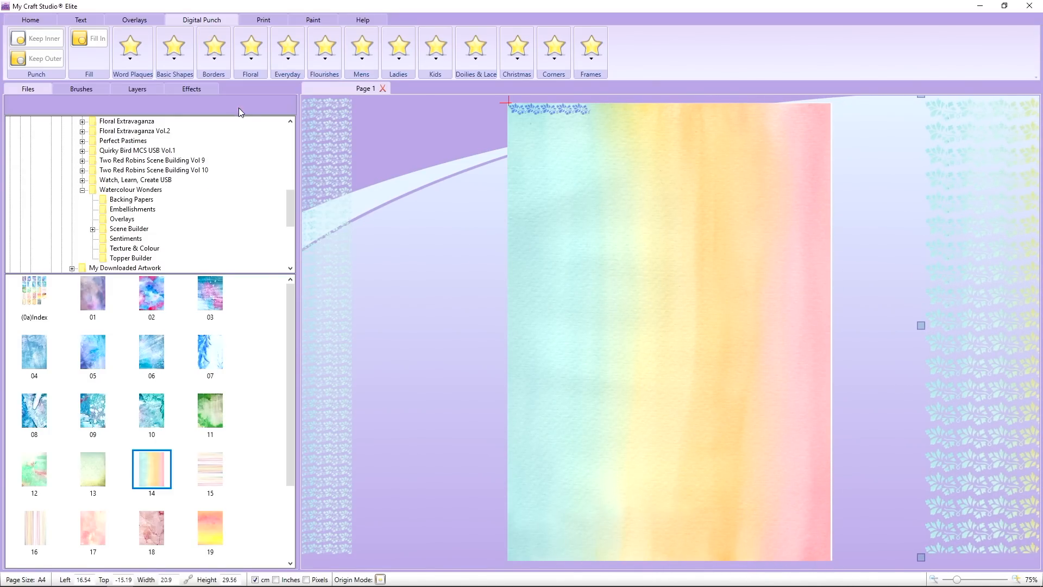
left_click(578, 108)
left_click_drag(596, 119, 840, 188)
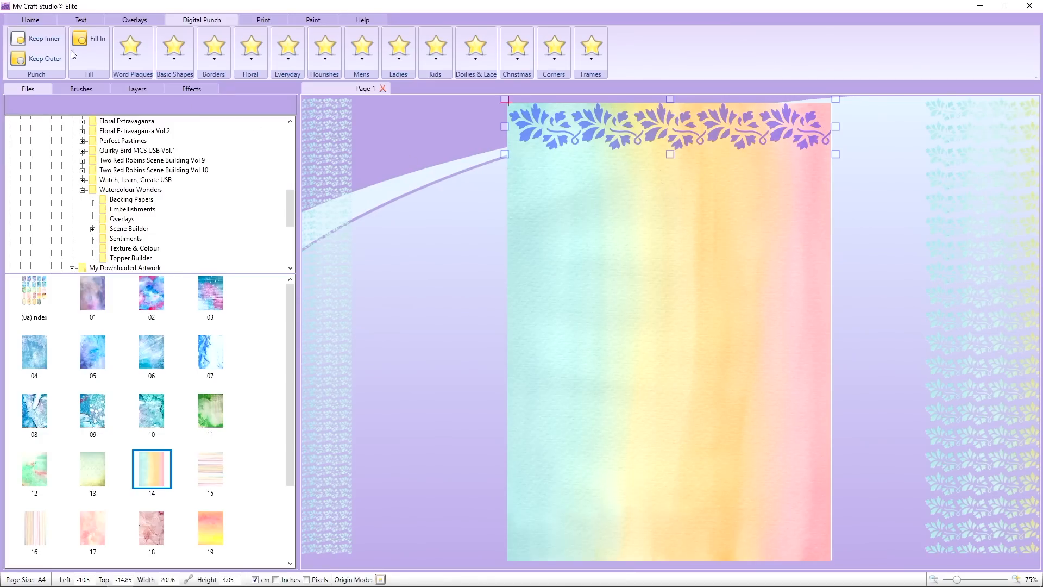
Step: Punch the paper with the full-width border using Keep Inner, and tile the resulting strip down the page's full height
left_click(52, 39)
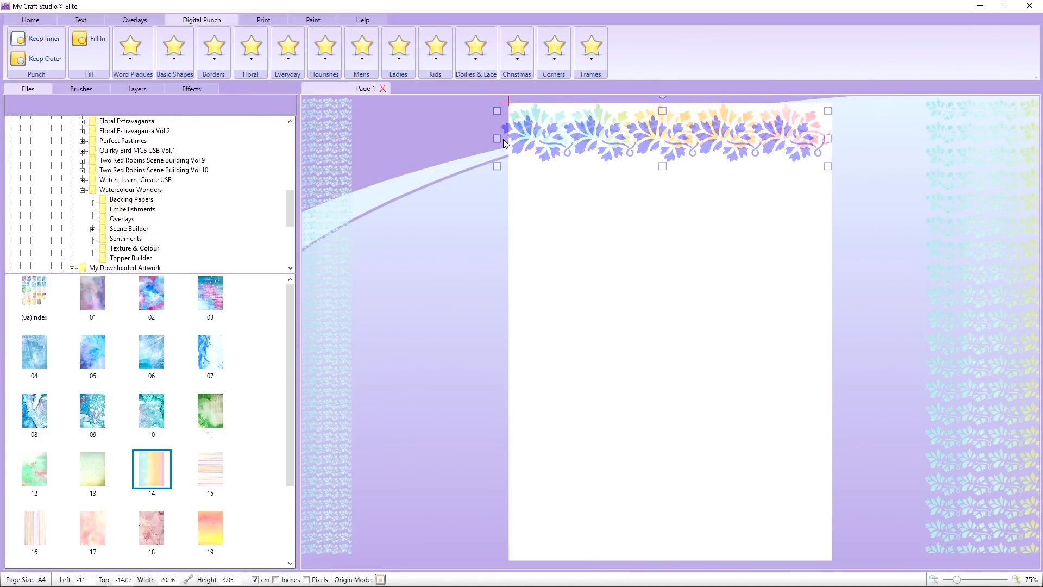
right_click(586, 134)
mouse_move(615, 232)
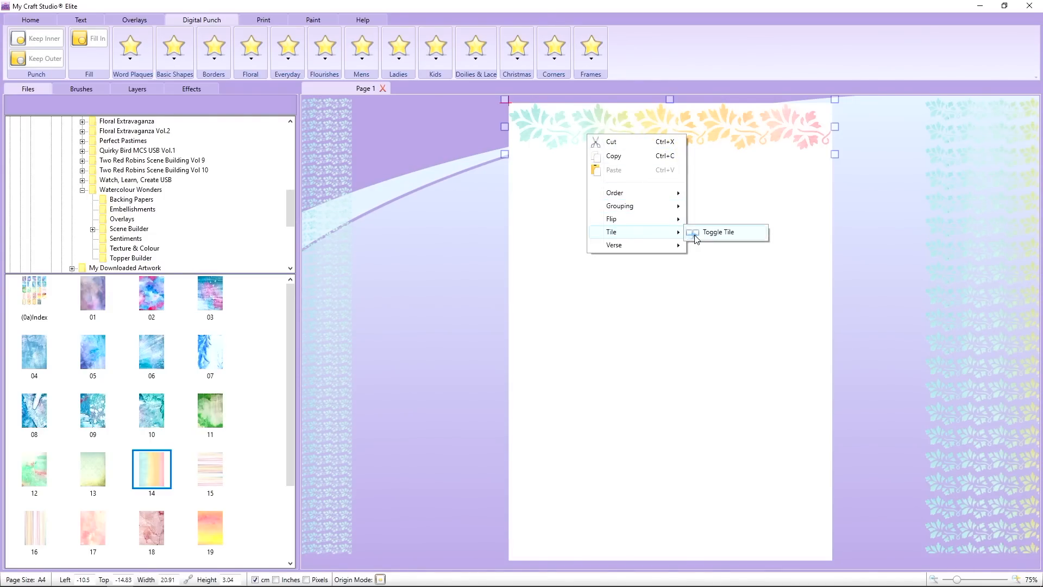
left_click(698, 235)
left_click_drag(672, 155, 685, 563)
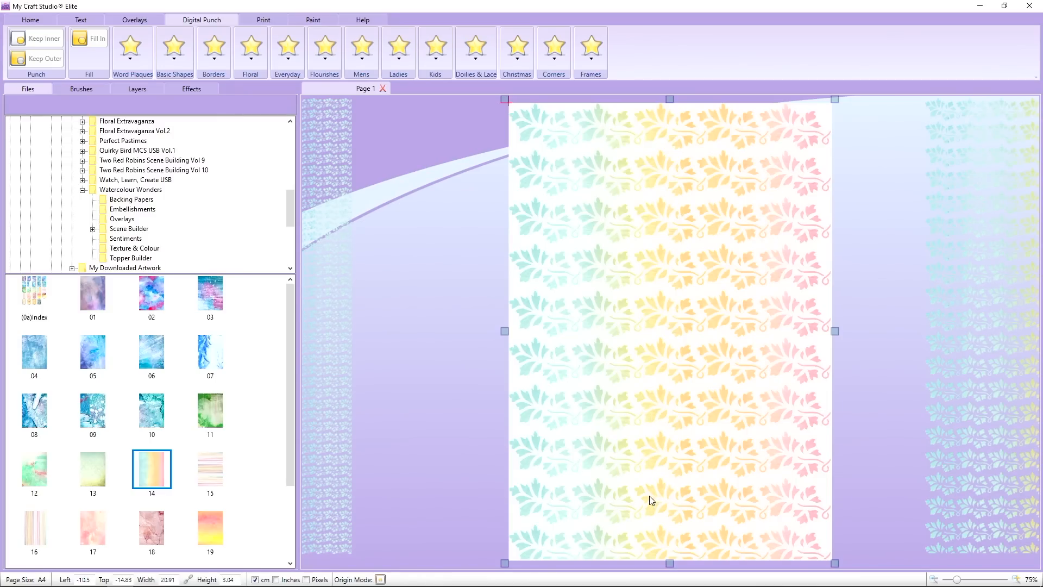
Step: Add a fresh copy of paper 14 aligned to the page and send it behind the full-width tiled pattern
left_click(155, 474)
left_click_drag(530, 295, 619, 351)
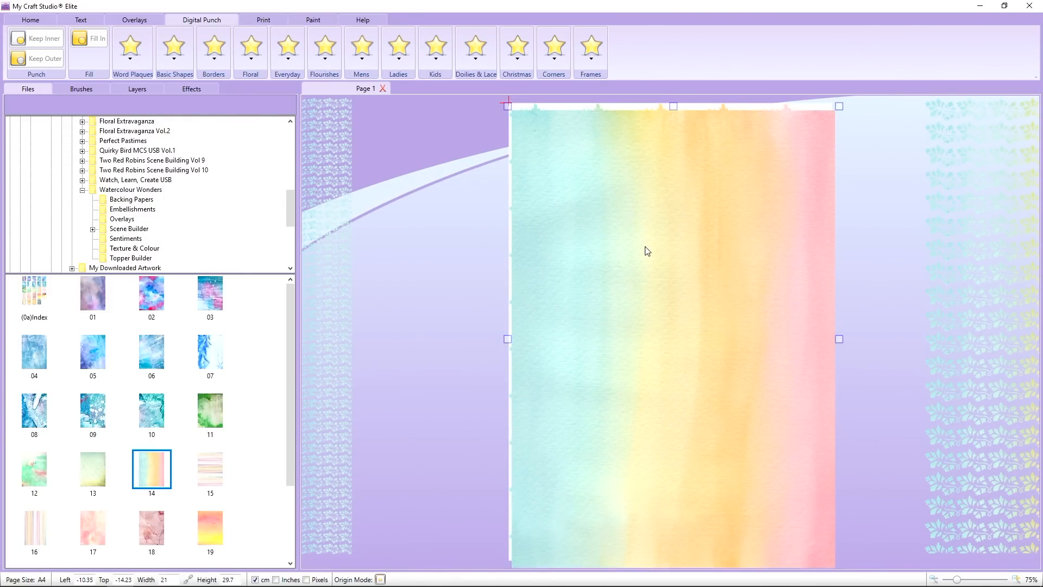
left_click_drag(644, 246, 644, 245)
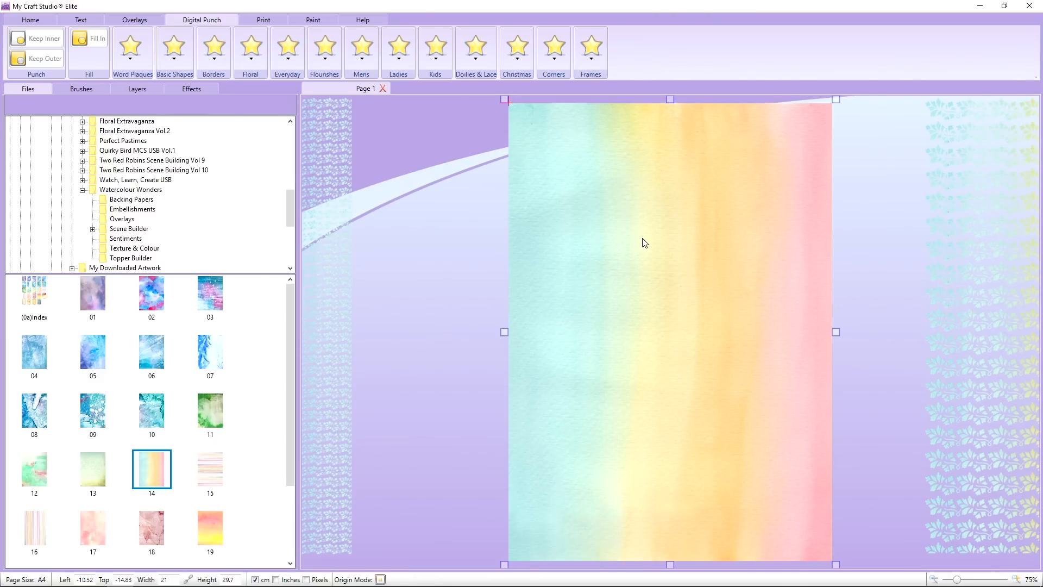
right_click(642, 239)
mouse_move(655, 298)
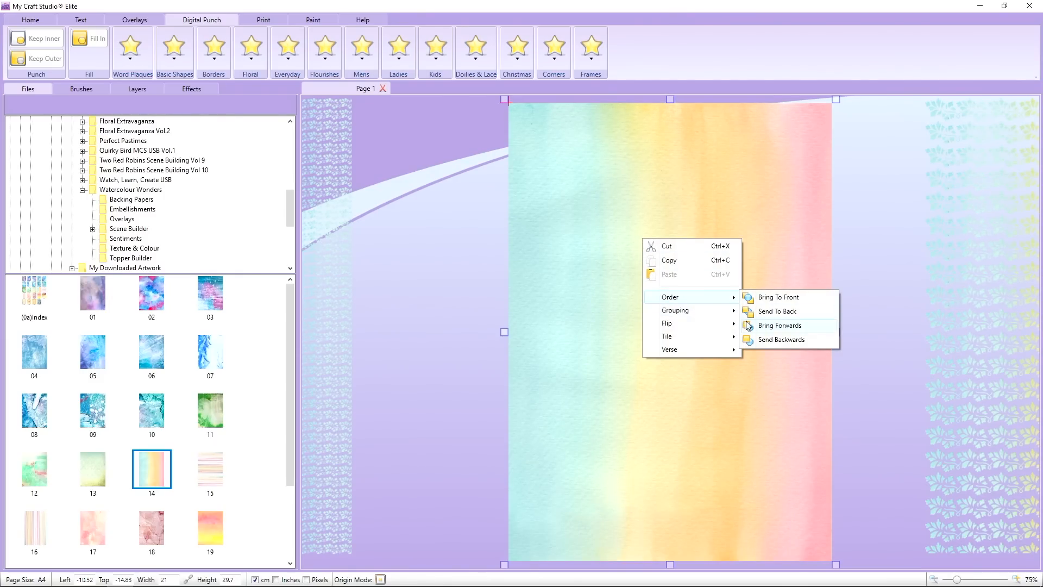
left_click(776, 311)
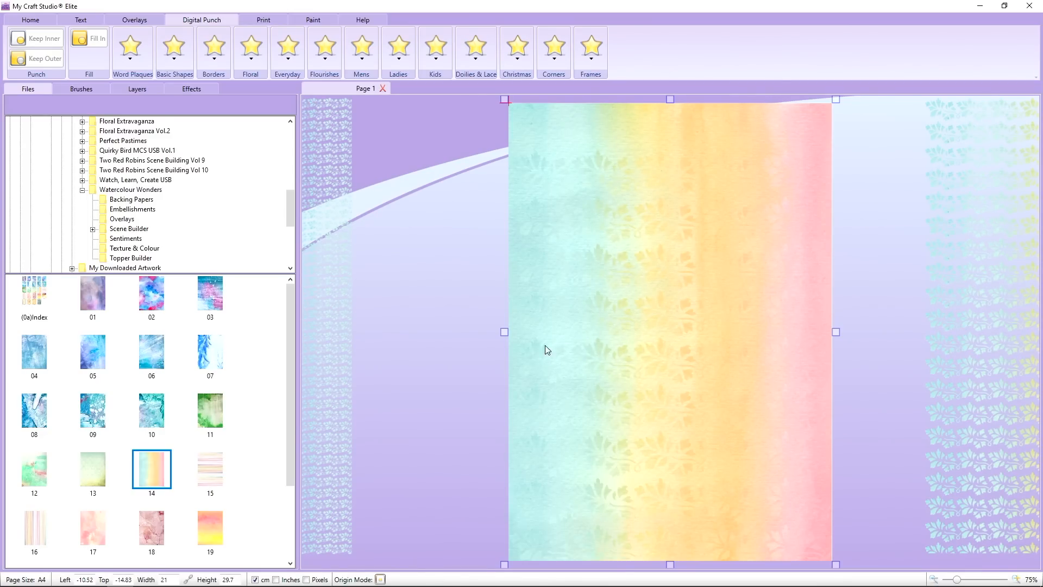
Step: Move the tiled pattern off the left of the page and add Border 2, rotated vertically and enlarged to about 29.3 cm tall along the left edge
left_click_drag(779, 191, 461, 175)
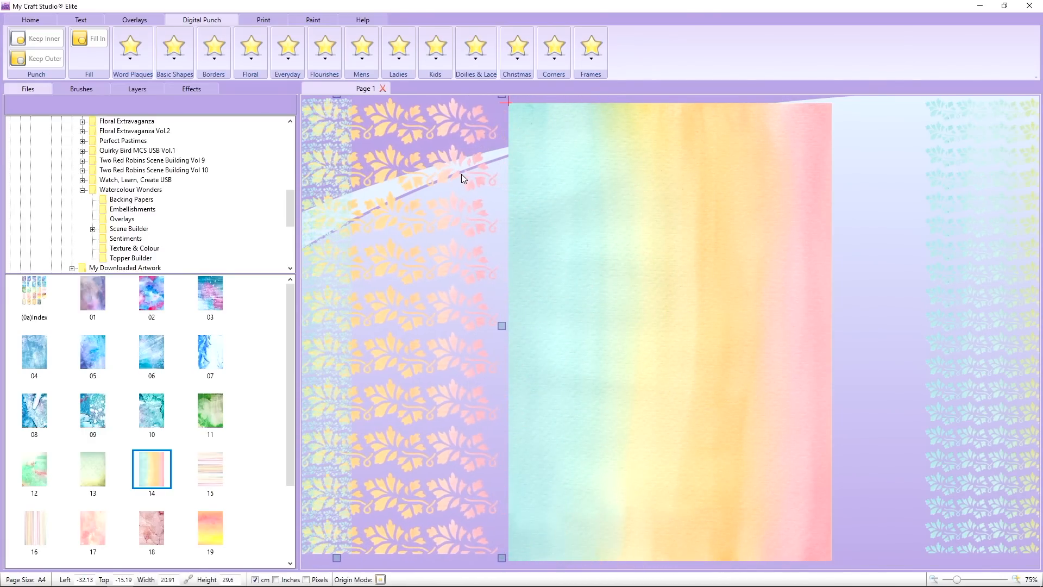
left_click(215, 58)
left_click(222, 97)
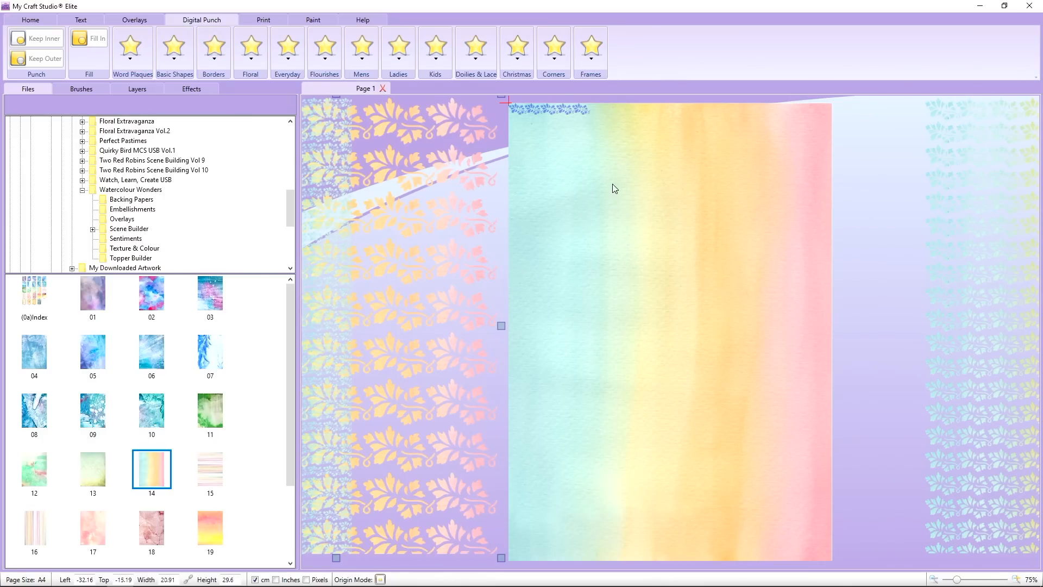
left_click_drag(570, 118, 581, 159)
left_click_drag(562, 134, 598, 150)
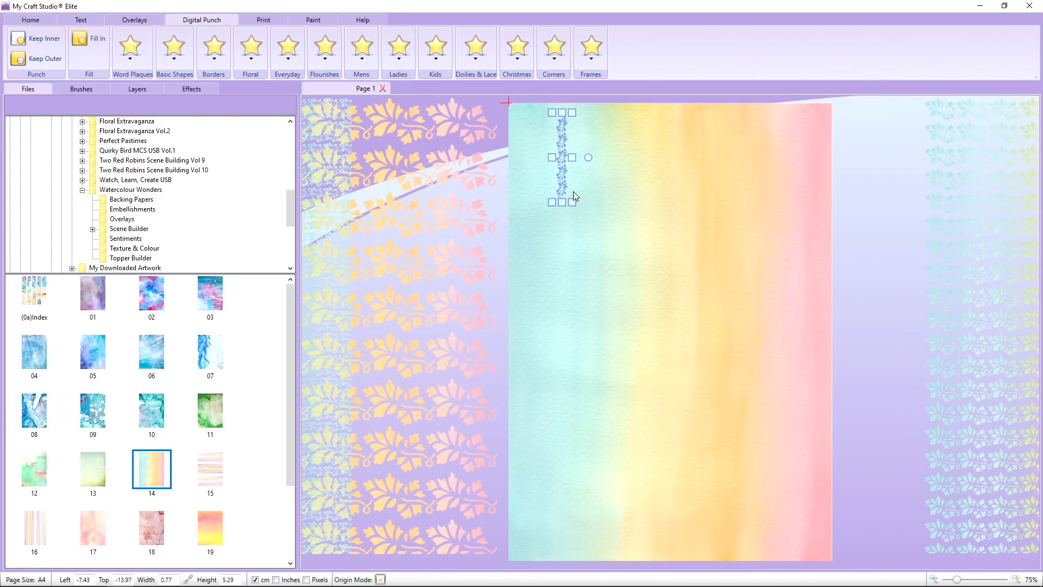
left_click_drag(561, 183, 668, 561)
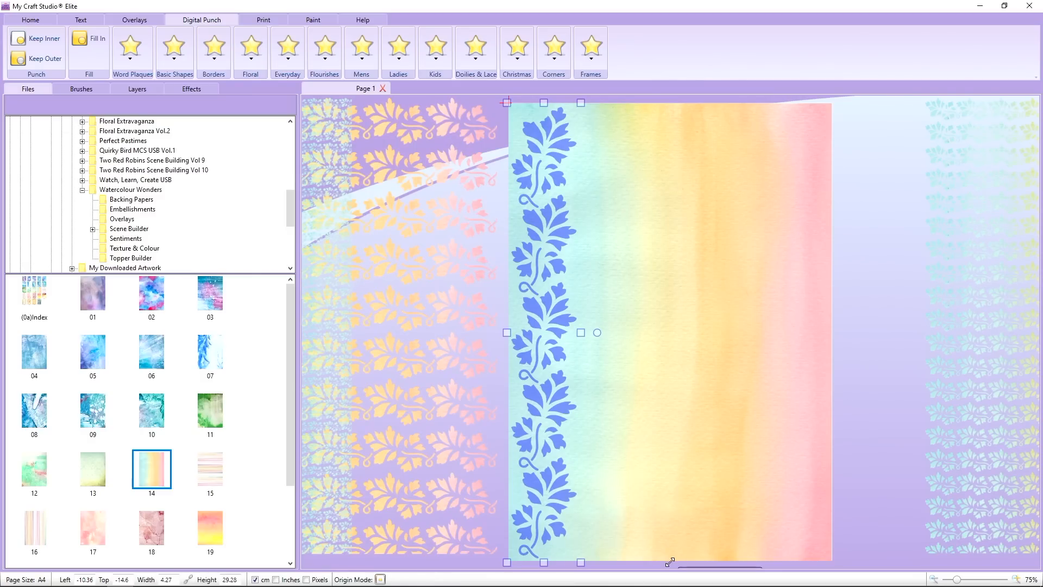
Step: Punch the paper with the vertical border using Keep Inner, remove the leftover punch shape, and select the punched strip
left_click(44, 58)
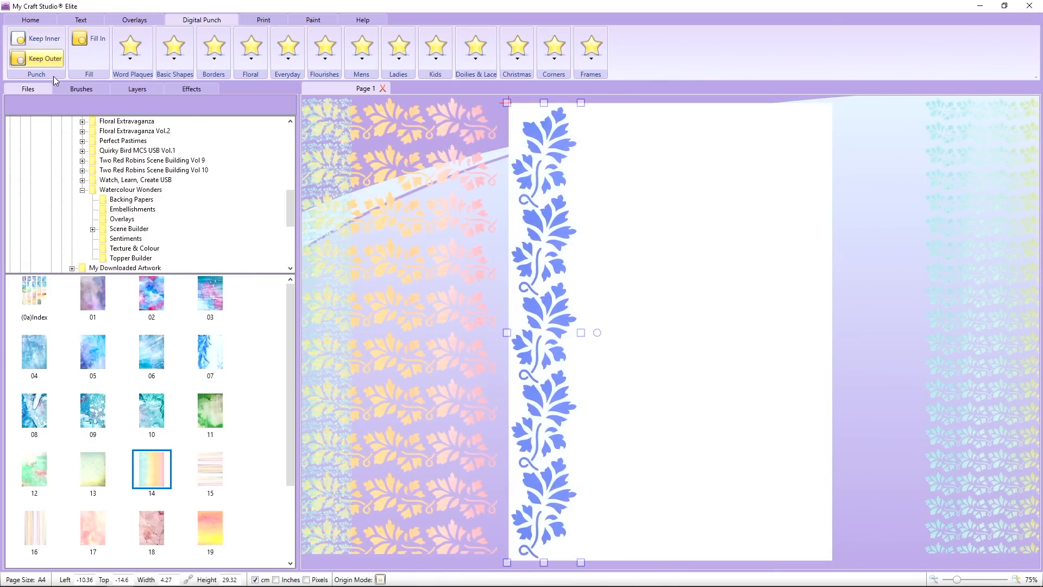
left_click_drag(530, 225, 532, 227)
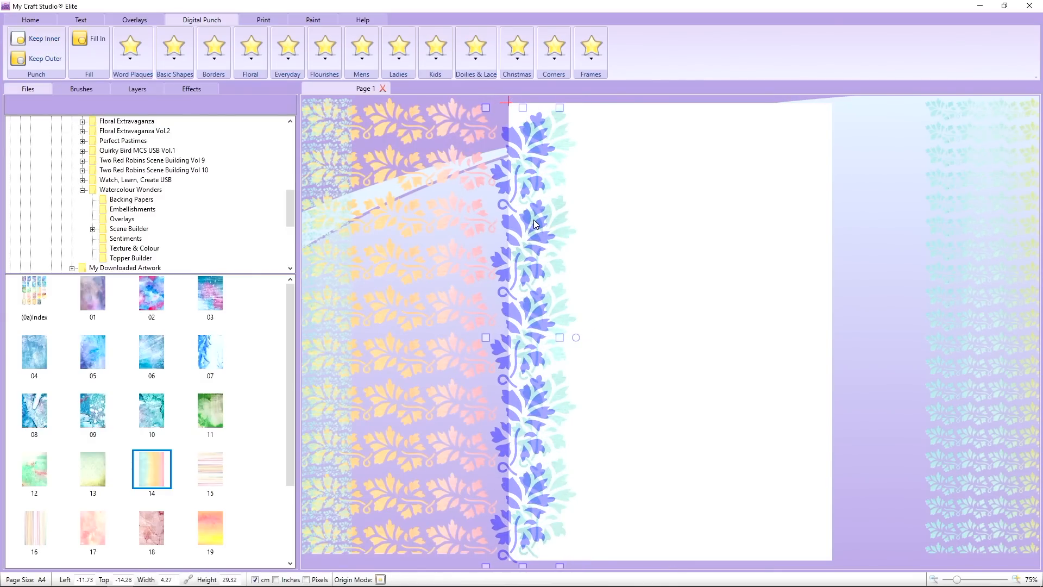
left_click(537, 220)
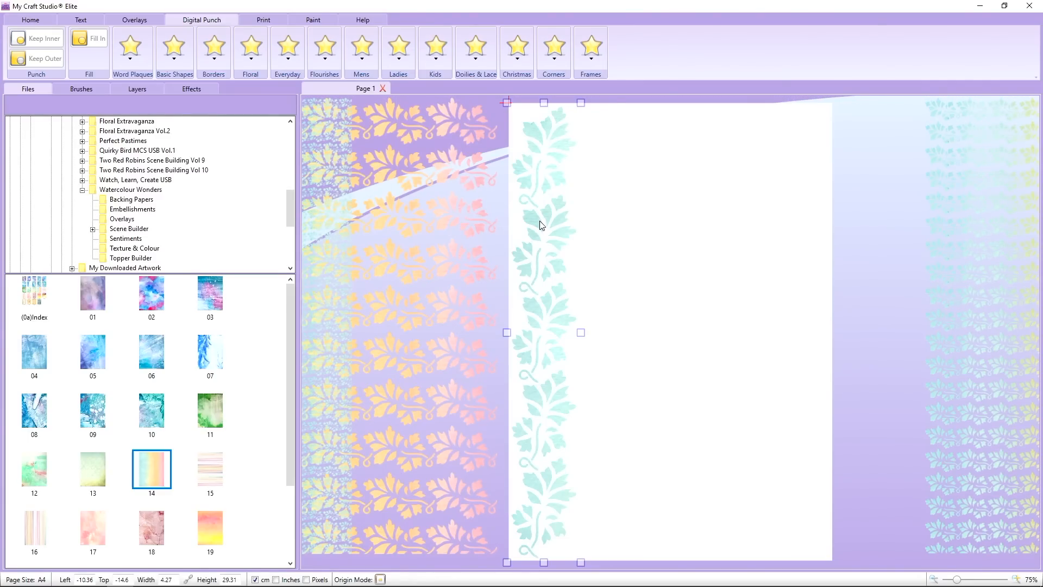
Step: Turn on tiling for the vertical leaf strip and extend it across the full width of the page
right_click(542, 224)
mouse_move(625, 319)
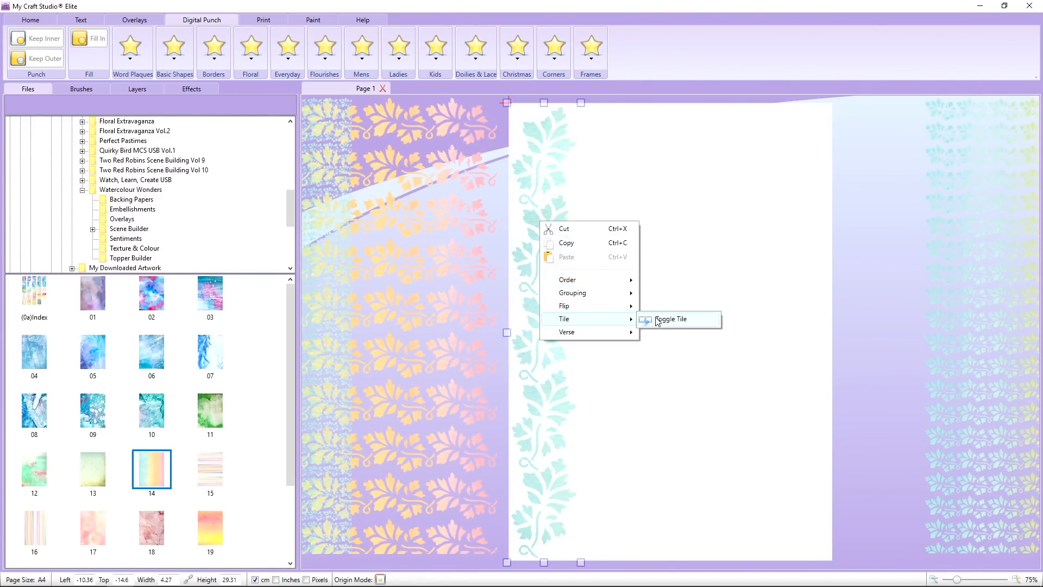
left_click(658, 320)
left_click_drag(581, 332, 836, 322)
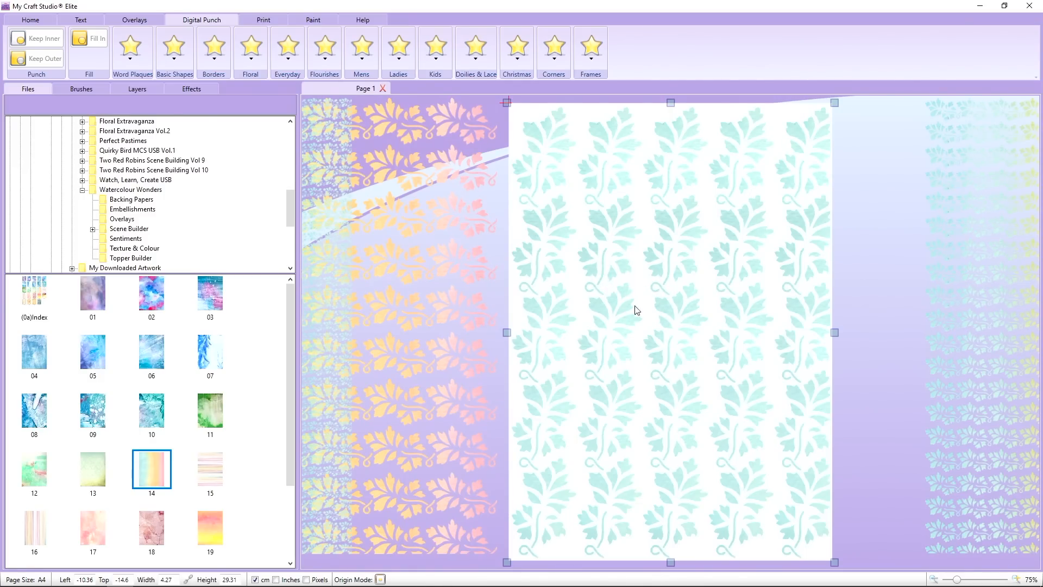
Step: Add a fresh copy of paper 14 aligned to the page and send it behind the vertical tiled pattern
left_click_drag(146, 467, 434, 311)
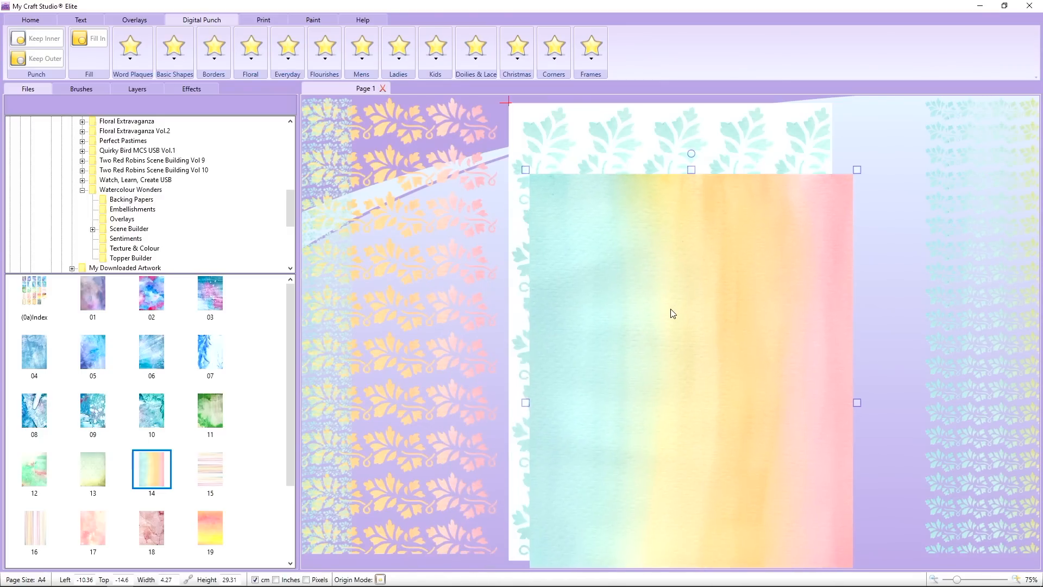
right_click(655, 248)
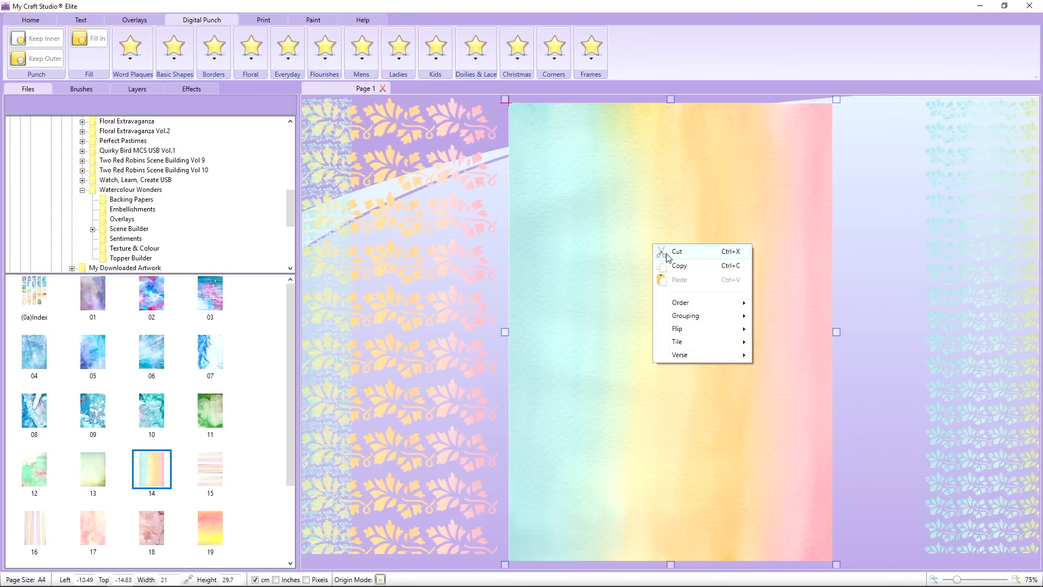
mouse_move(679, 305)
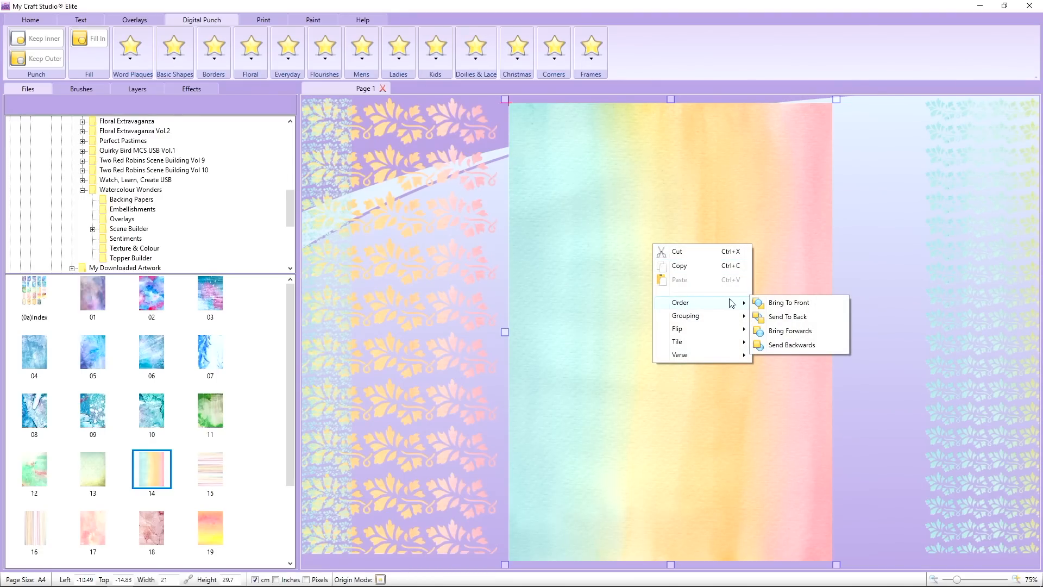
left_click(764, 319)
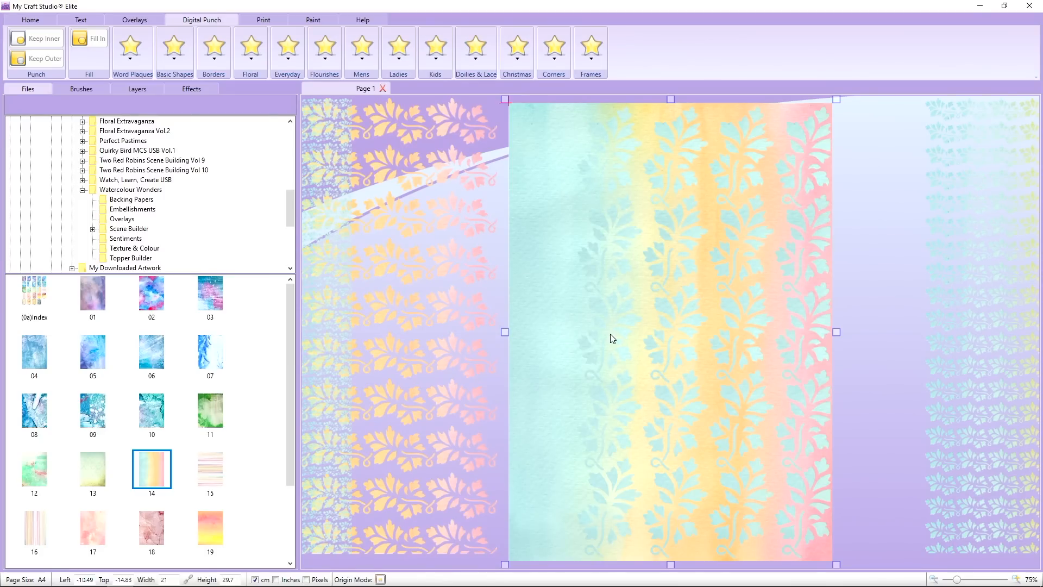
Step: Flip the backing paper horizontally to compare the contrast, and flip it back to its original orientation
right_click(636, 270)
mouse_move(676, 356)
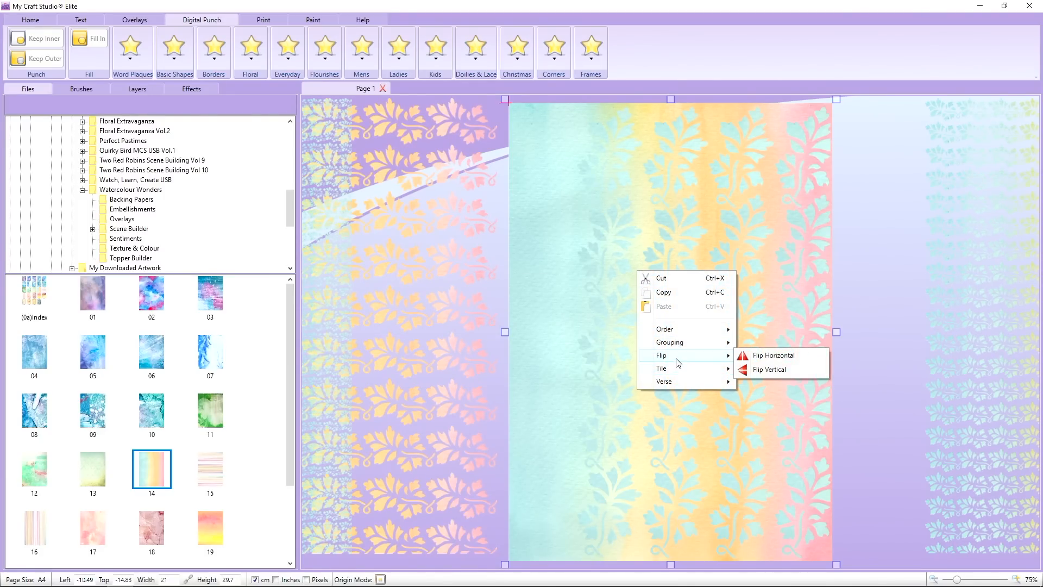
left_click(761, 359)
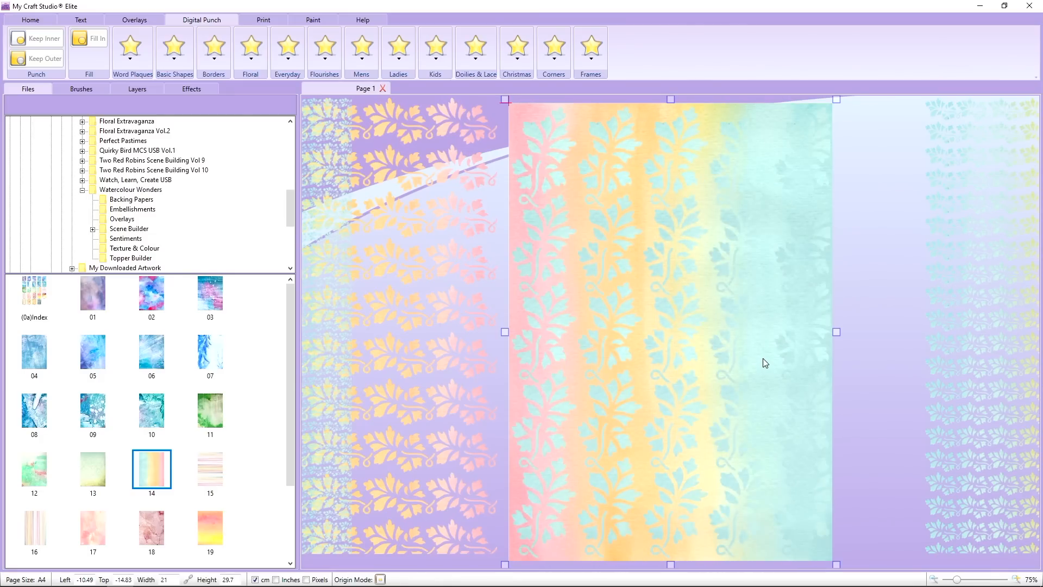
right_click(677, 342)
mouse_move(698, 427)
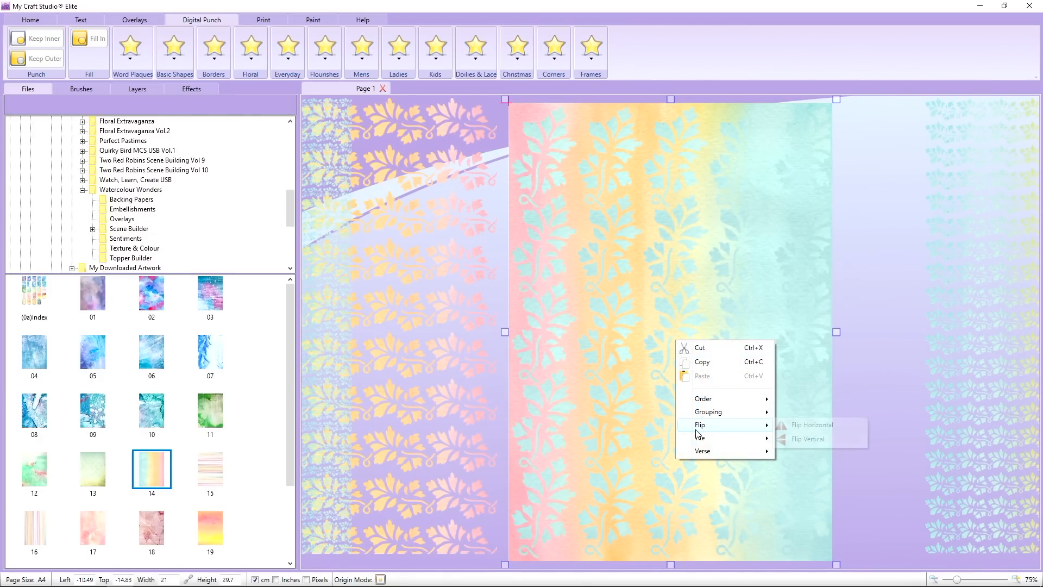
left_click(798, 426)
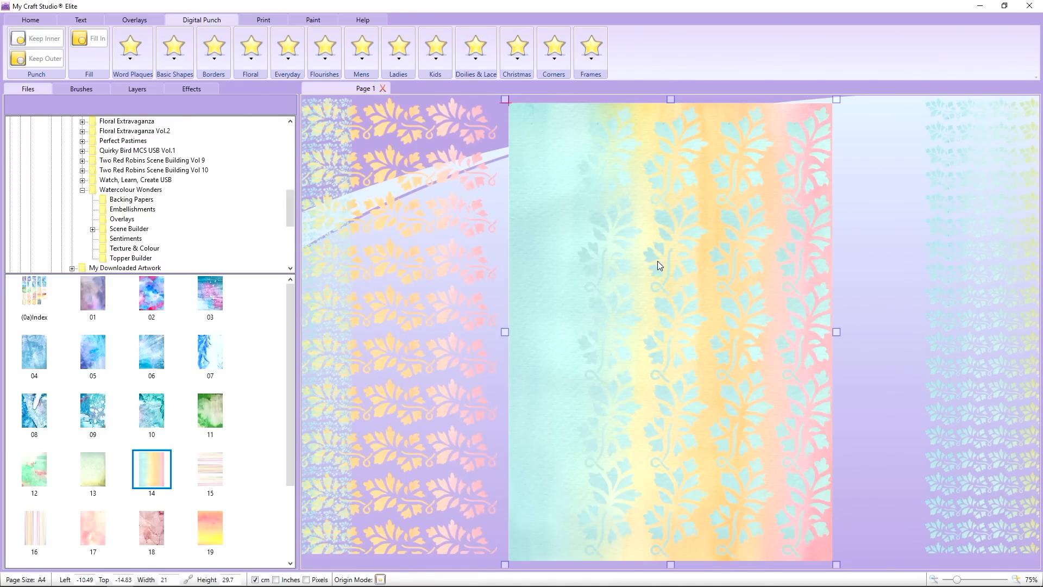
Step: Flip the backing paper horizontally so its pink side lies on the left behind the vertical leaf pattern
right_click(541, 185)
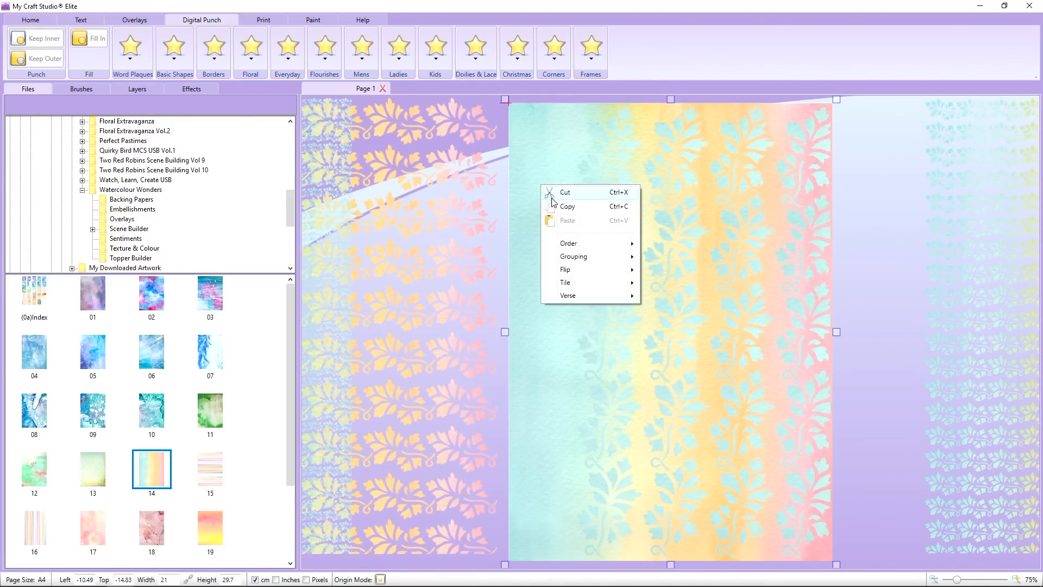
mouse_move(585, 246)
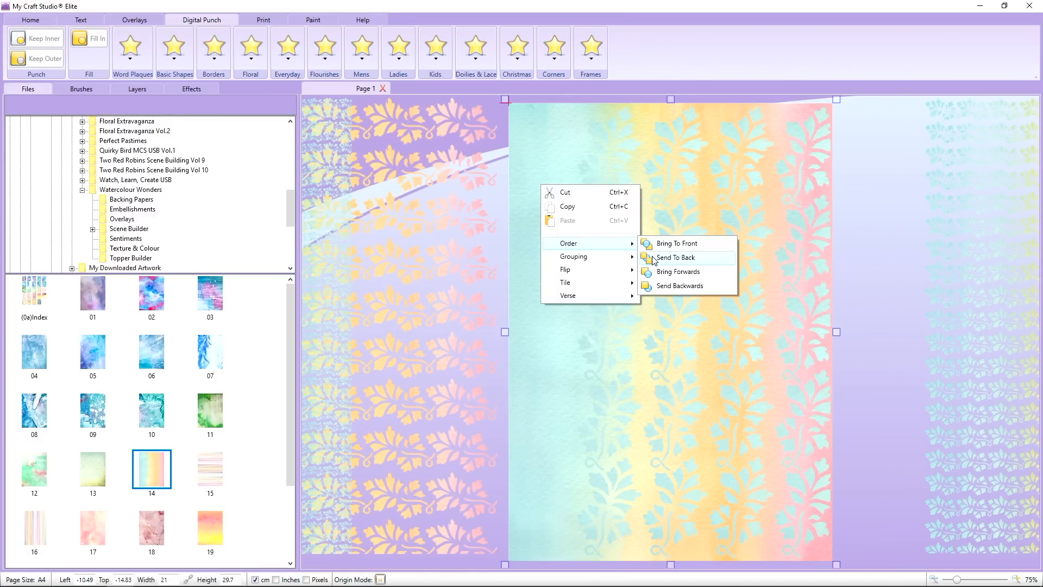
mouse_move(594, 269)
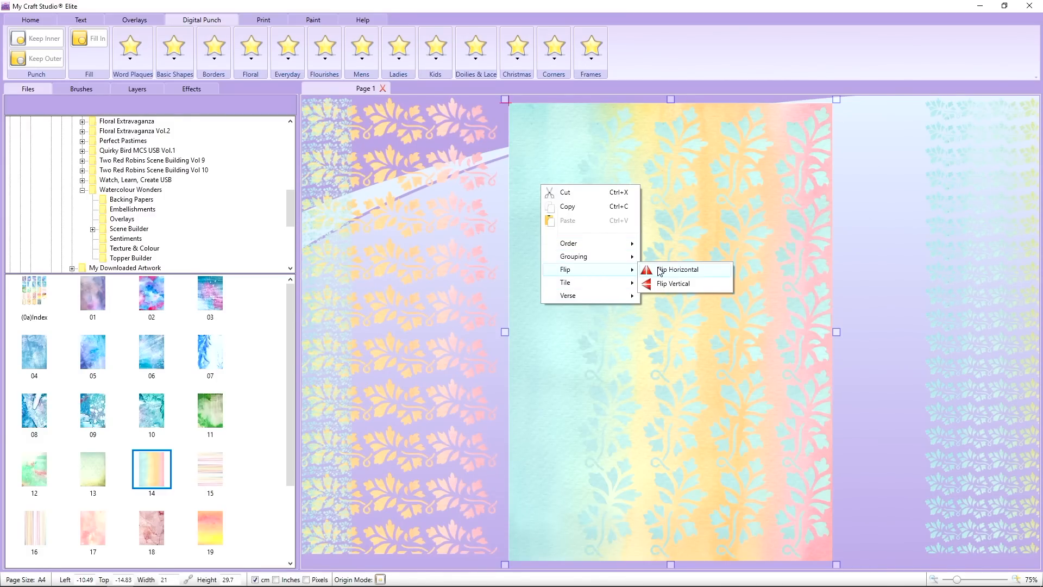
left_click(657, 266)
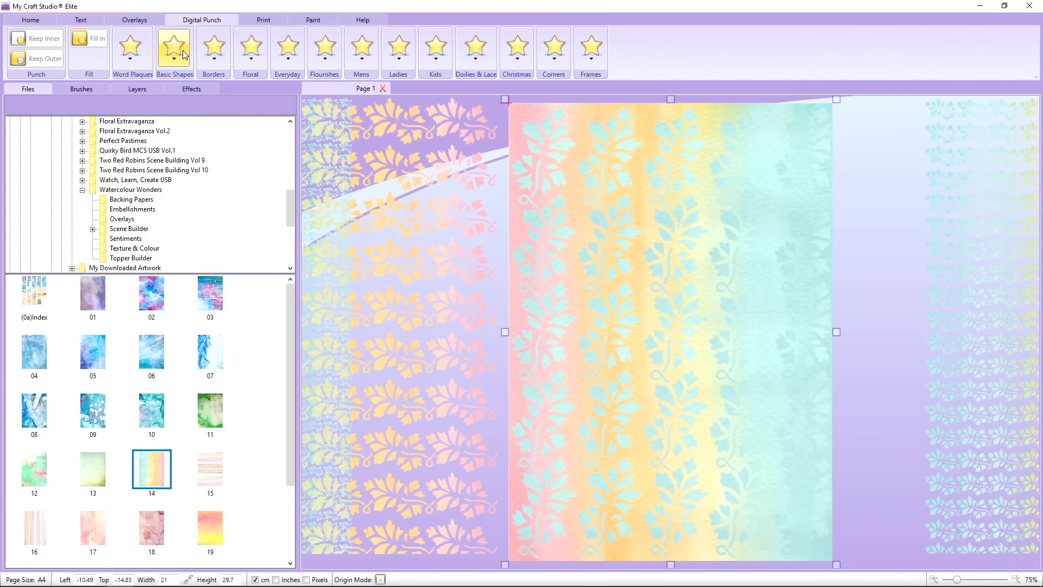
Step: Add another leaf border punch, measured in inches, and stand it vertically at the page's upper-left corner
left_click(216, 44)
left_click(235, 107)
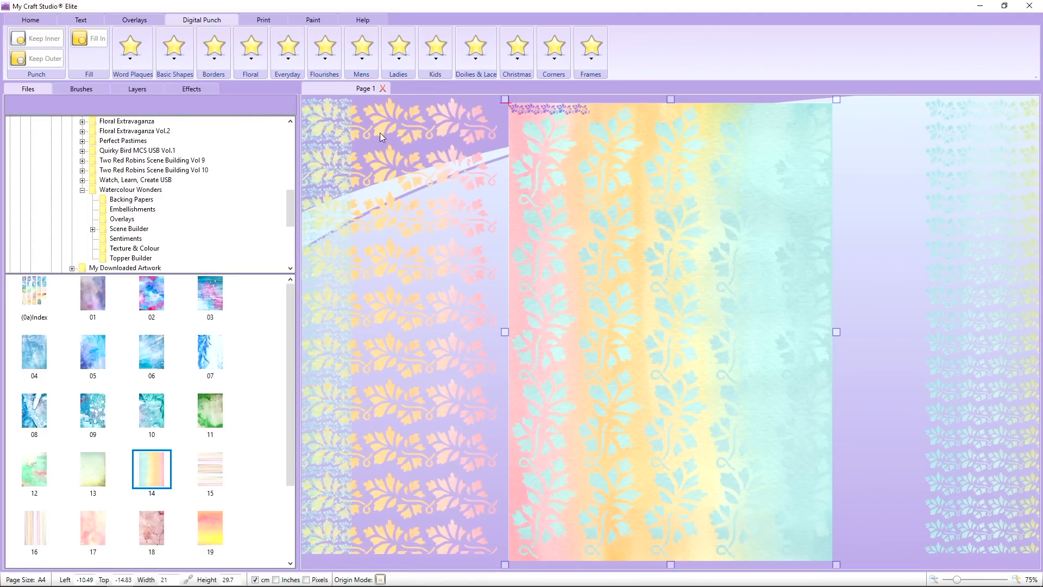
left_click(551, 110)
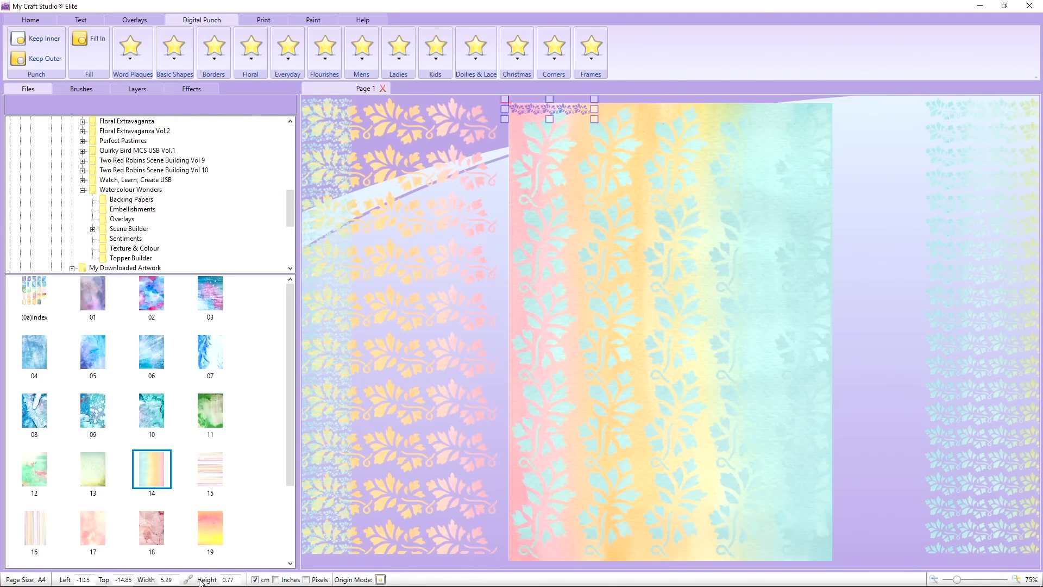
left_click(173, 580)
left_click(276, 580)
left_click_drag(559, 110, 515, 146)
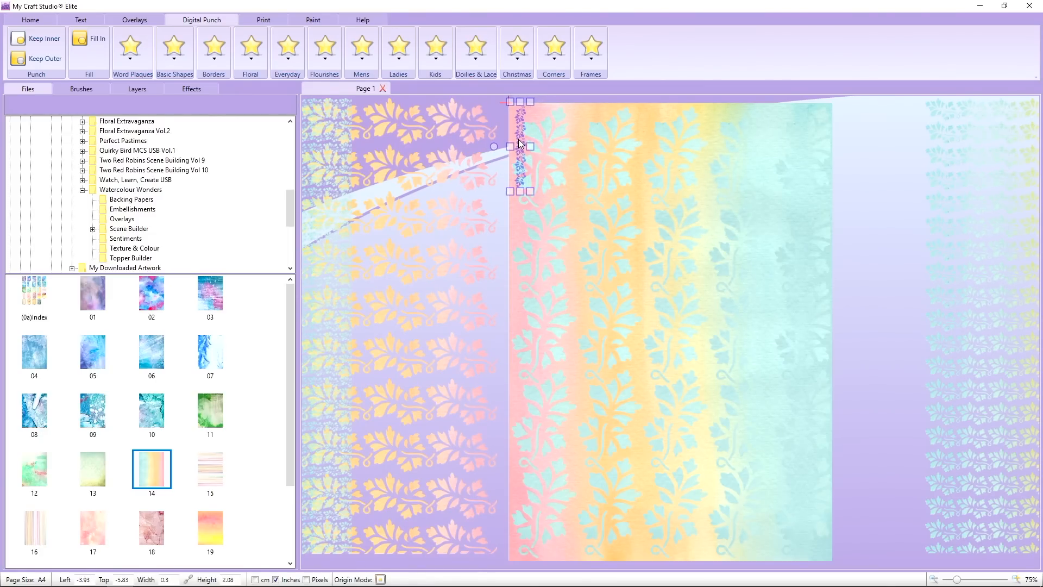
Step: Enlarge the vertical border to about 11.57 inches tall, and reduce it to about 16.55 cm tall with centimetres as the unit
left_click_drag(508, 190, 630, 561)
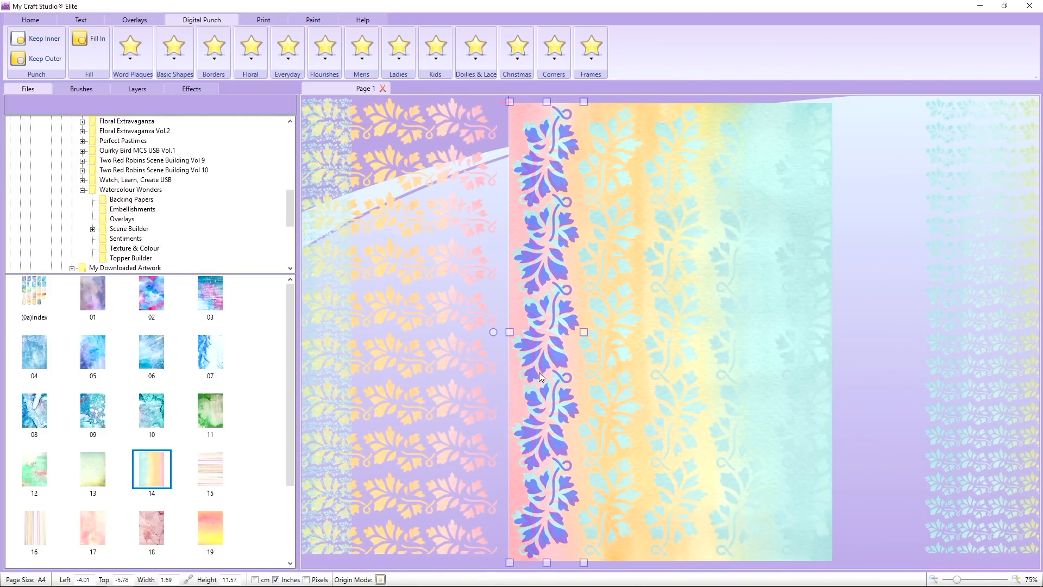
left_click(255, 579)
left_click_drag(509, 101, 538, 205)
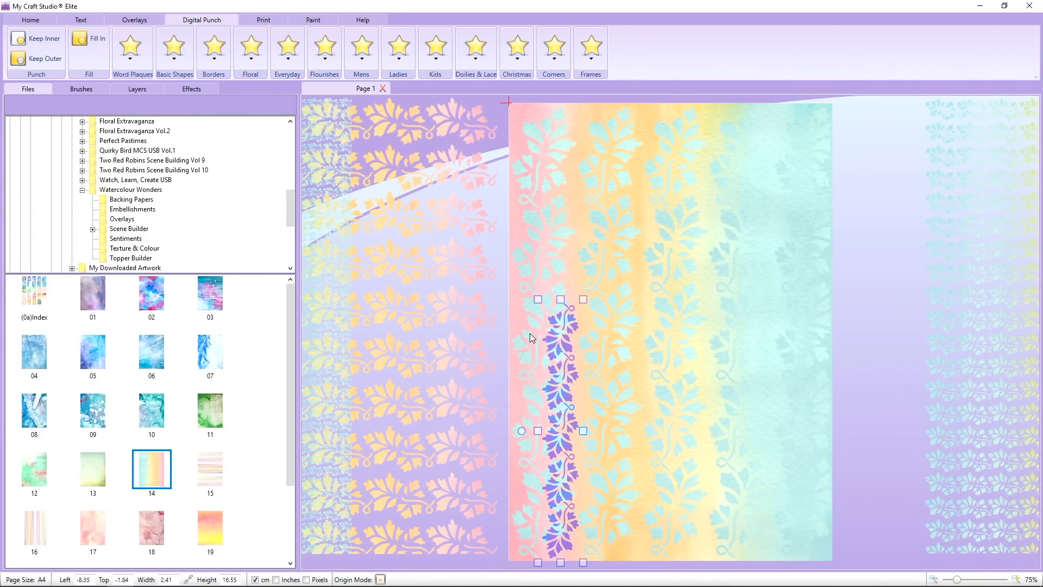
Step: Lay the horizontal tiled patterns over the flipped paper one at a time, moving each back beside the page
left_click(452, 333)
left_click_drag(392, 311, 710, 315)
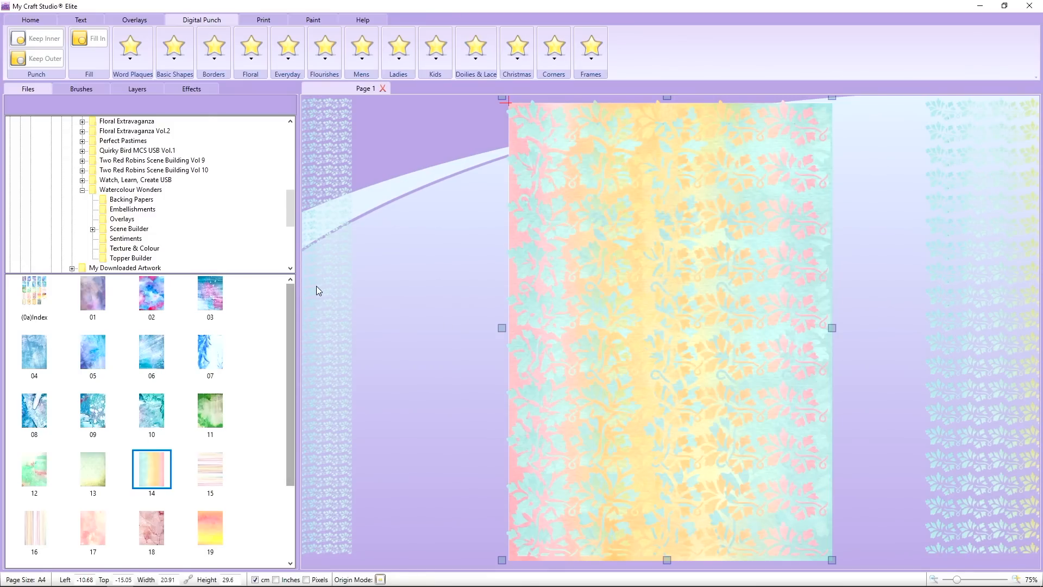
left_click_drag(316, 286, 597, 333)
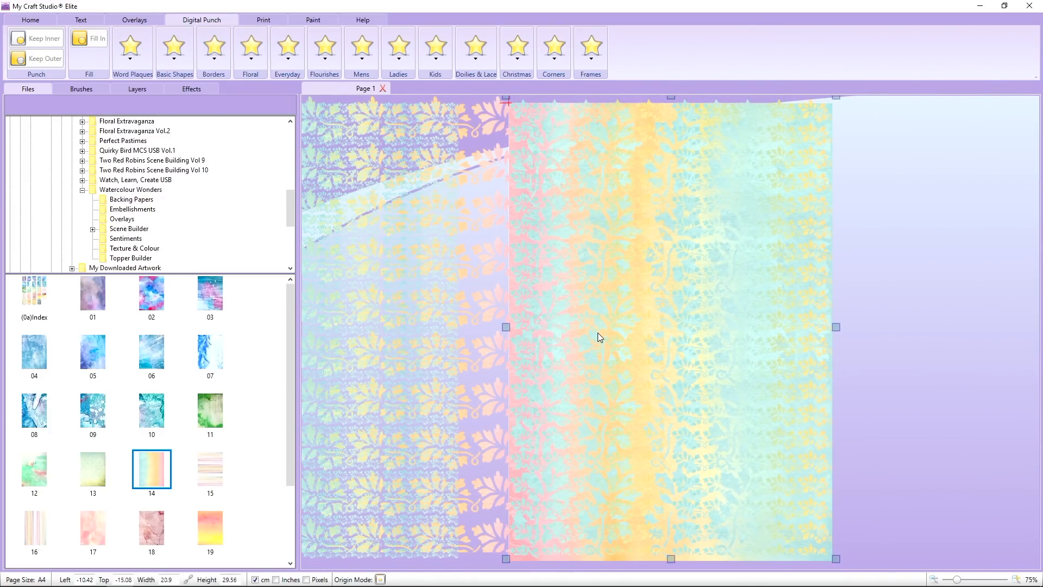
left_click_drag(595, 332, 926, 331)
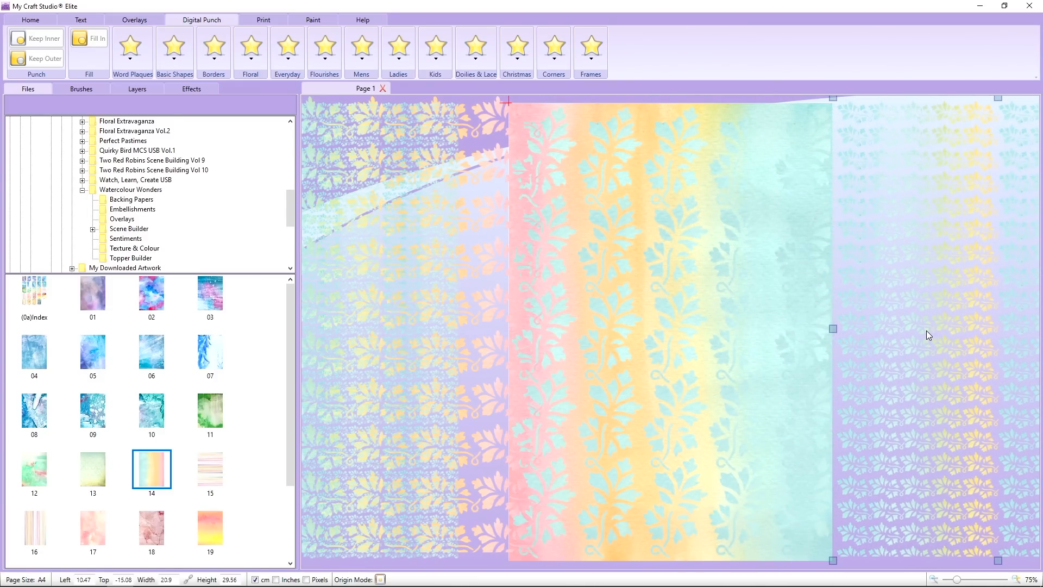
left_click(489, 335)
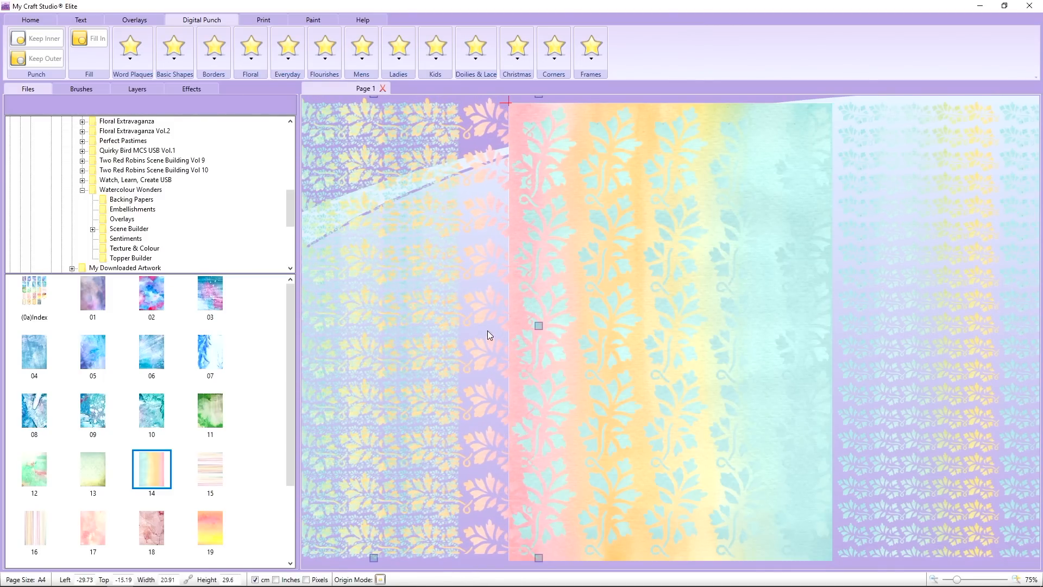
Step: Save the page as a Craft Projects file named "leaf border punch" in Documents
left_click(39, 21)
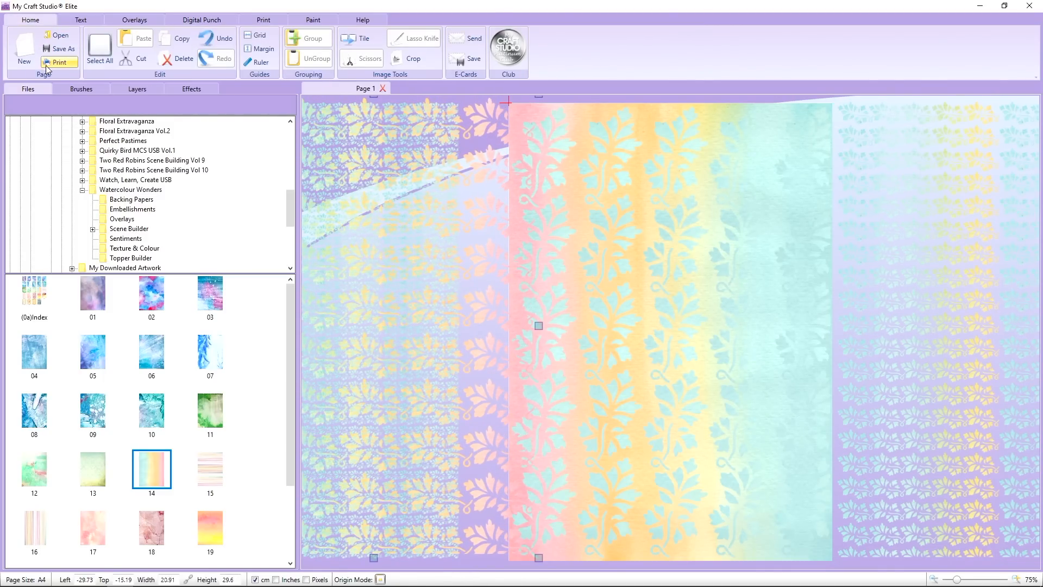
left_click(59, 48)
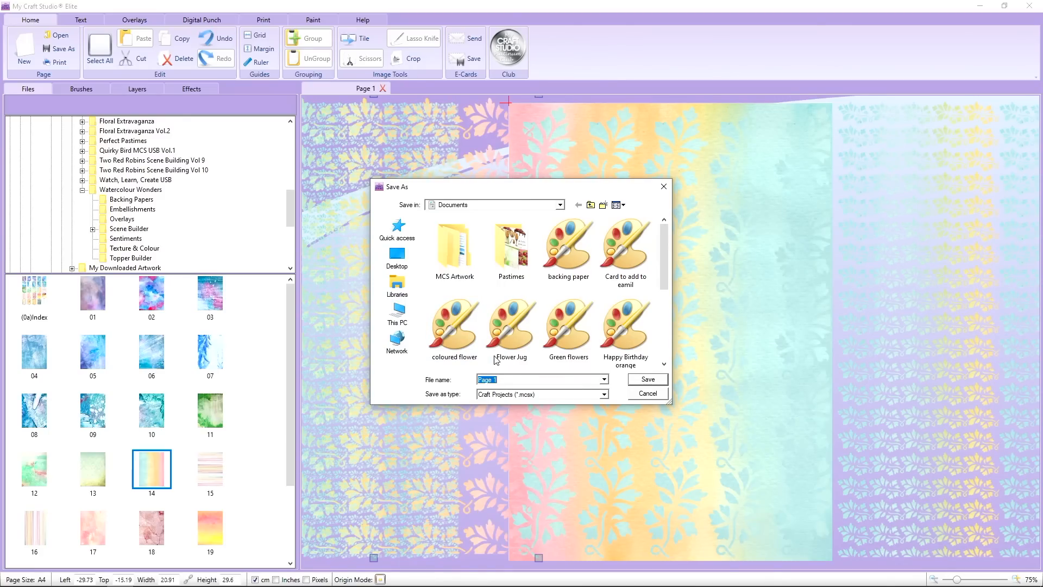
type("le")
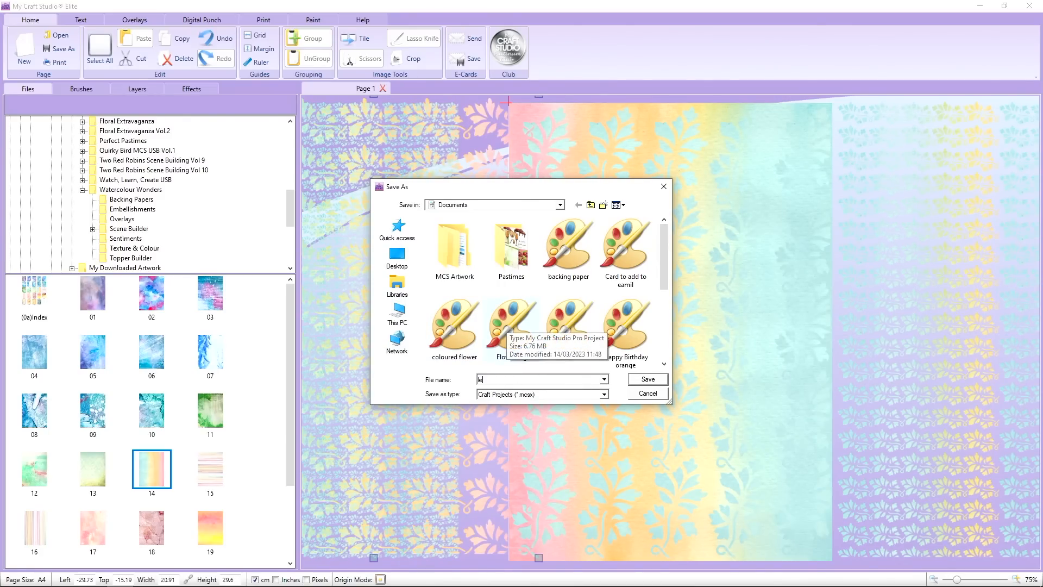
type("af bor")
key("BackSpace")
type("order punch")
key("Return")
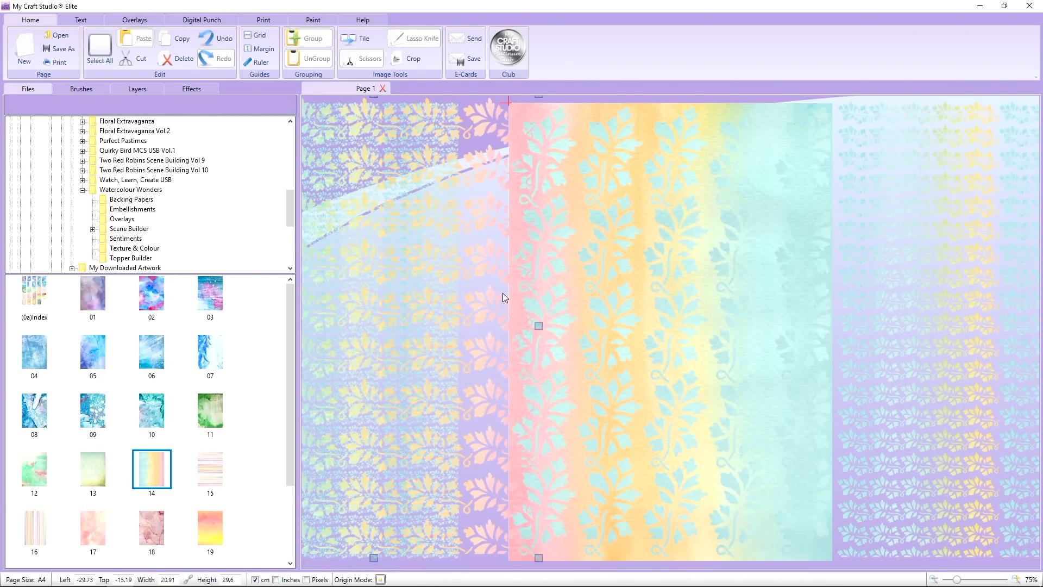
Step: Move the large and vertical patterns off the left of the page and place the smallest tiled pattern over the flipped paper
left_click_drag(484, 298, 519, 295)
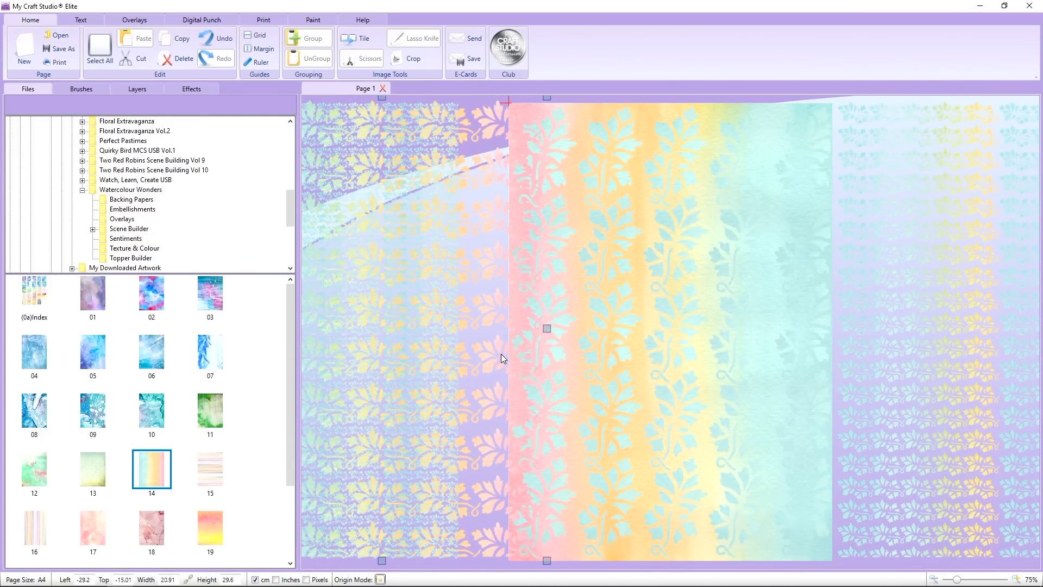
left_click_drag(502, 358, 443, 366)
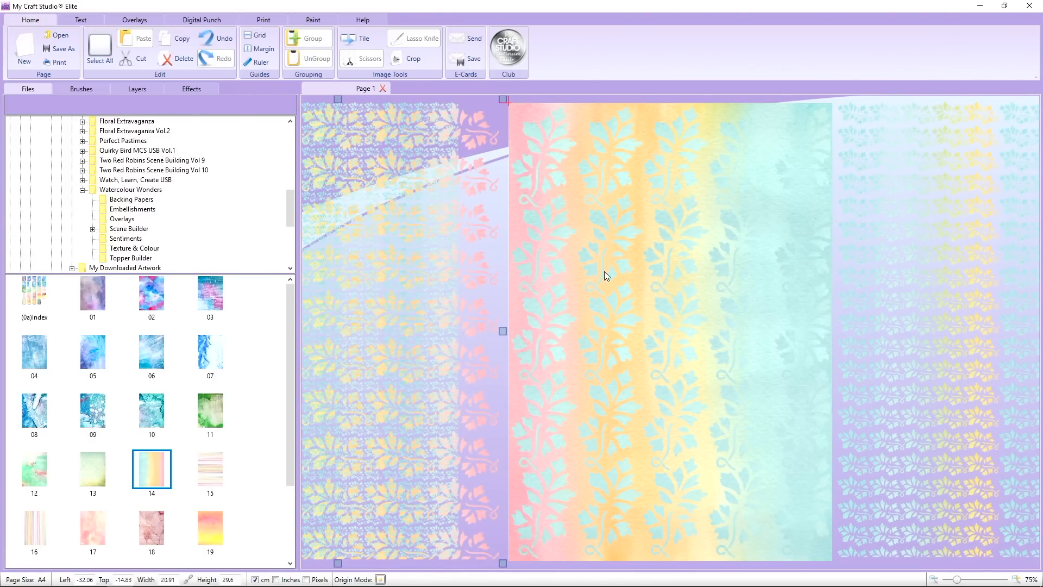
left_click_drag(802, 197, 435, 107)
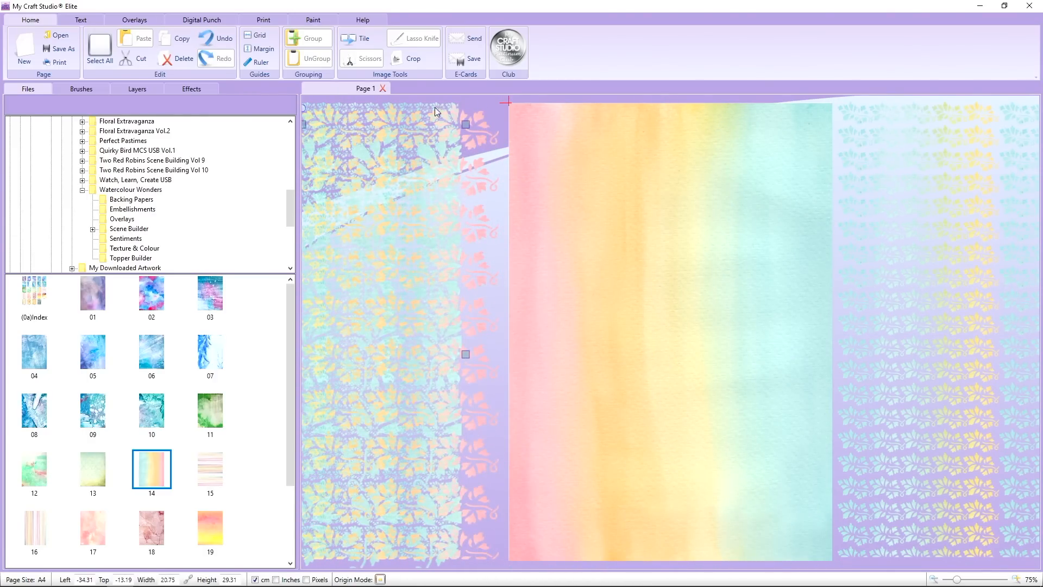
left_click_drag(377, 126, 745, 129)
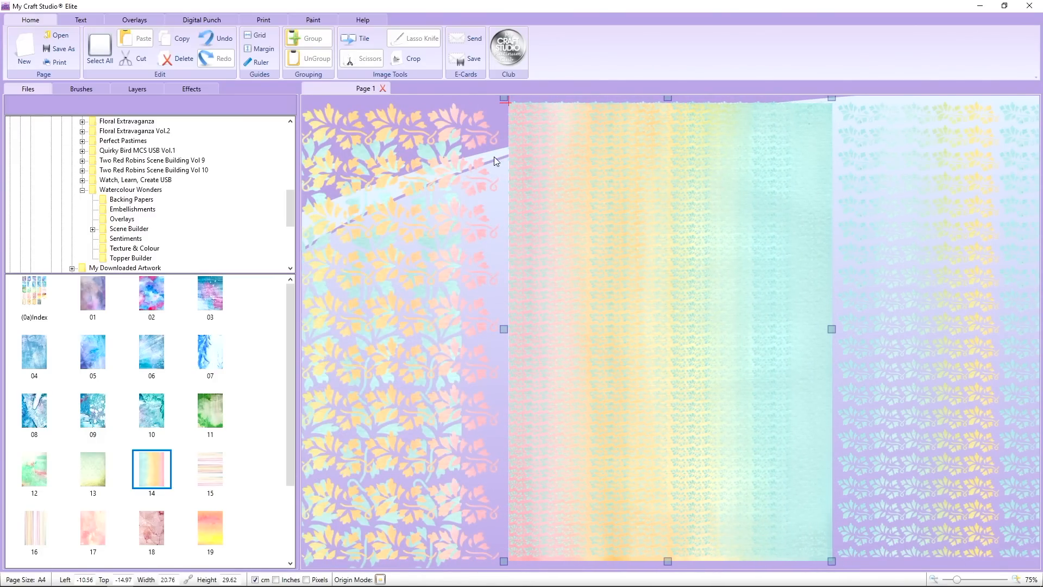
Step: Save the page as a JPEG Pro Quality image named "leaf border punch" in Documents
left_click(60, 49)
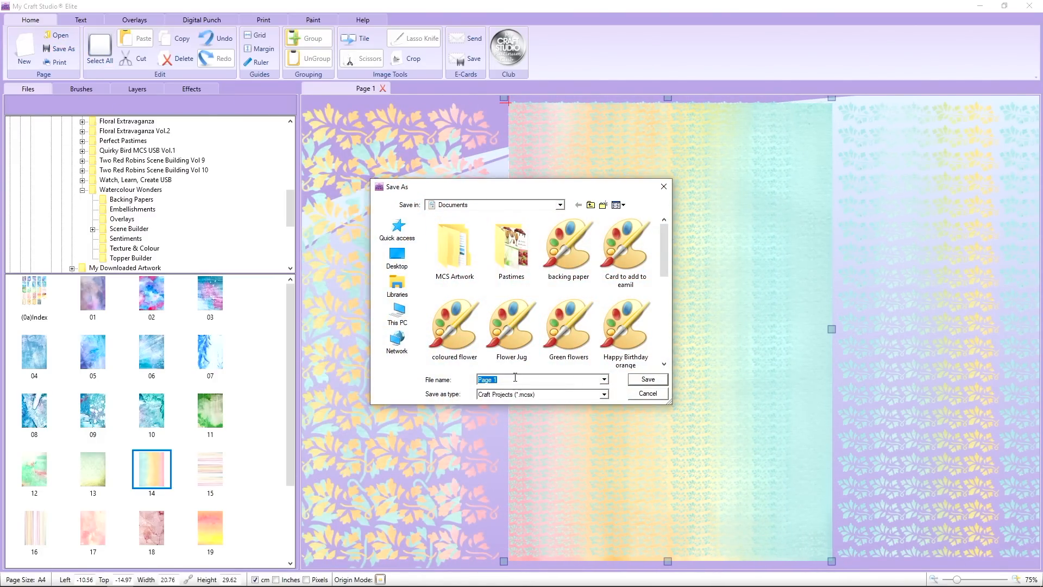
left_click(516, 394)
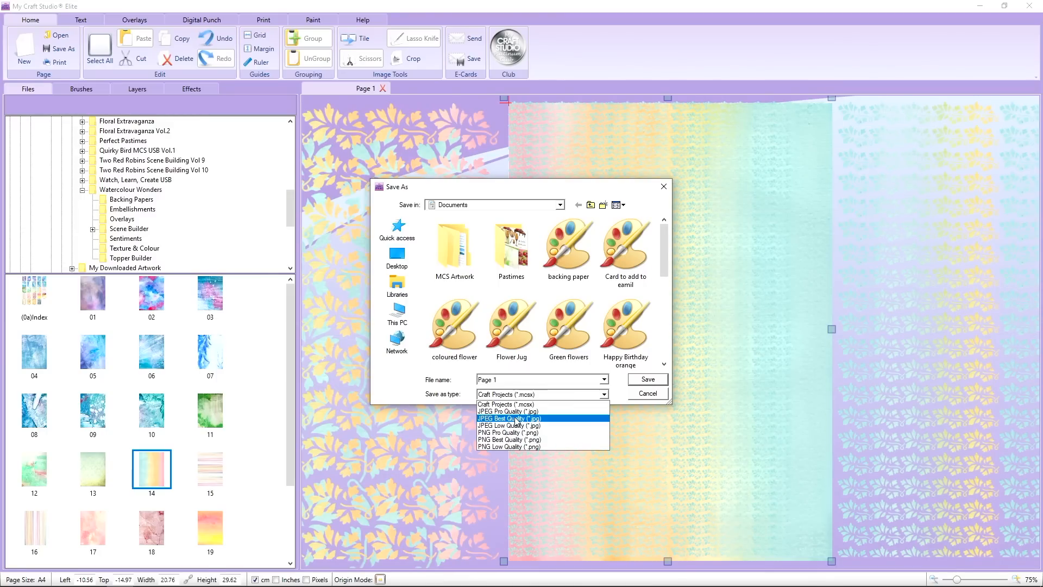
left_click(518, 411)
left_click_drag(498, 379, 477, 380)
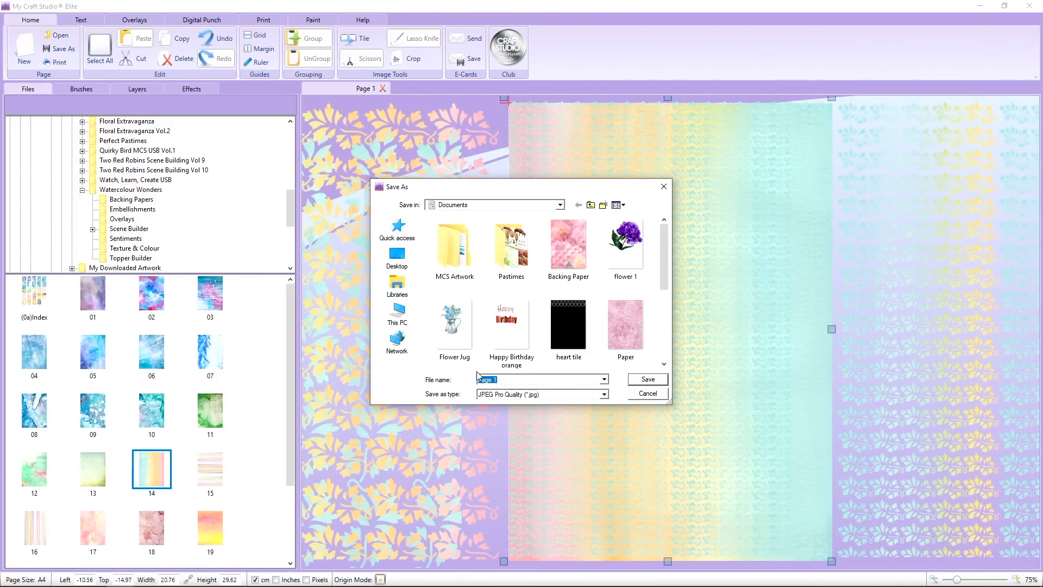
type("leaf border p")
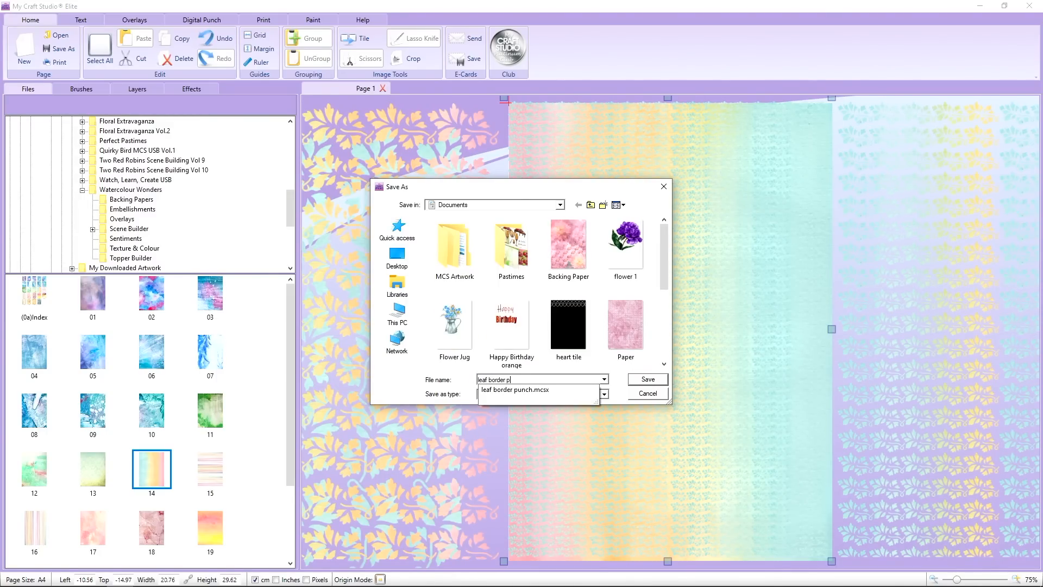
type("unch")
key("Return")
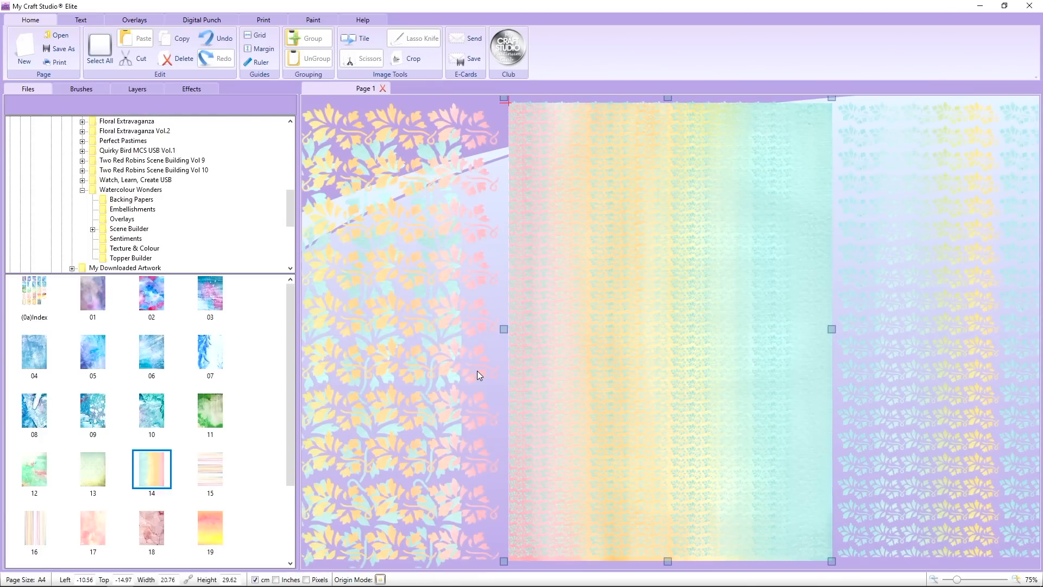
Step: Swap the smallest tiled pattern for the medium horizontal one over the paper and give it rectangular softer edges of 16
left_click_drag(790, 297, 460, 290)
left_click_drag(979, 286, 653, 297)
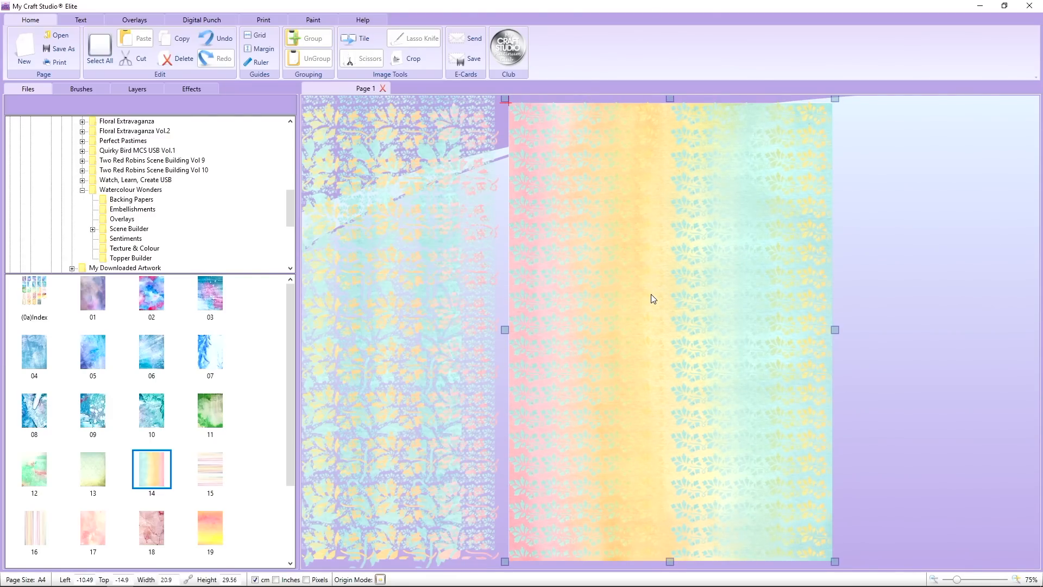
left_click(195, 89)
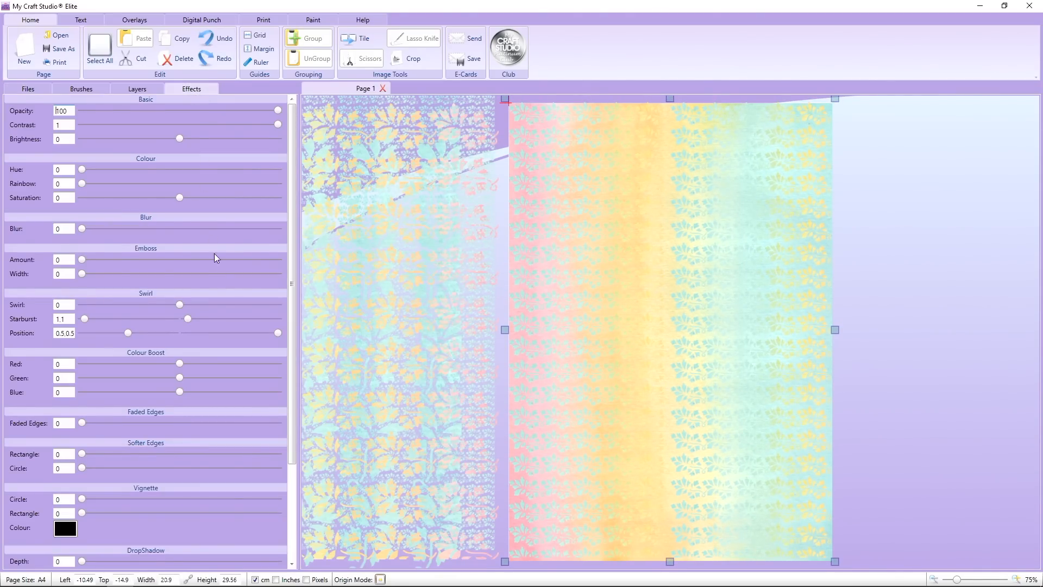
left_click_drag(82, 453, 107, 453)
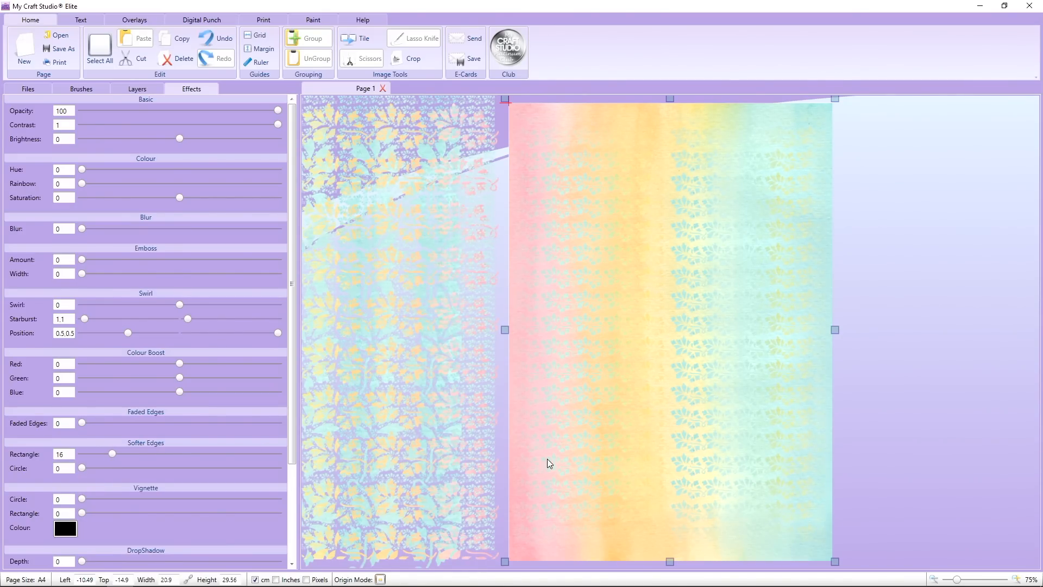
Step: Save the softened version as a JPEG Pro Quality image named "Leaf border punch 2" in Documents
left_click(52, 49)
left_click(504, 395)
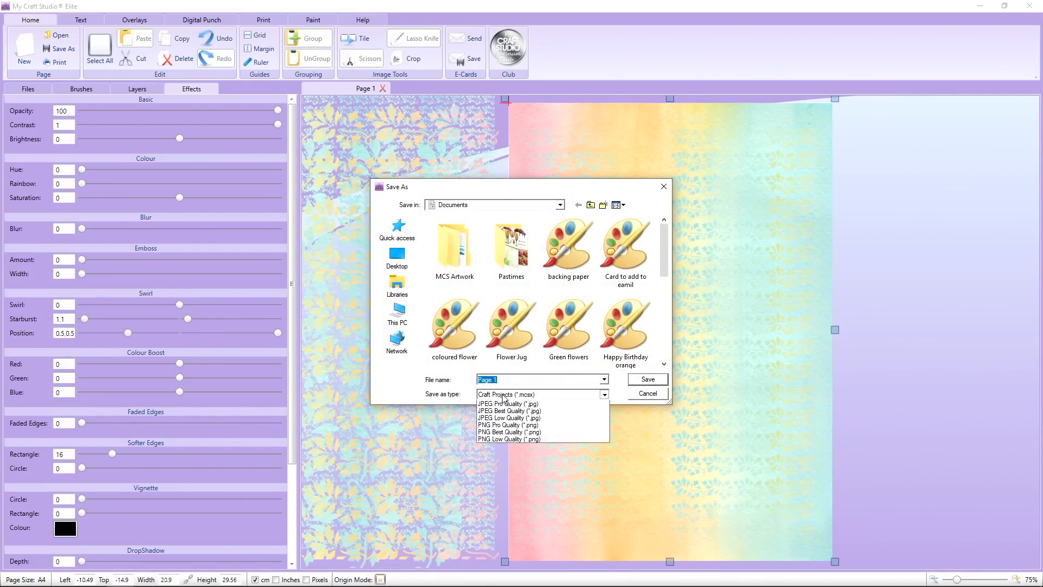
left_click(502, 404)
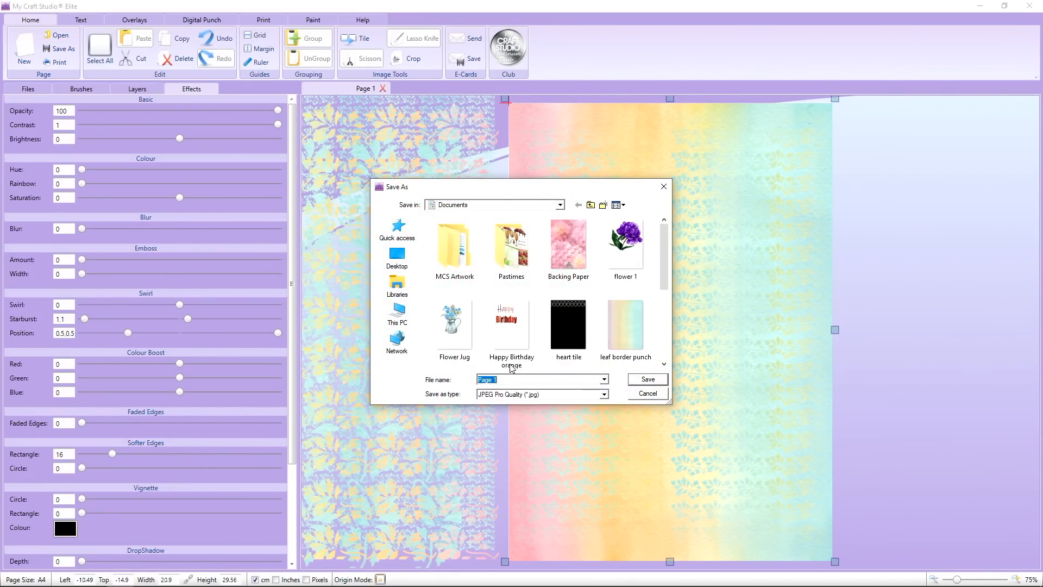
type("Lefa")
key("BackSpace")
key("BackSpace")
type("af border")
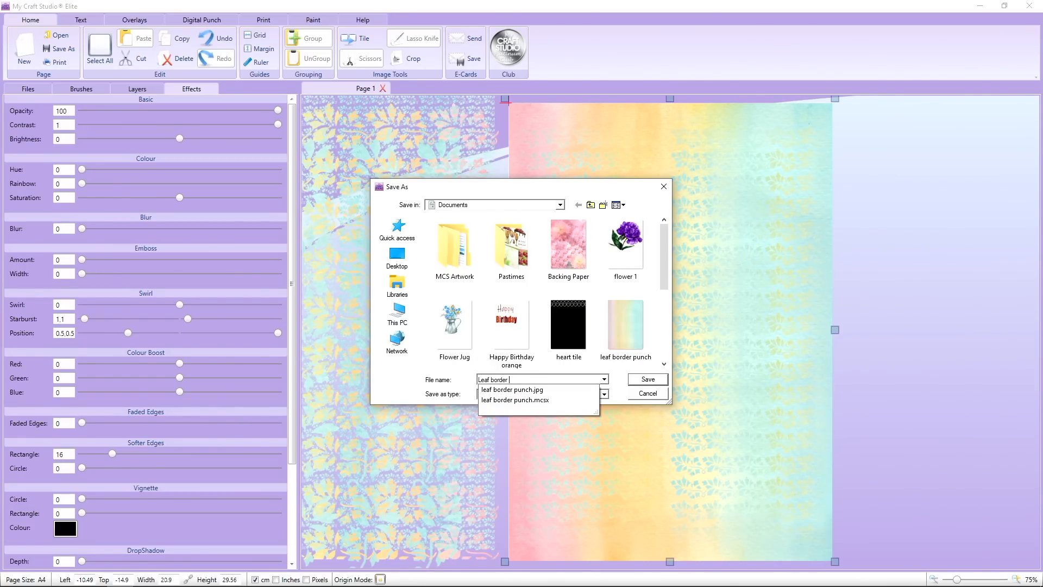
type(" punch 2")
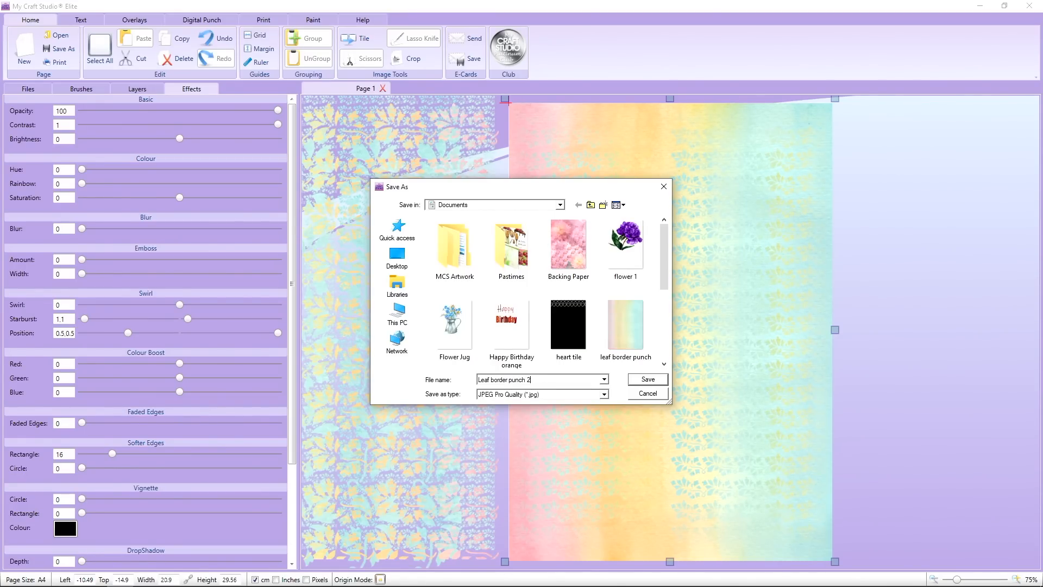
key("Return")
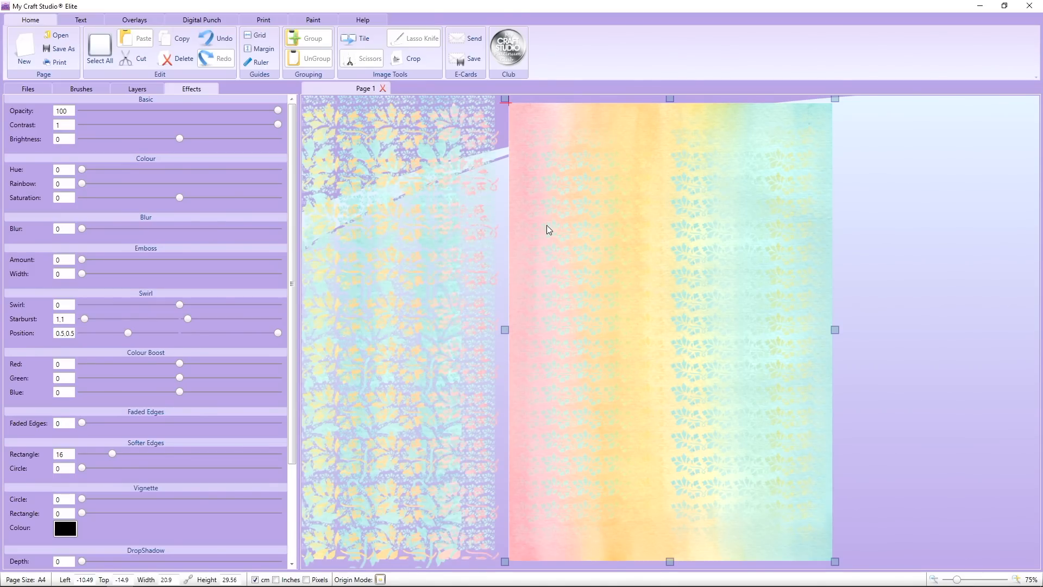
Step: Clear the softened, smallest and large horizontal tiled patterns off the paper to the right side of the page
left_click_drag(547, 225, 885, 219)
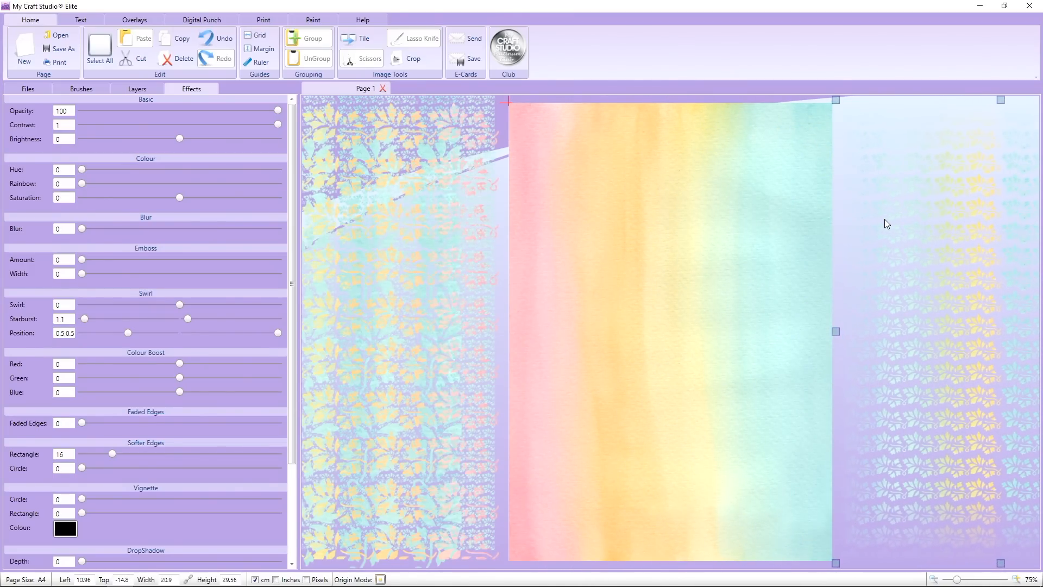
left_click_drag(444, 217, 754, 233)
left_click_drag(584, 251, 788, 277)
left_click_drag(510, 261, 442, 253)
left_click_drag(722, 274, 685, 213)
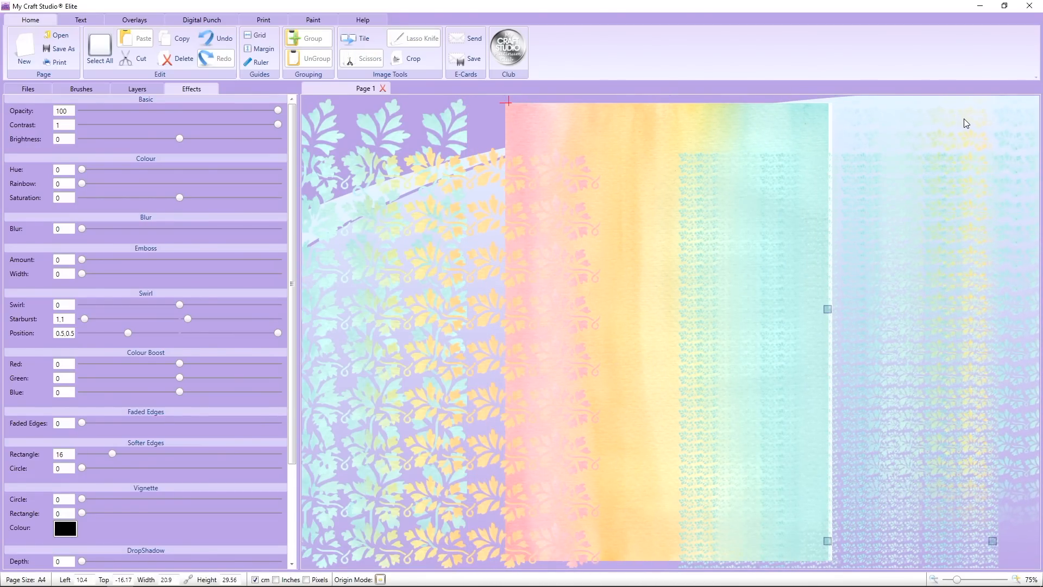
left_click_drag(898, 174, 850, 194)
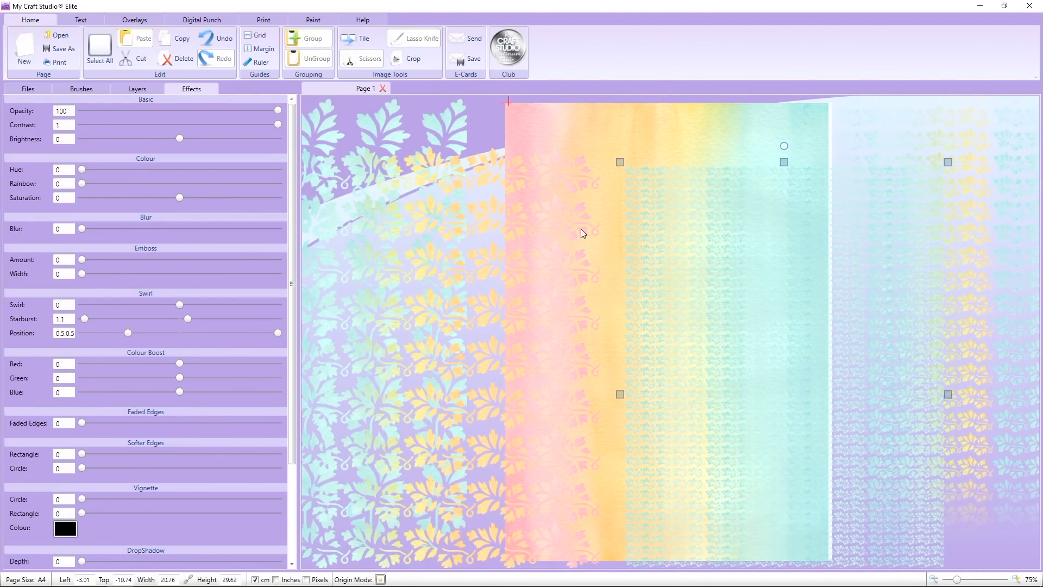
left_click_drag(401, 206, 478, 226)
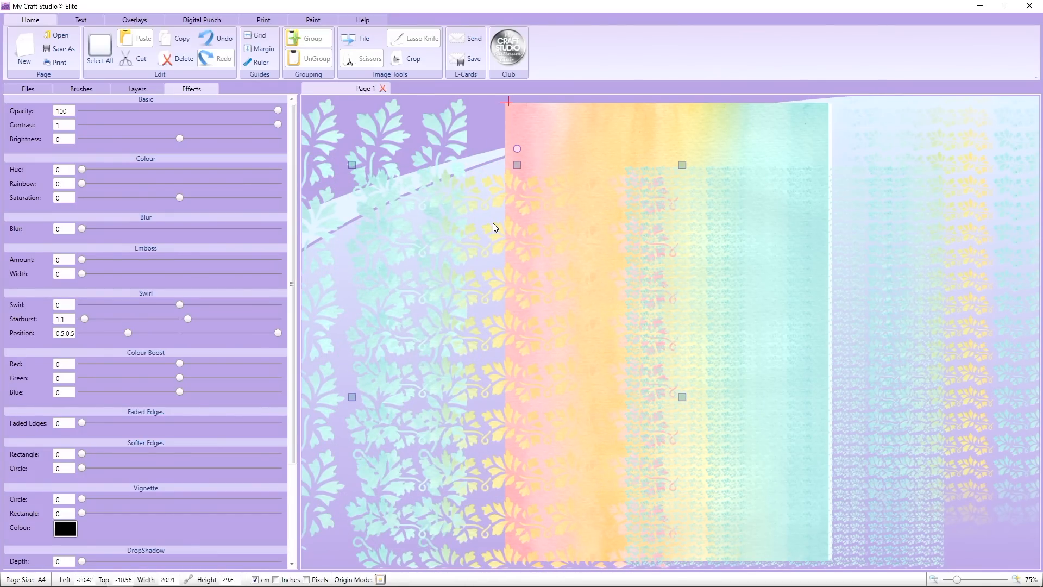
left_click_drag(500, 222, 976, 173)
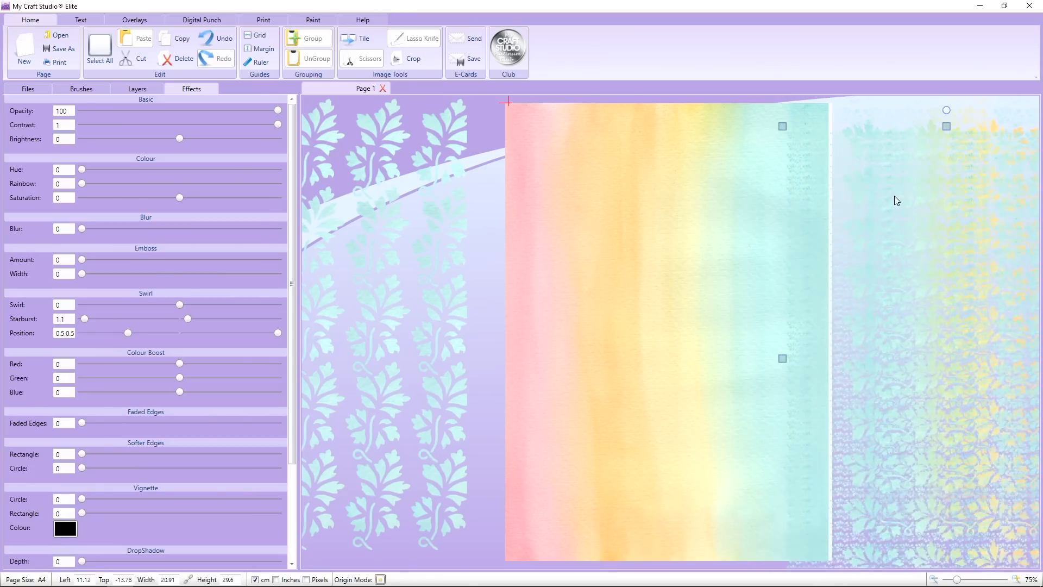
Step: Lay the vertical tiled pattern over the paper, and replace it with the smallest tiled pattern
left_click(748, 212)
left_click_drag(421, 230, 769, 234)
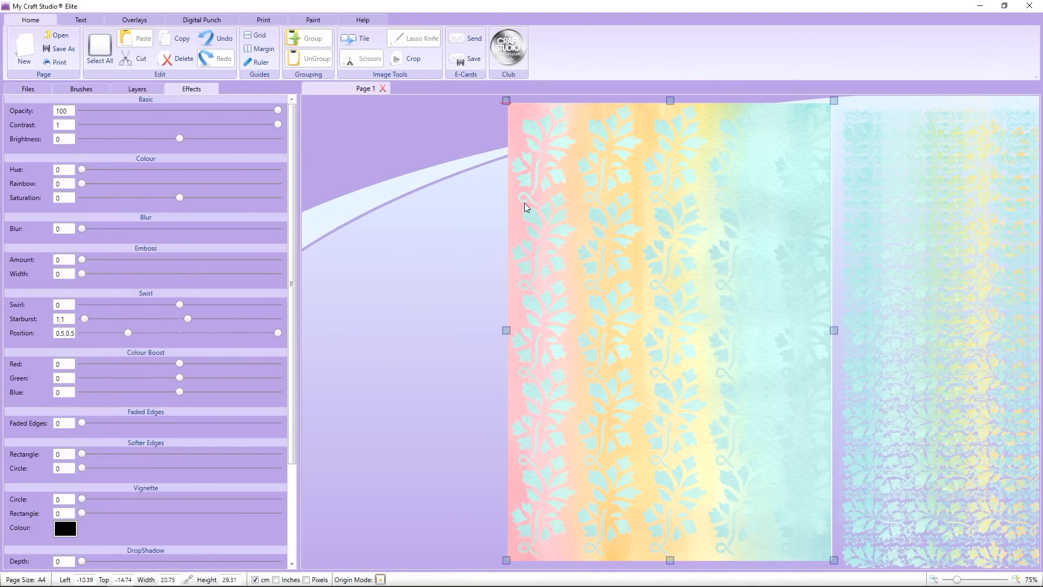
left_click_drag(660, 213, 418, 213)
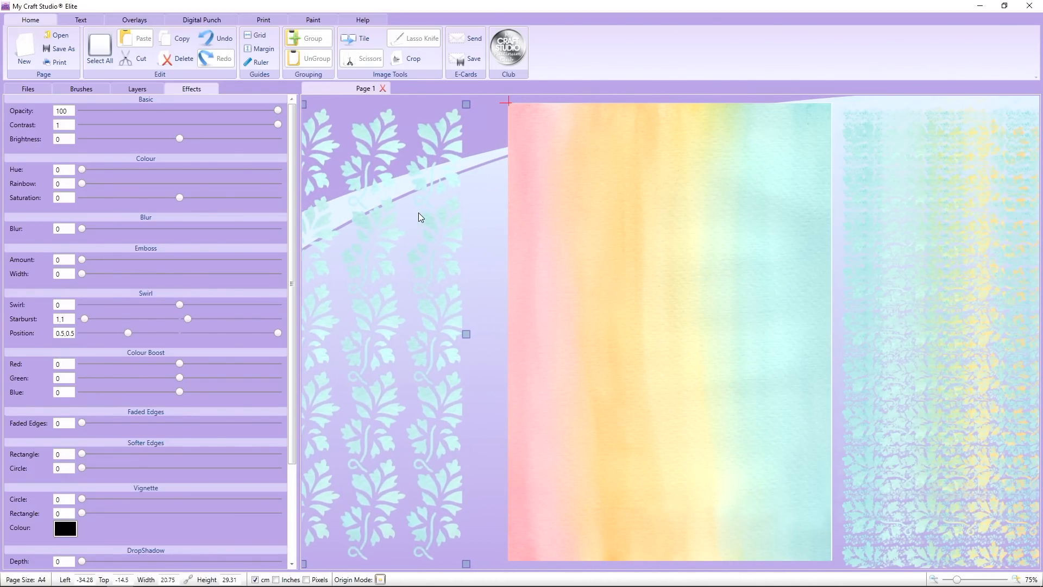
left_click_drag(868, 220, 562, 216)
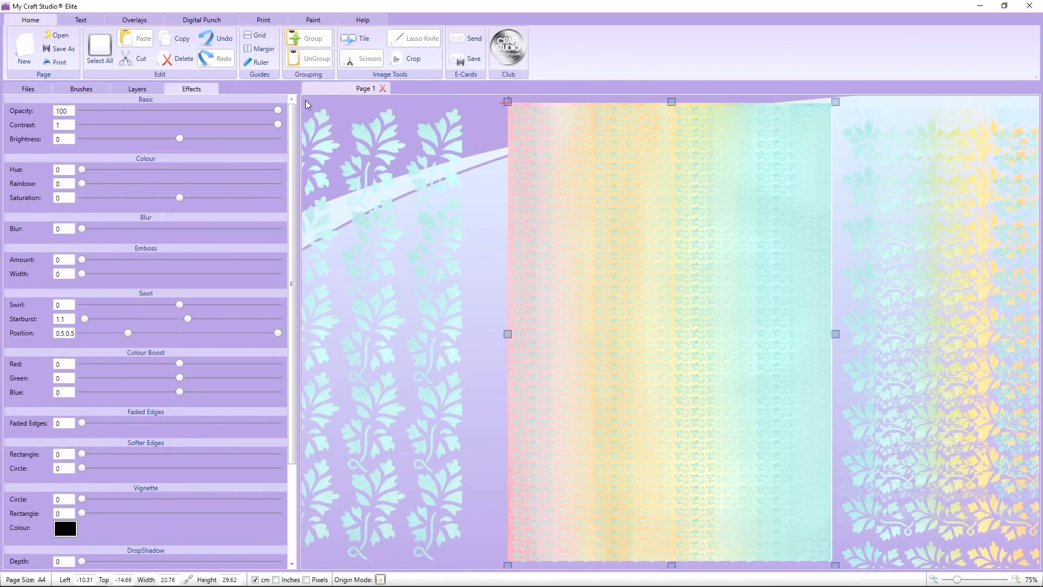
Step: Select everything on the leaf pattern page and close that page
left_click(101, 54)
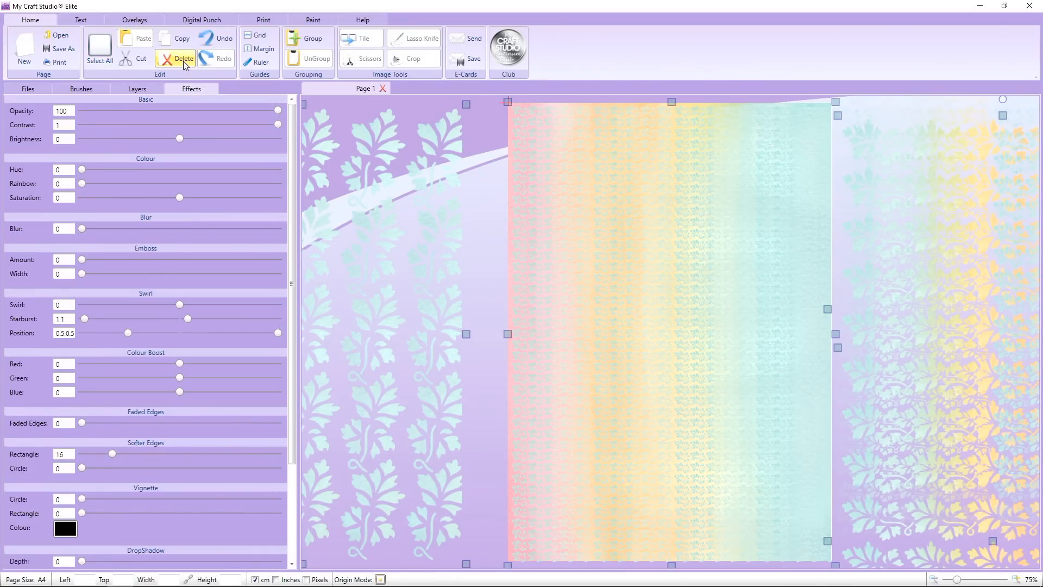
left_click(384, 89)
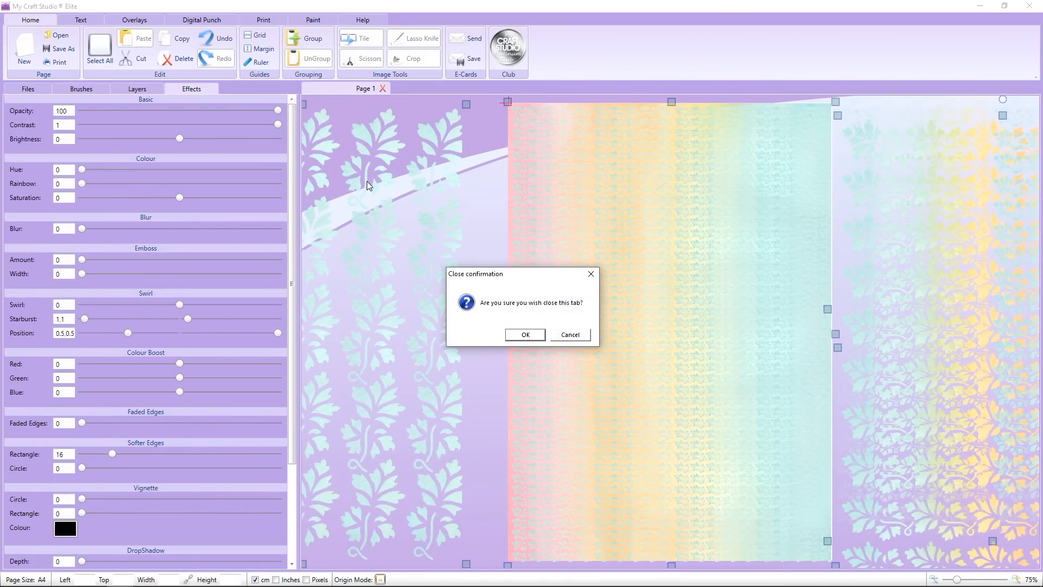
left_click(523, 335)
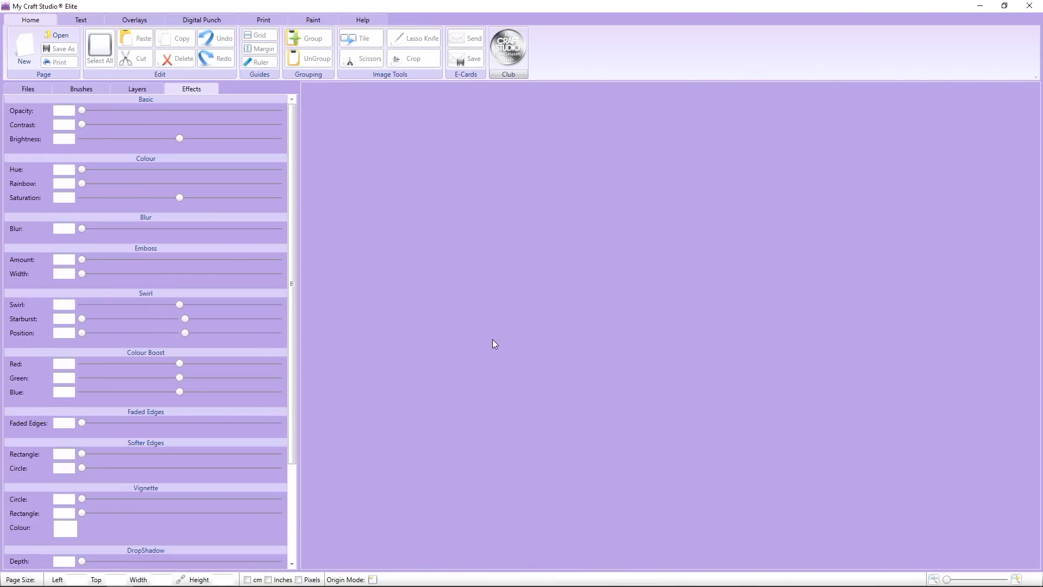
Step: Create a new blank page and turn off its grid and rulers
left_click(26, 52)
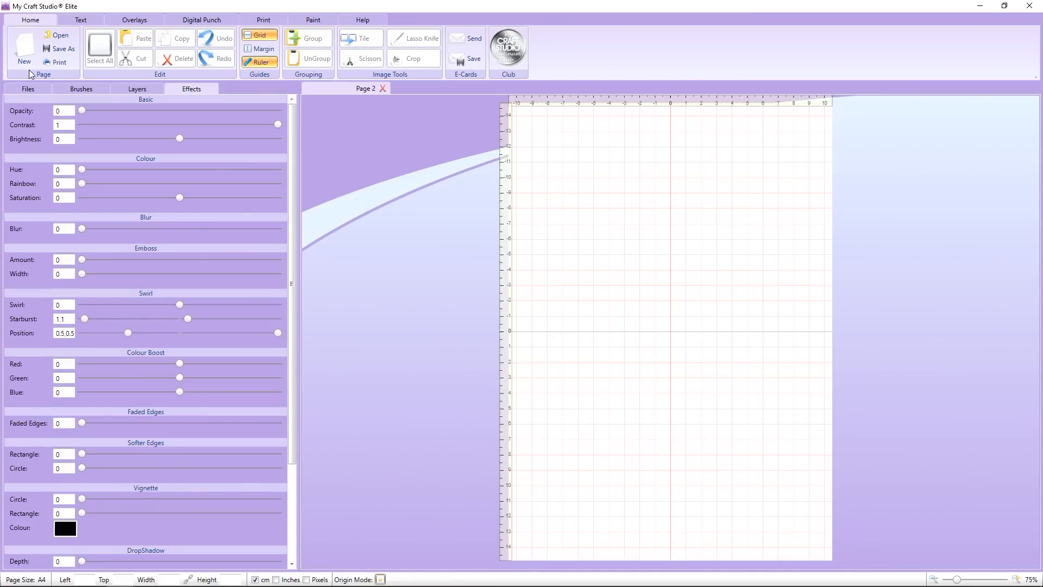
left_click(260, 35)
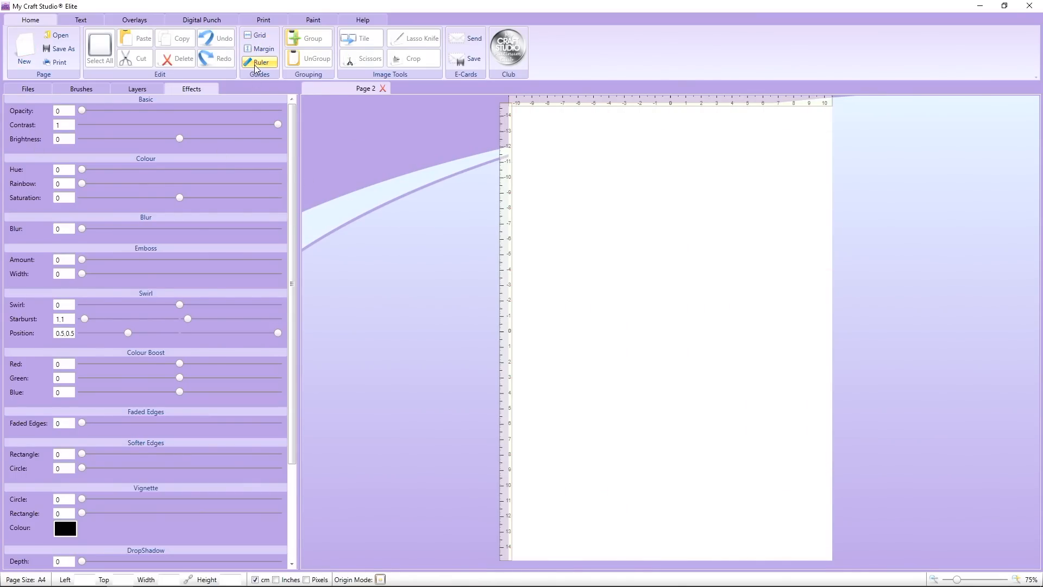
left_click(260, 62)
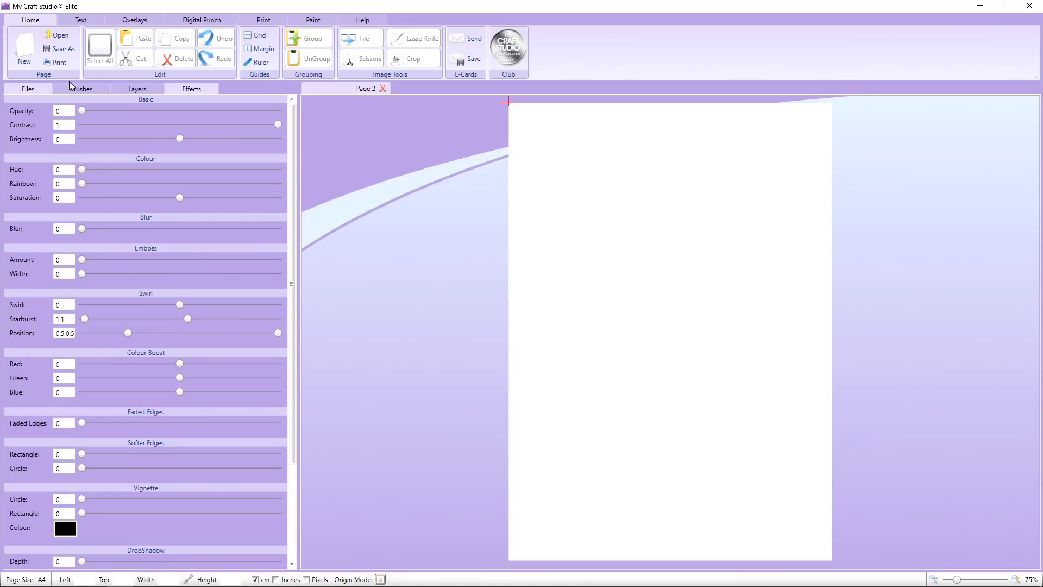
Step: Add backing paper 09 from Watercolour Wonders and position it to cover the whole page
left_click(45, 91)
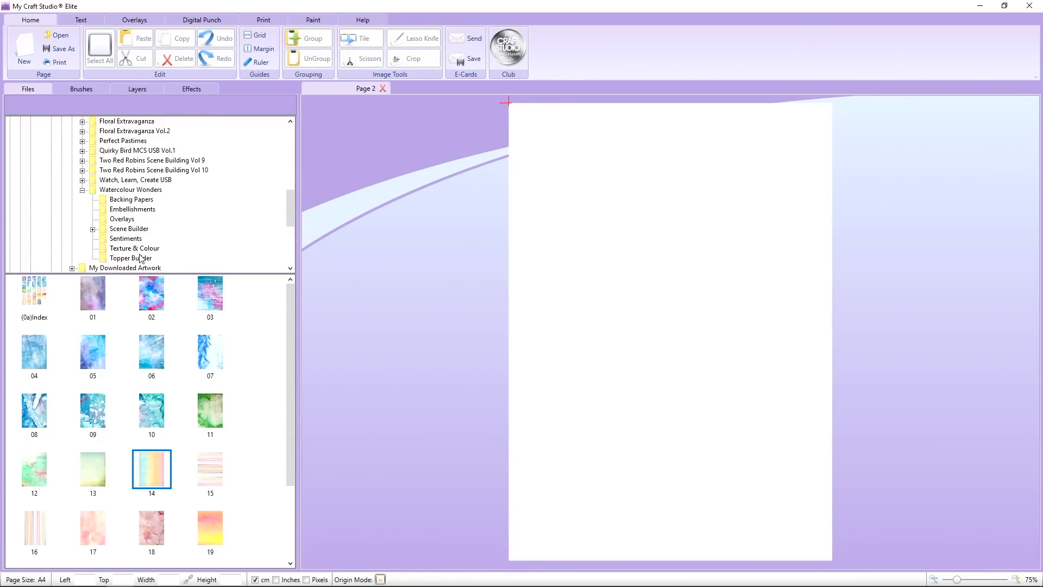
left_click(134, 199)
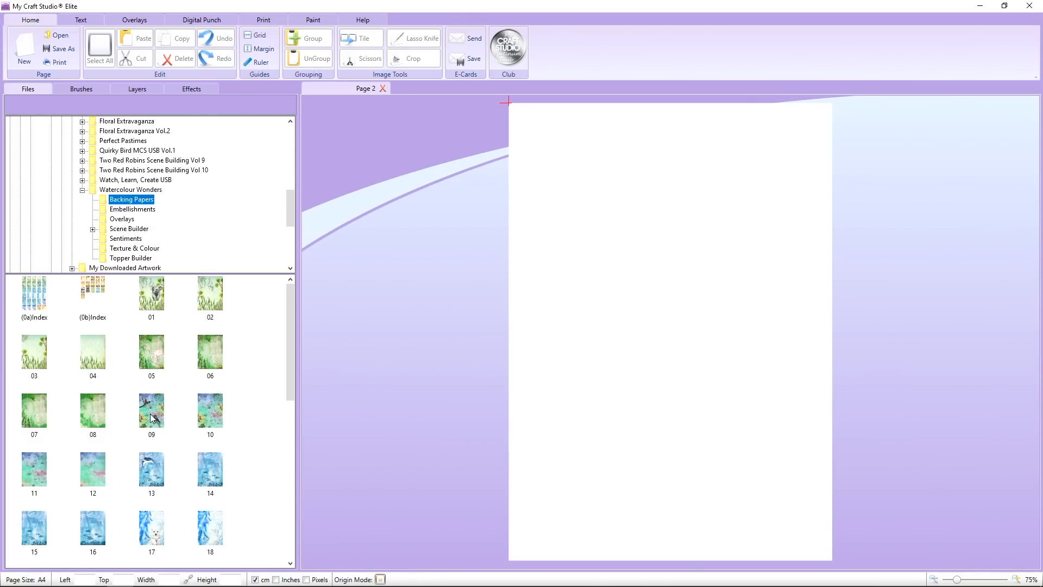
left_click_drag(153, 418, 410, 259)
left_click_drag(535, 338, 629, 185)
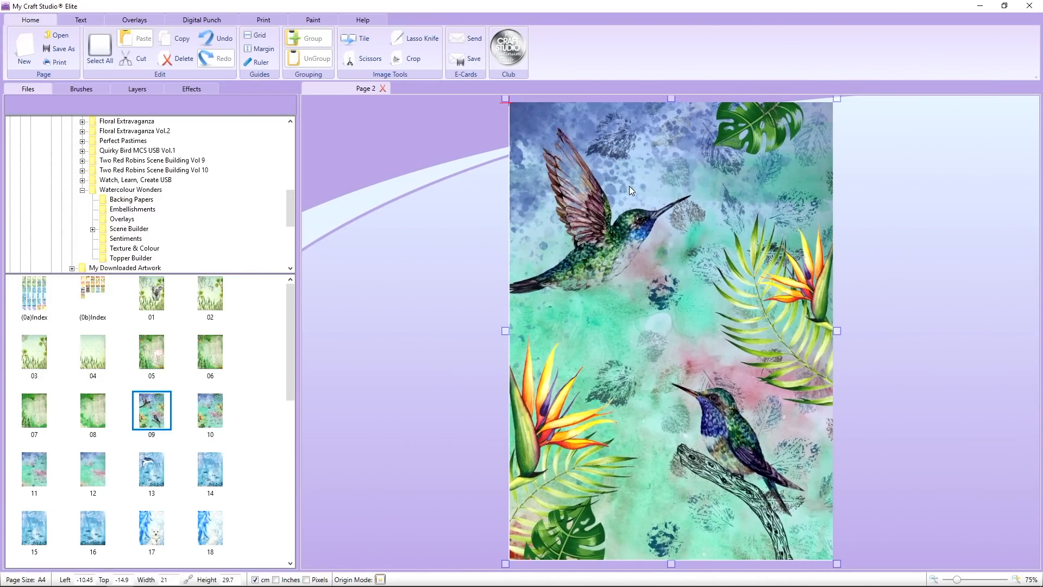
Step: Add the Frame 7 punch shape over the hummingbird paper, enlarge it to about 11.22 cm square, and place it near the middle
left_click(205, 18)
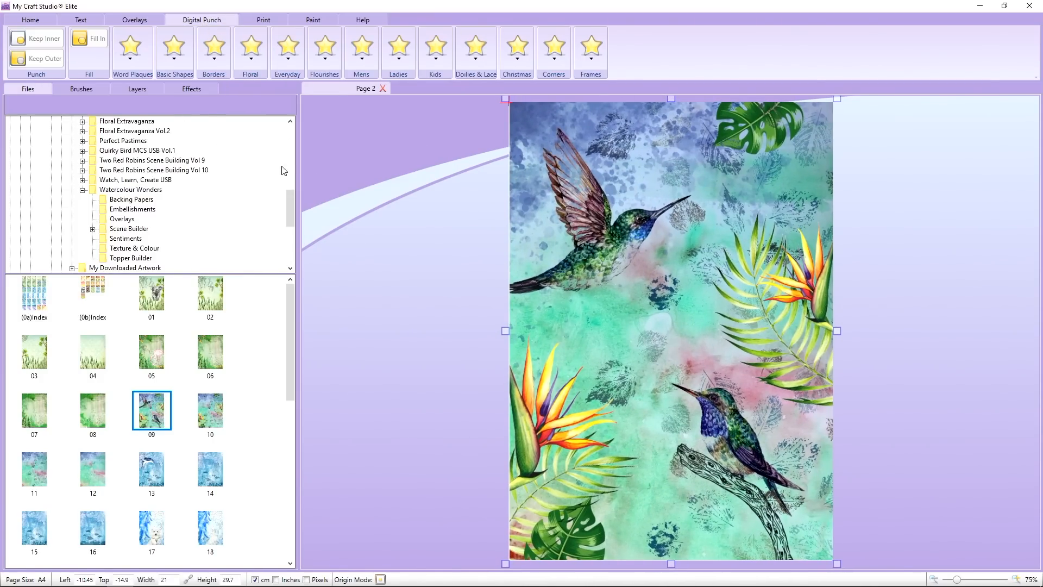
left_click(593, 54)
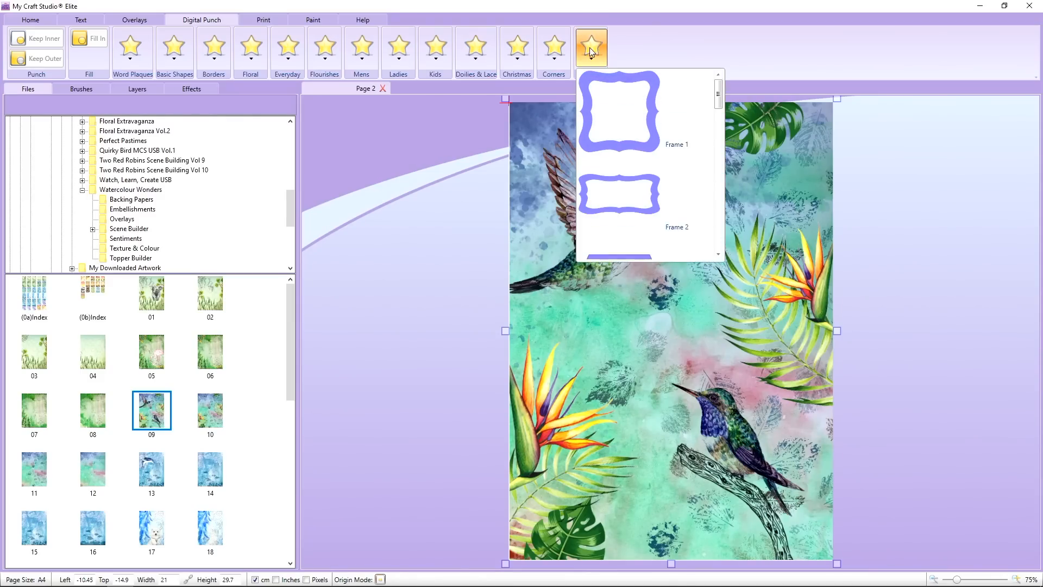
left_click_drag(718, 95, 720, 163)
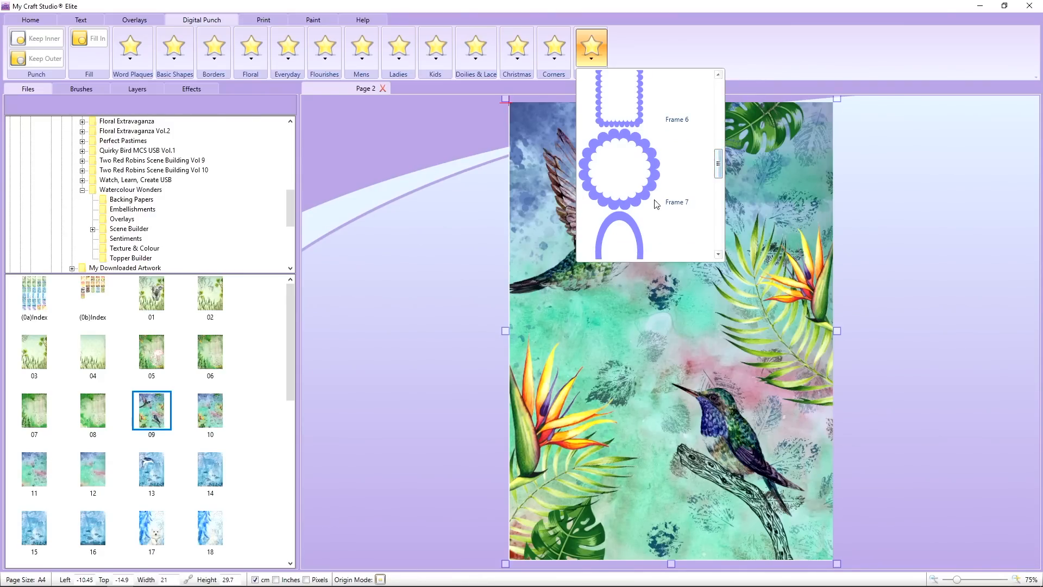
left_click(632, 195)
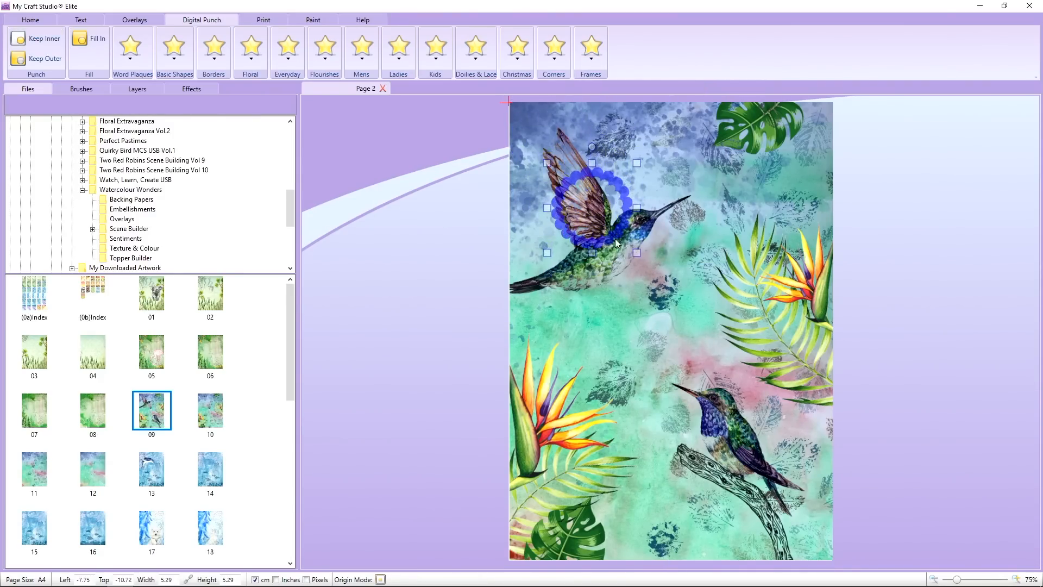
left_click(611, 322)
left_click_drag(611, 323, 708, 395)
left_click(774, 426)
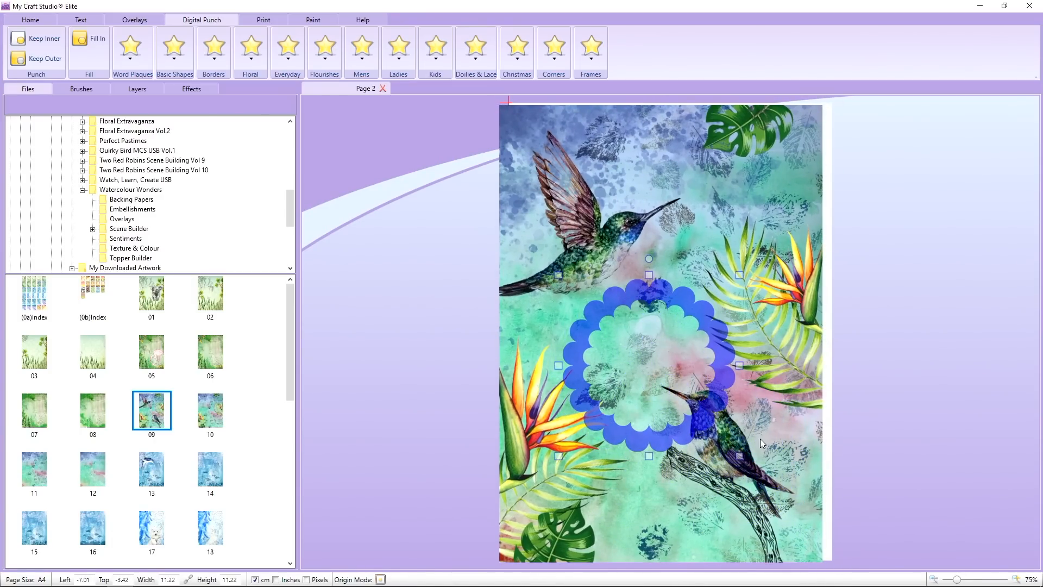
Step: Shrink the Frame 7 punch shape to about 7.87 cm square, punch it out of the hummingbird paper, and discard the leftover paper
left_click_drag(739, 454, 679, 362)
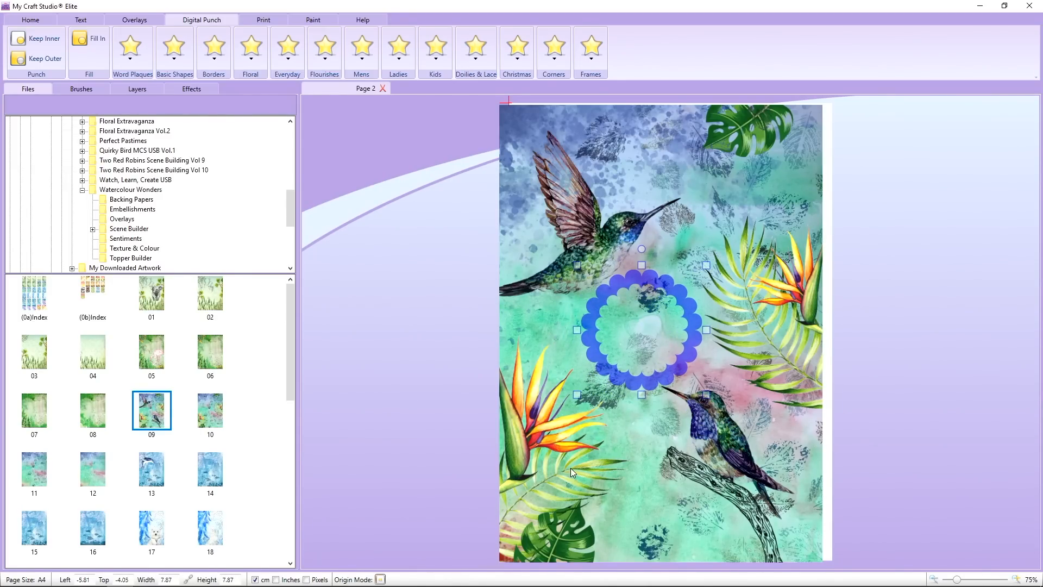
left_click(38, 38)
left_click_drag(603, 296, 839, 267)
right_click(817, 285)
key("Delete")
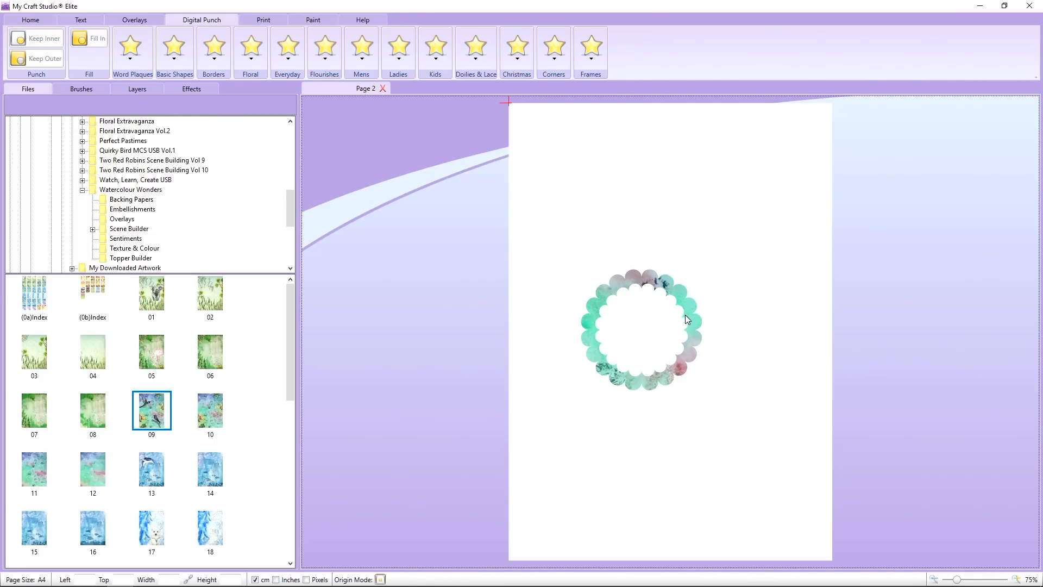
Step: Shrink the punched frame to about 4.09 cm square in the page's upper-left corner and tile it across the whole page
left_click_drag(685, 314, 617, 155)
left_click_drag(636, 231, 576, 182)
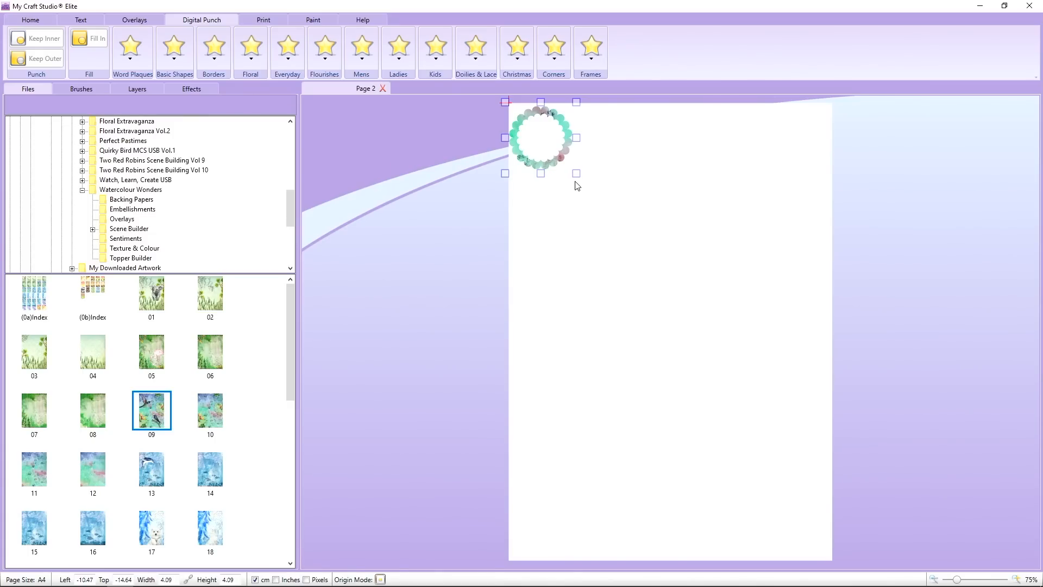
left_click(34, 20)
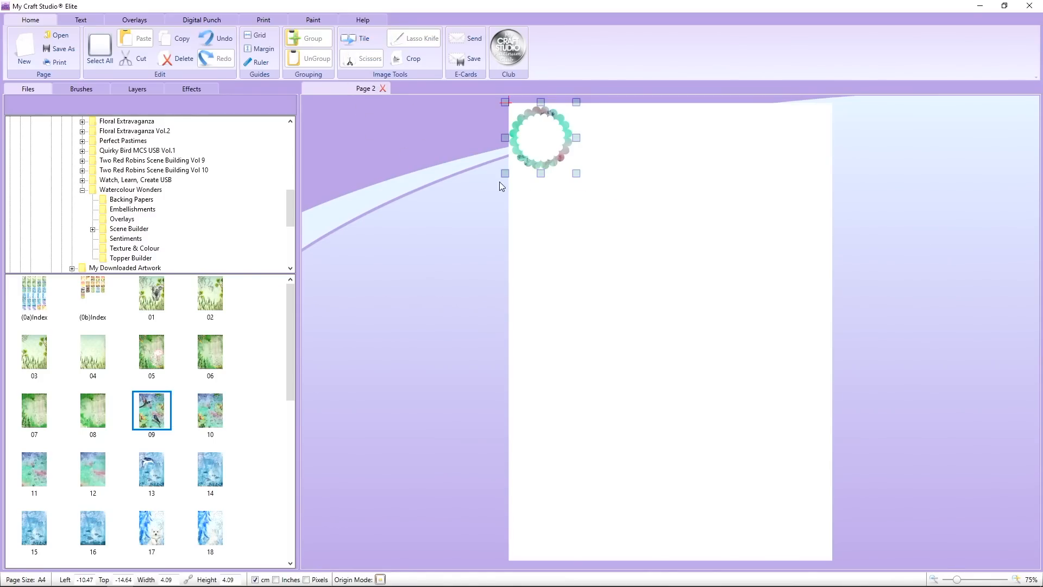
left_click_drag(688, 279, 863, 433)
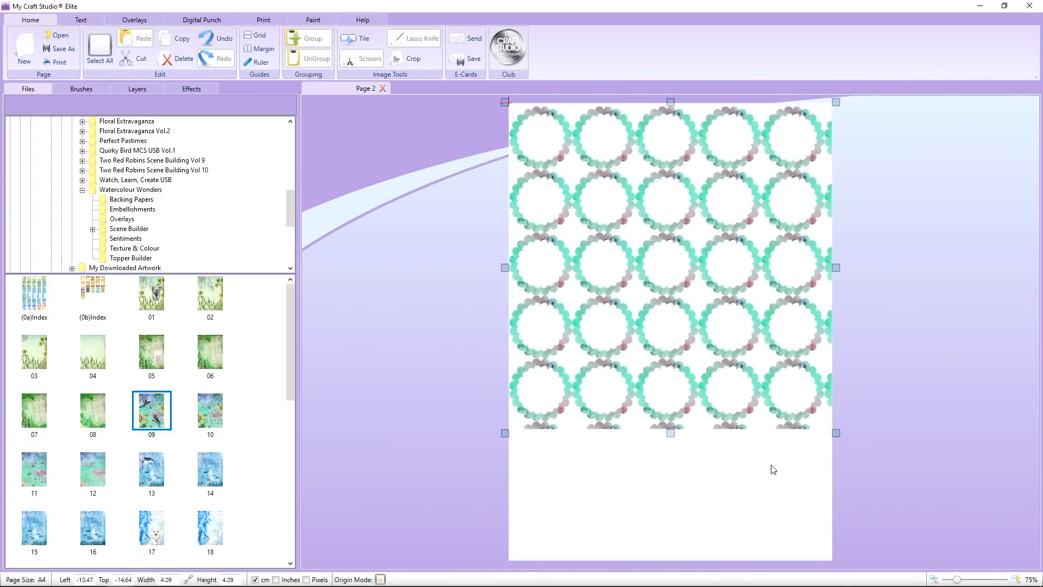
left_click_drag(671, 433, 674, 560)
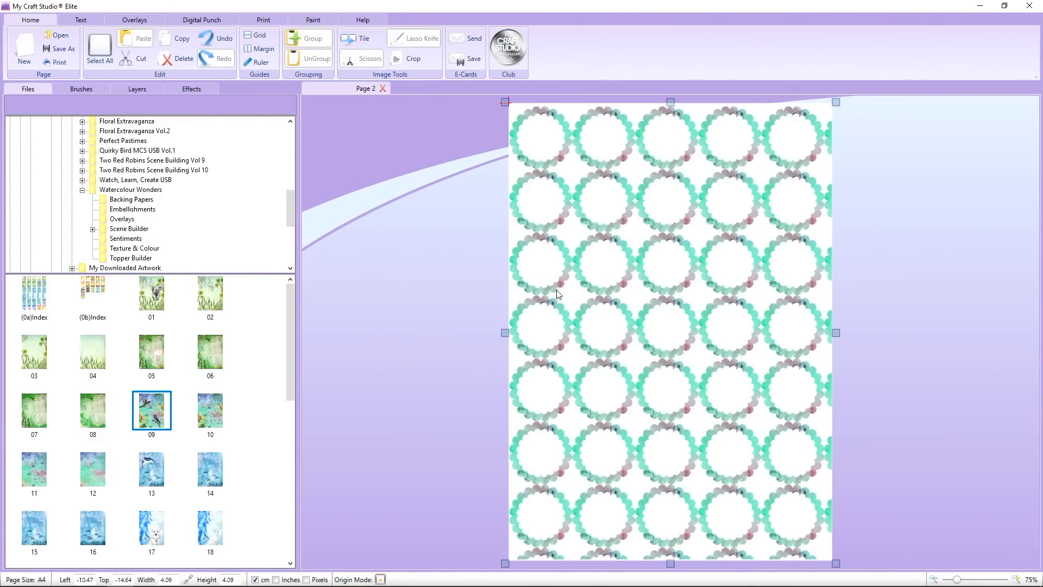
Step: Duplicate the tiled frame pattern, offset the copy up and left by about half a tile, and extend its tiling to the page's far edges
right_click(561, 247)
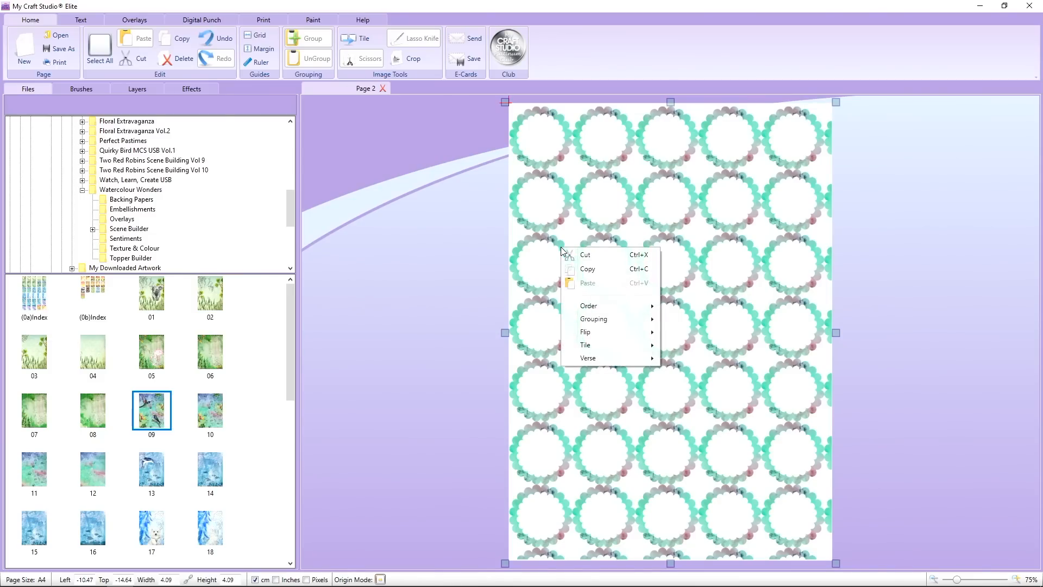
left_click(575, 268)
right_click(575, 268)
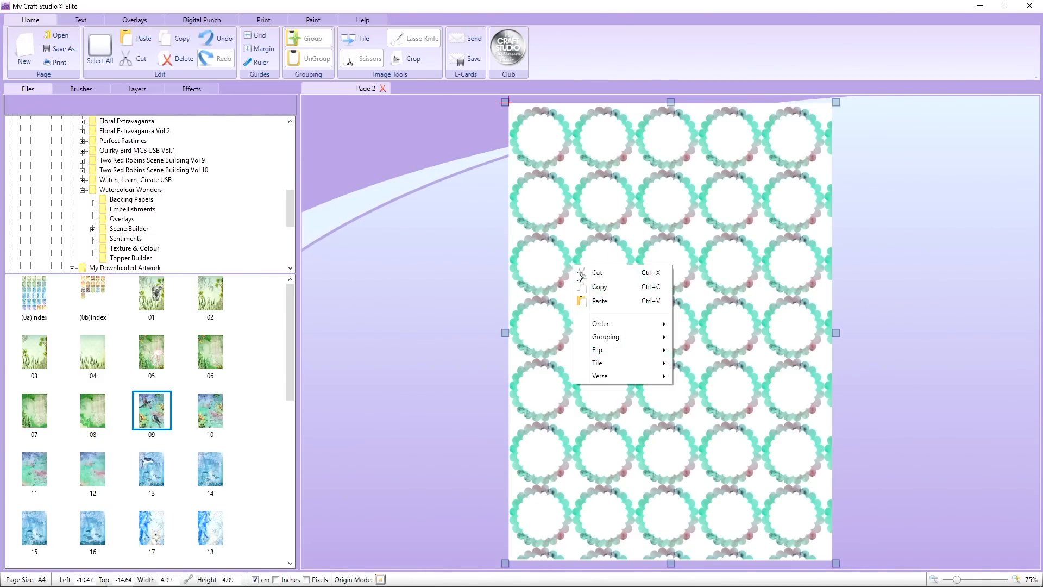
left_click(594, 302)
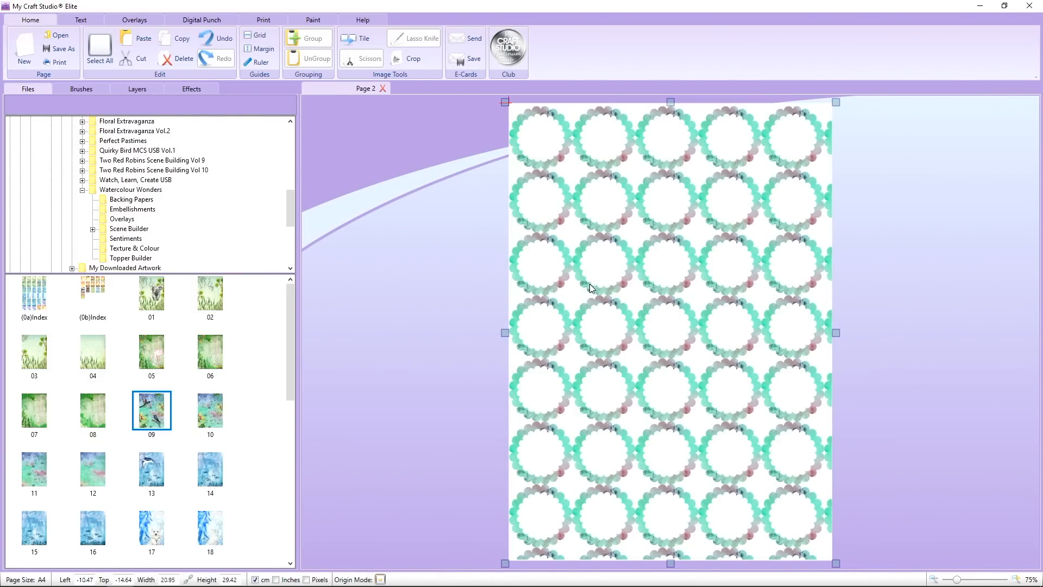
left_click_drag(589, 286, 558, 255)
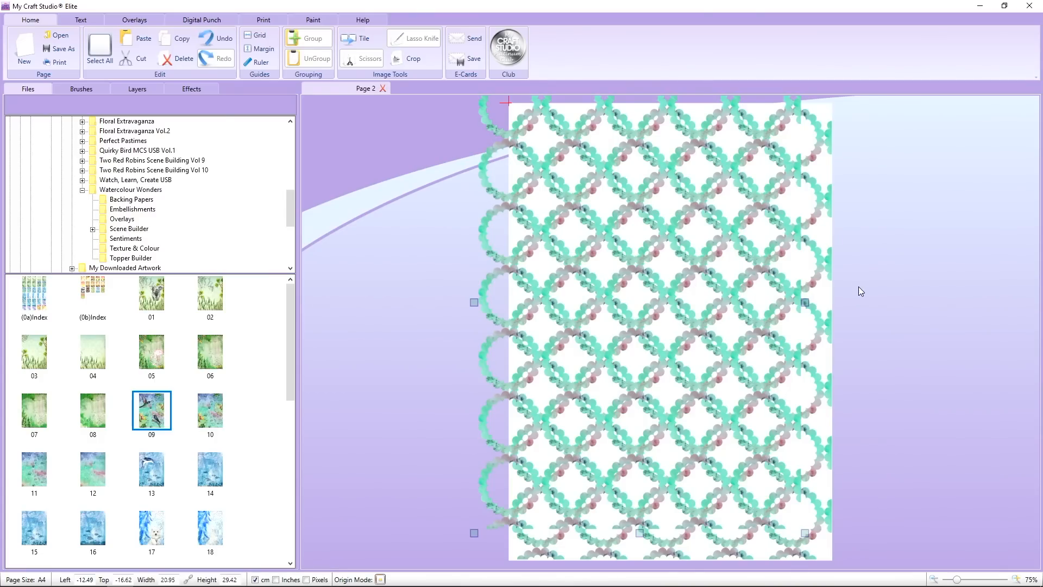
left_click_drag(804, 302, 838, 302)
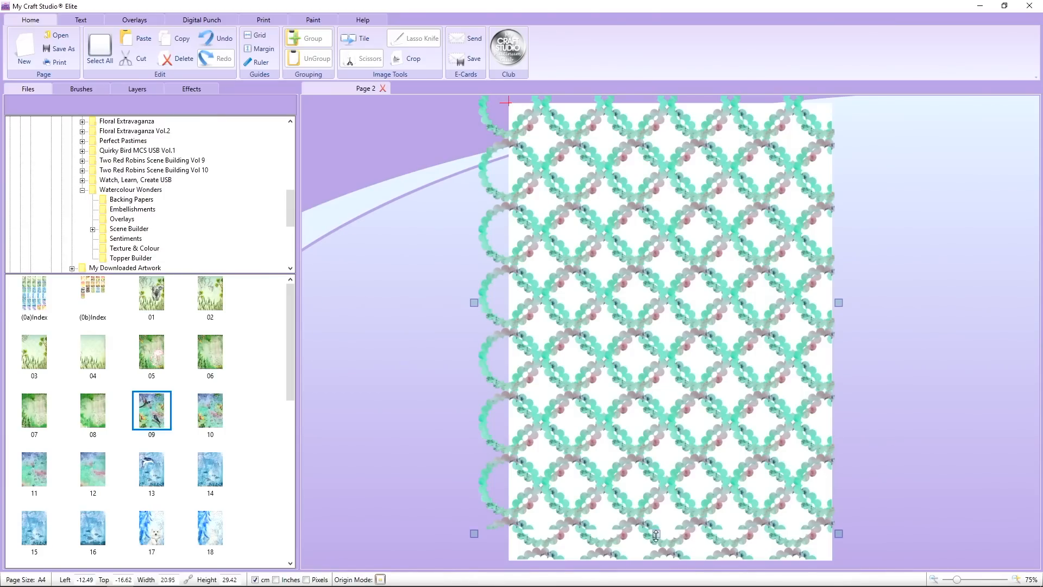
left_click_drag(656, 533, 659, 565)
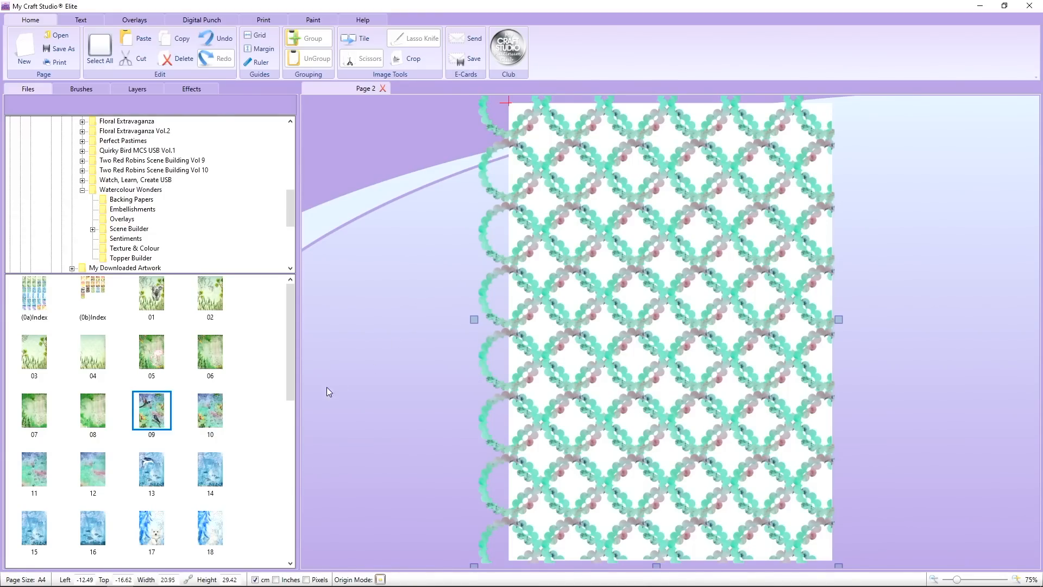
Step: Add backing paper 09 again and align it over the tiled patterns to cover the whole page
left_click(153, 418)
left_click_drag(423, 309, 423, 309)
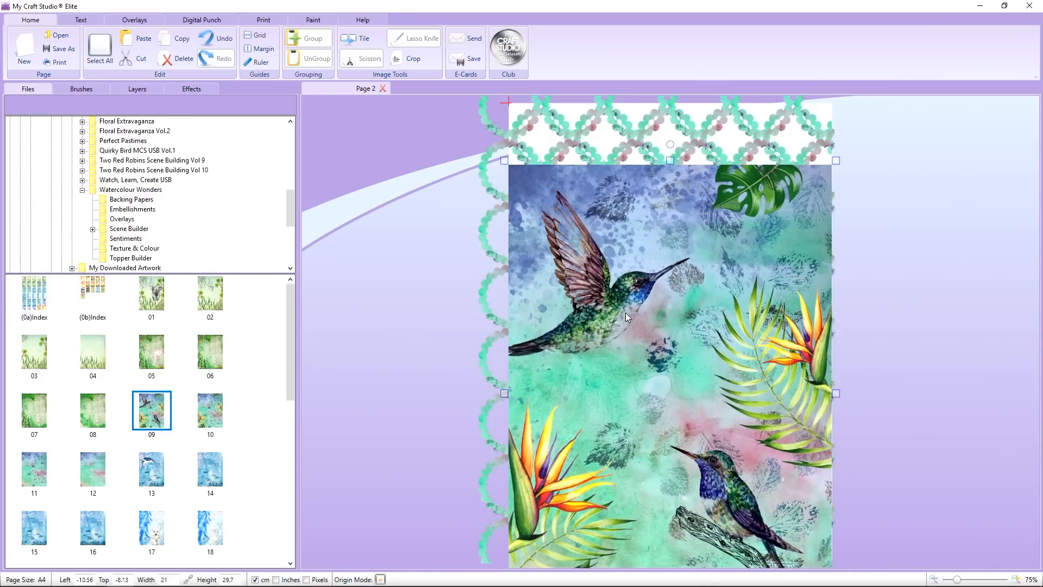
left_click_drag(626, 317, 780, 244)
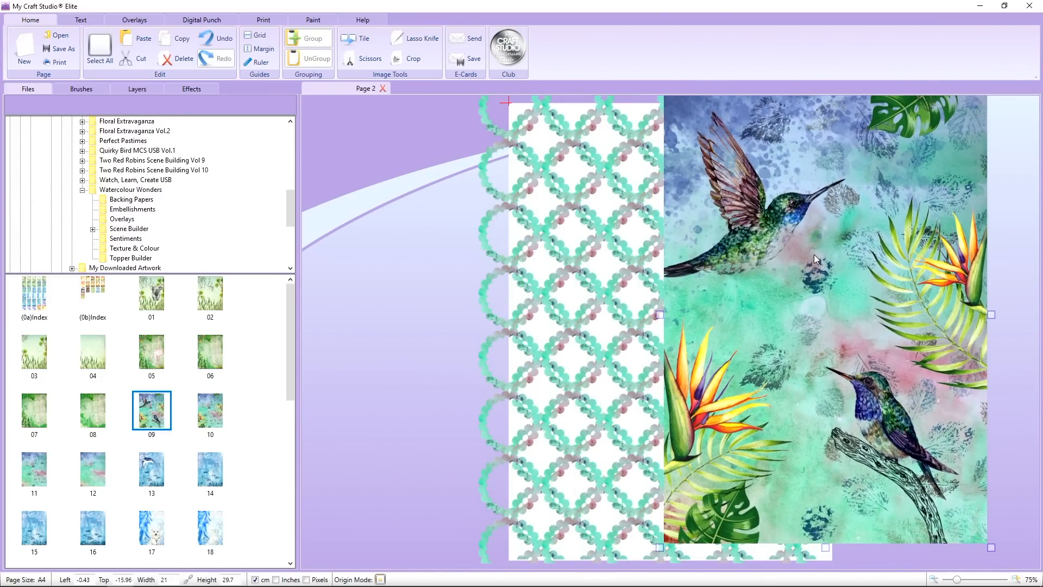
left_click_drag(845, 320, 712, 317)
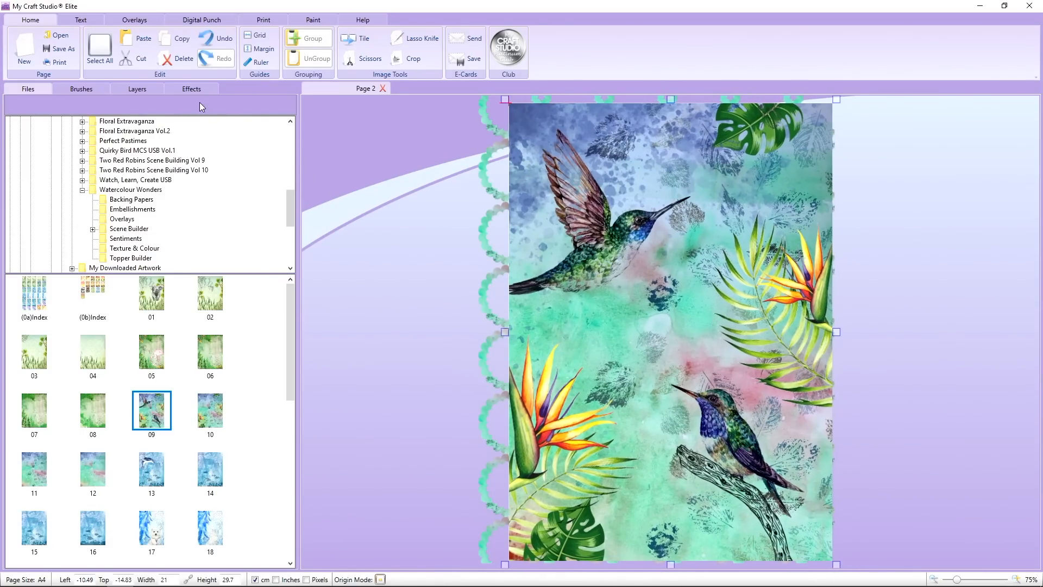
Step: Lower the opacity of the top hummingbird paper to 60
left_click(190, 87)
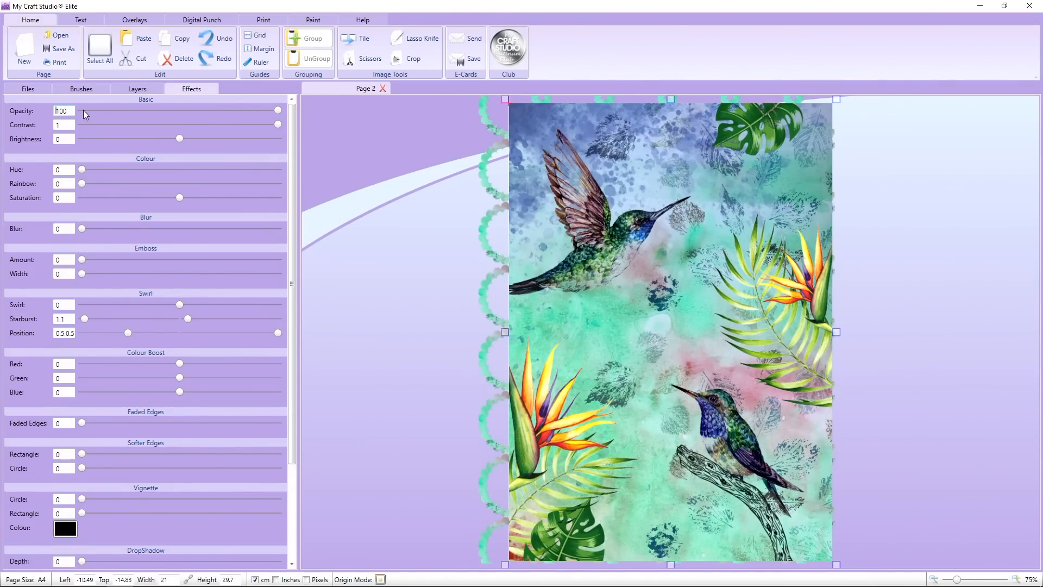
left_click(278, 109)
left_click_drag(269, 113, 200, 123)
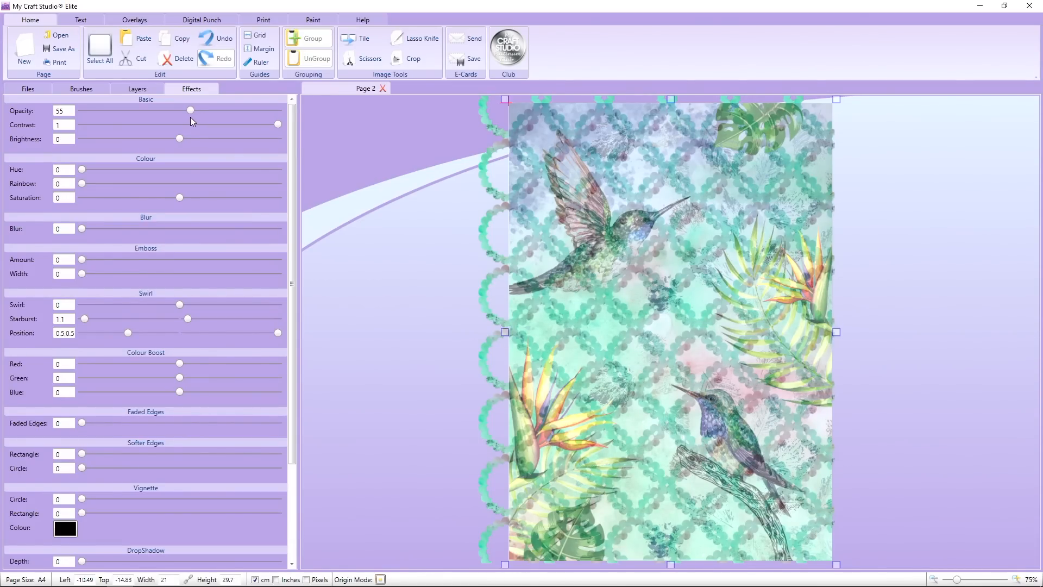
mouse_move(187, 116)
left_mouse_down()
mouse_move(106, 122)
mouse_move(200, 120)
left_mouse_up()
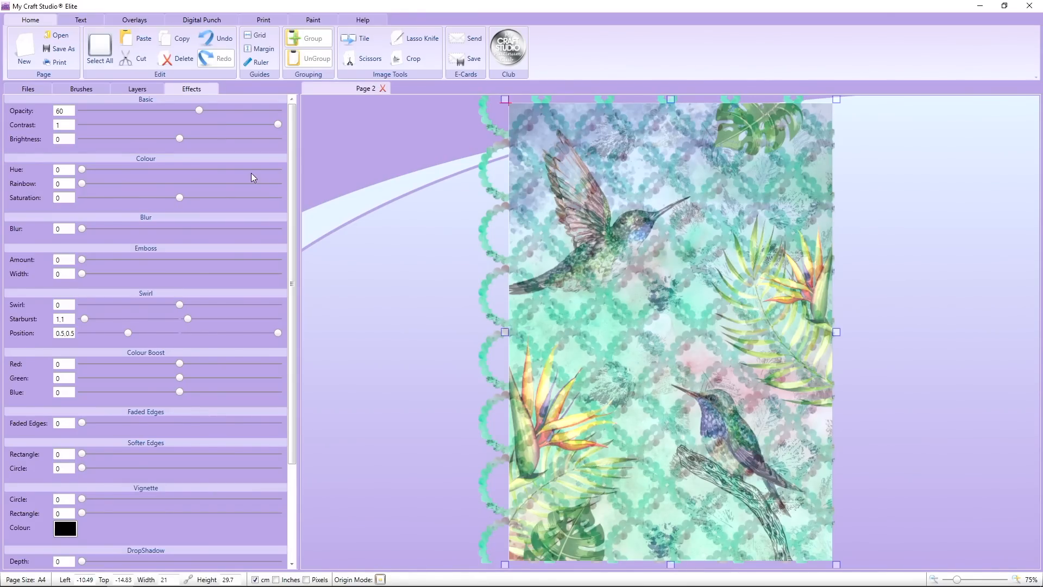
Step: Give the Copy of 09 layer softer rectangular edges with a value of 34
left_click(152, 90)
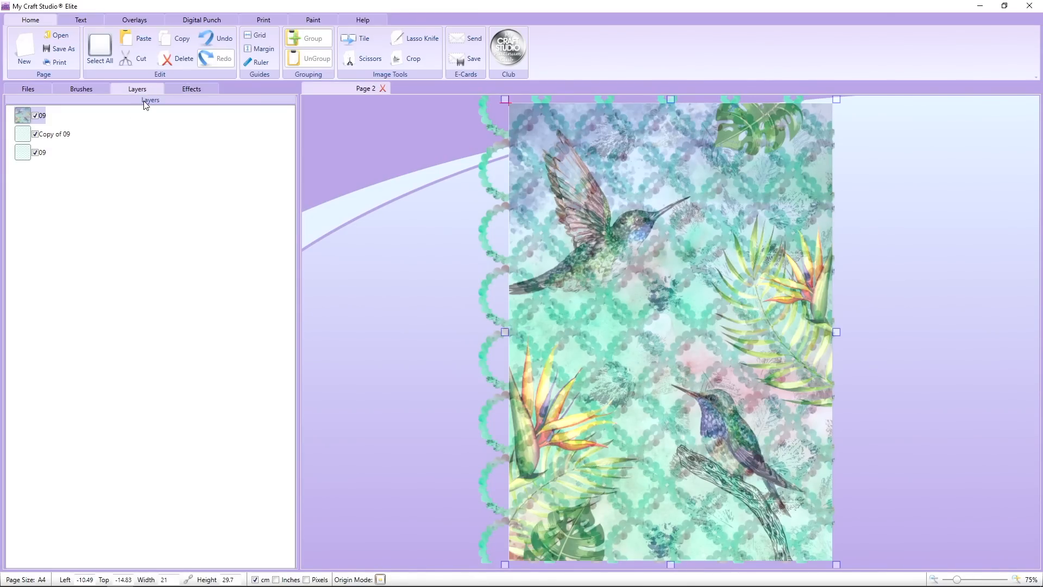
left_click(23, 139)
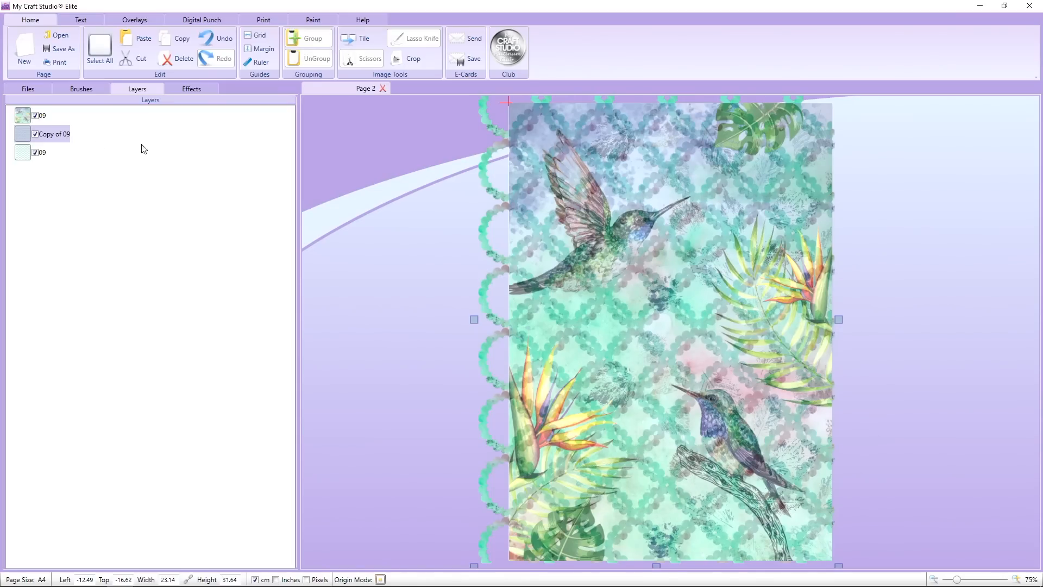
left_click(193, 93)
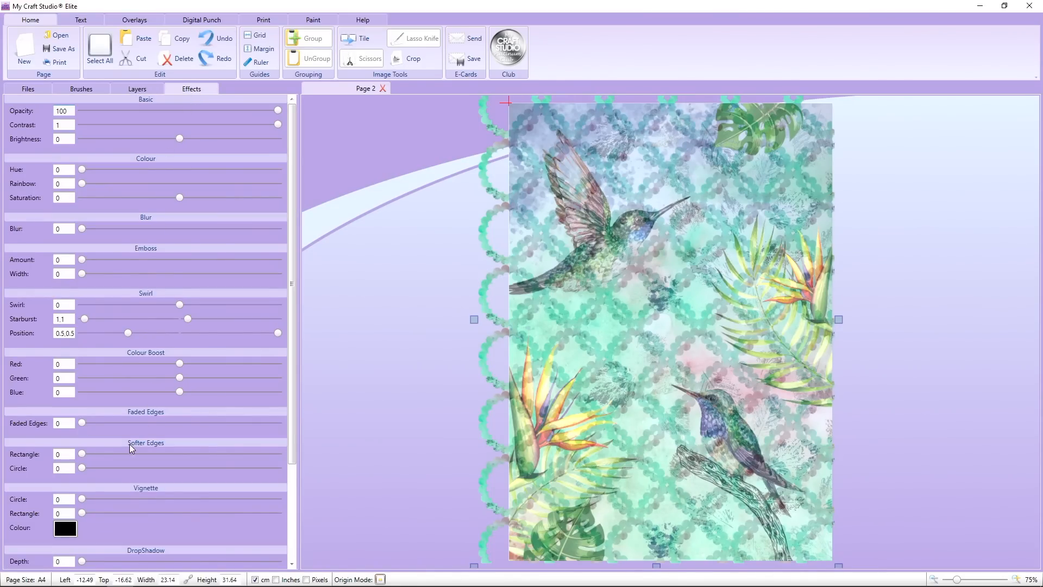
left_click_drag(82, 454, 134, 453)
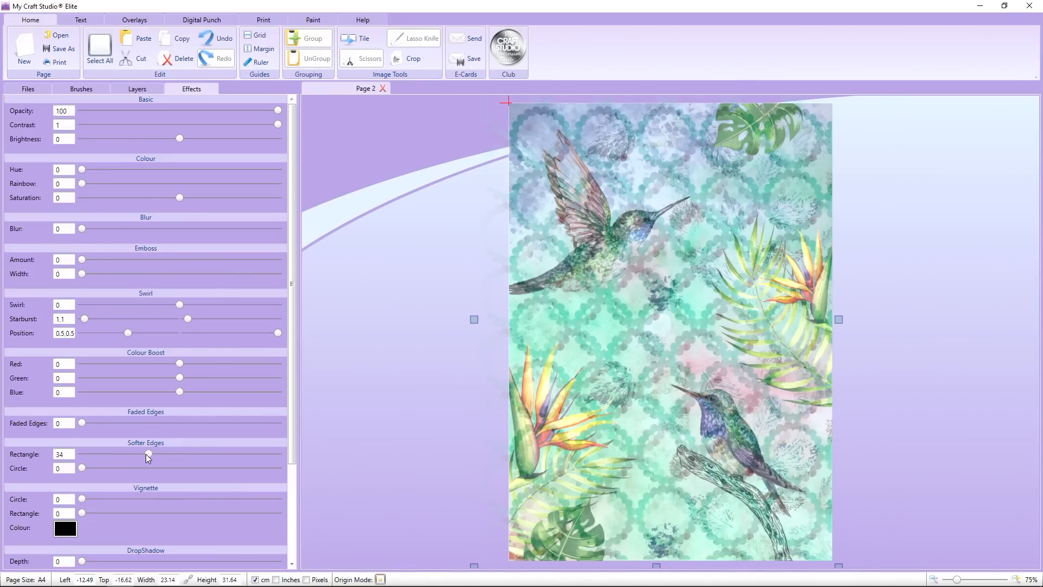
Step: Give the lowest 09 layer softer rectangular edges with a value of 13, and deselect it
left_click(138, 90)
left_click(25, 157)
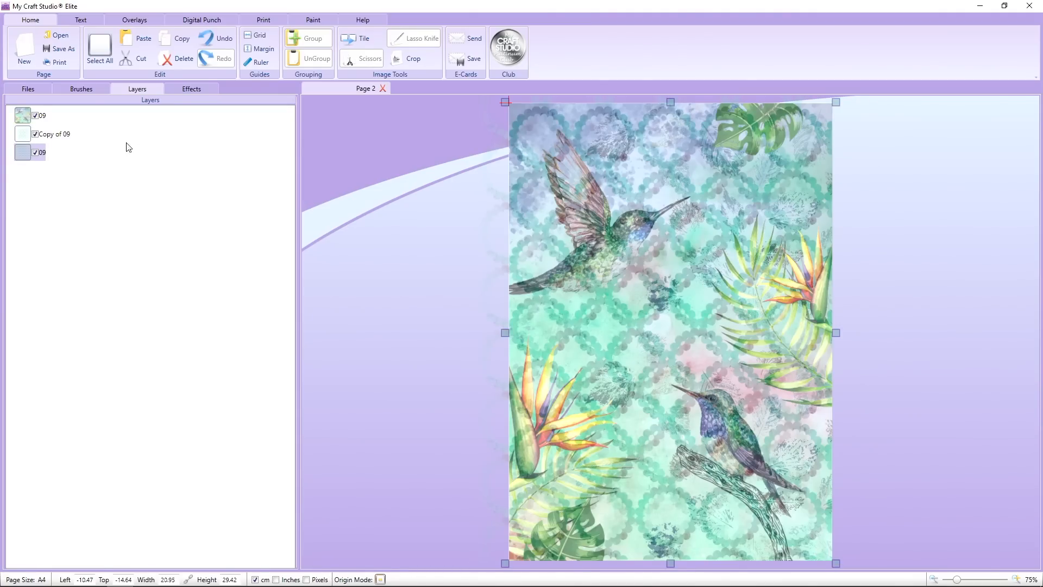
left_click(191, 90)
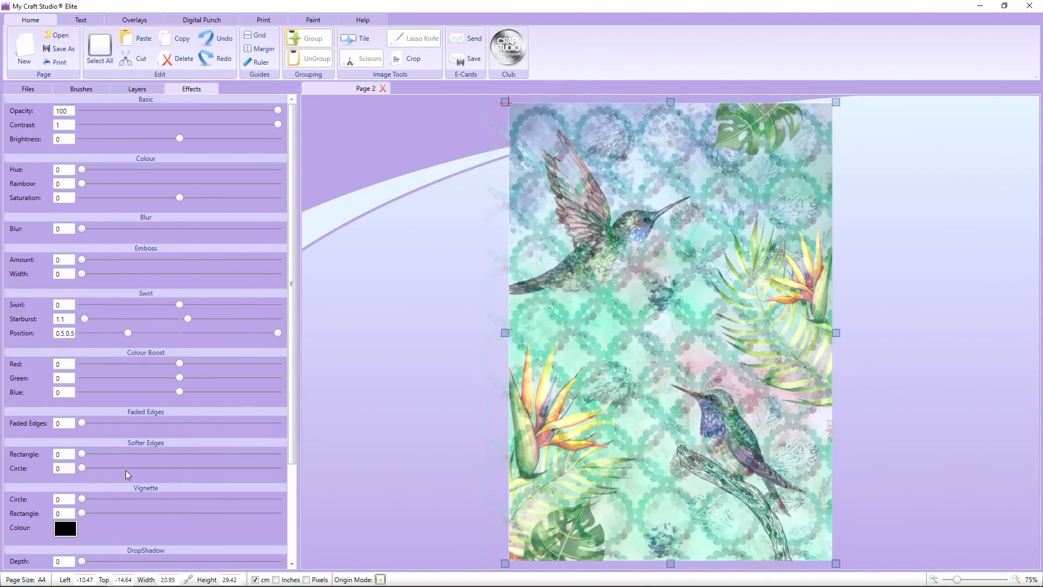
left_click_drag(83, 453, 100, 457)
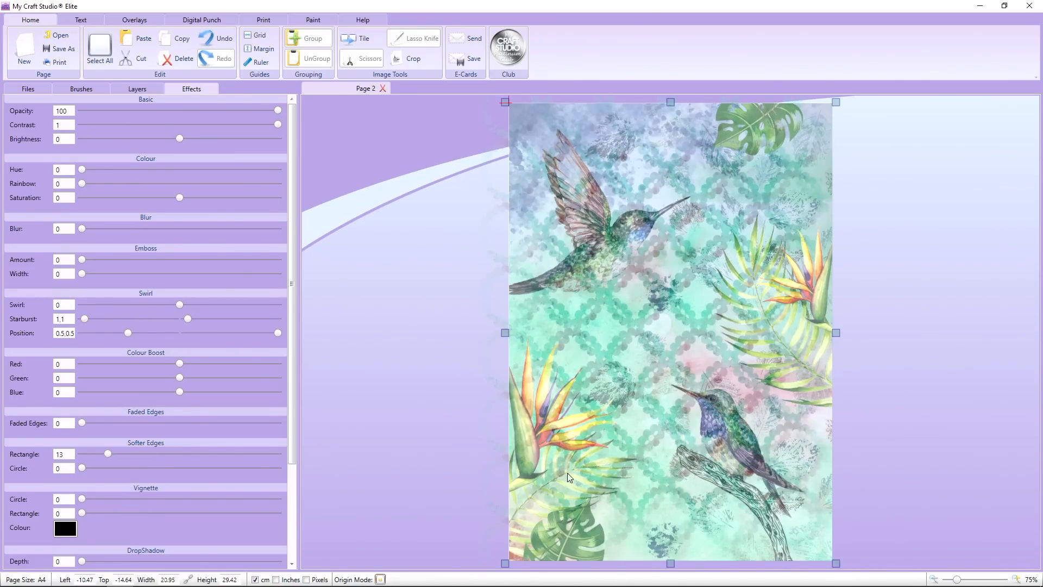
left_click(456, 363)
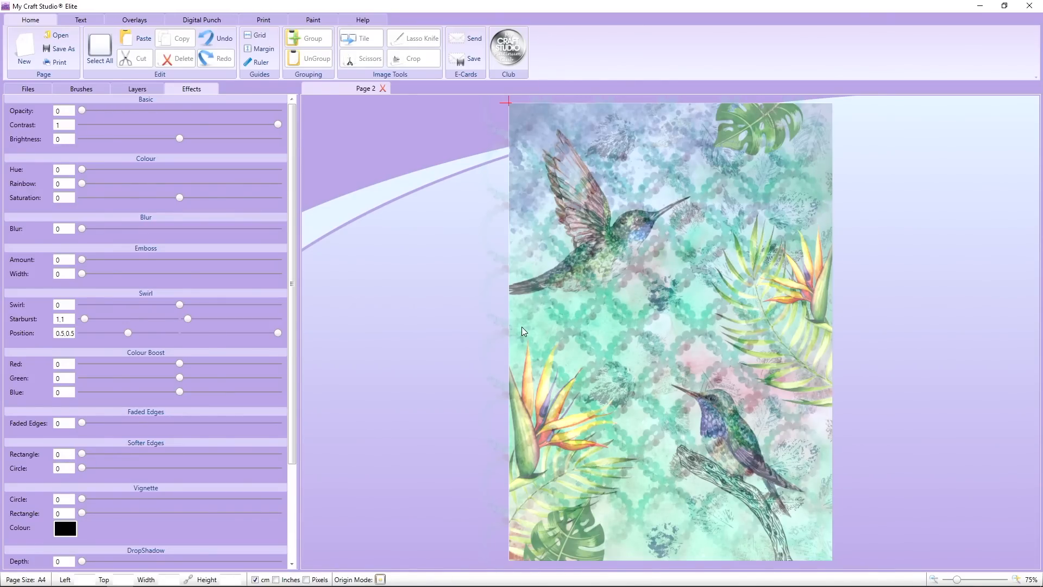
Step: Save the page in Documents as "hummingbird paper" in JPEG Pro Quality format
left_click(60, 48)
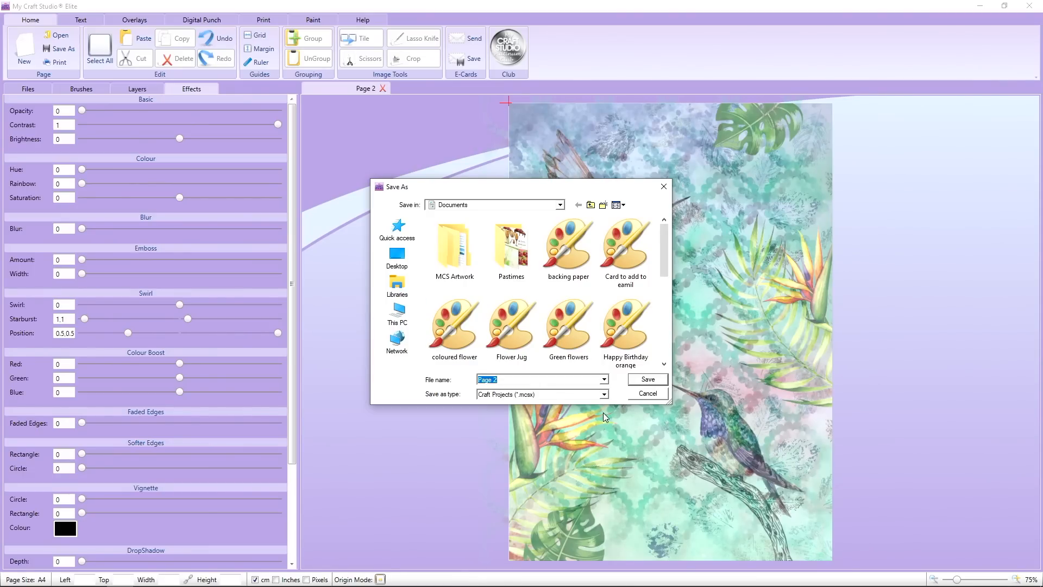
type("hummingbird paper")
left_click(588, 394)
left_click(562, 411)
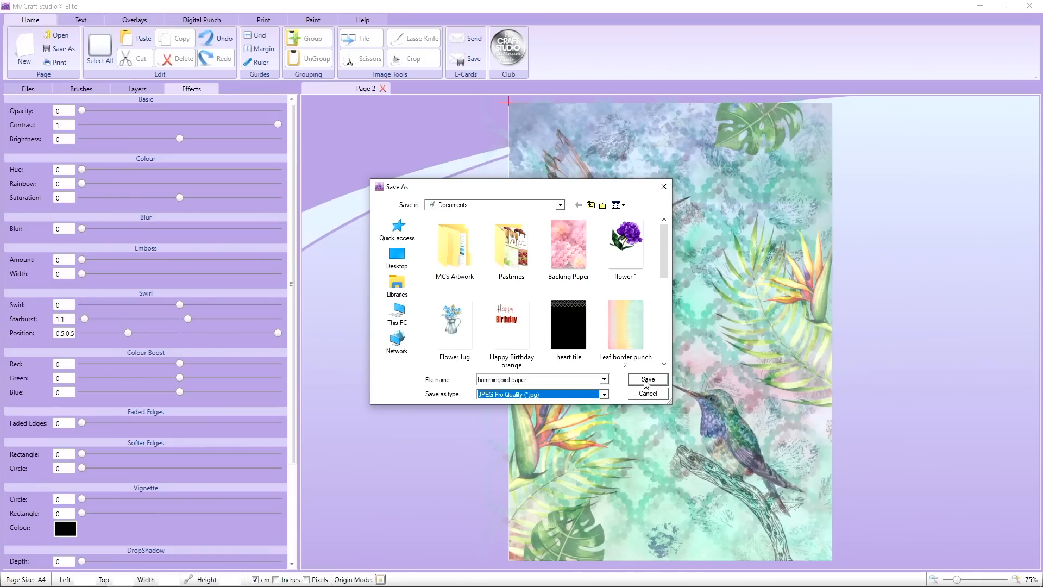
Step: Save the design as hummingbird paper in JPEG Pro Quality format and delete its artwork from the page
left_click(647, 383)
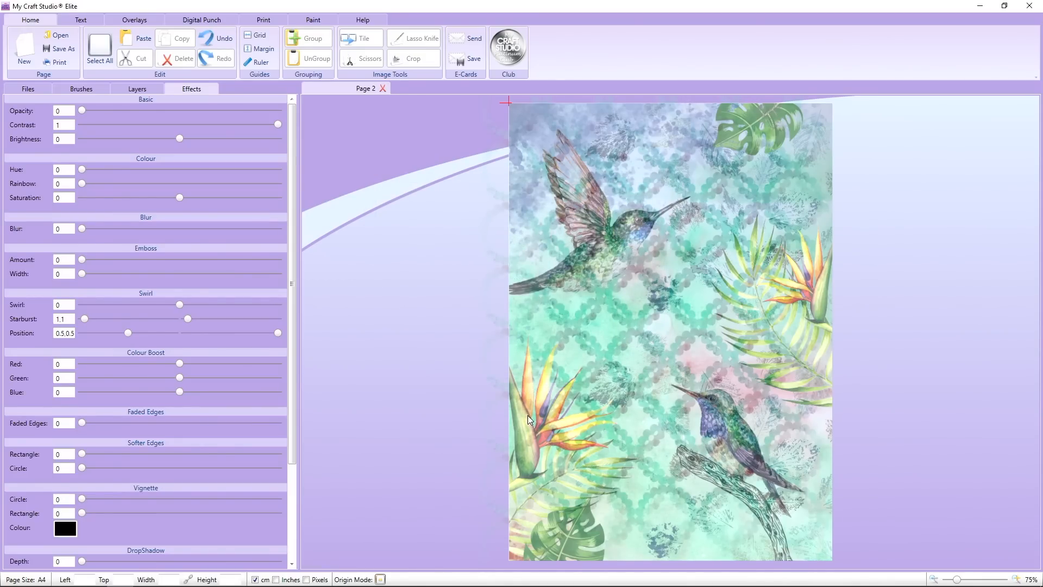
left_click(604, 341)
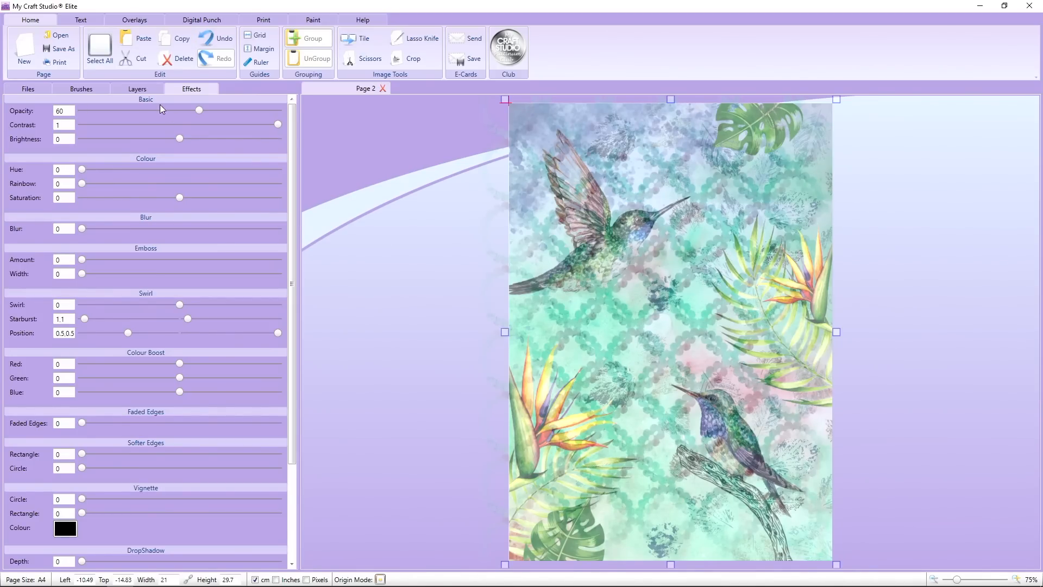
left_click(176, 58)
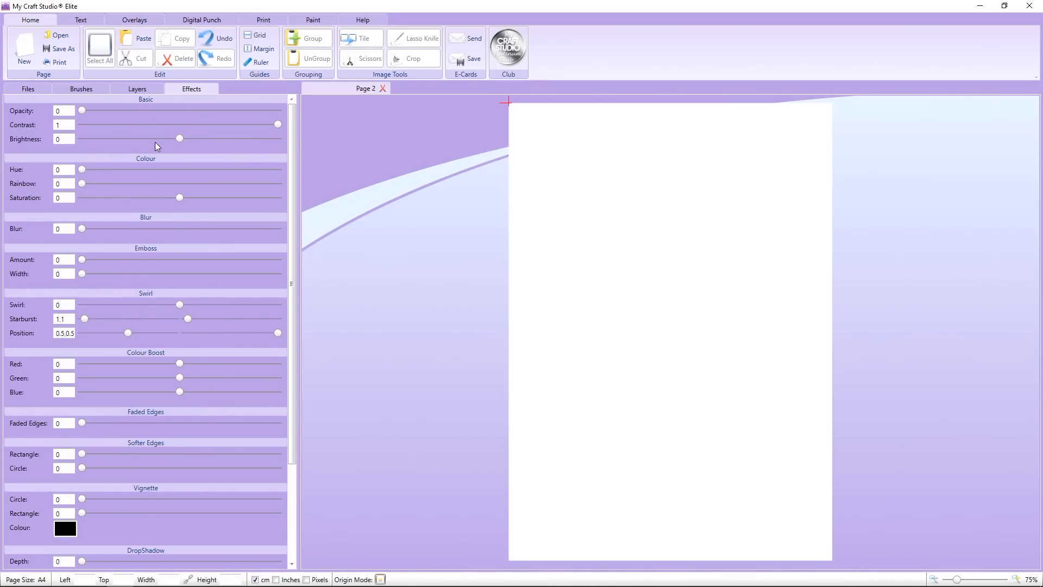
Step: Browse to the Documents folder and place the saved hummingbird paper so it fills the page
left_click(27, 90)
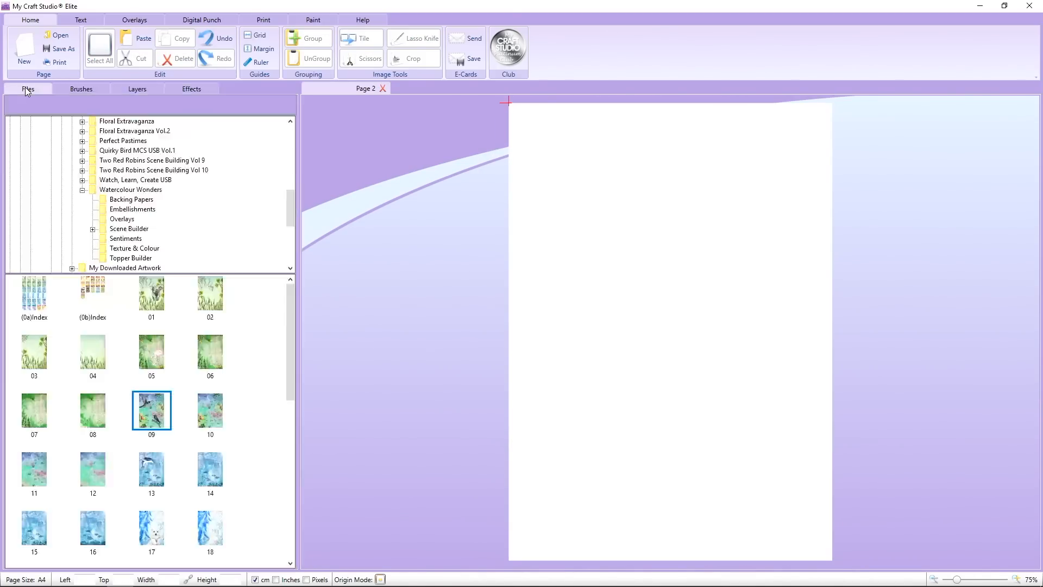
left_click_drag(290, 207, 291, 195)
left_click(85, 121)
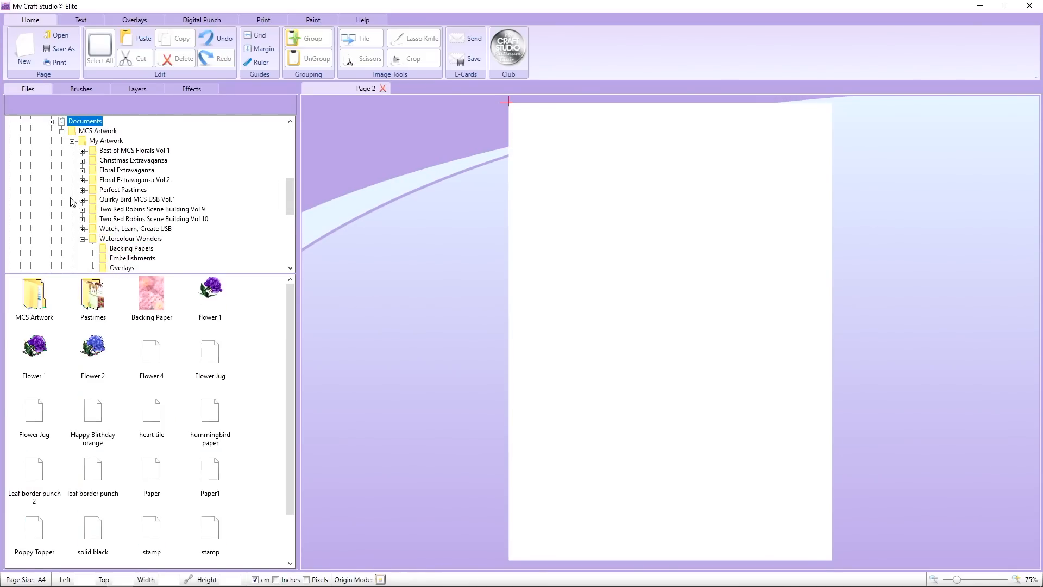
left_click_drag(215, 413, 523, 352)
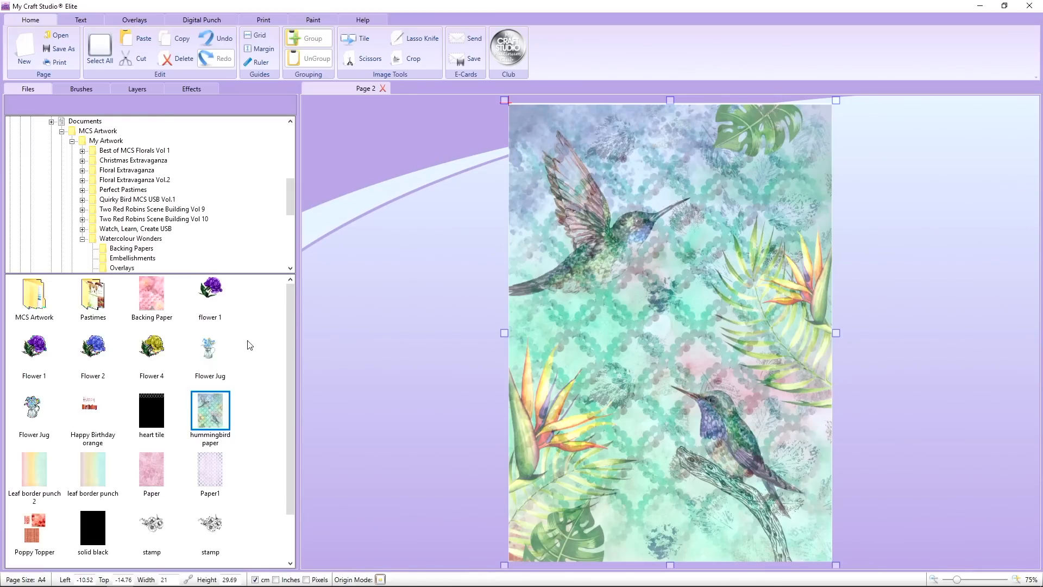
Step: Place Watercolour Wonders backing paper 09 beside the saved paper for comparison and delete it again
scroll(290, 269, "down", 2)
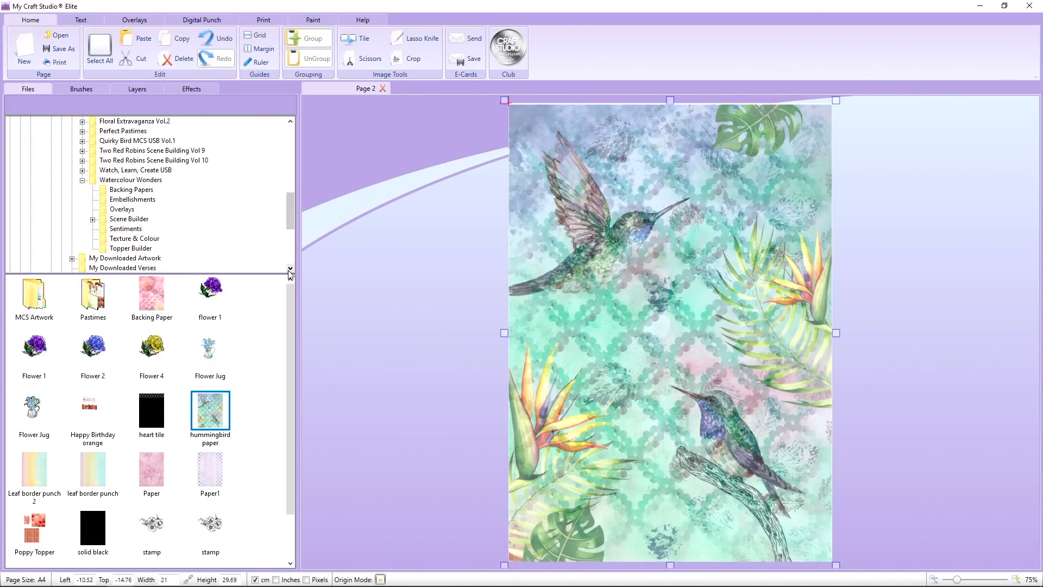
left_click(131, 190)
left_click(153, 418)
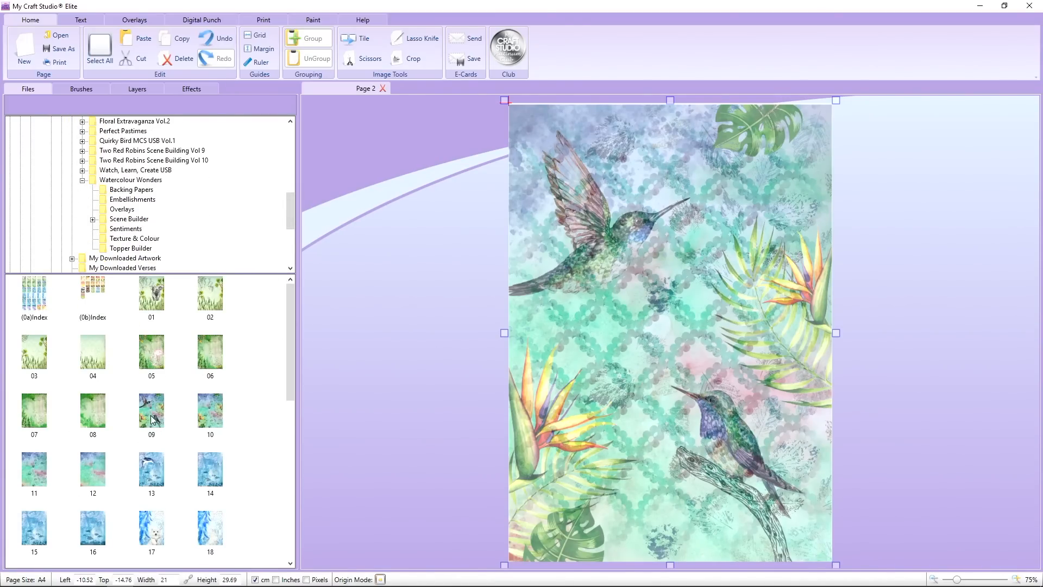
left_click(490, 293)
left_click_drag(605, 399, 536, 337)
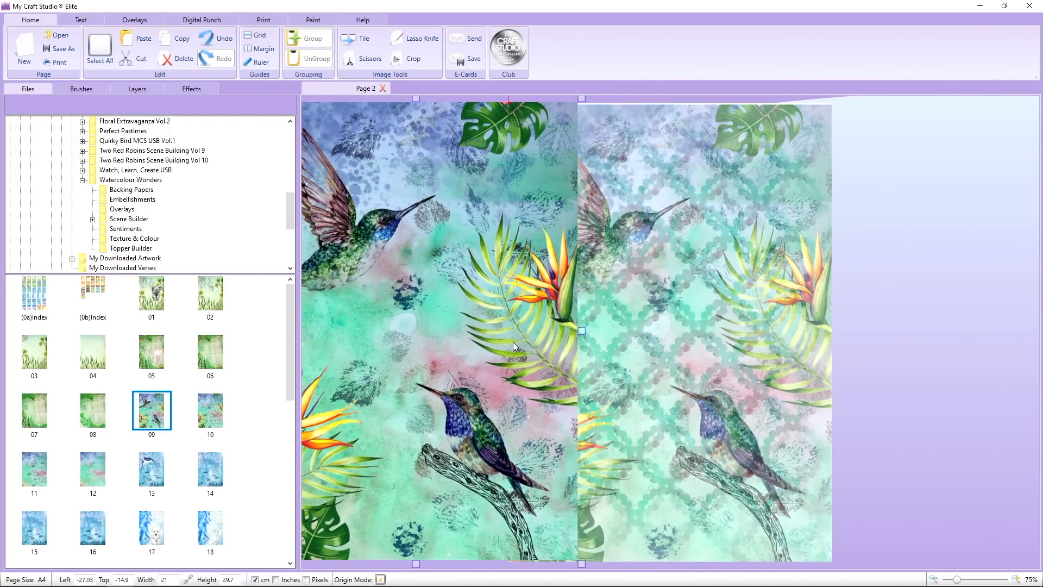
key("Delete")
Step: Place plain backing paper 12 beside the saved paper for comparison and delete it again
left_click_drag(92, 472, 389, 308)
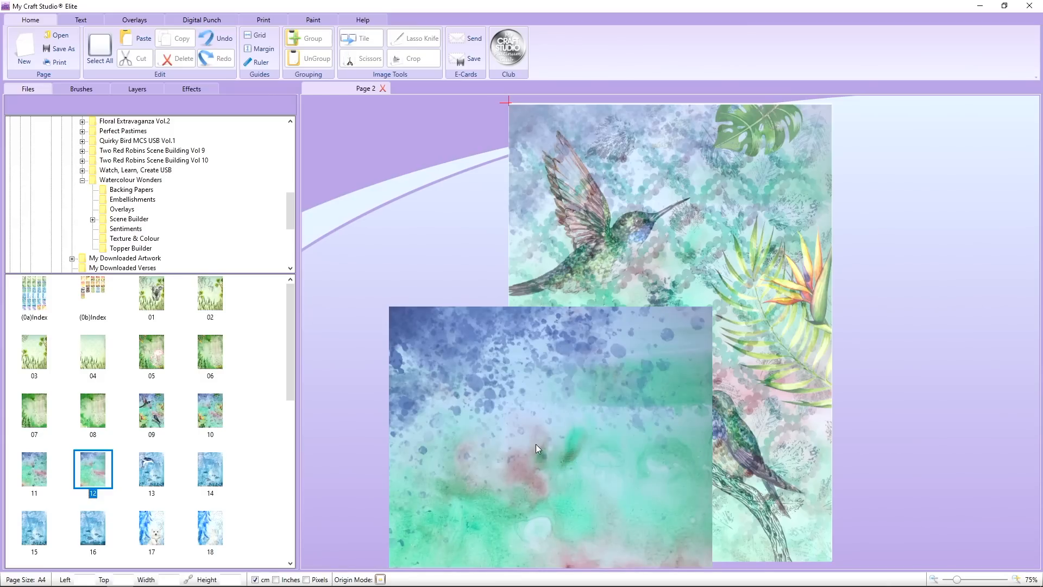
left_click_drag(536, 444, 400, 157)
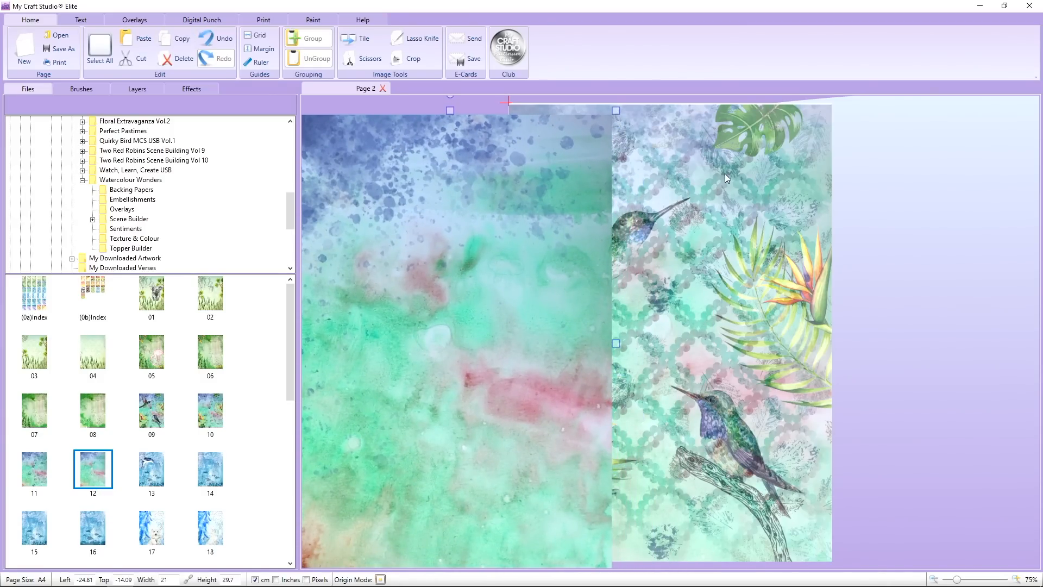
left_click_drag(464, 430, 455, 420)
key("Delete")
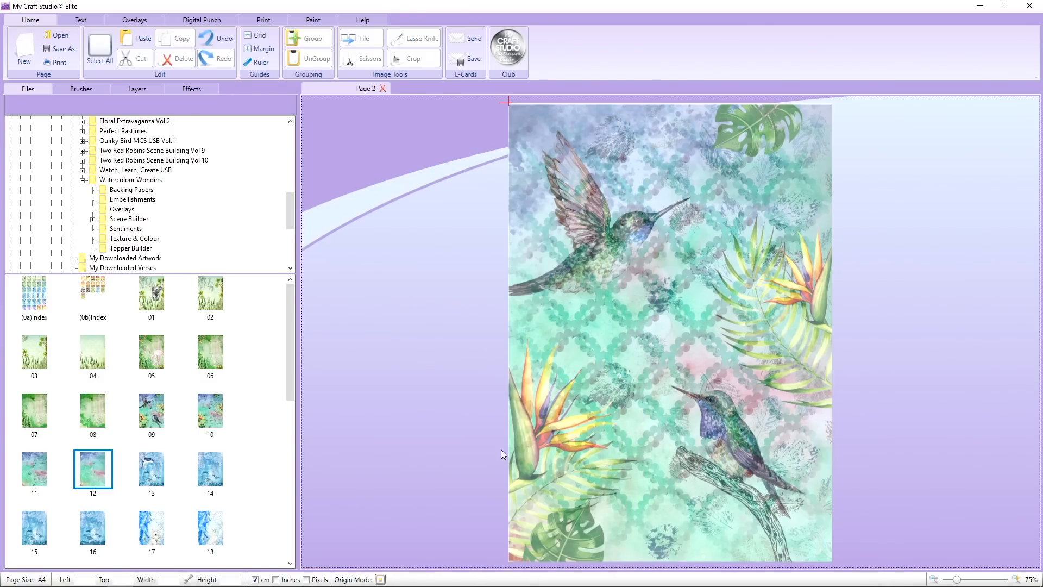
Step: Try the Rainbow effect on the placed hummingbird paper and delete the paper from the page
left_click(630, 347)
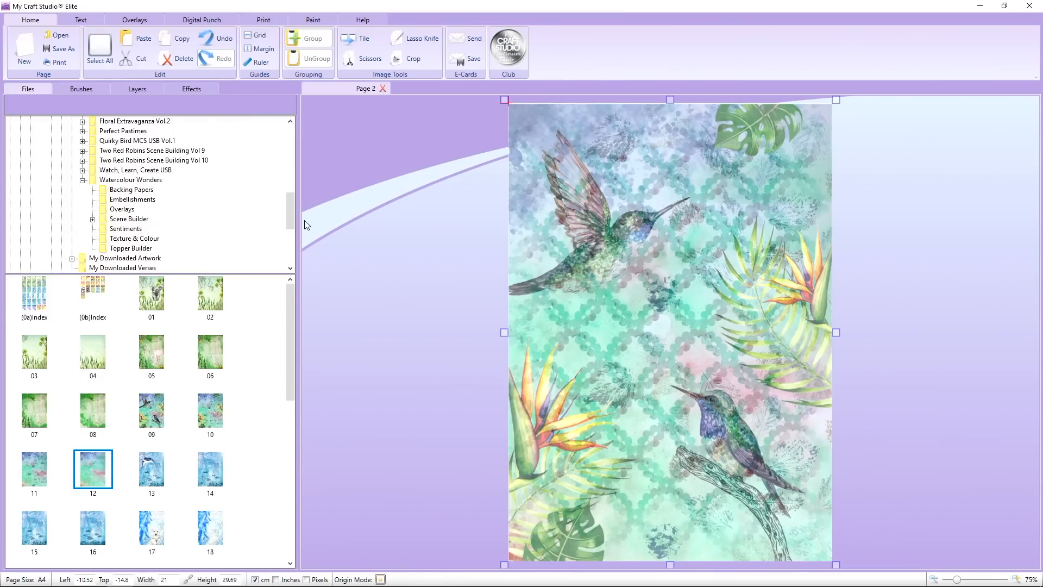
left_click(195, 89)
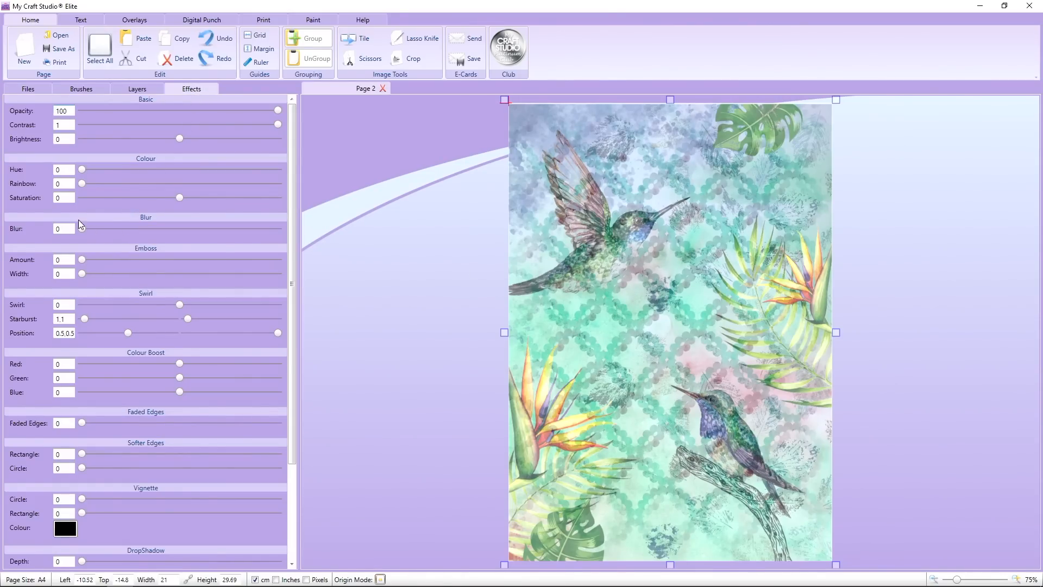
mouse_move(82, 183)
left_mouse_down()
mouse_move(194, 196)
mouse_move(279, 182)
mouse_move(77, 183)
left_mouse_up()
left_click(601, 258)
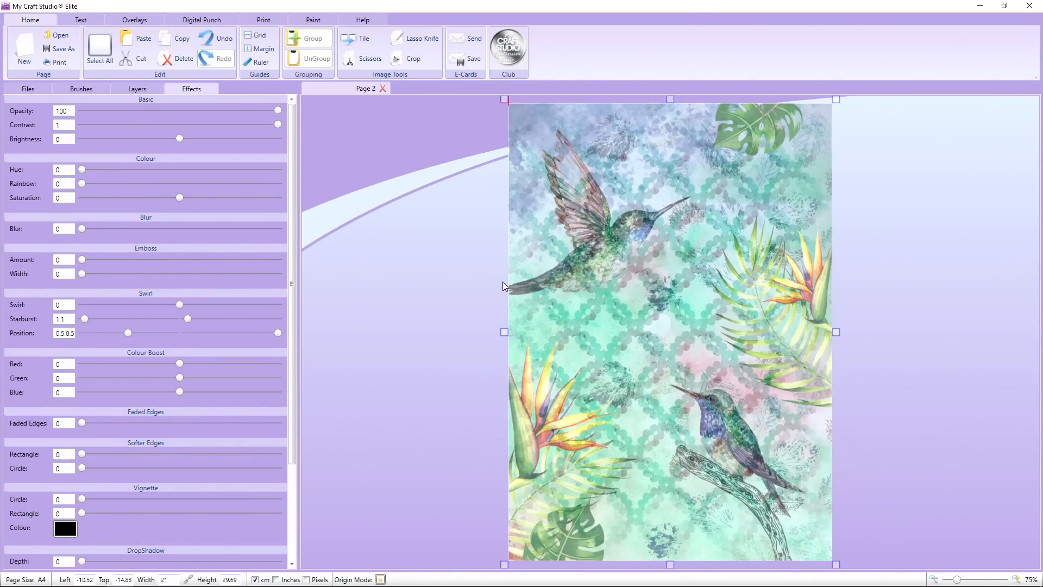
key("Delete")
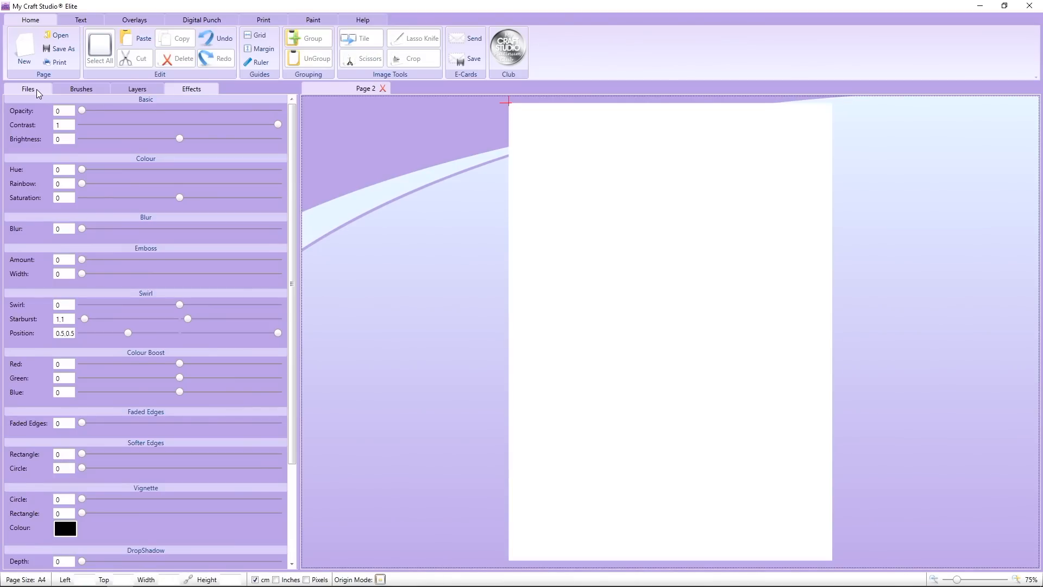
Step: Place the framed polar bear, item 14 of the Watercolour Wonders Embellishments folder, in the upper half of the page
left_click(37, 90)
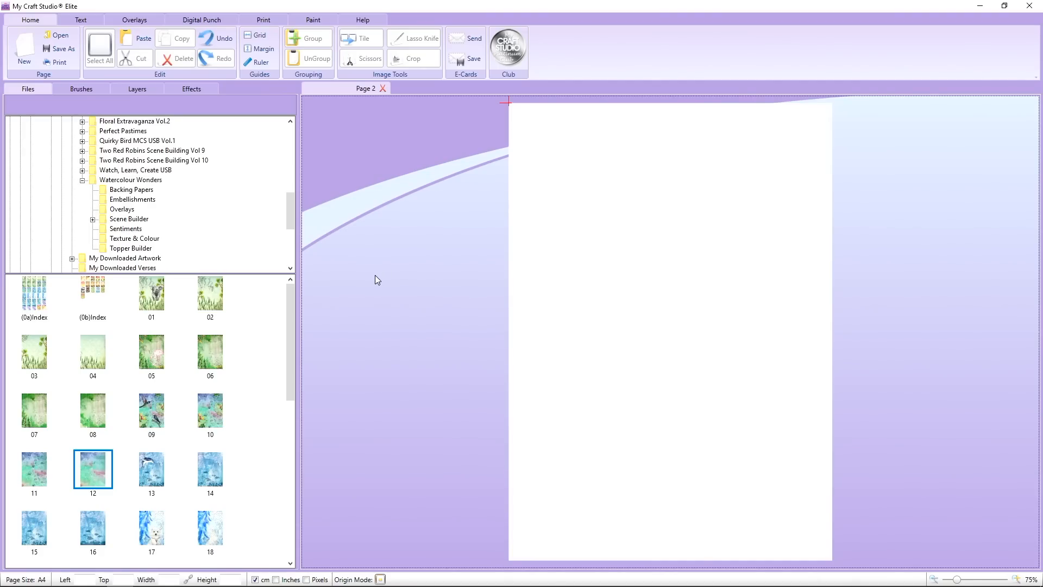
left_click(136, 199)
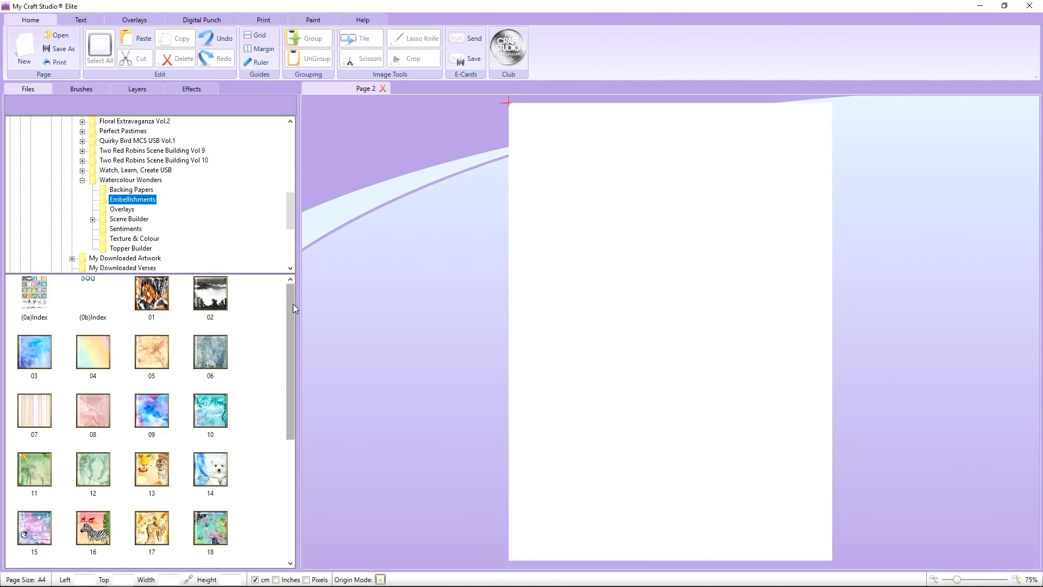
left_click_drag(292, 308, 285, 378)
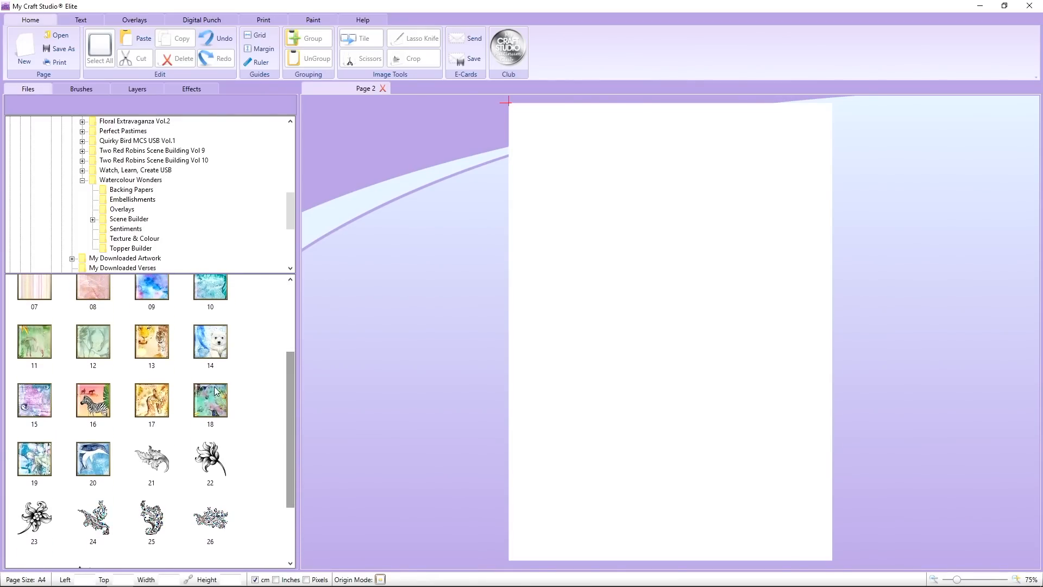
left_click_drag(214, 348, 721, 376)
left_click_drag(616, 312, 627, 302)
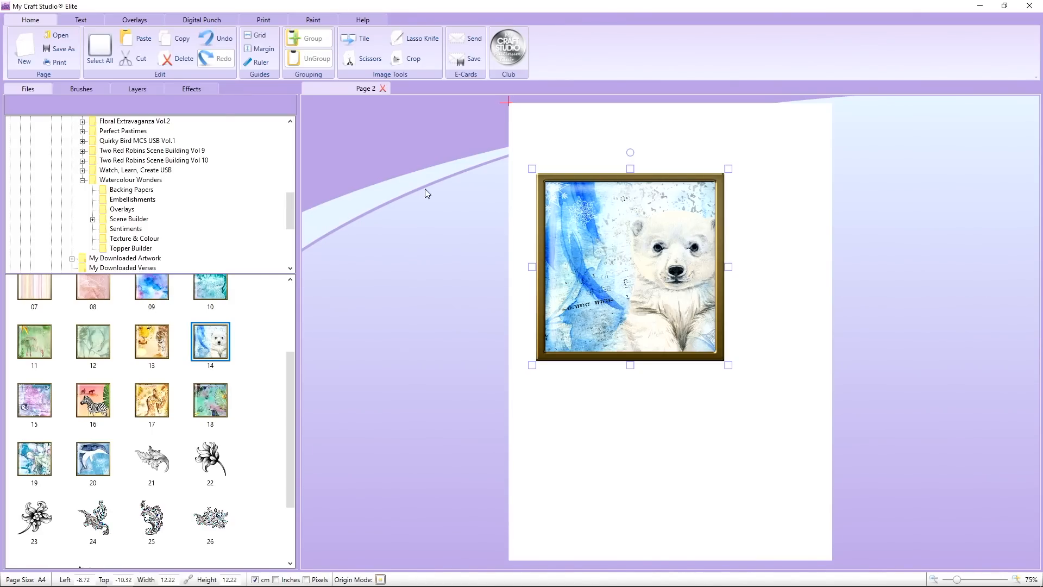
Step: Try a hue shift on the whole framed polar bear image and return the hue to 0
left_click(192, 89)
mouse_move(79, 168)
left_mouse_down()
mouse_move(271, 168)
mouse_move(75, 170)
left_mouse_up()
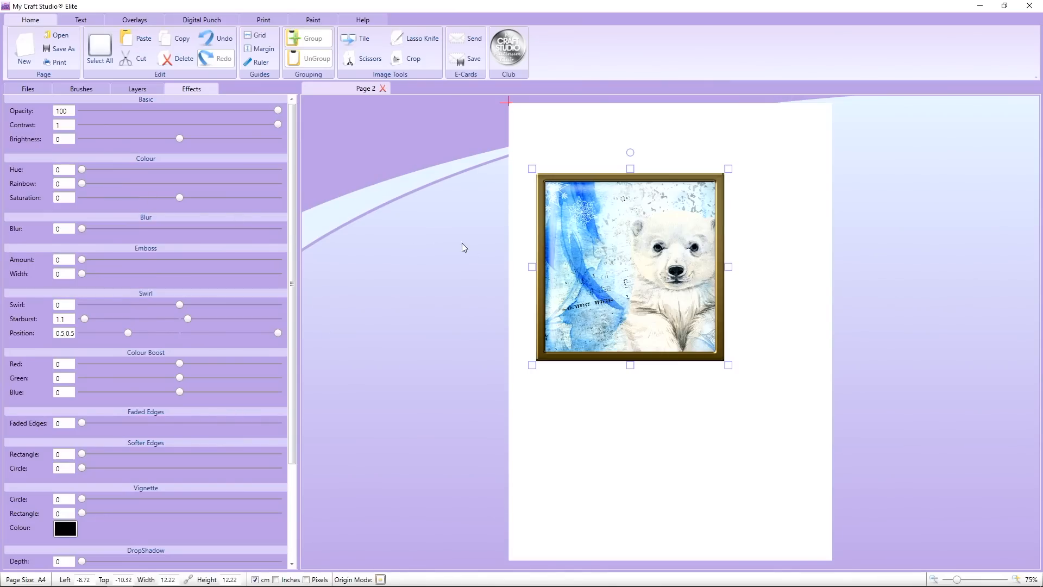
Step: Duplicate the framed polar bear directly on top of the original and check both copies in the layer list
right_click(591, 242)
left_click(612, 263)
right_click(611, 259)
left_click(630, 295)
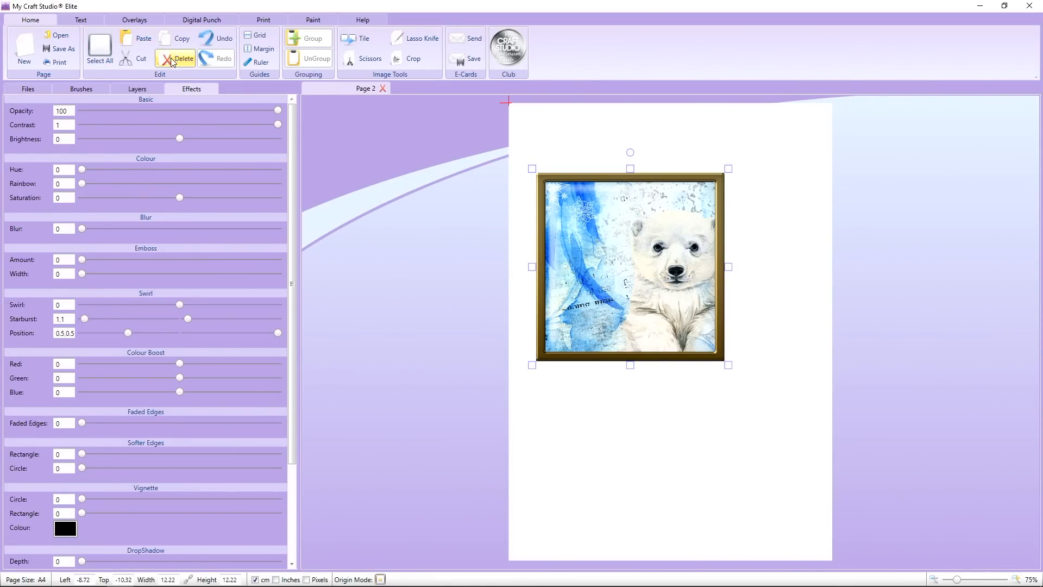
left_click(139, 89)
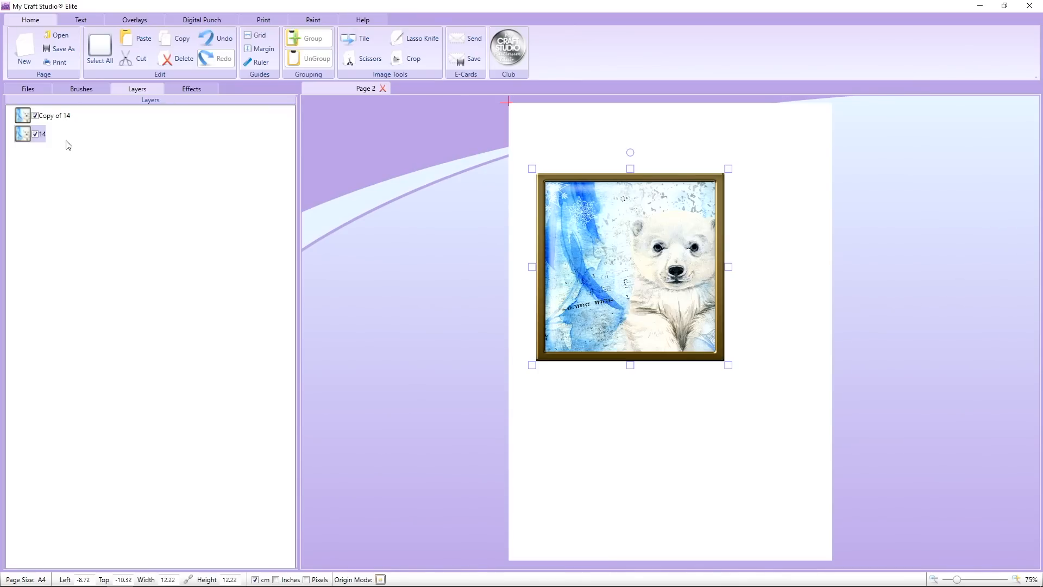
left_click(552, 138)
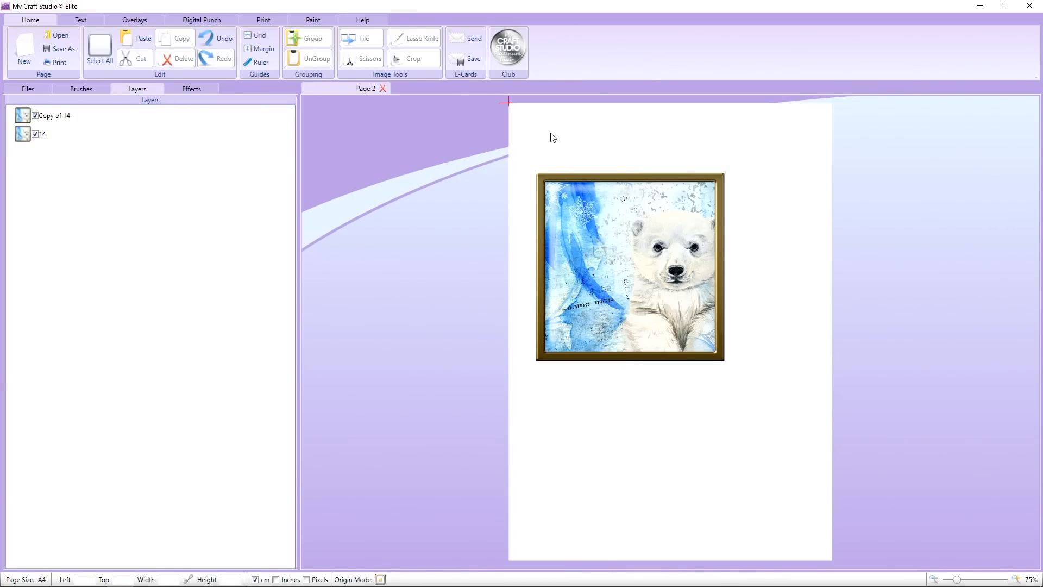
Step: Add a square digital punch over the top copy, sized about 11.12 by 11.05 cm to cover the picture inside the frame
left_click(561, 177)
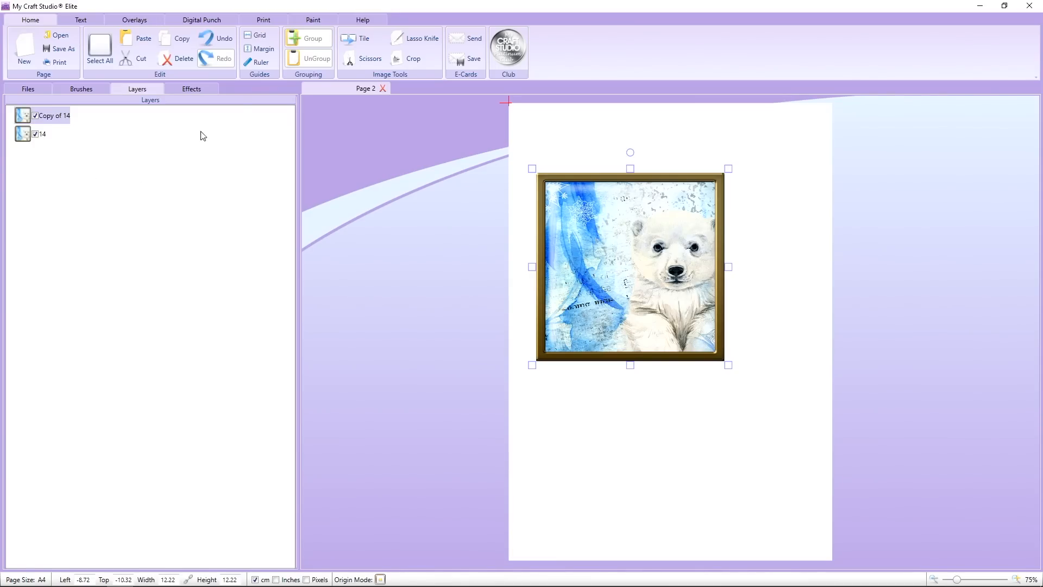
left_click(221, 23)
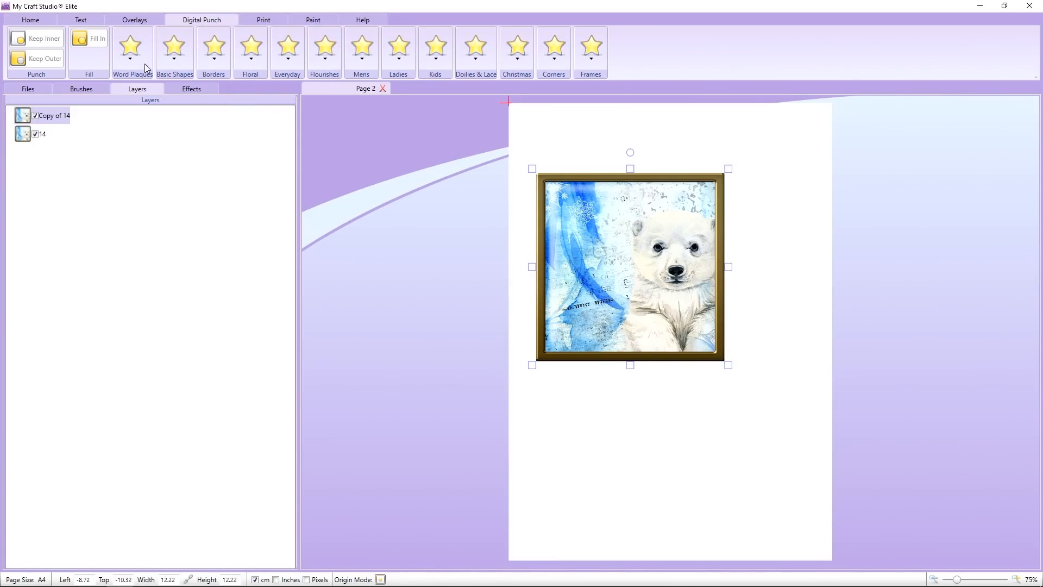
left_click(174, 54)
scroll(300, 152, "down", 5)
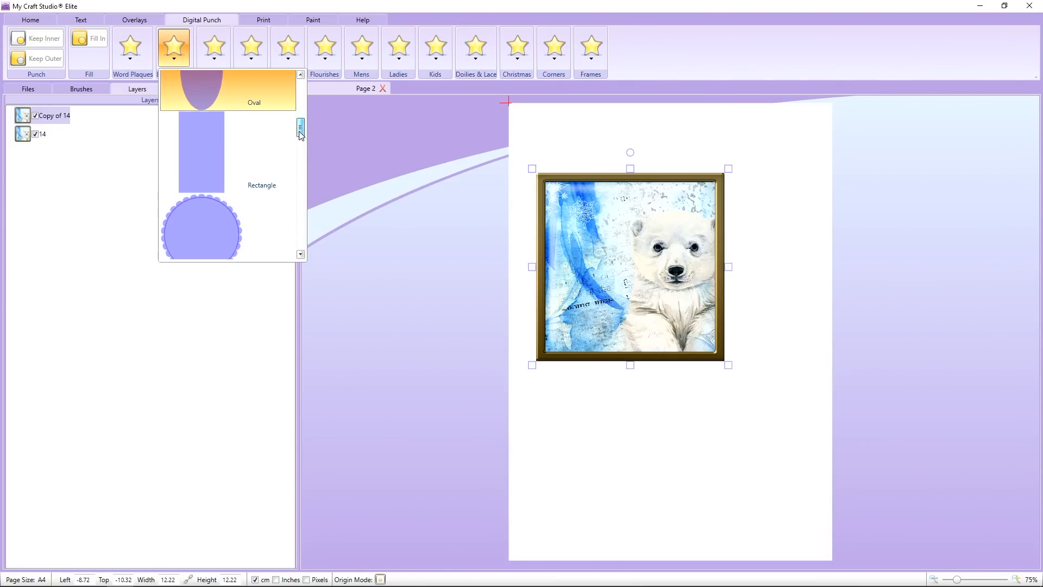
left_click_drag(297, 163, 299, 212)
left_click(194, 156)
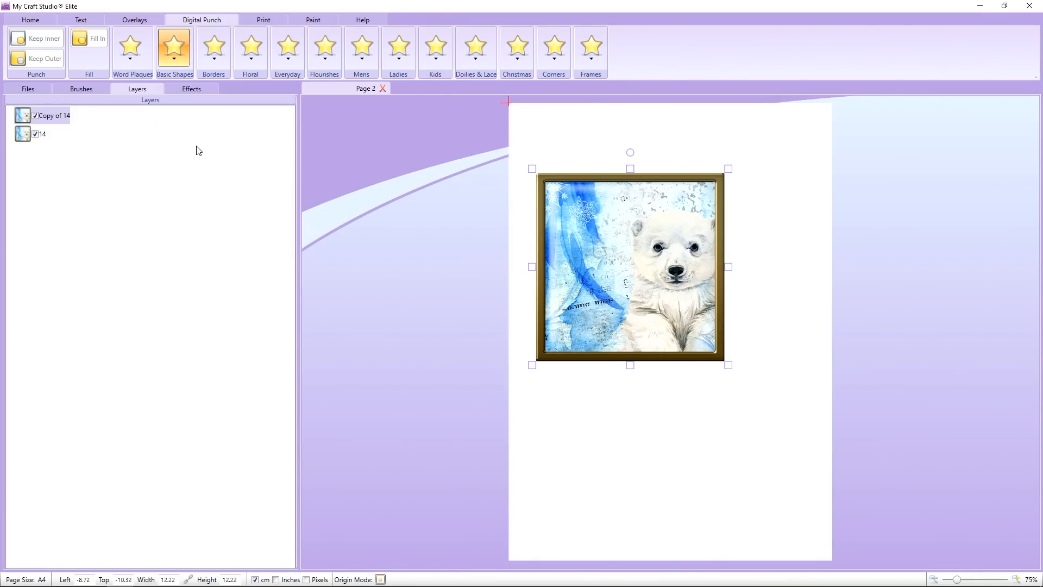
left_click_drag(576, 155, 608, 229)
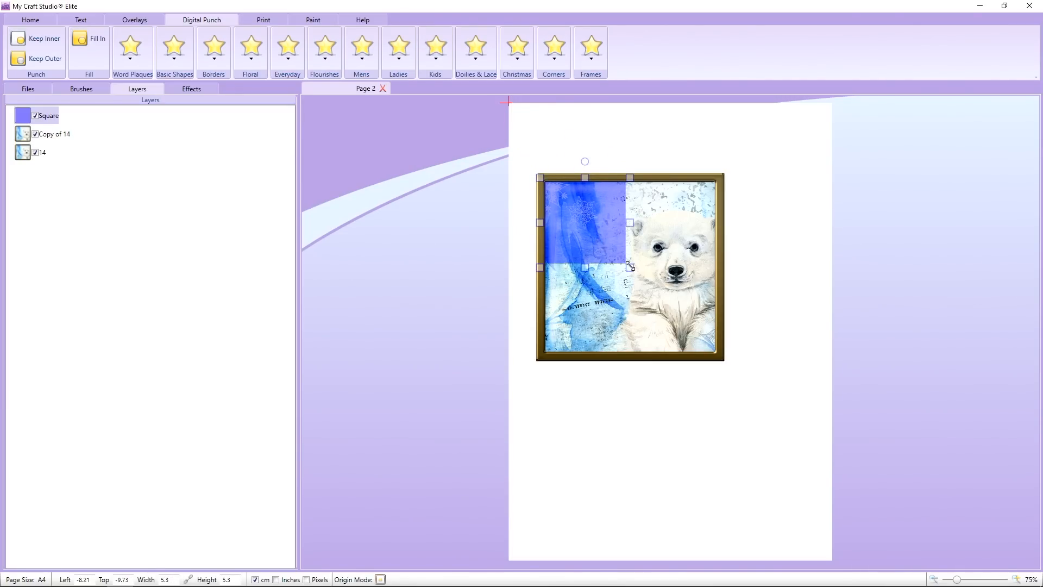
left_click_drag(630, 267, 742, 354)
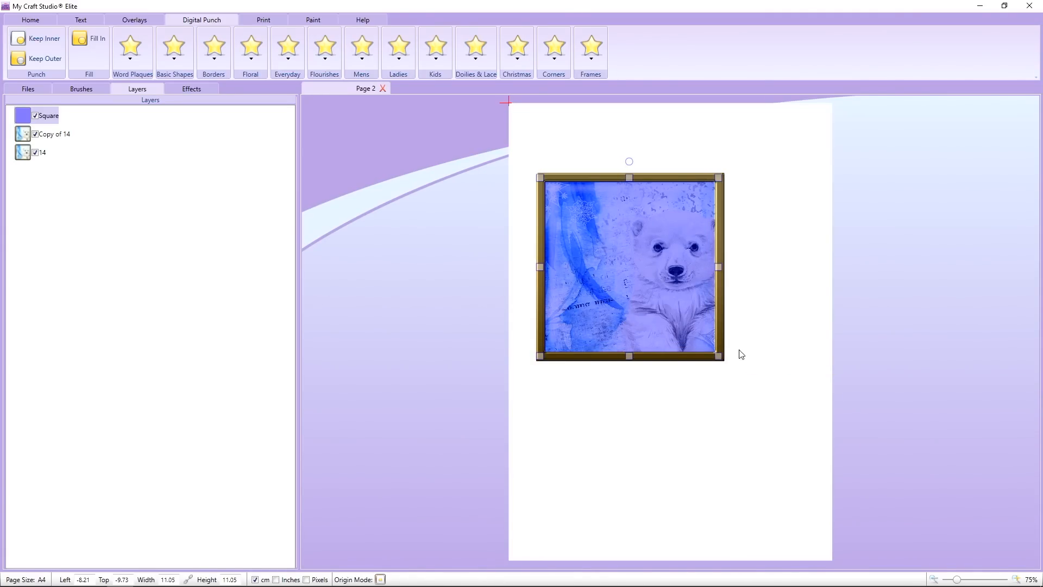
left_click_drag(717, 270, 718, 269)
Step: Punch the top copy with Keep Outer so only its frame remains, and delete the square punch shape
left_click(44, 59)
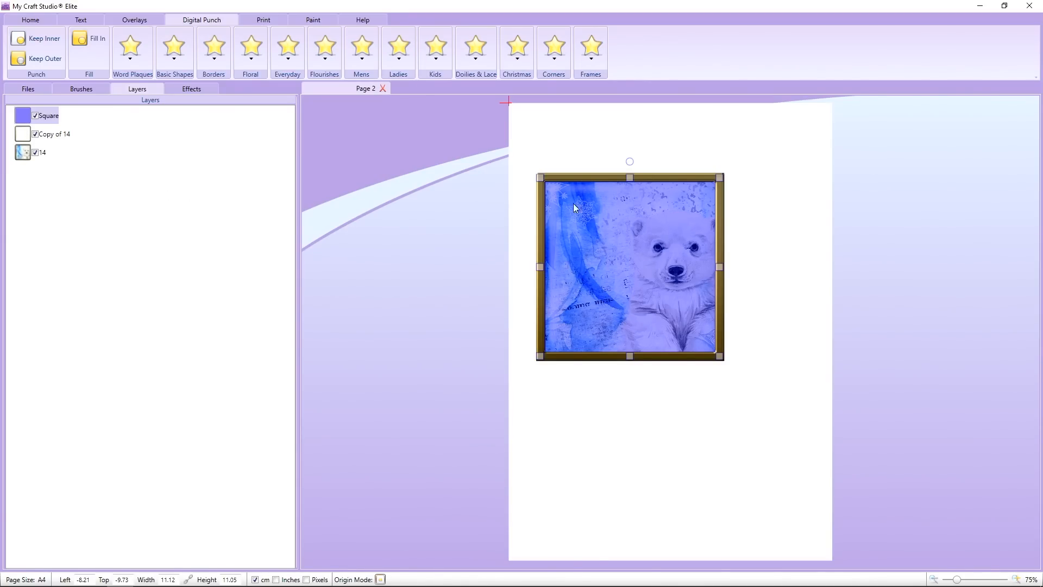
key("Delete")
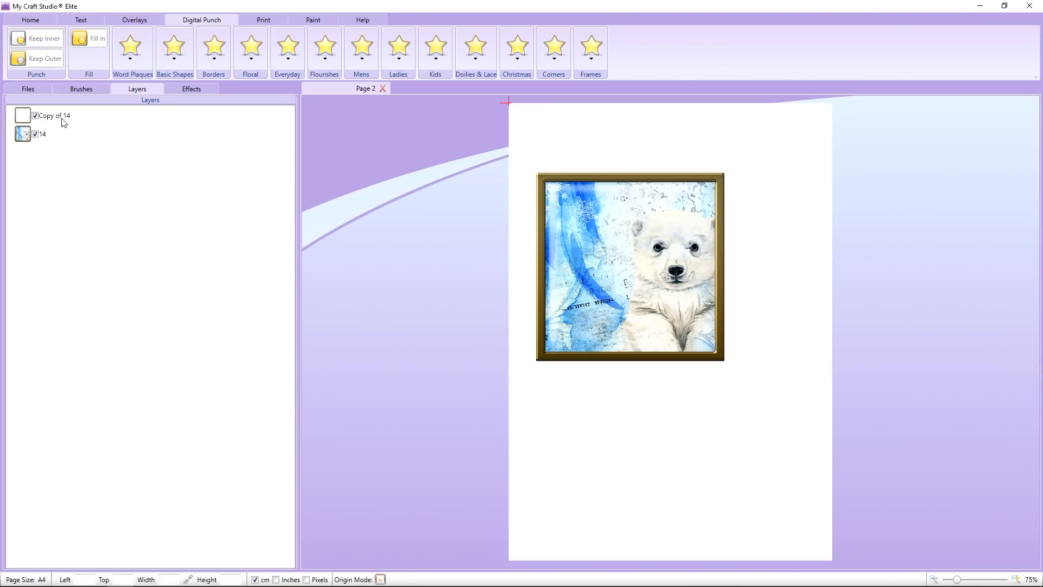
Step: Set the hue of the cut-out frame layer, Copy of 14, to 177
left_click(25, 119)
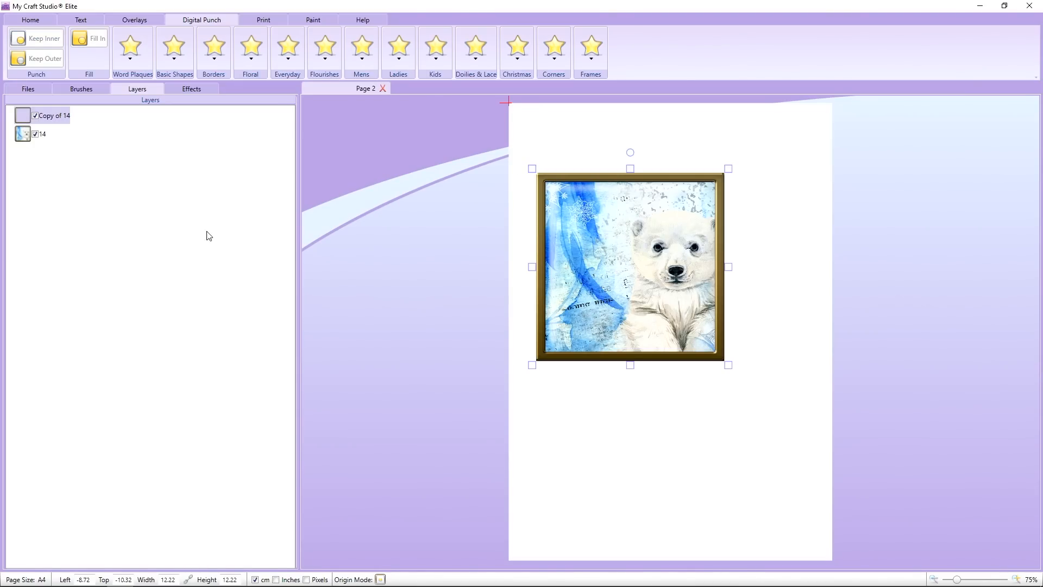
left_click(192, 89)
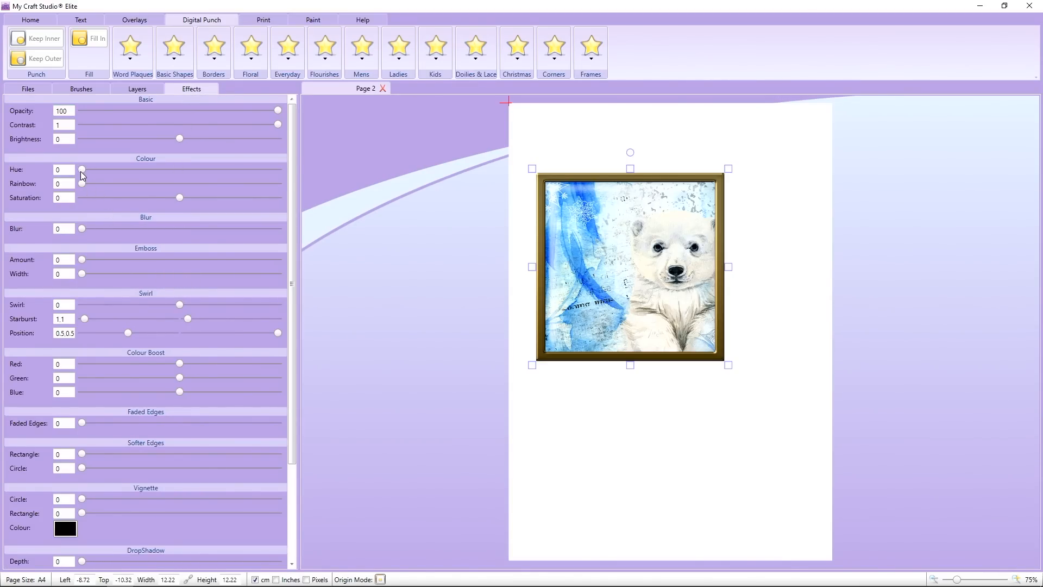
left_click_drag(81, 171, 172, 178)
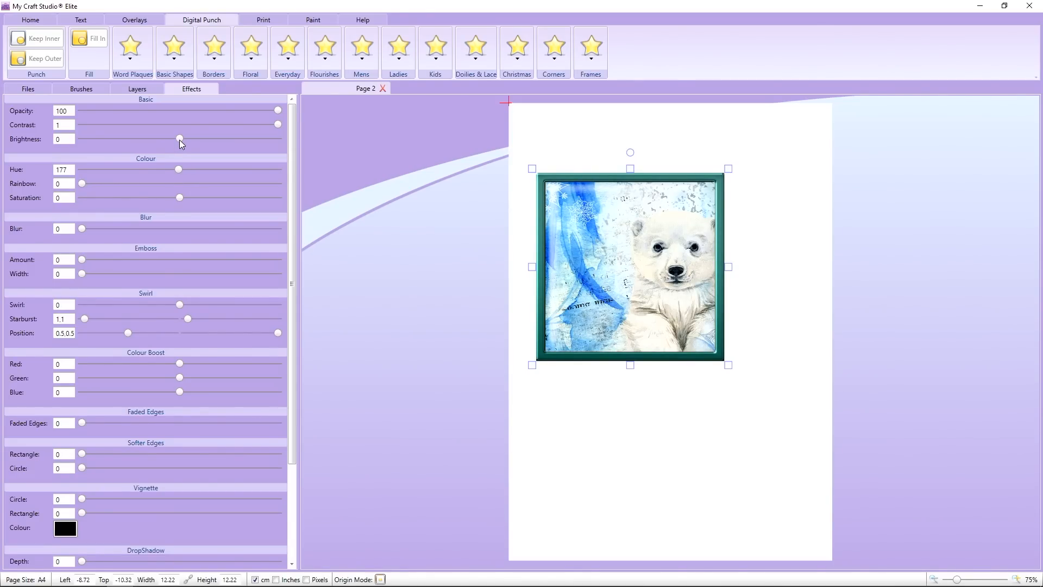
Step: Set the frame layer's brightness to 0.18 and compare it with the original by hiding and showing Copy of 14
left_click_drag(180, 139, 200, 144)
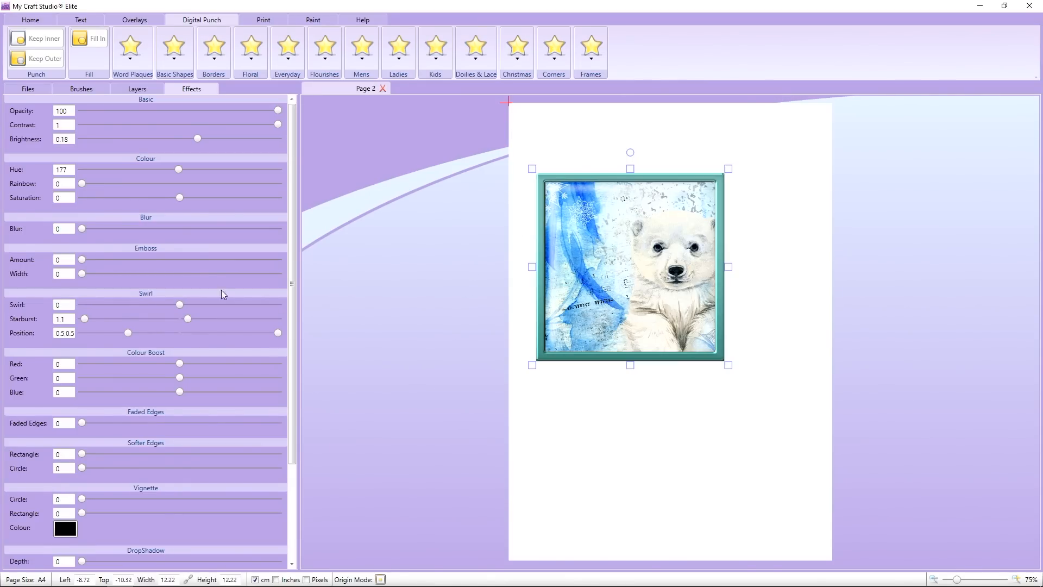
left_click(148, 91)
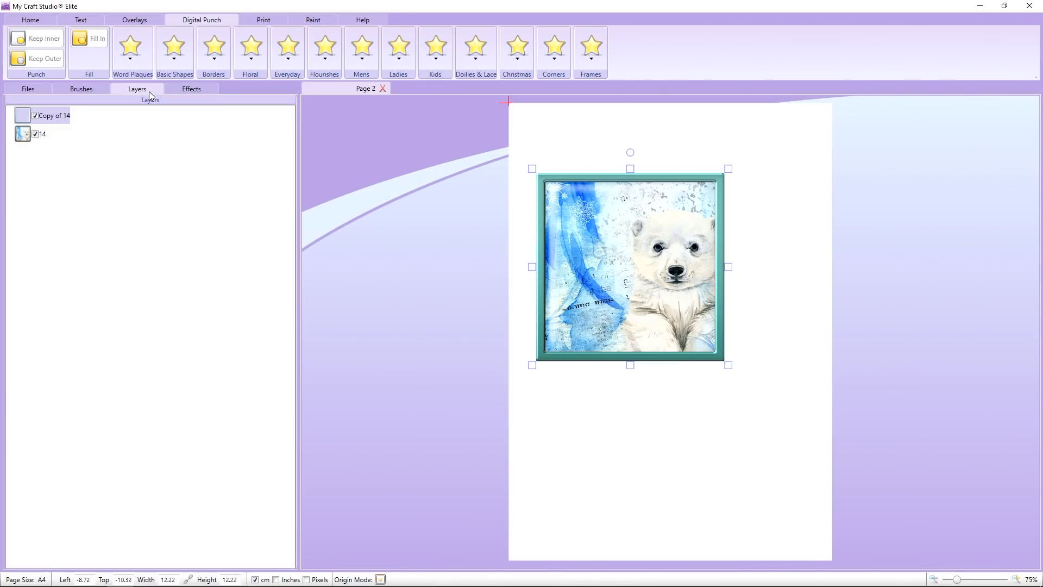
left_click(37, 117)
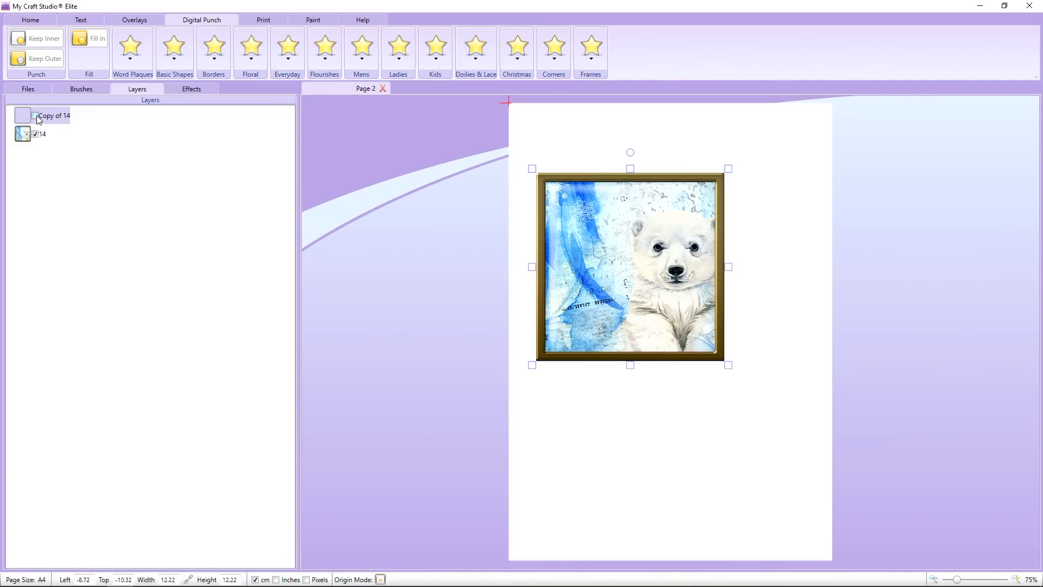
left_click(37, 117)
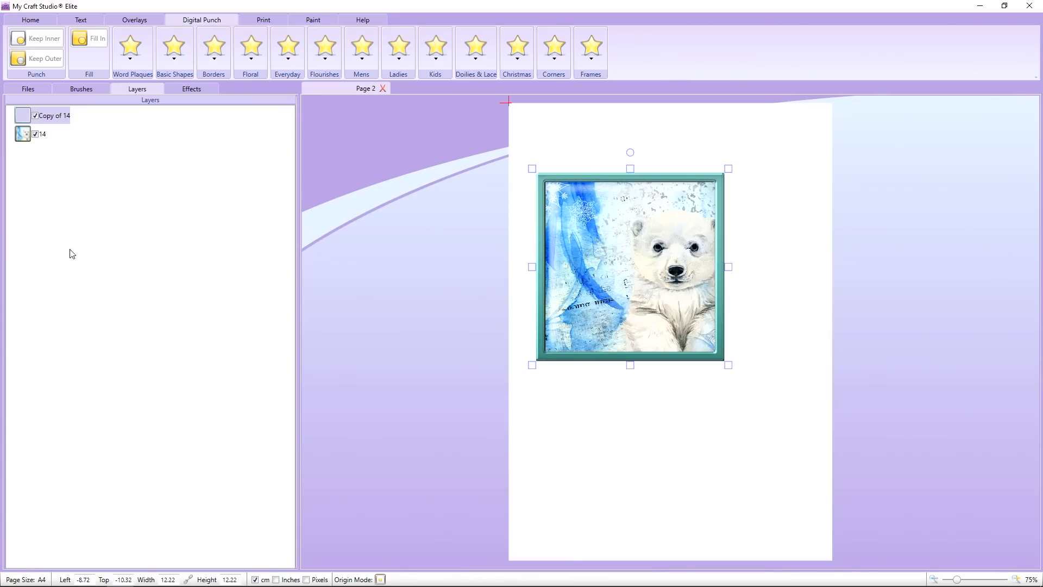
Step: Hide and show layers 14 and Copy of 14 in turn to examine the recoloured frame separately from the original picture
left_click(35, 134)
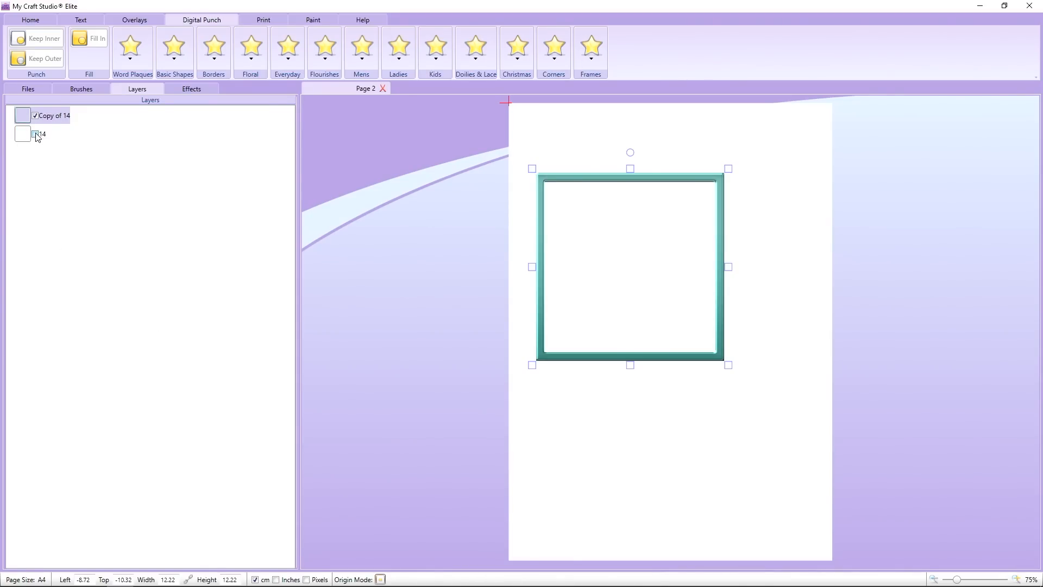
left_click(35, 134)
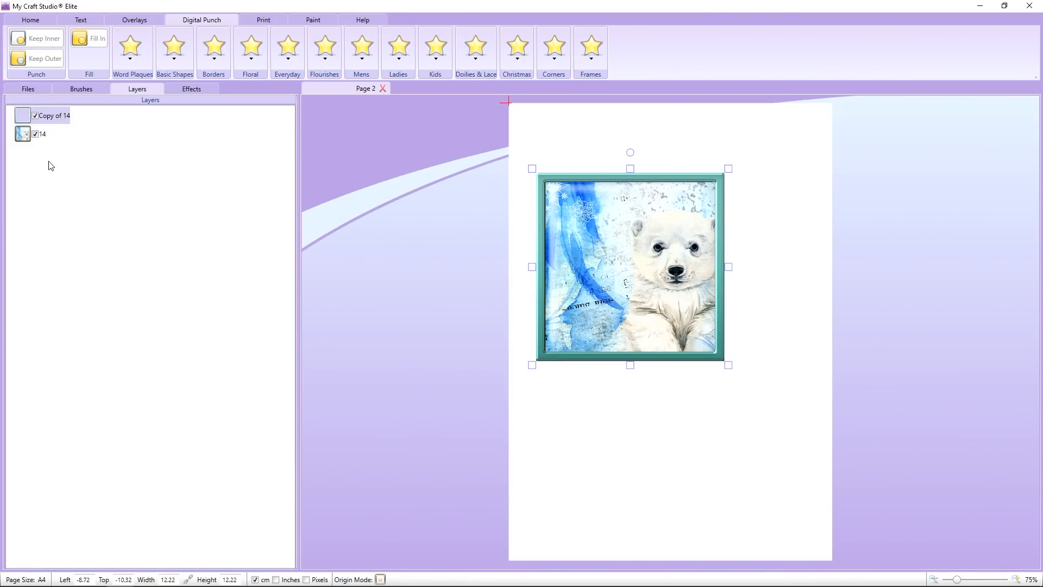
left_click(35, 116)
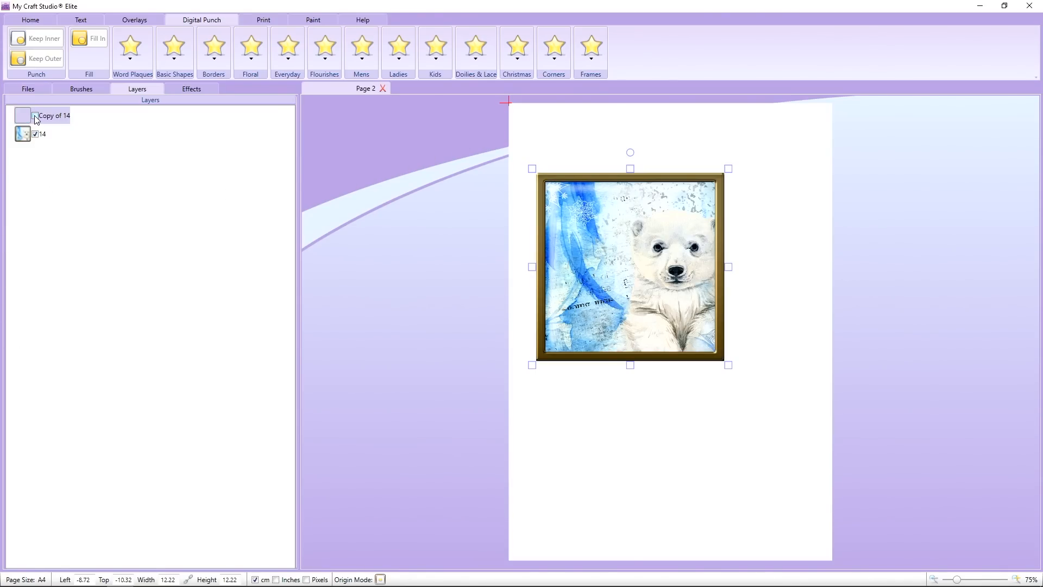
left_click(36, 117)
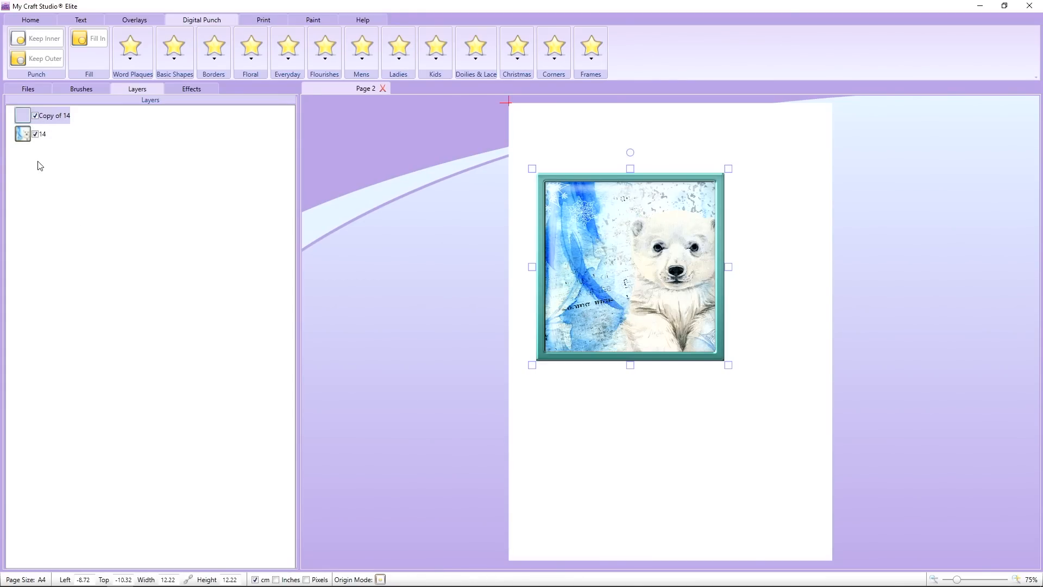
left_click(35, 135)
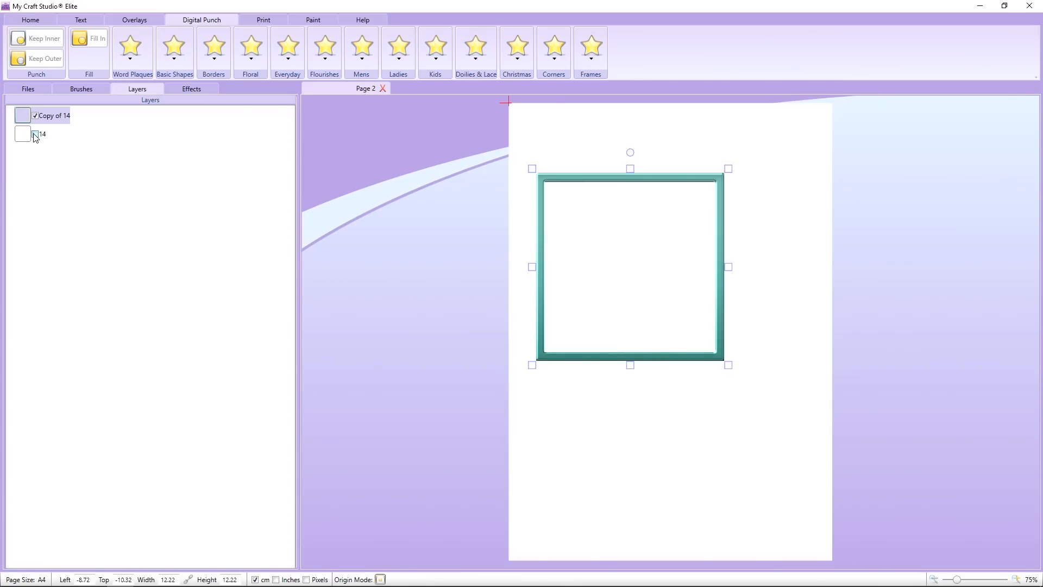
left_click(35, 134)
left_click(36, 117)
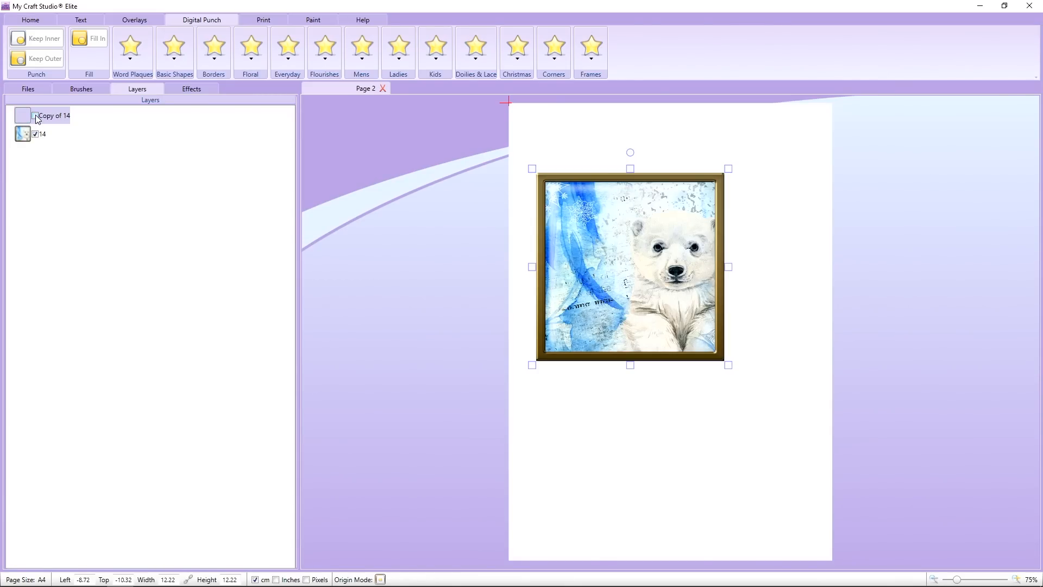
left_click(36, 116)
Step: Save the two-layer polar bear page as a craft project named embellishment frame and close the page
left_click(32, 21)
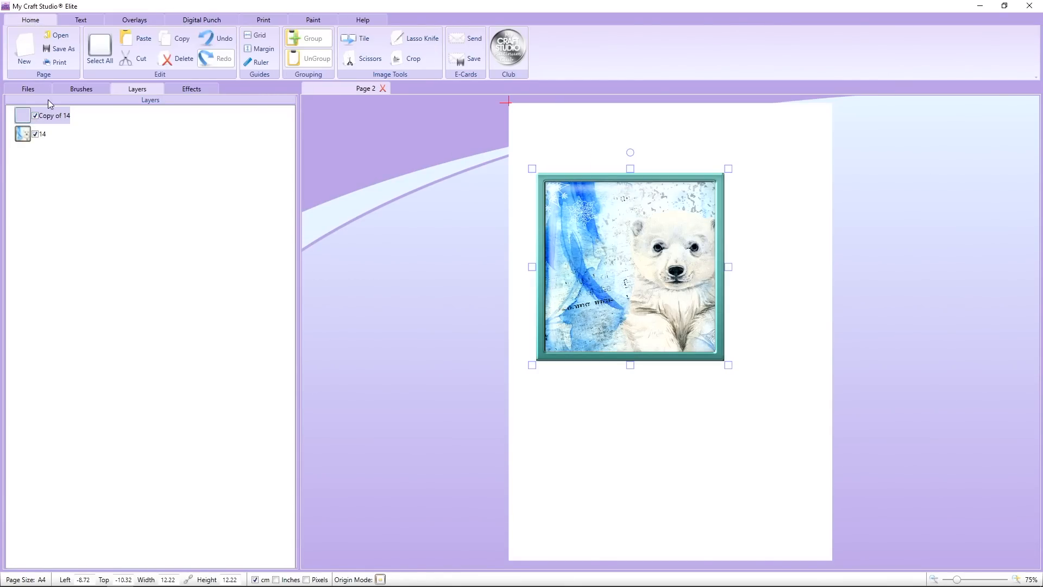
left_click(64, 48)
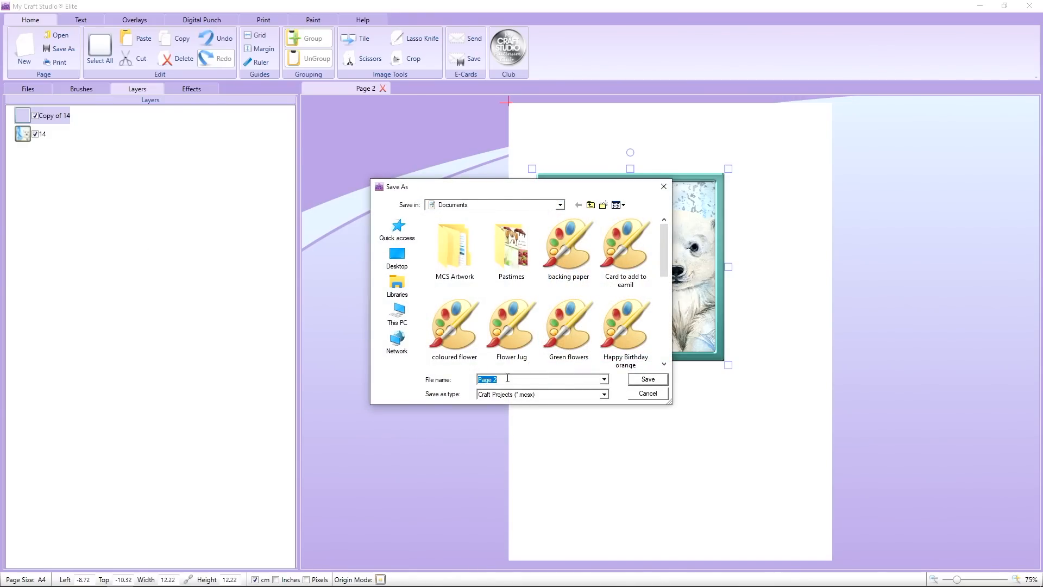
type("embellishment frame")
left_click(662, 379)
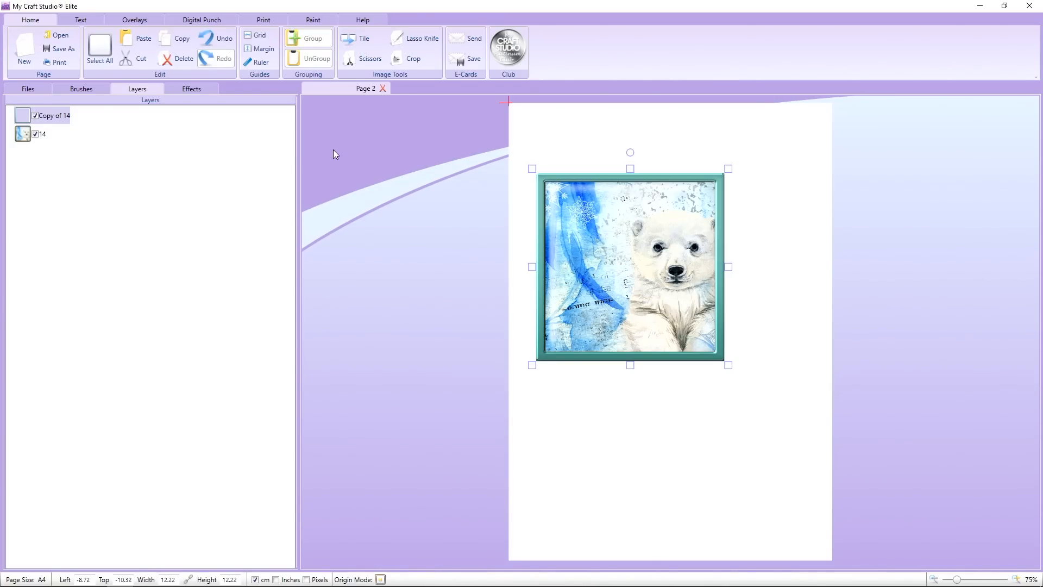
left_click(382, 89)
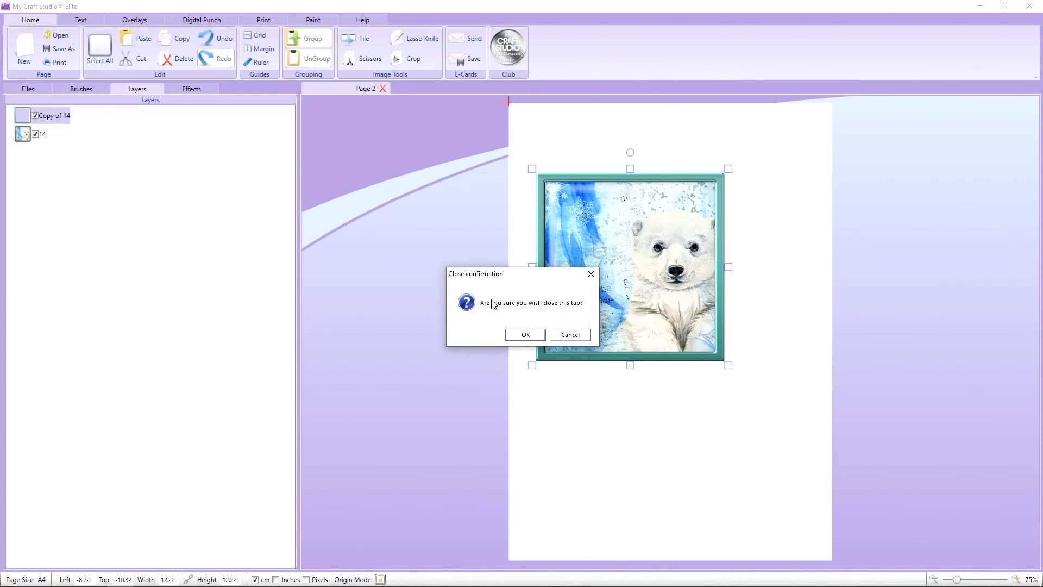
left_click(531, 335)
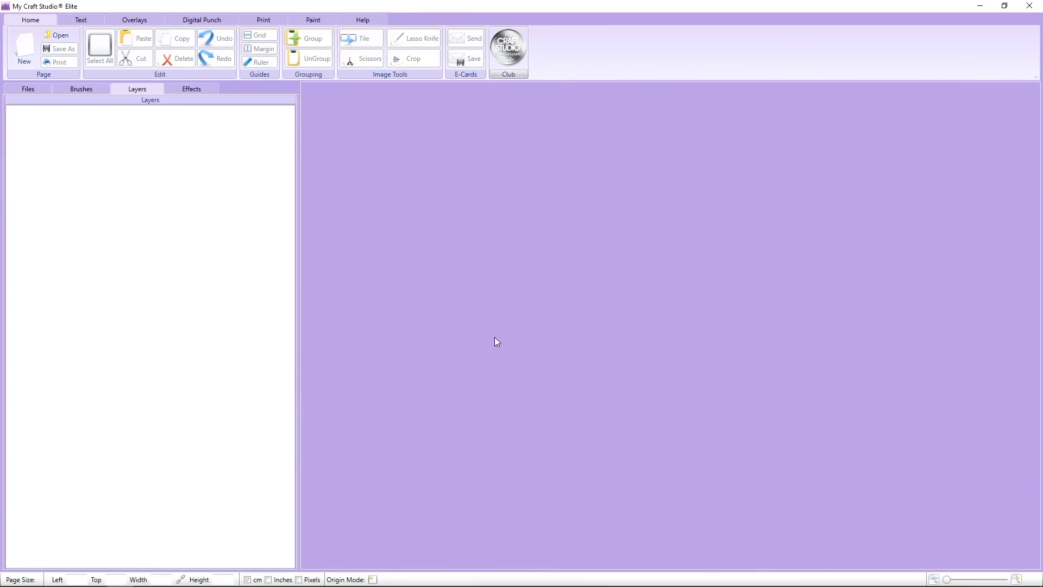
Step: Reopen the saved embellishment frame project from the Documents folder
left_click(59, 36)
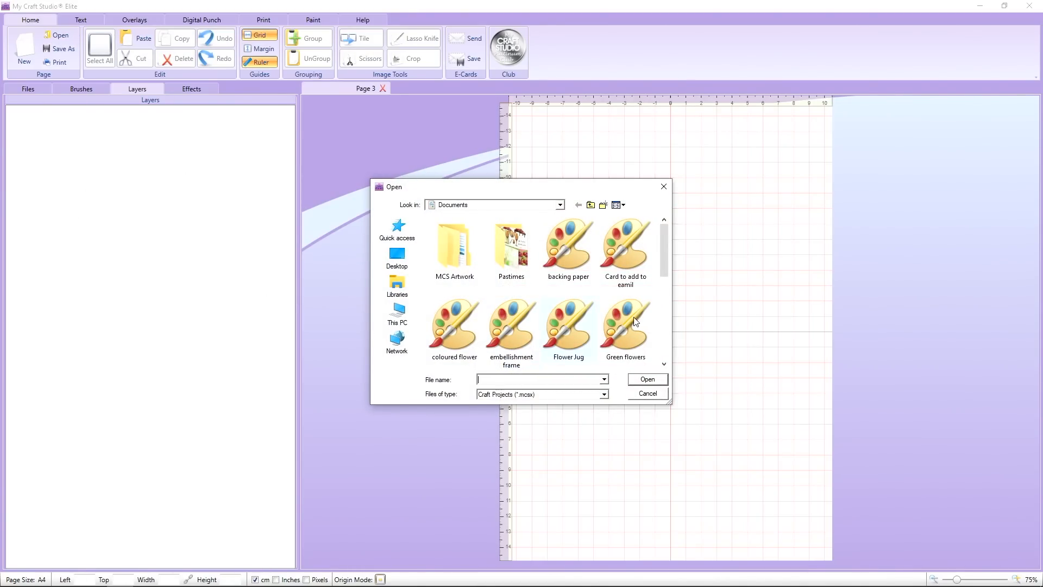
left_click_drag(663, 261, 657, 295)
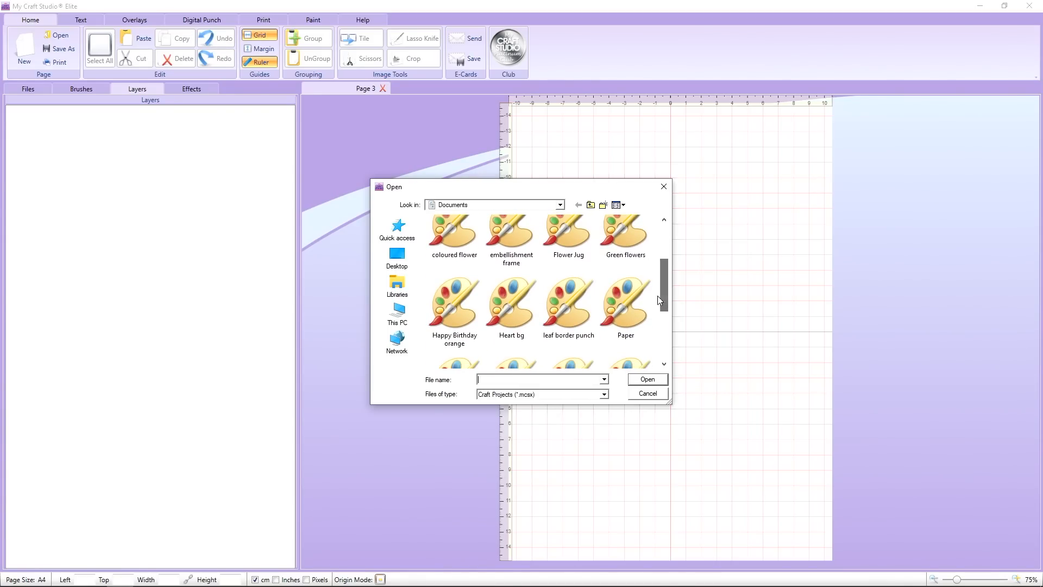
left_click(501, 237)
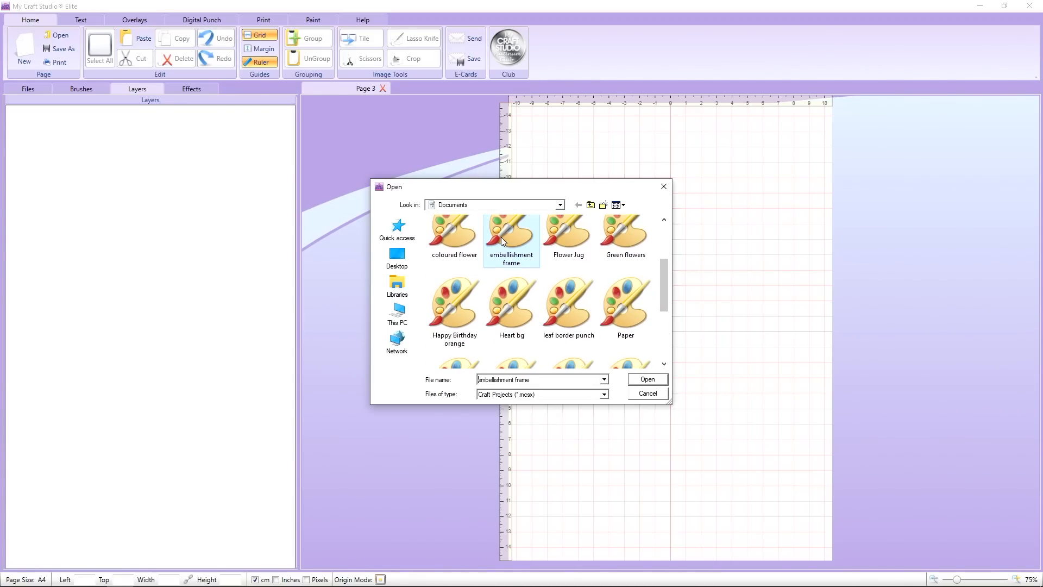
left_click(647, 379)
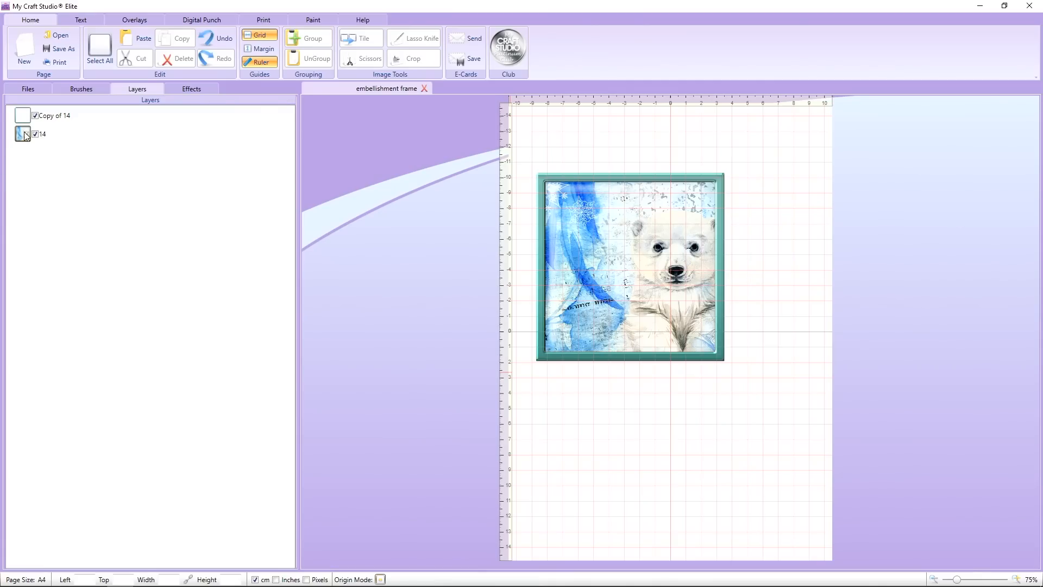
Step: Check the Copy of 14 layer by hiding and showing it, and turn off the page's grid and ruler
left_click(36, 116)
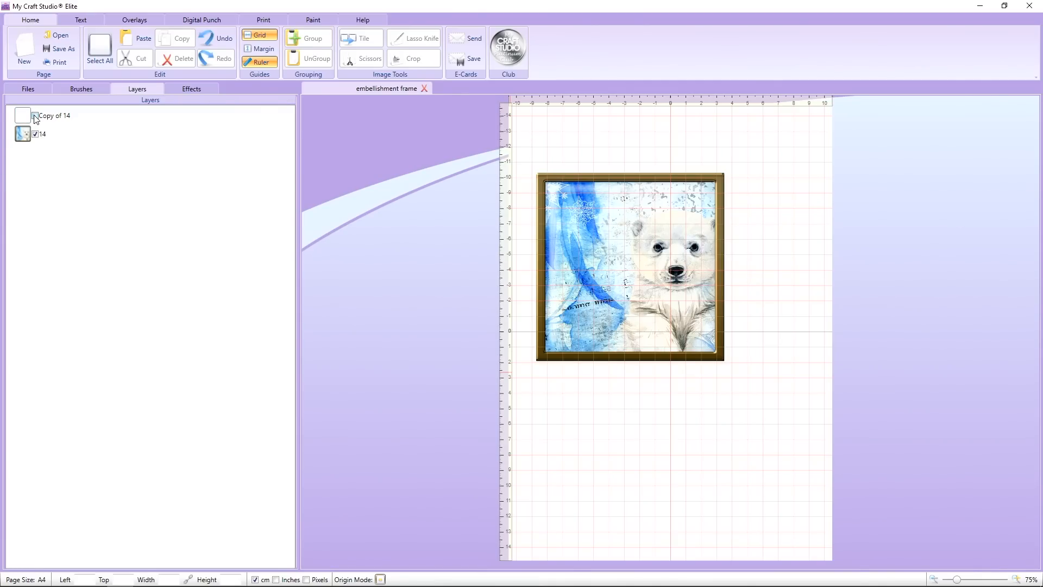
left_click(35, 115)
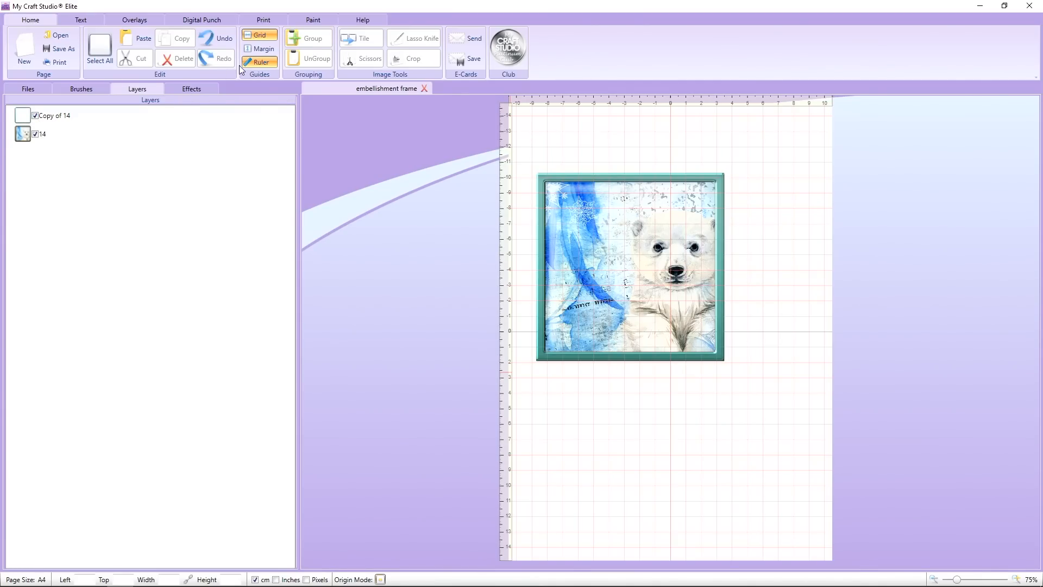
left_click(256, 62)
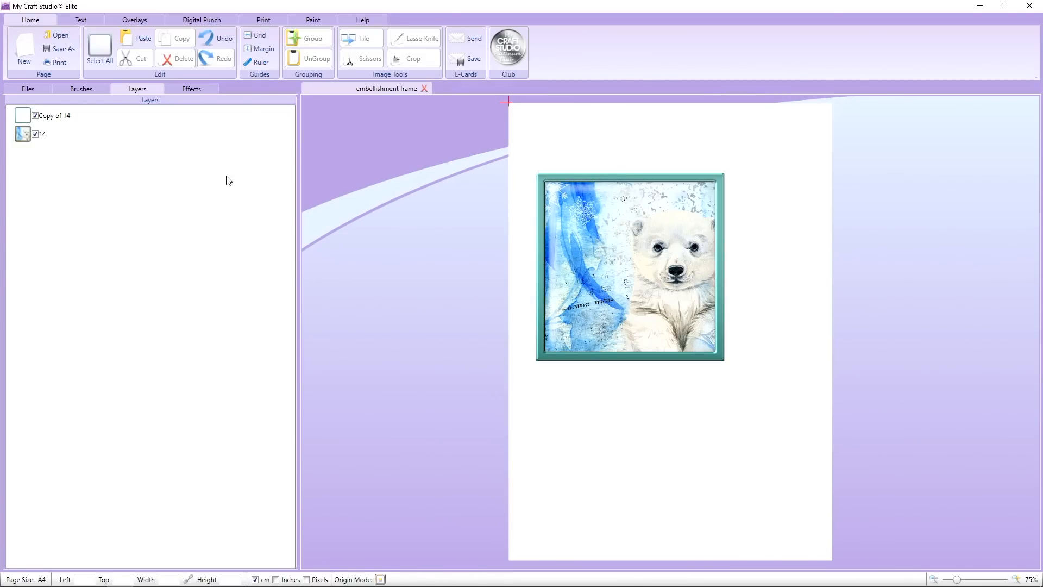
Step: Set the hue of the frame layer, Copy of 14, to 10
left_click(16, 116)
left_click(193, 89)
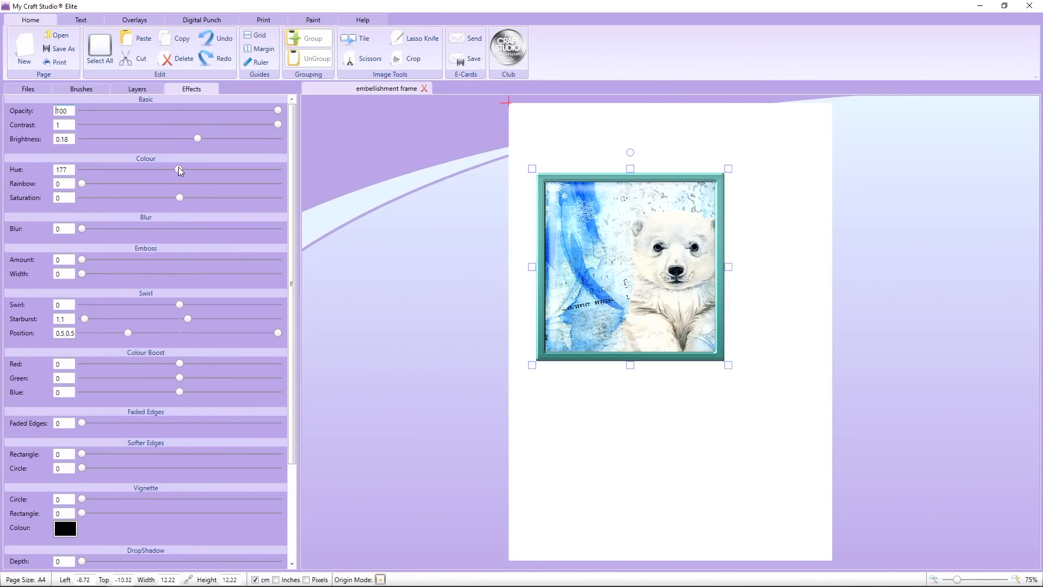
left_click_drag(178, 168, 88, 168)
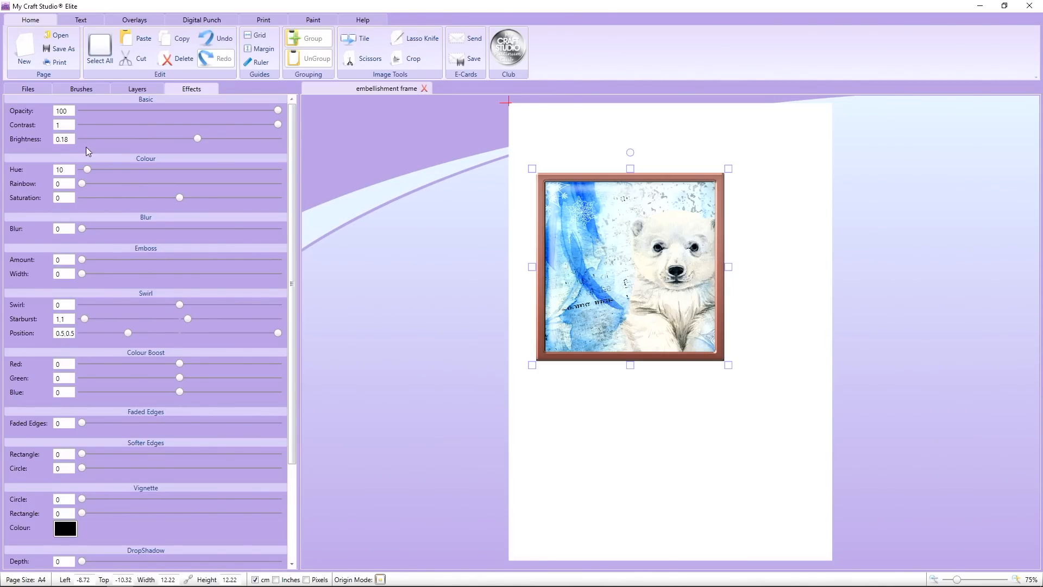
Step: Delete the polar bear picture behind the frame and close the project without saving the changes
left_click(32, 89)
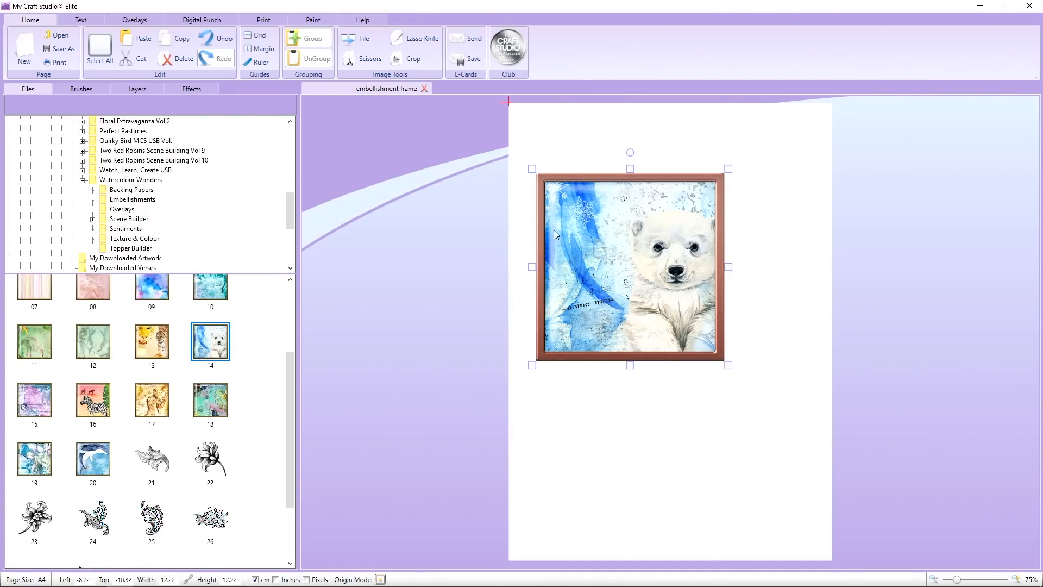
key("Delete")
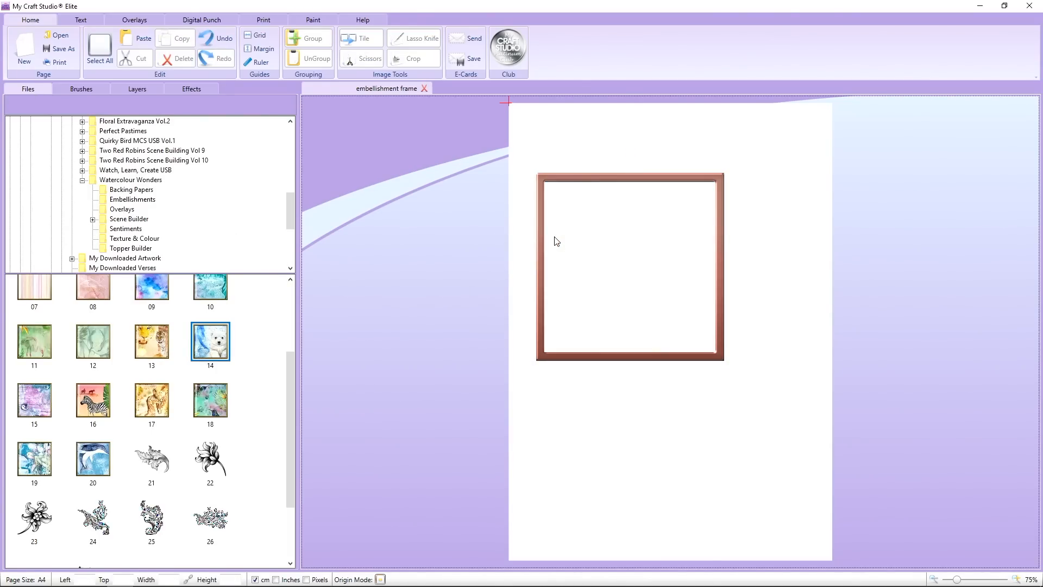
left_click(425, 89)
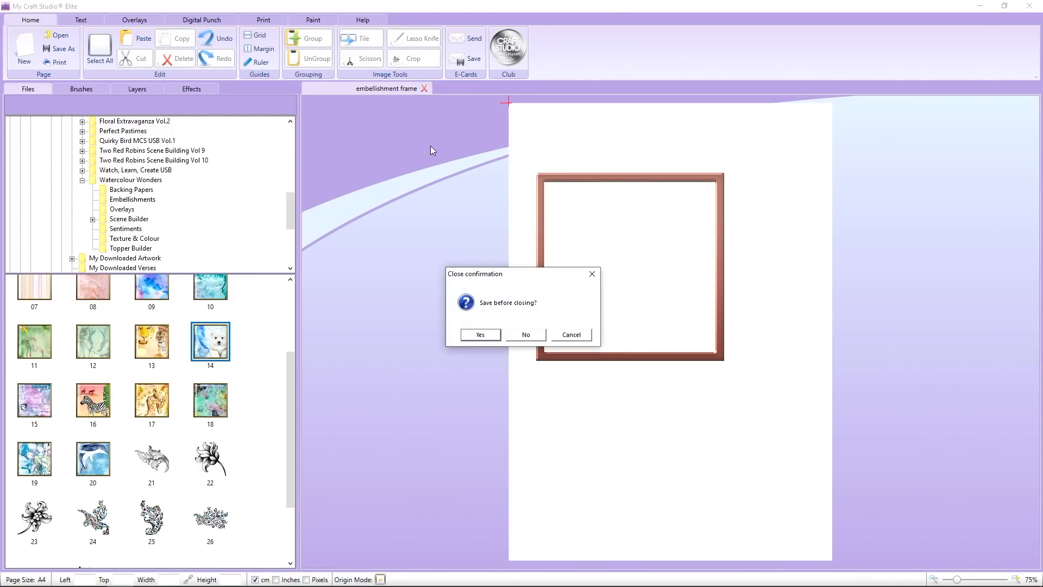
left_click(516, 336)
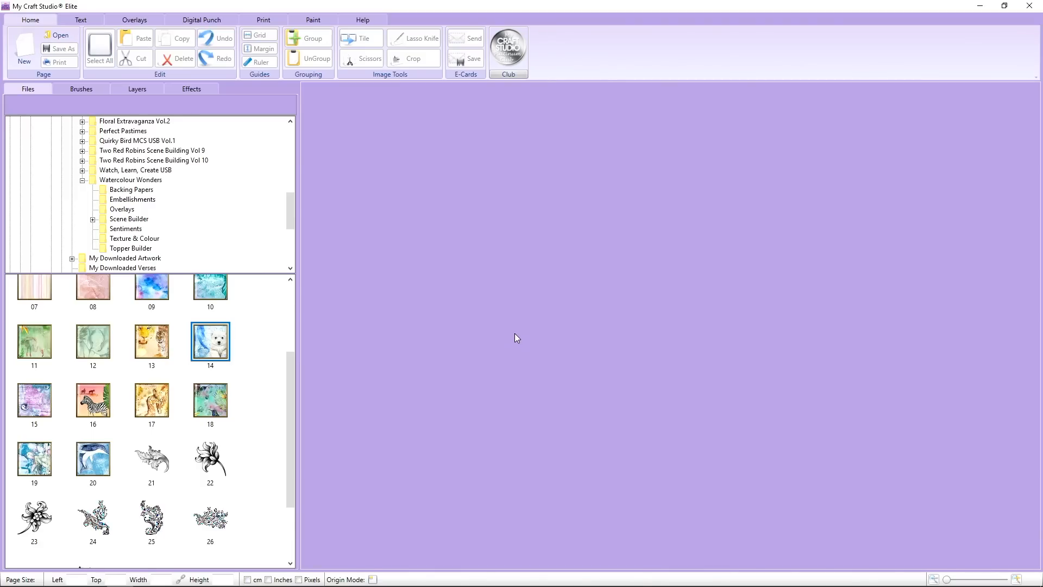
Step: Create a new A4 page and turn off its grid and ruler
left_click(25, 50)
left_click(258, 35)
left_click(259, 62)
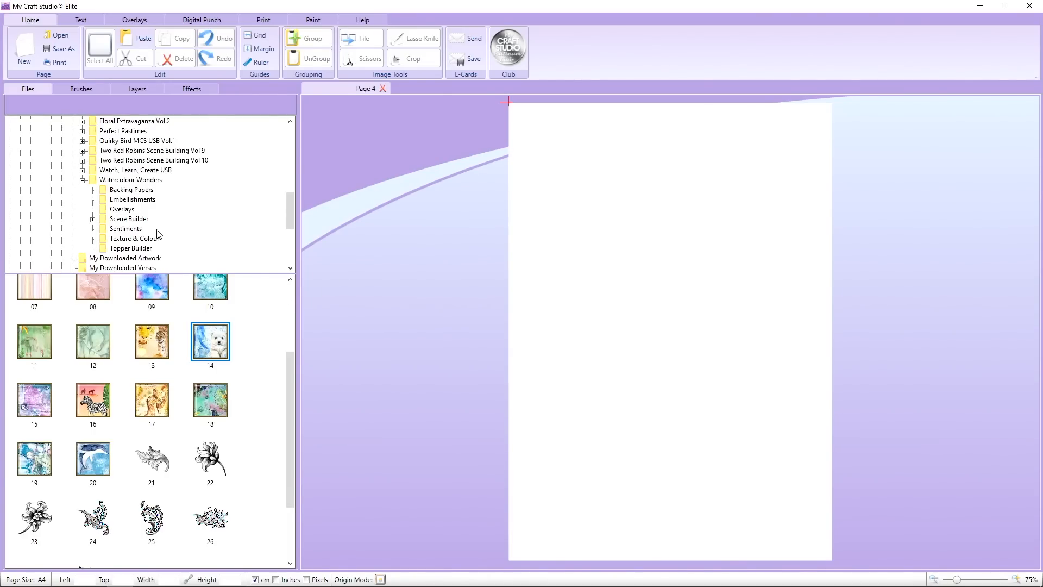
Step: Place backing paper 01, the elephant design from Watercolour Wonders, on the page so it covers the whole sheet
left_click(137, 190)
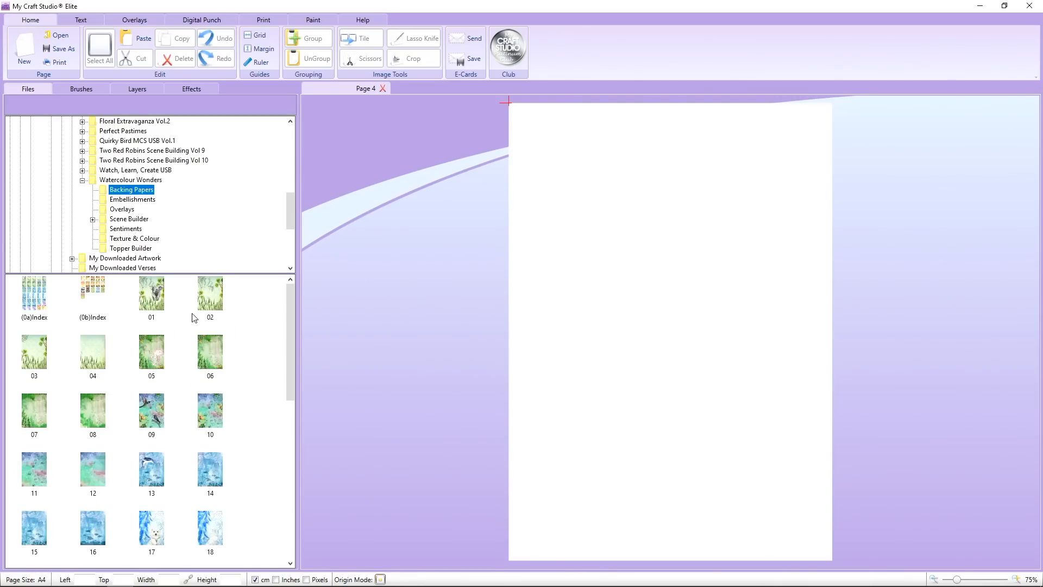
left_click_drag(158, 299, 471, 364)
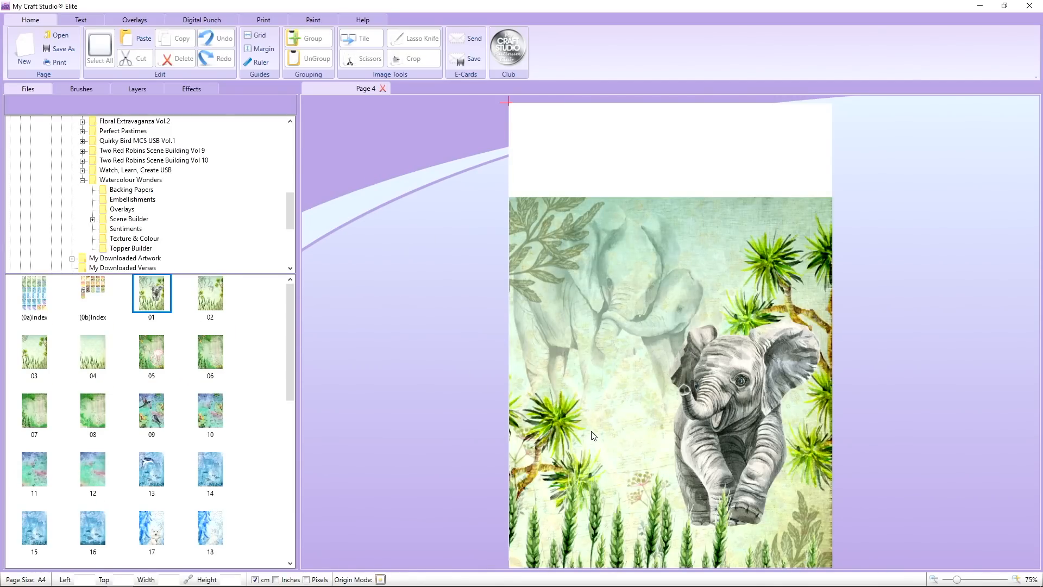
left_click_drag(592, 354, 593, 343)
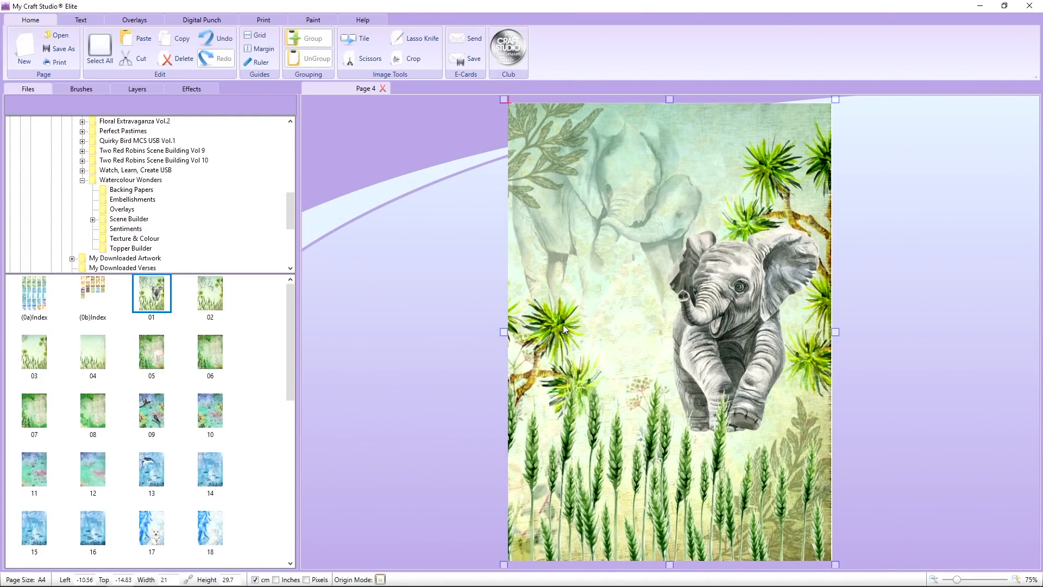
Step: Copy the elephant backing paper and paste the duplicate onto the page
right_click(563, 317)
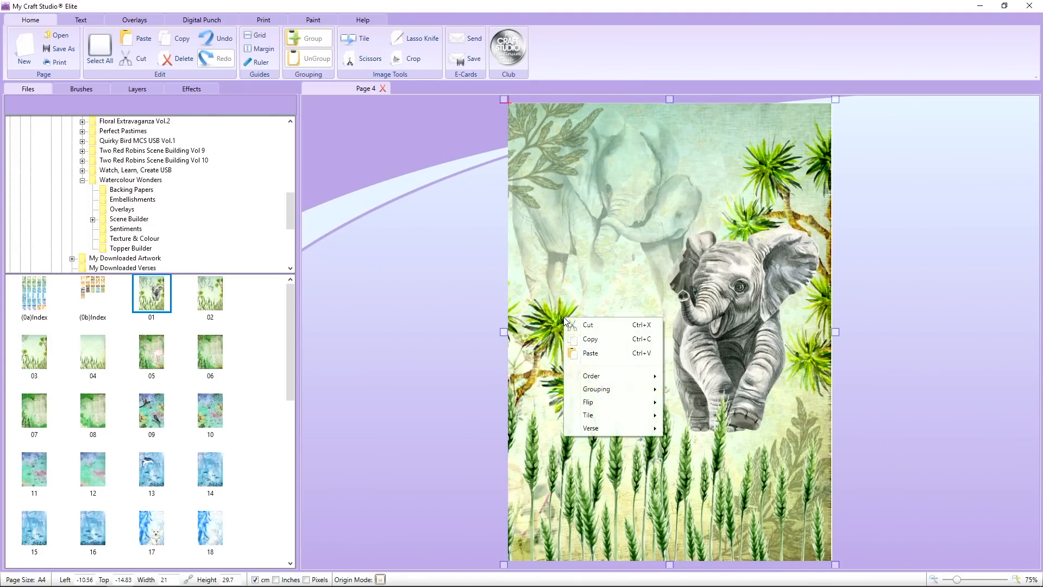
left_click(580, 343)
right_click(576, 330)
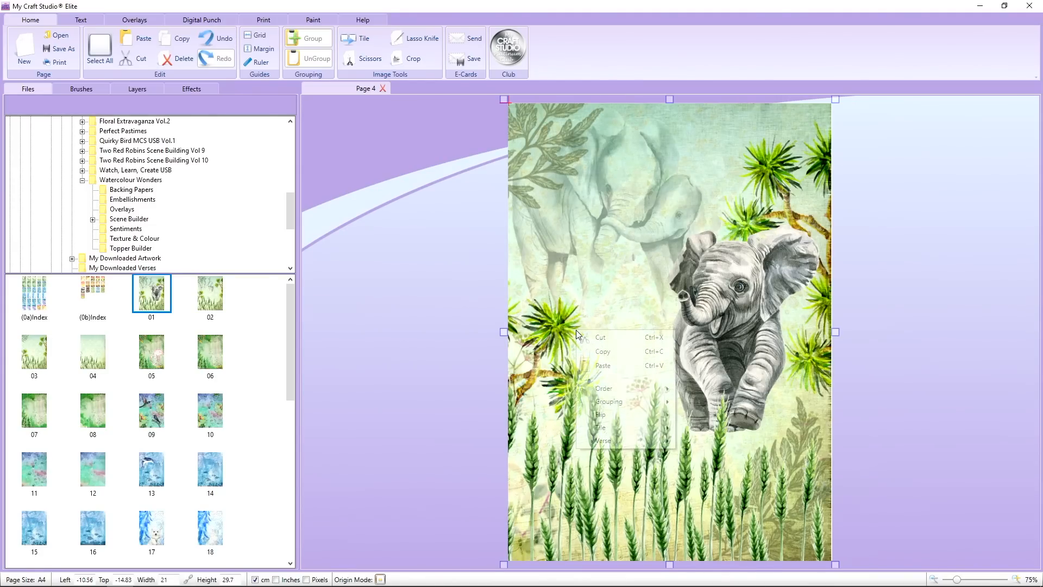
left_click(592, 365)
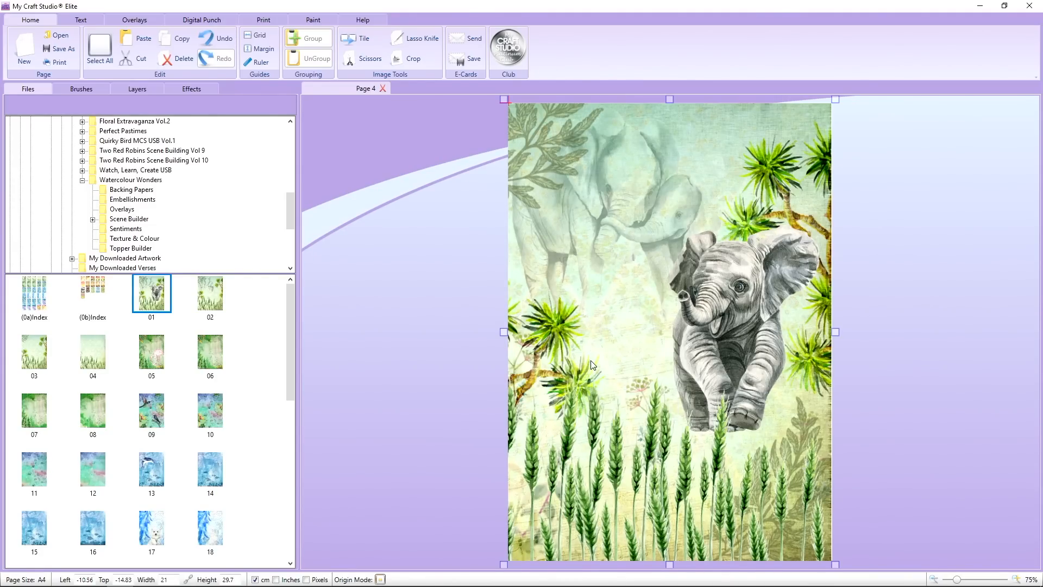
Step: Add a Square punch shape over the baby elephant on the copied backing paper, sized about 10.94 cm wide by 13.38 cm high
left_click(138, 87)
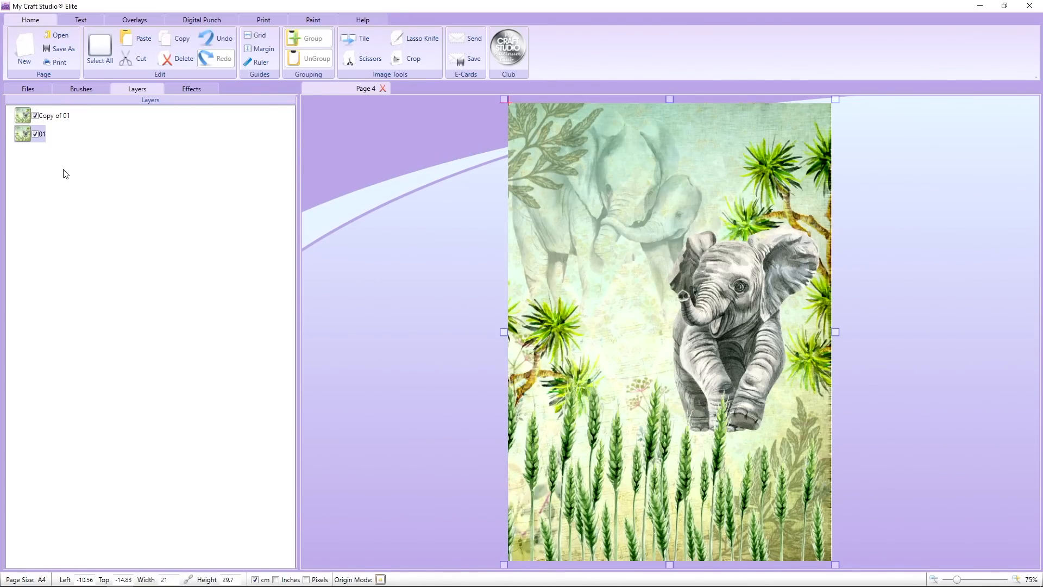
left_click(58, 119)
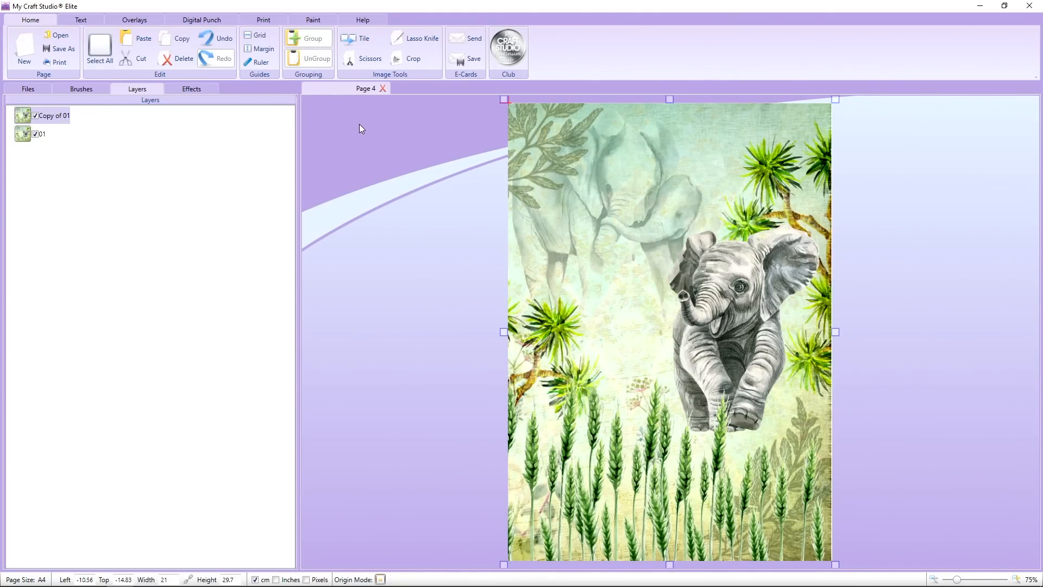
left_click(201, 19)
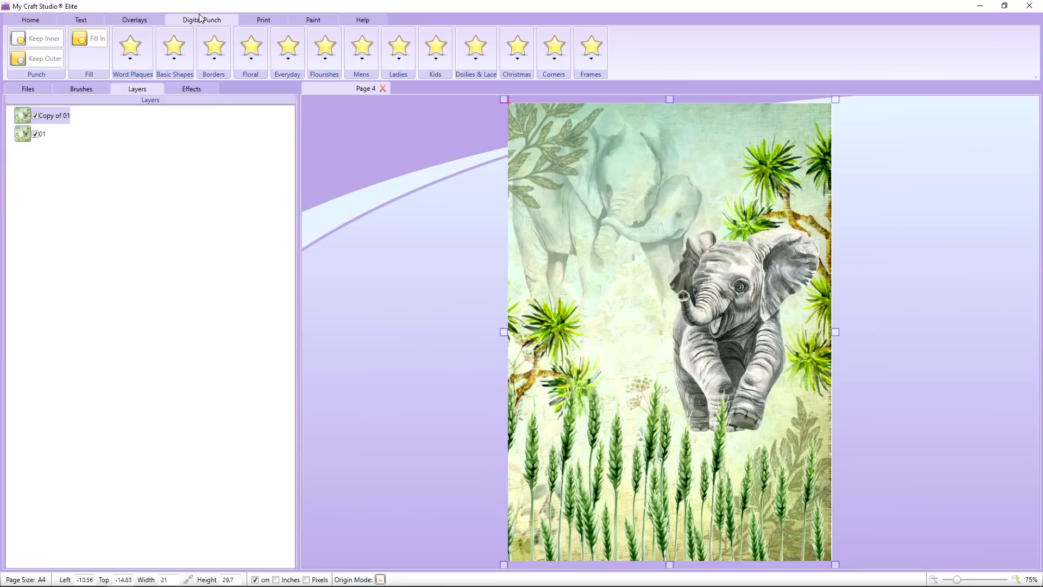
left_click(174, 49)
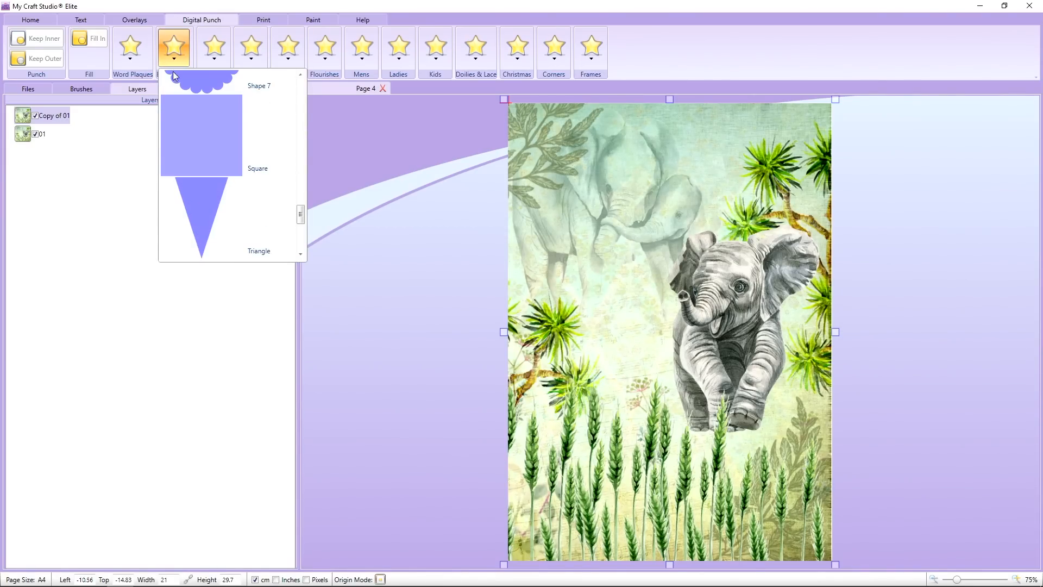
left_click(223, 194)
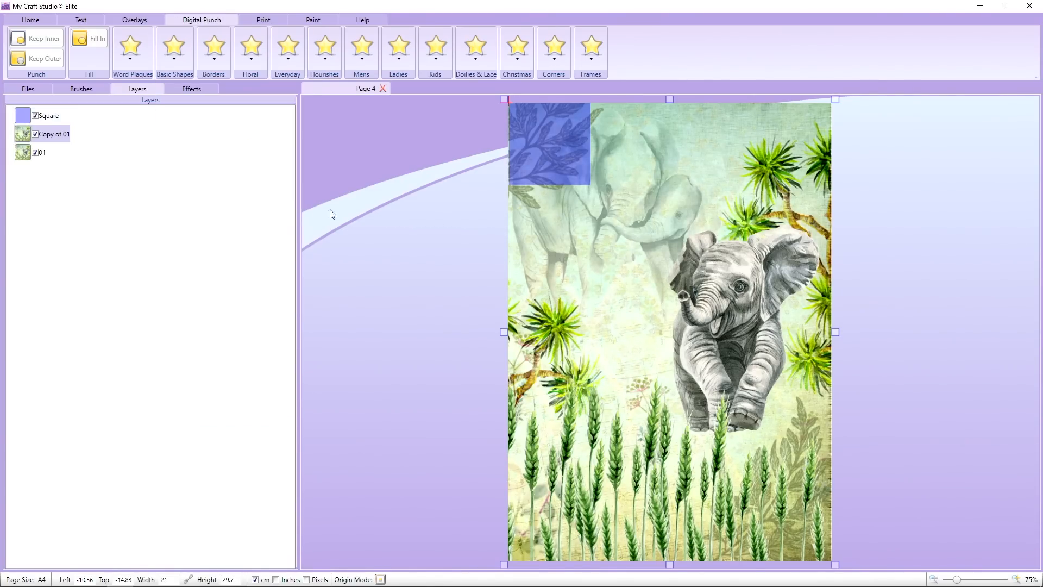
left_click_drag(547, 157, 837, 273)
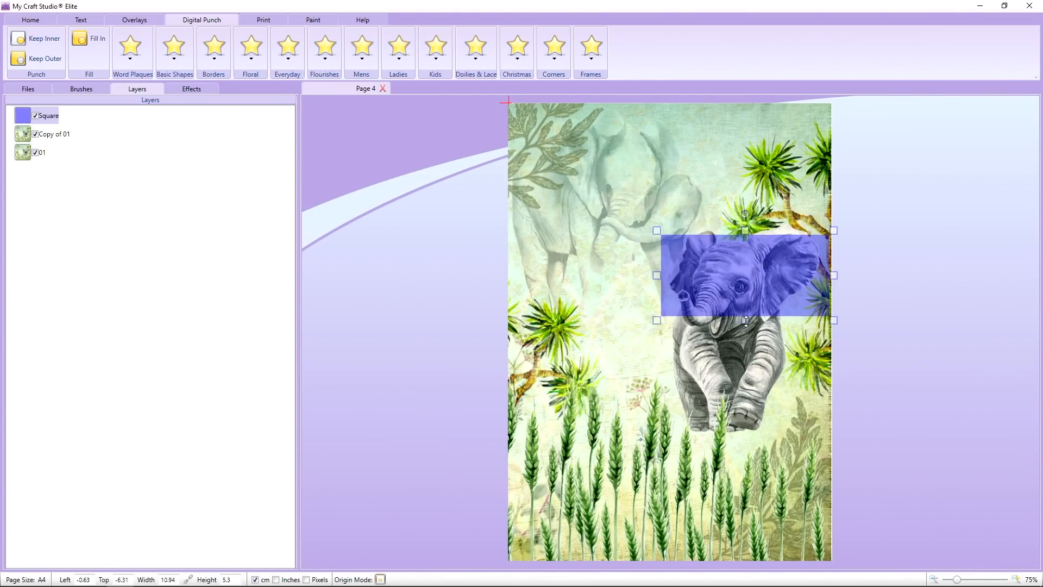
left_click_drag(748, 318, 766, 440)
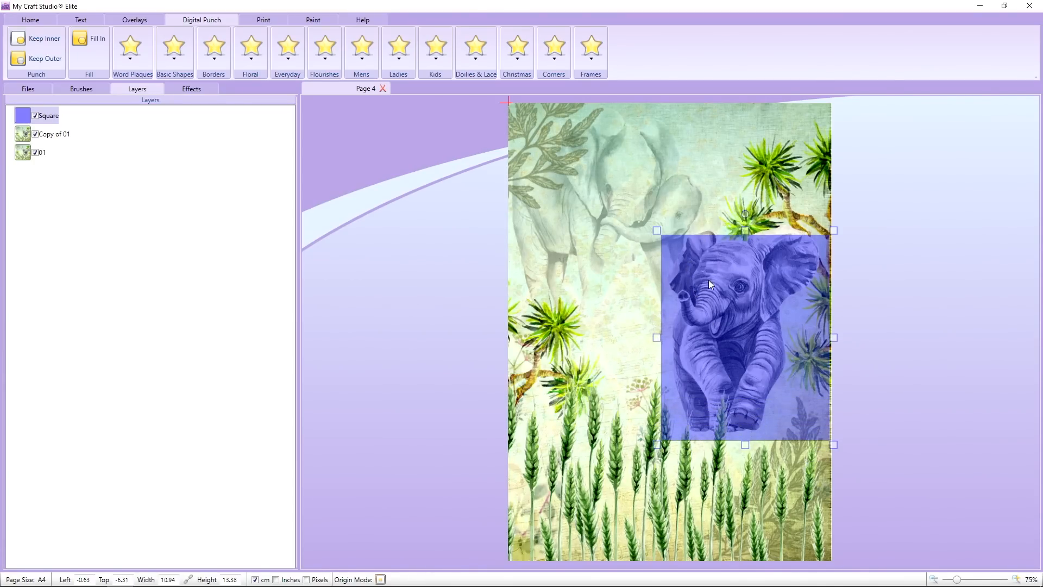
Step: Punch the copied backing paper with the square, keeping the inner part, and check the cut-out by briefly hiding layer 01
left_click(43, 43)
left_click(35, 153)
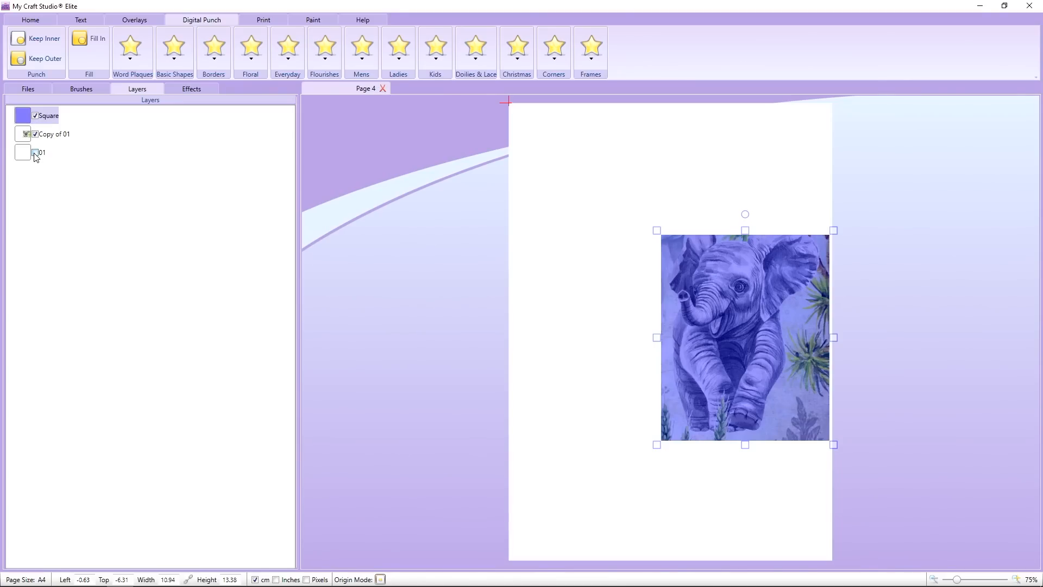
left_click(35, 153)
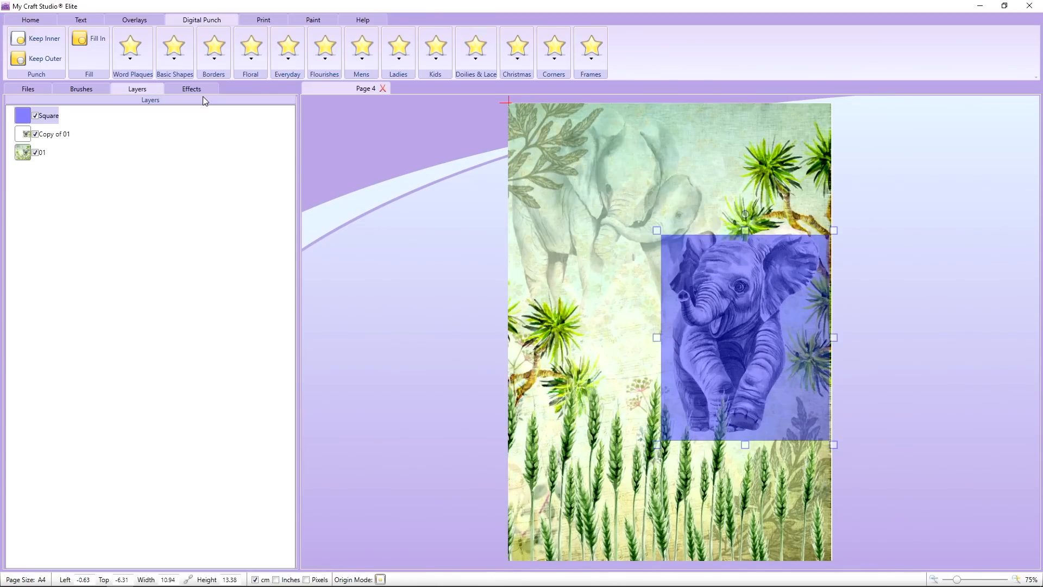
Step: Add the Shape 4 basic punch shape and place it over the leaves near the page's upper-left corner
left_click(173, 55)
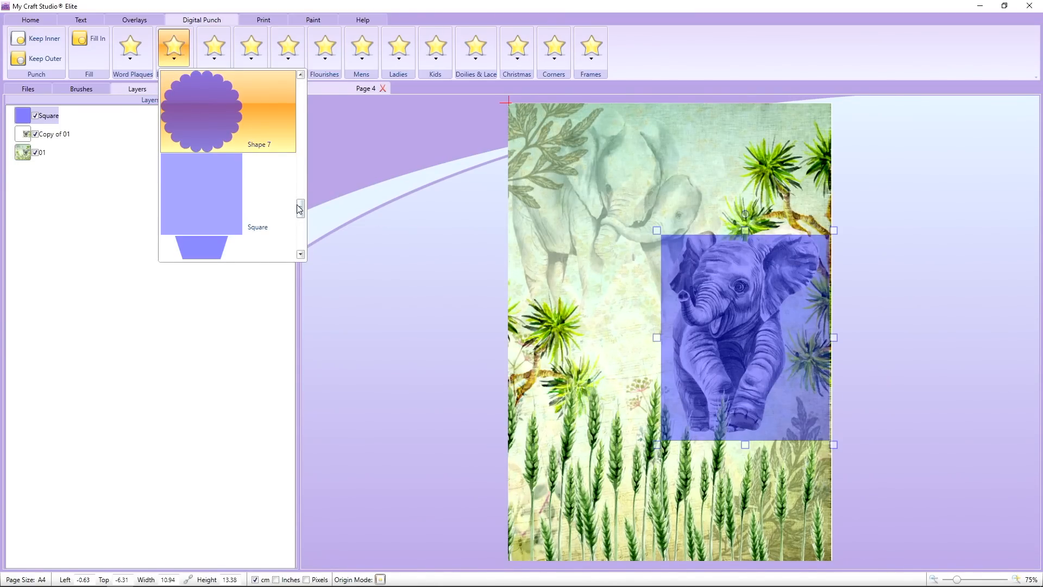
left_click_drag(298, 209, 294, 179)
left_click(210, 154)
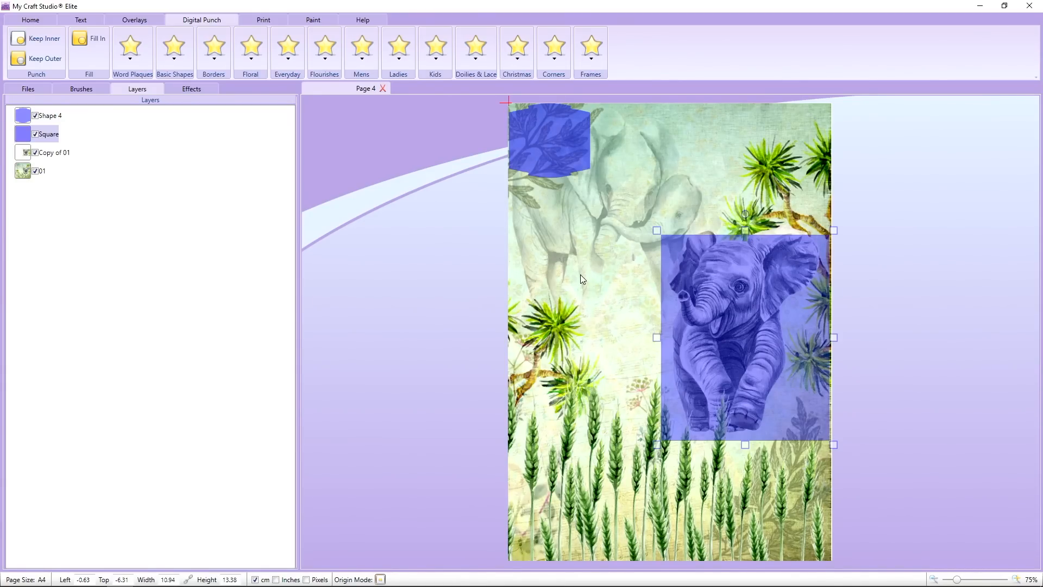
left_click_drag(557, 165, 564, 192)
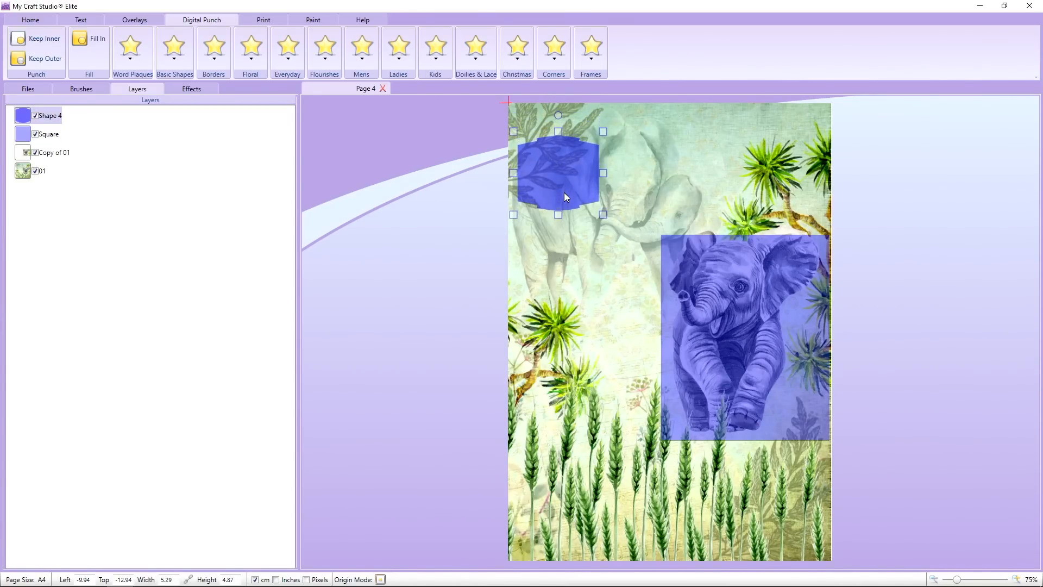
Step: Set the Shape 4 punch's width to 10.94 cm to match the square and place it over the baby elephant's head
left_click(756, 300)
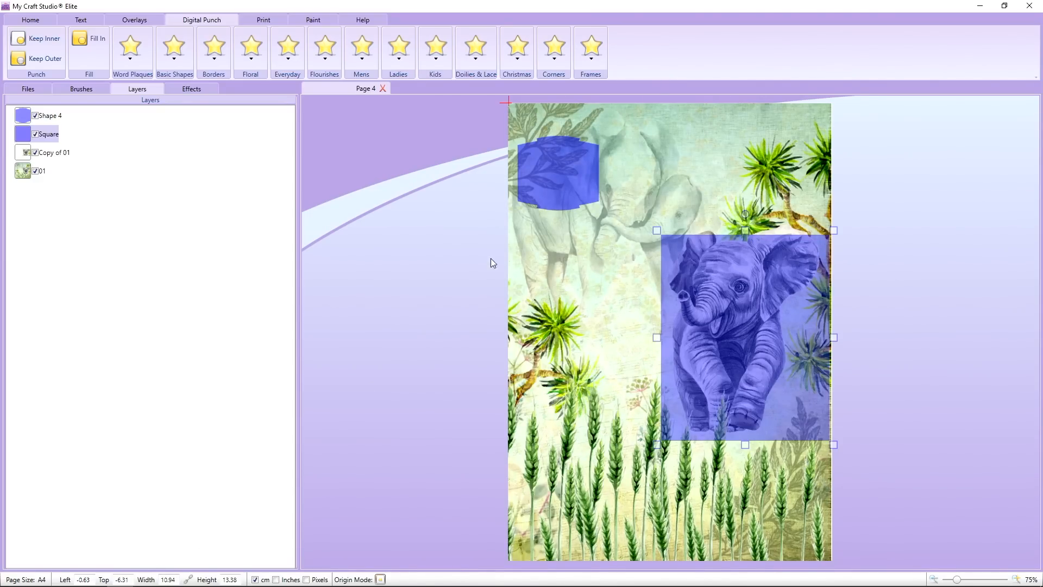
left_click(532, 196)
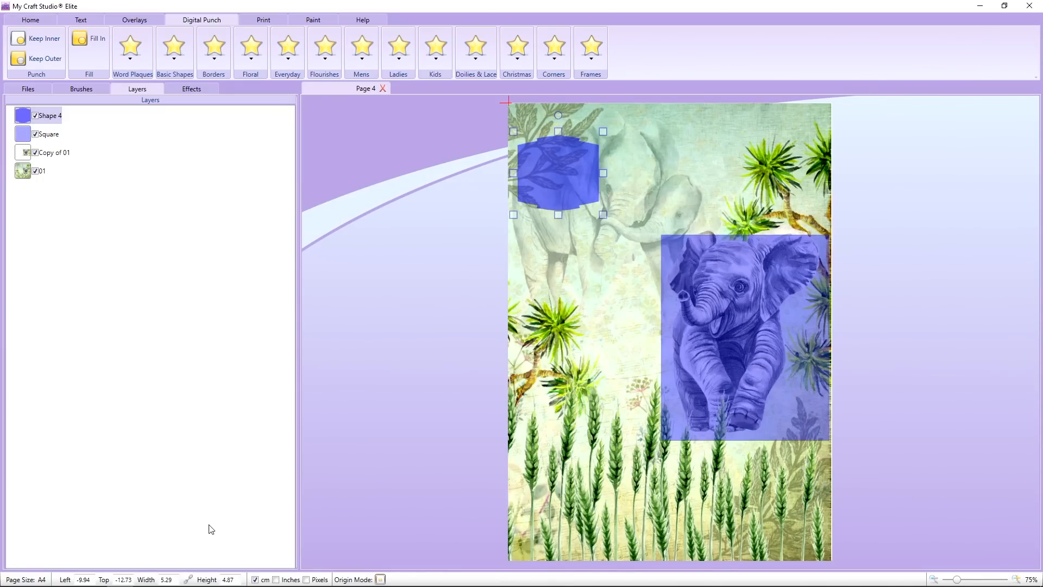
left_click(166, 579)
type("10.94")
key("Return")
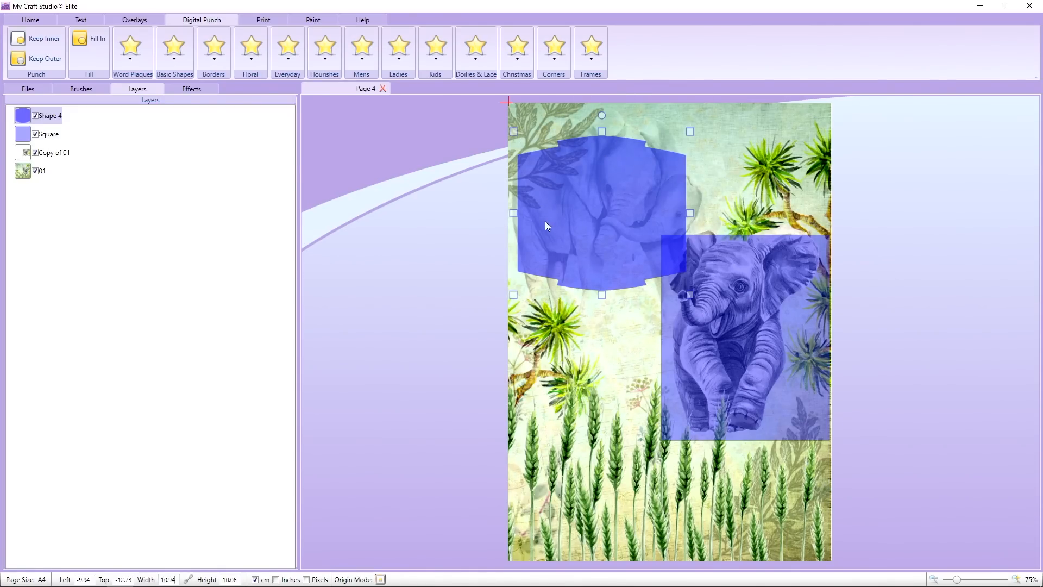
left_click_drag(580, 207, 723, 263)
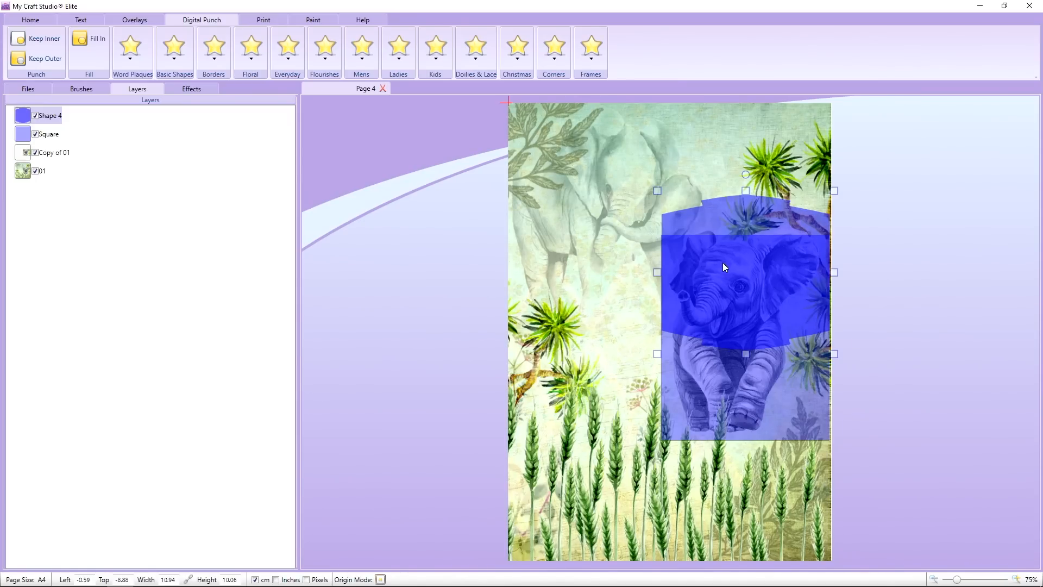
Step: Delete the square punch shape and check the punched copy by toggling the visibility of layer 01
left_click(707, 380)
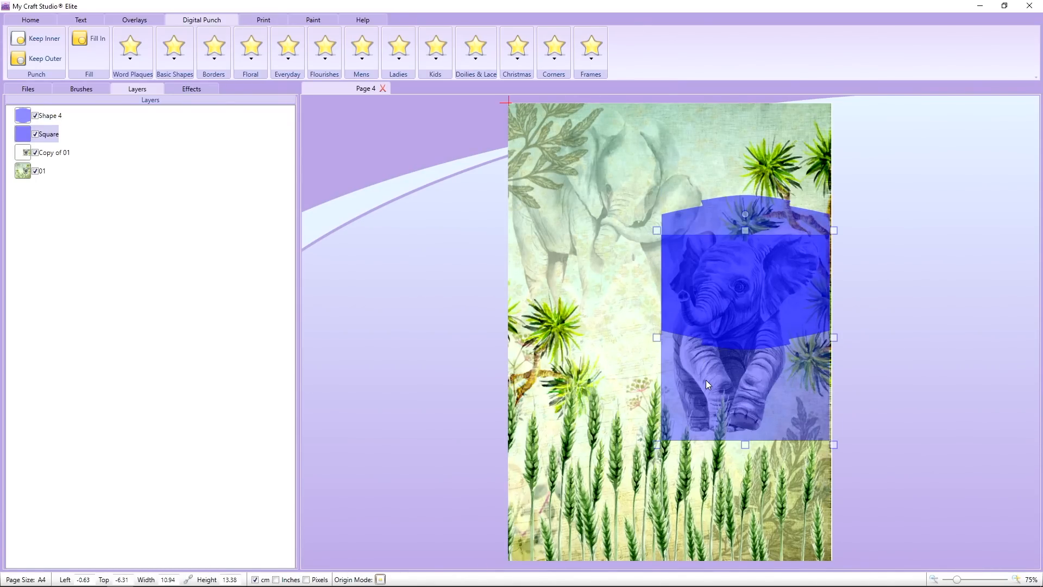
key("Delete")
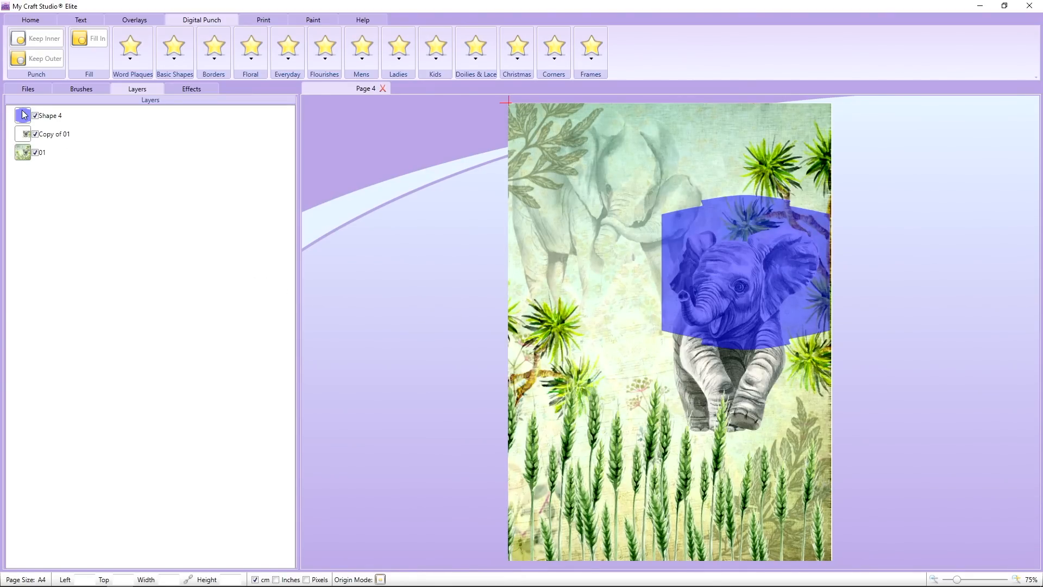
left_click(35, 153)
left_click(34, 153)
Step: Bring backing paper layer 01 to the front and send it back one level so it lies directly beneath Shape 4
left_click(22, 155)
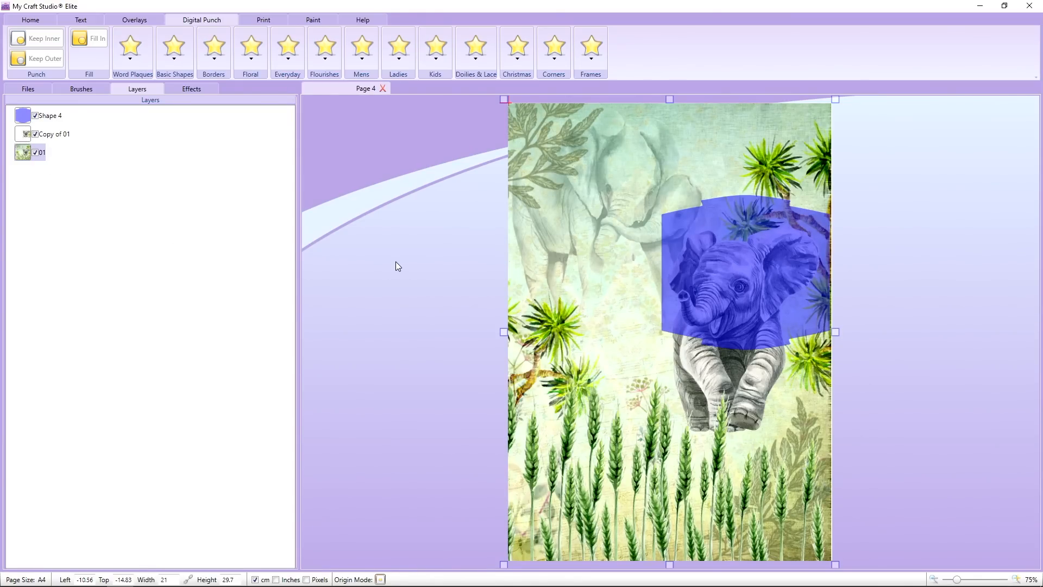
left_click(34, 152)
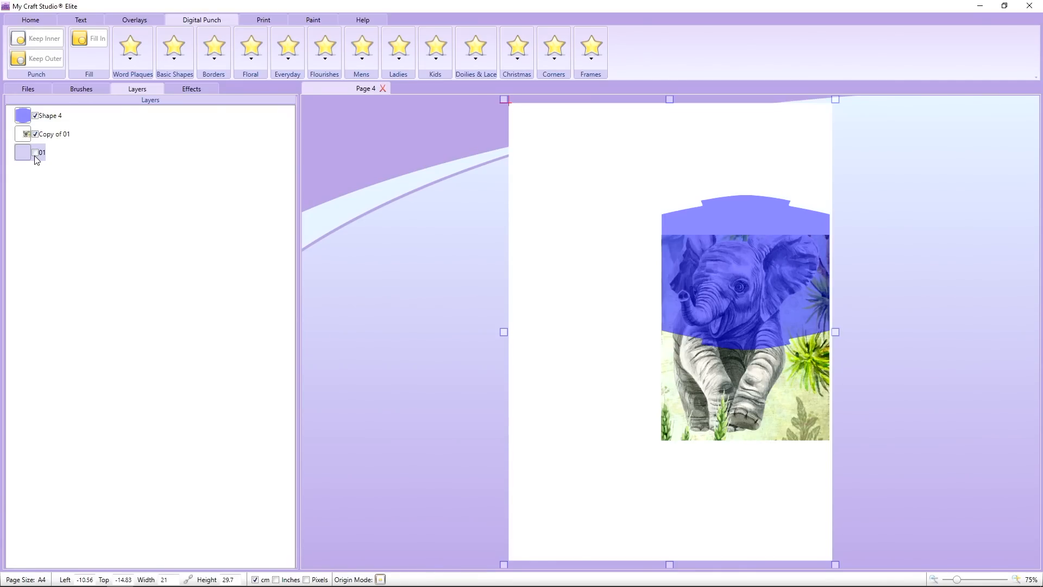
left_click(35, 153)
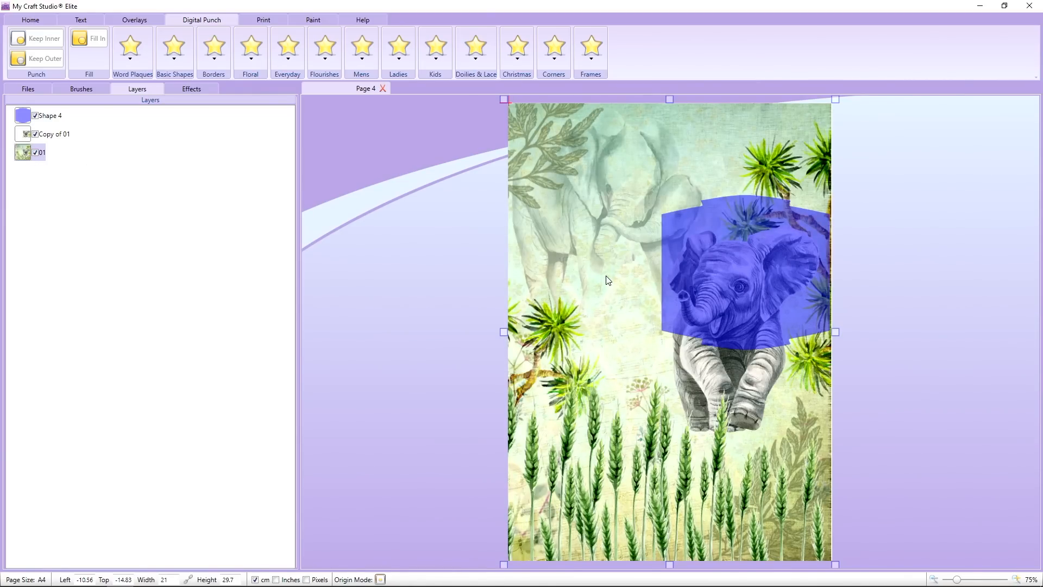
right_click(582, 262)
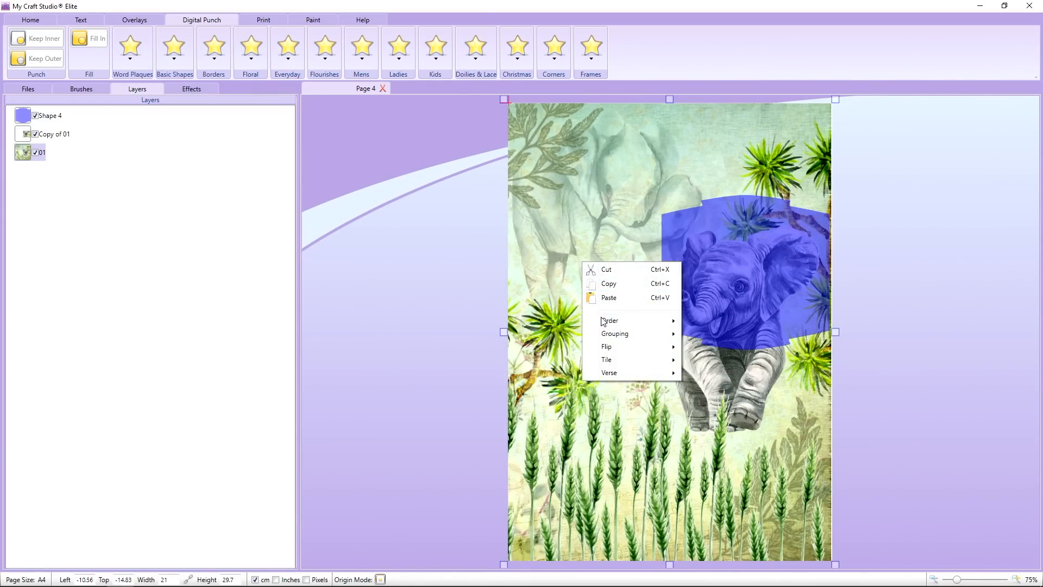
mouse_move(602, 322)
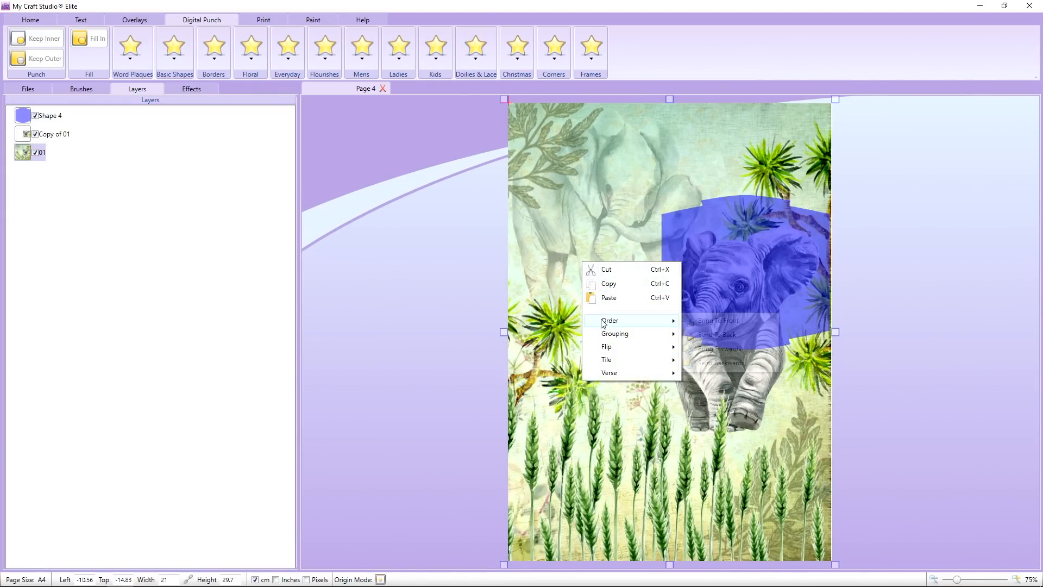
left_click(718, 322)
right_click(544, 242)
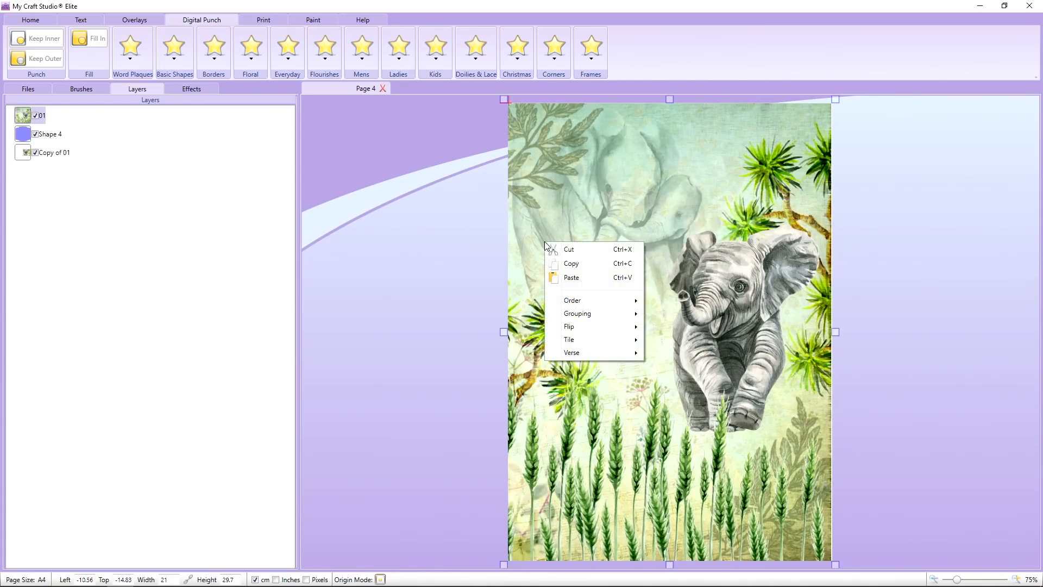
mouse_move(625, 300)
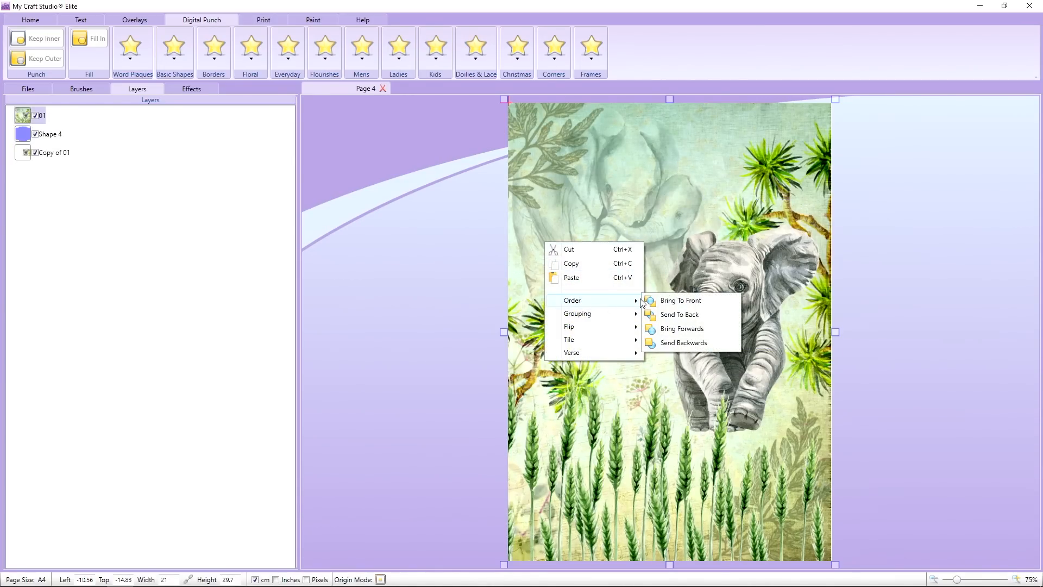
left_click(671, 345)
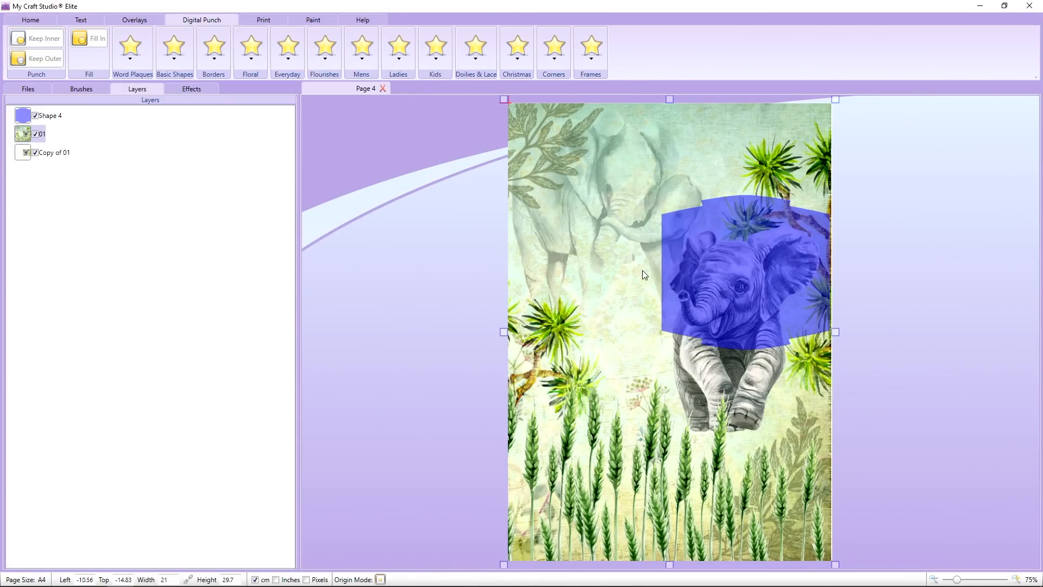
Step: Punch backing paper 01 with Shape 4, keeping the inner part, and check both pieces by toggling their layers' visibility
left_click(684, 264)
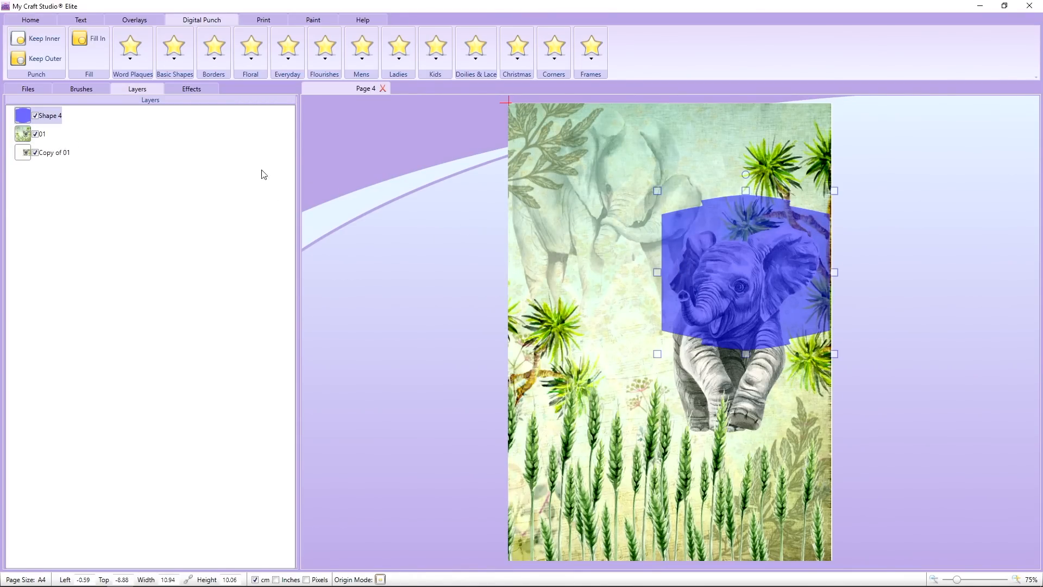
left_click(55, 43)
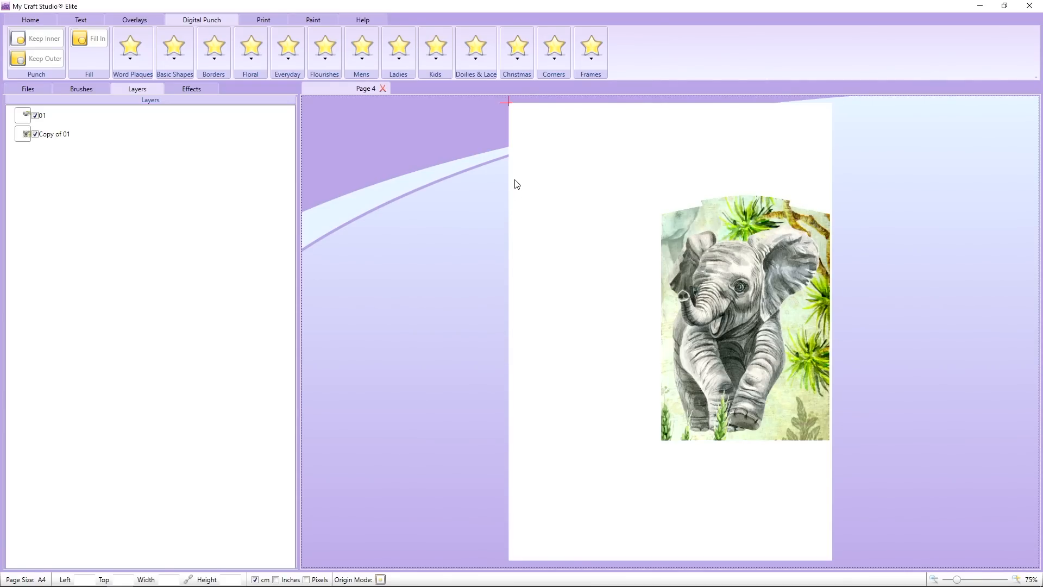
left_click(35, 134)
left_click(36, 134)
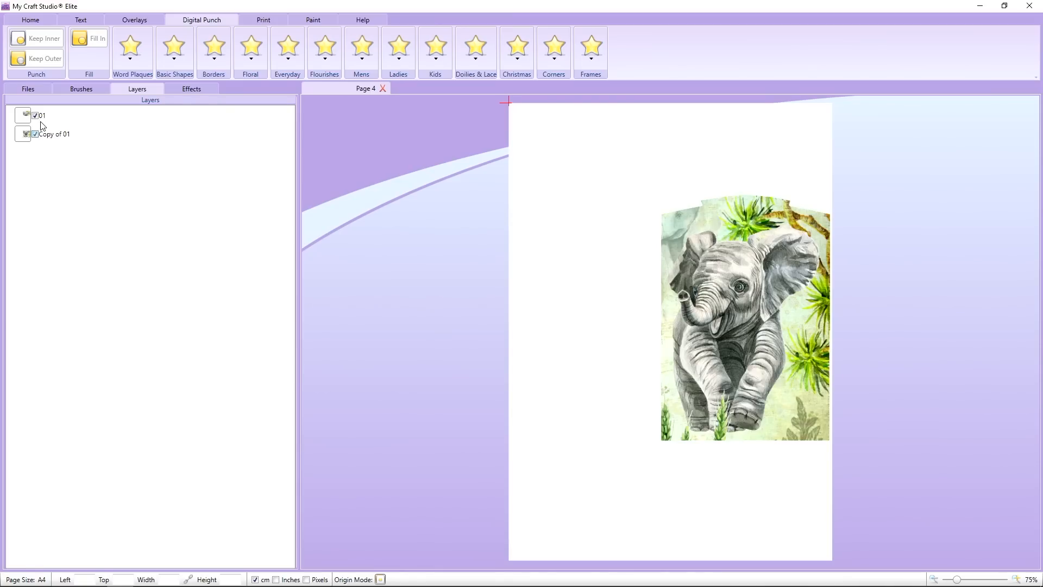
left_click(35, 116)
left_click(35, 115)
Step: Group the two punched elephant pieces together and shift the group slightly up and to the right
left_click(30, 21)
left_click(102, 53)
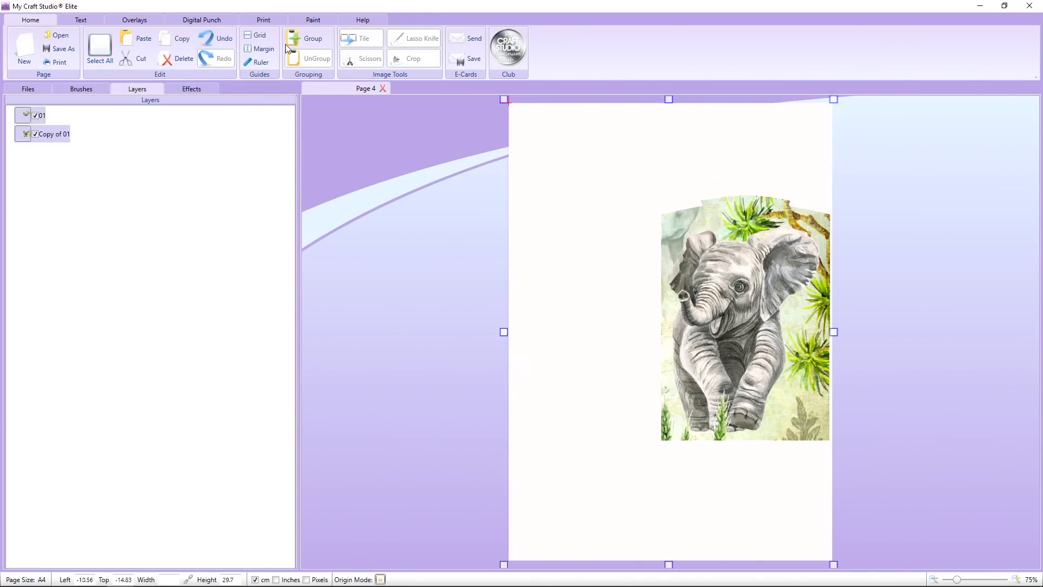
left_click(308, 39)
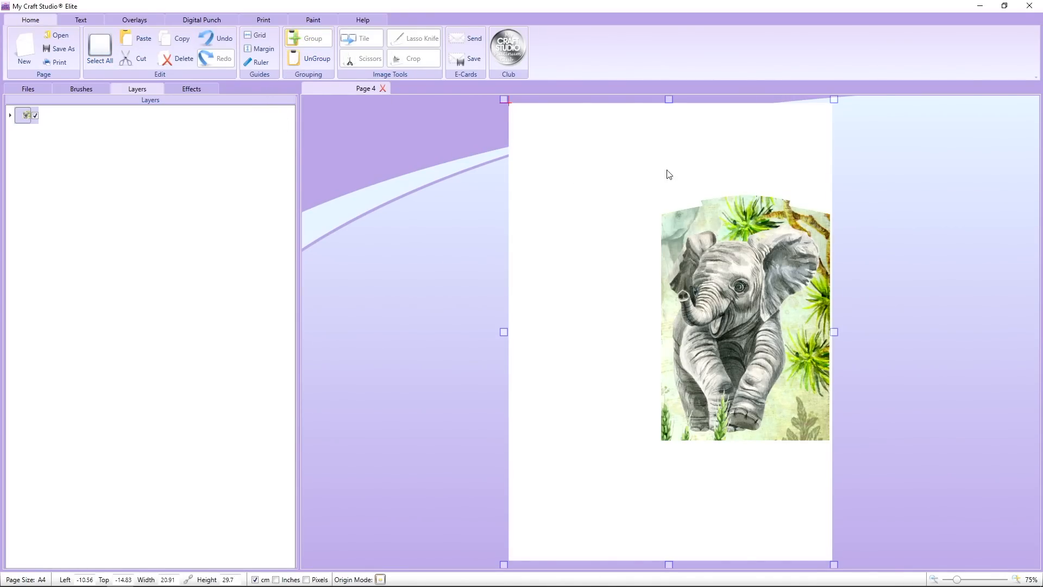
mouse_move(736, 306)
left_mouse_down()
mouse_move(731, 290)
mouse_move(743, 296)
left_mouse_up()
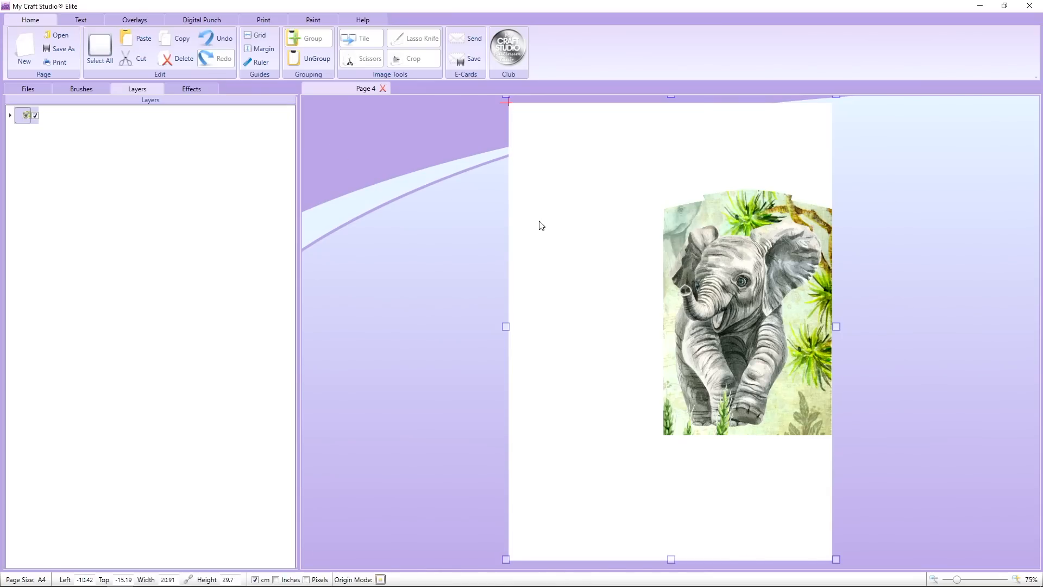
Step: Set the page's canvas colour to the Transparent constant behind the grouped elephant topper
left_click(197, 87)
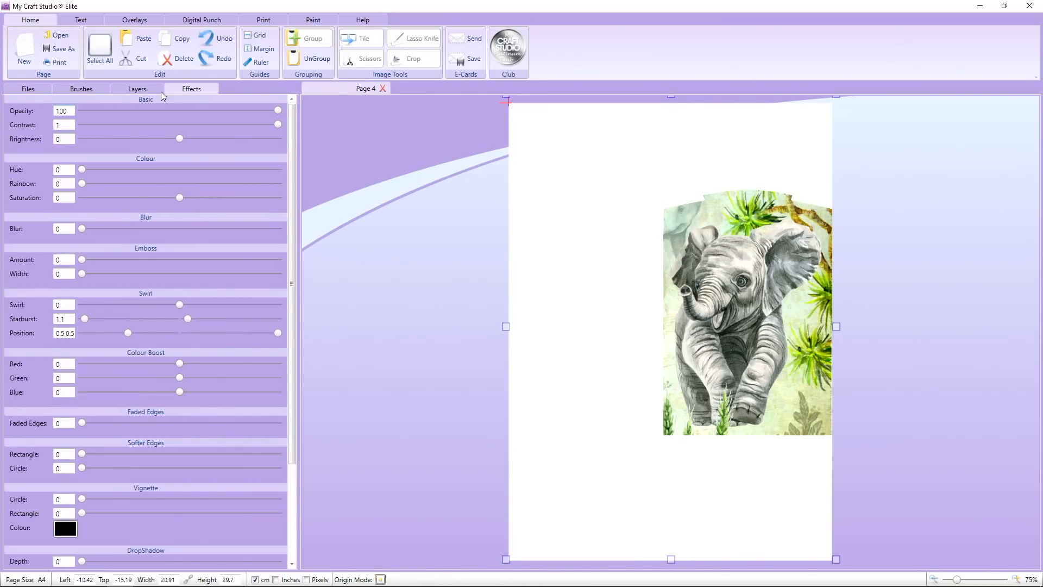
left_click(140, 91)
left_click(92, 90)
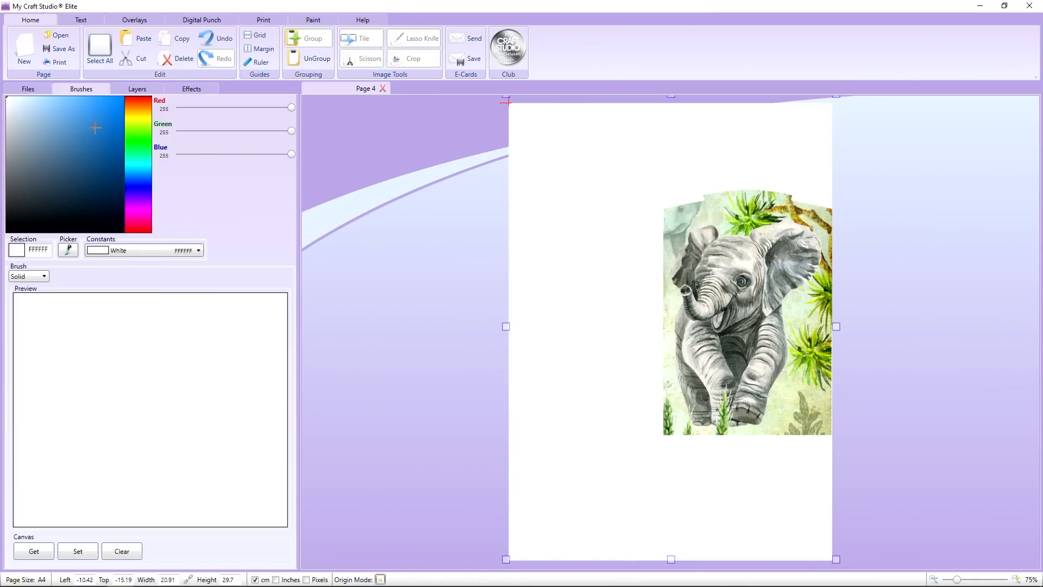
left_click(159, 252)
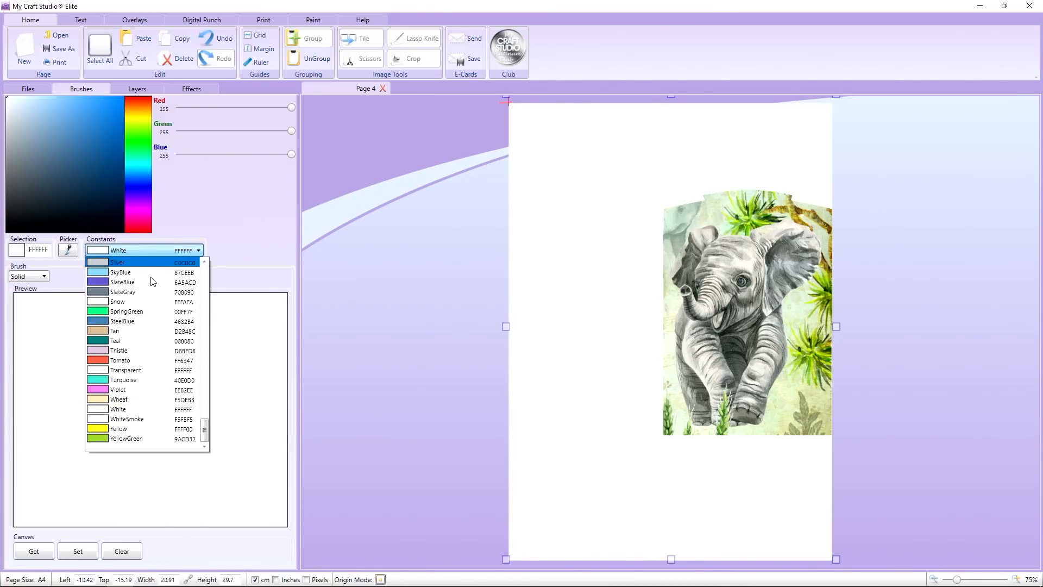
left_click(146, 369)
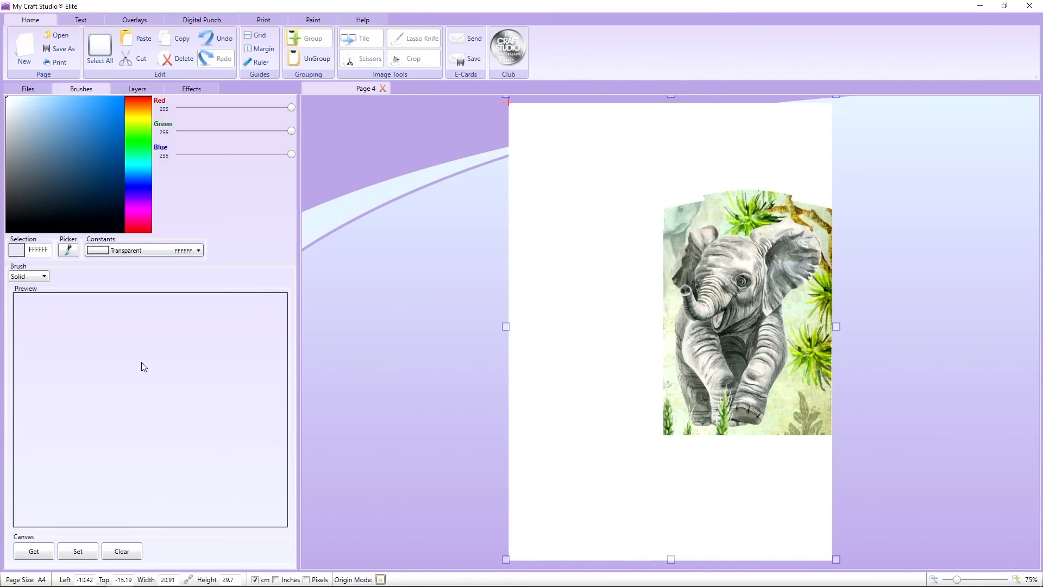
left_click(79, 551)
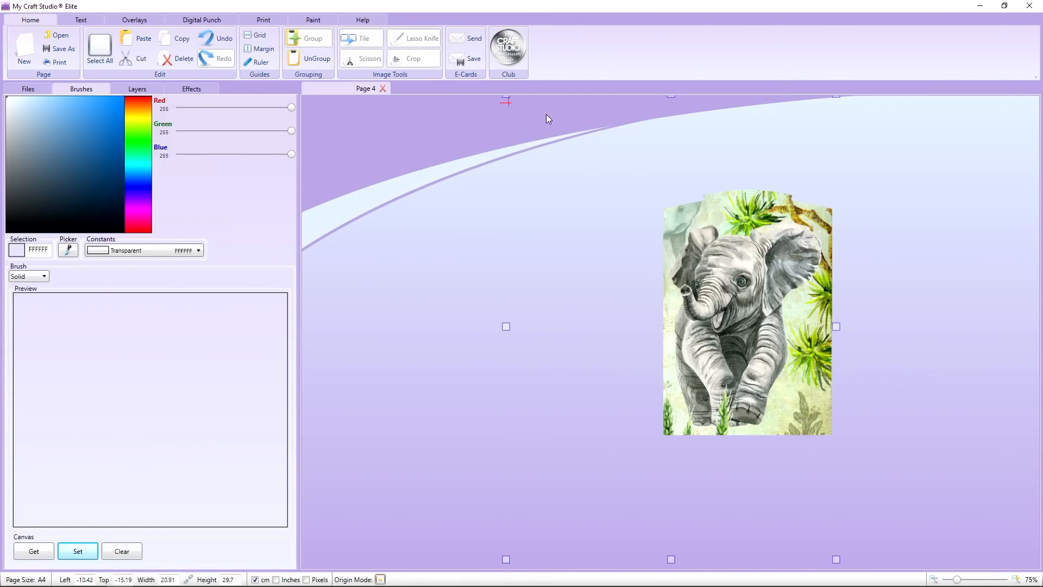
Step: Return the page's canvas colour to White
left_click(124, 250)
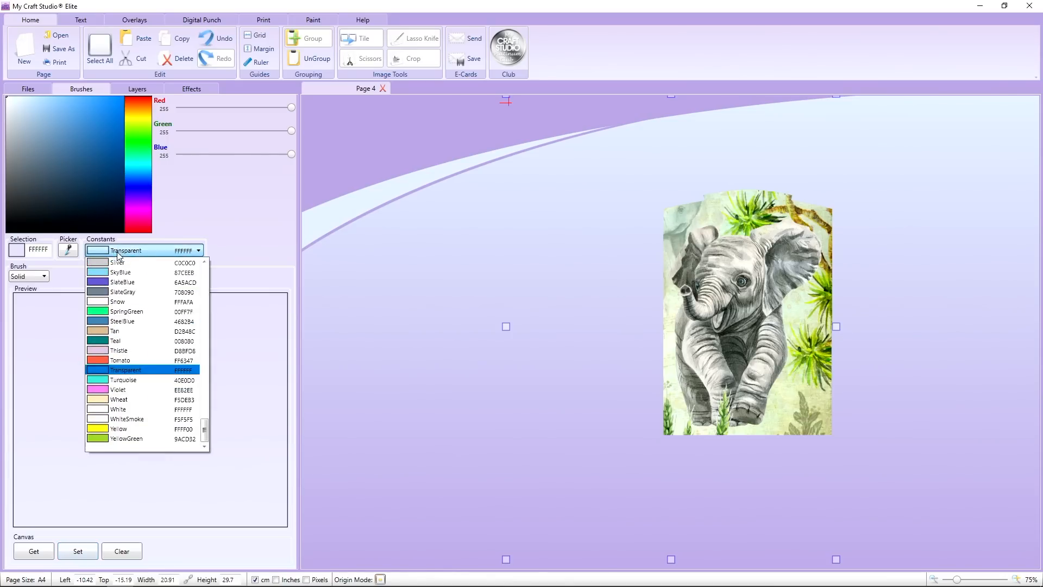
left_click(136, 419)
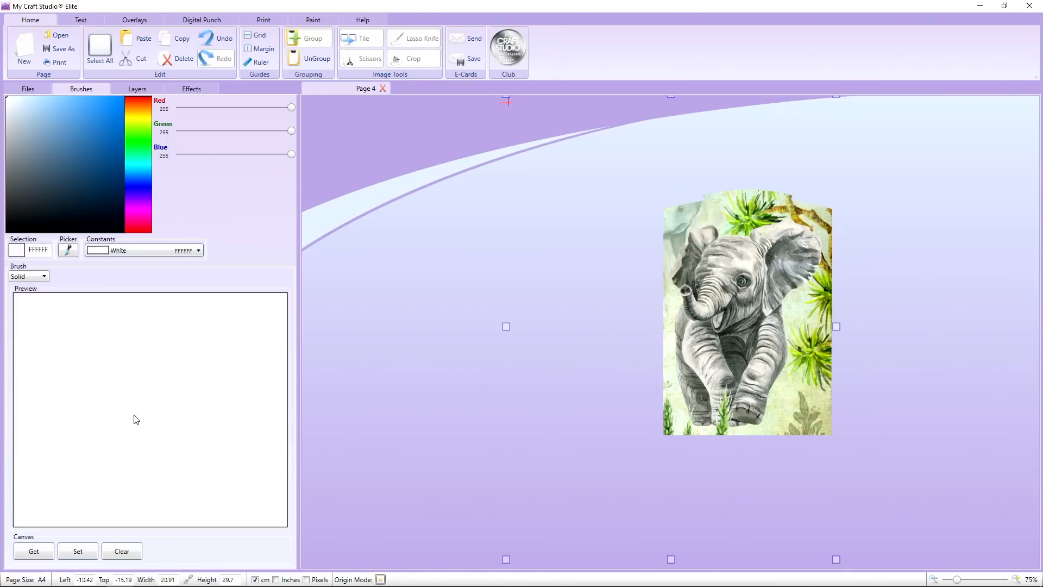
left_click(83, 551)
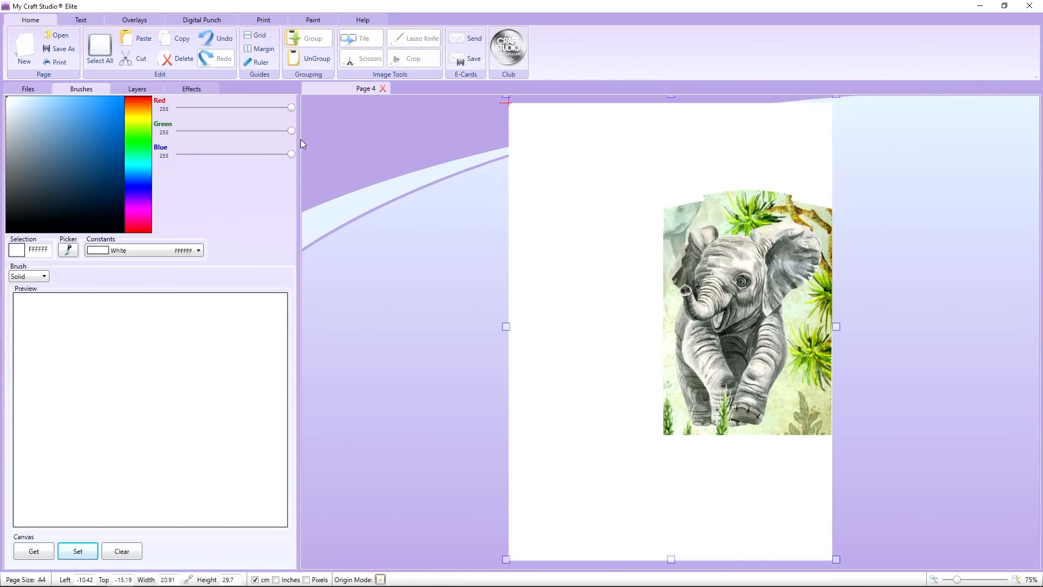
Step: Set the page size to A5, then enlarge and reposition the elephant group so it nearly fills the page
left_click(262, 21)
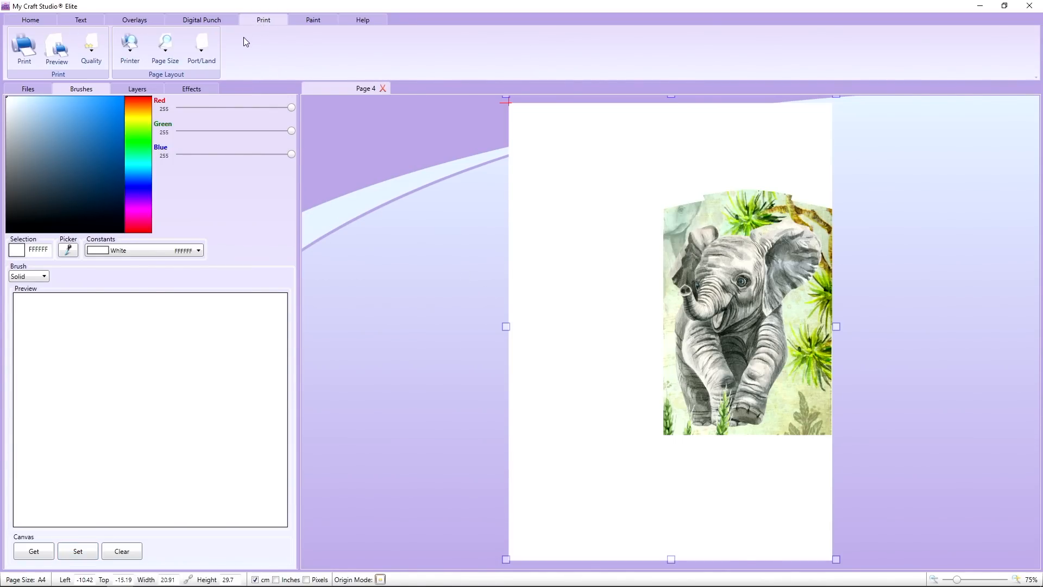
left_click(166, 50)
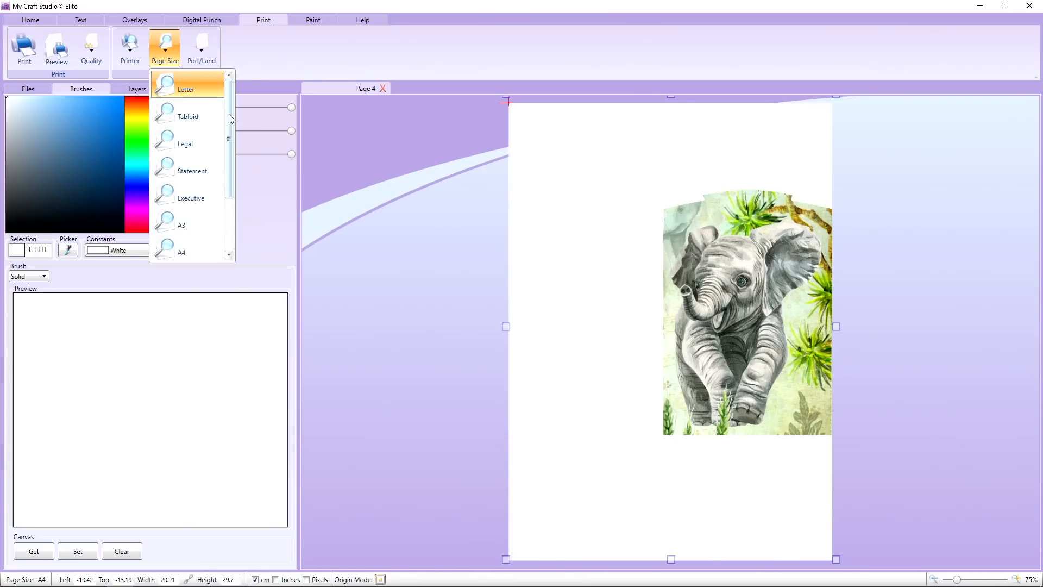
left_click_drag(228, 121, 229, 175)
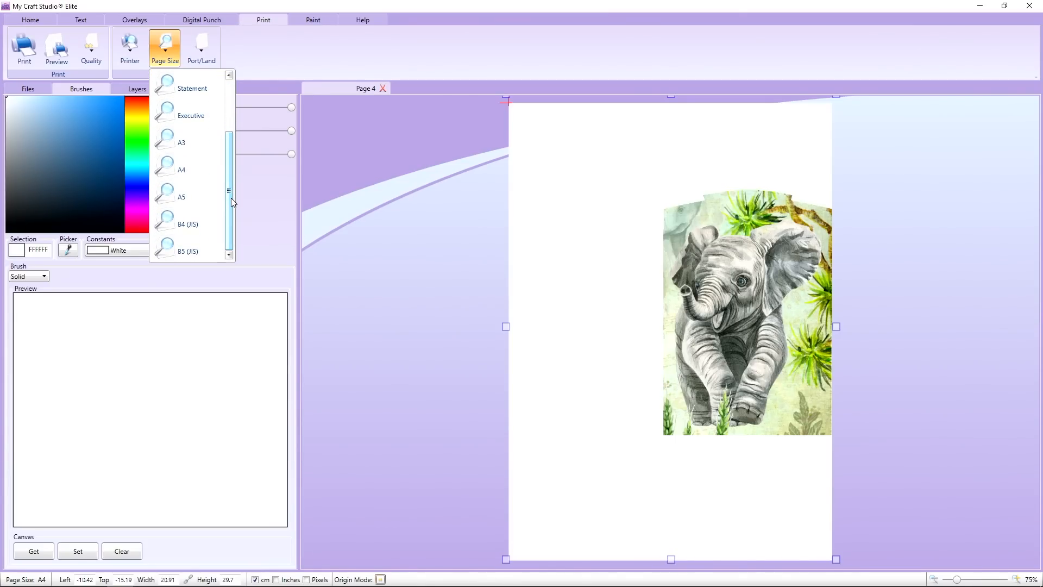
left_click(174, 197)
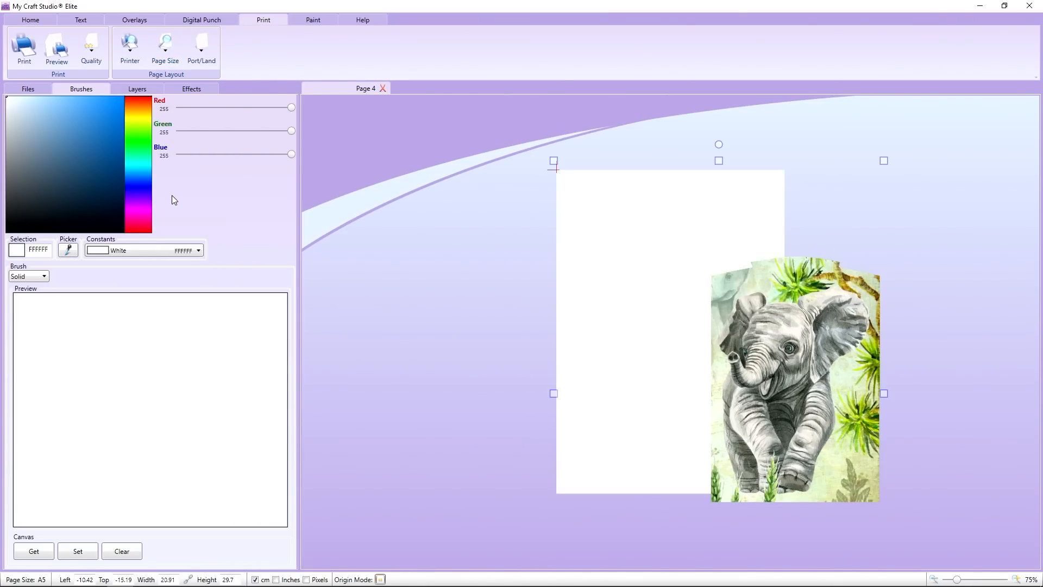
left_click_drag(554, 161, 391, 38)
left_click_drag(814, 352, 764, 361)
Step: Make the A5 page's canvas Transparent so only the elephant topper has colour
left_click(157, 250)
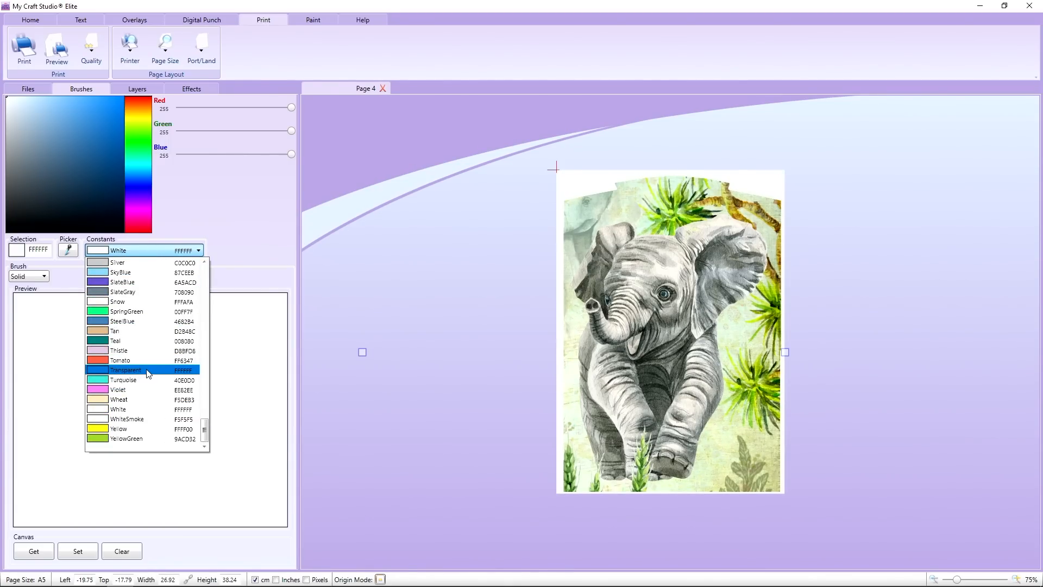
left_click(148, 371)
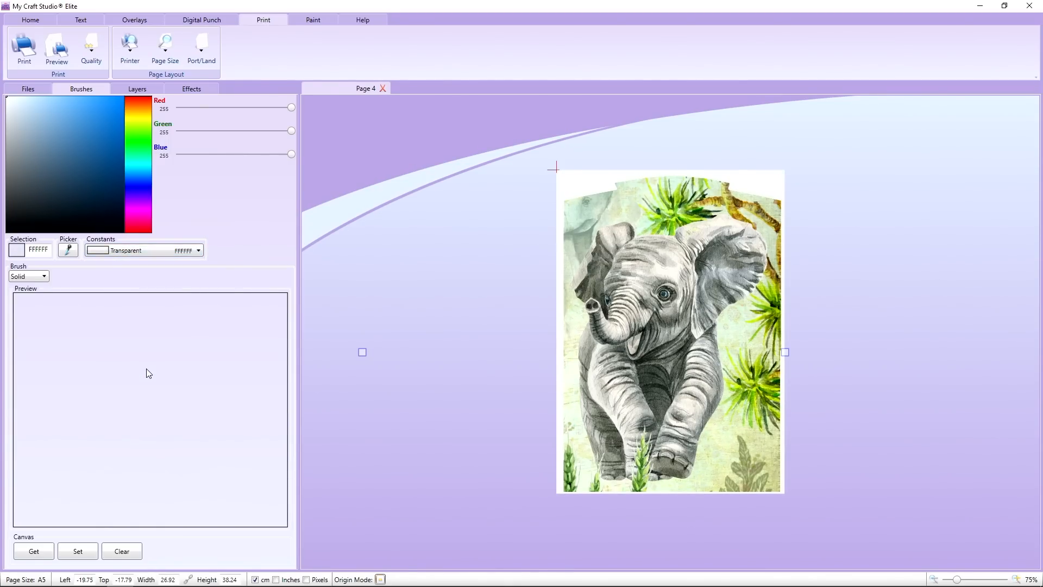
left_click(83, 553)
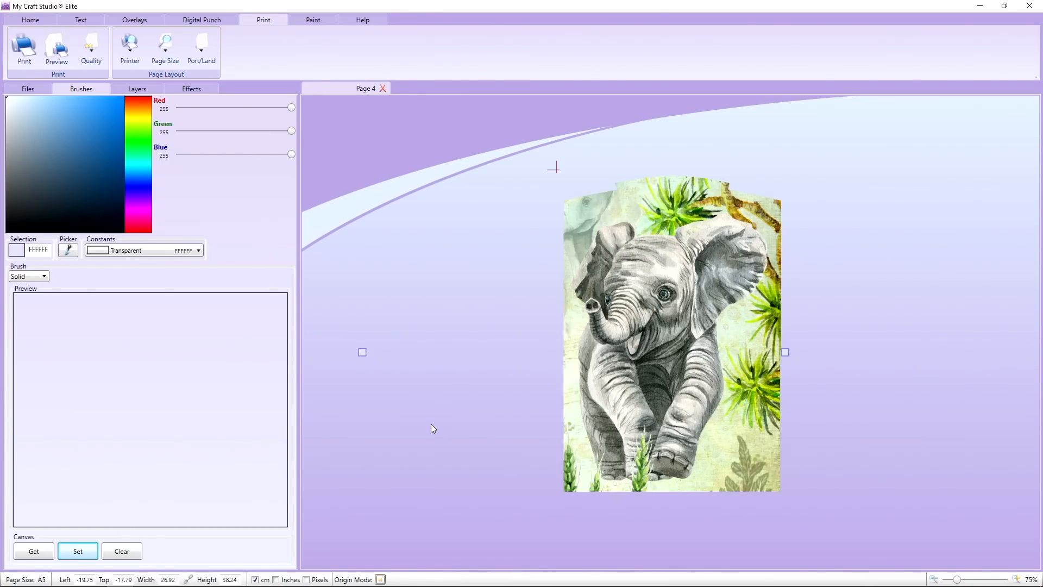
Step: Save the page to the Documents folder as a PNG Pro Quality image named "elephant tag"
left_click(37, 20)
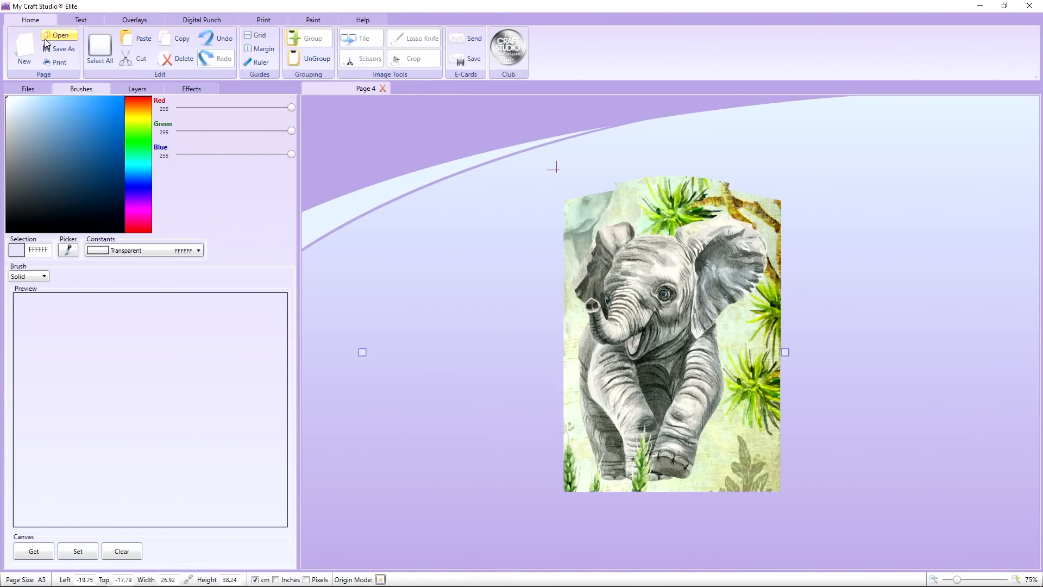
left_click(59, 49)
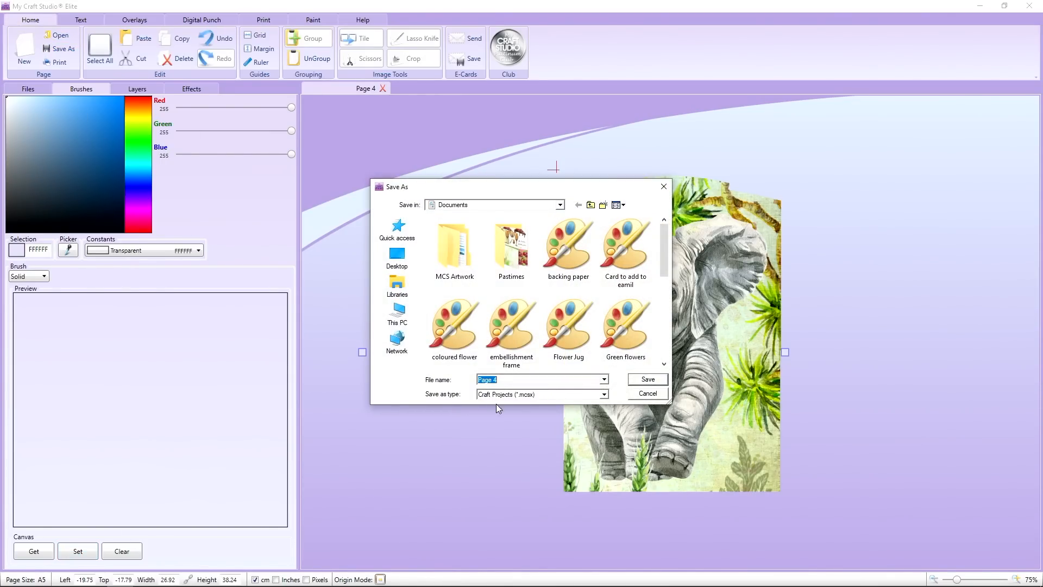
left_click(516, 395)
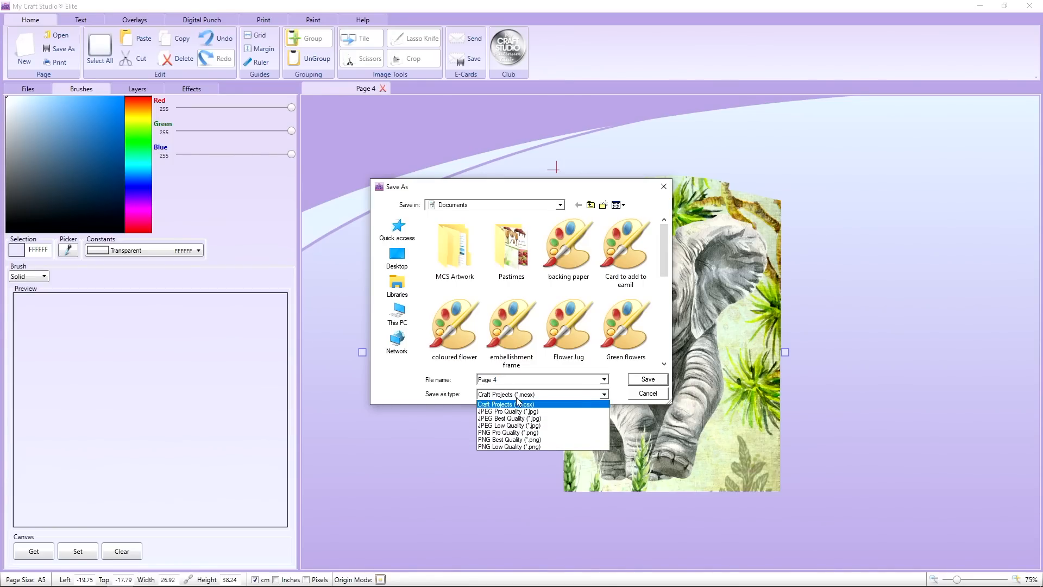
left_click(525, 432)
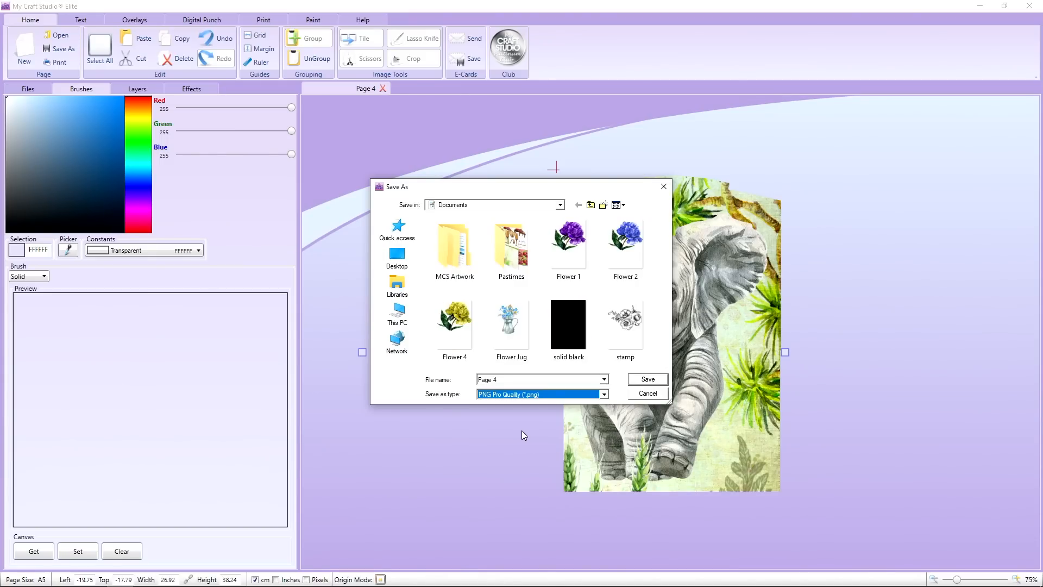
left_click(518, 380)
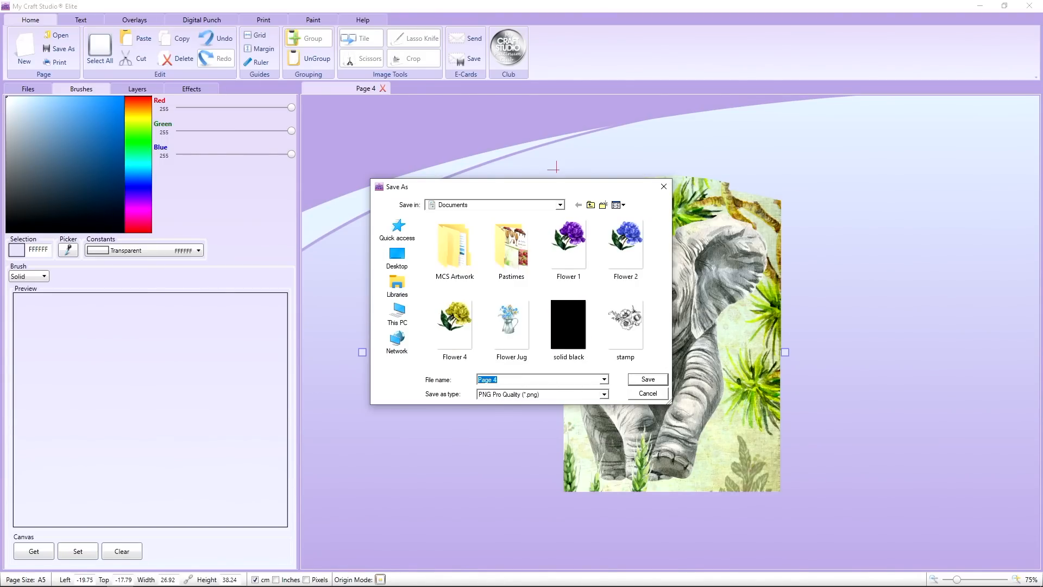
type("elephant tag")
key("Return")
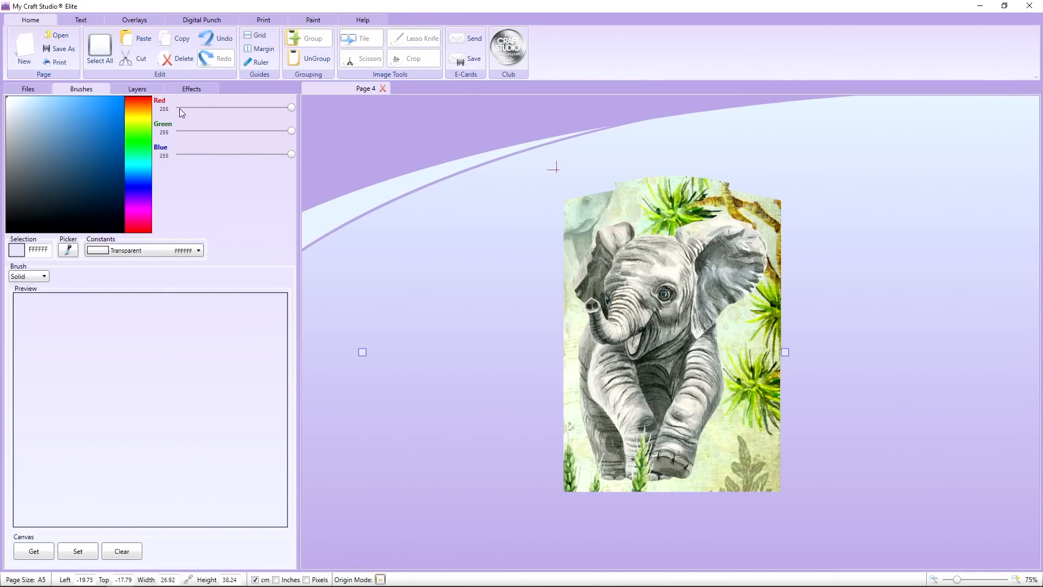
Step: Set the canvas colour of the A5 page to White
left_click(159, 248)
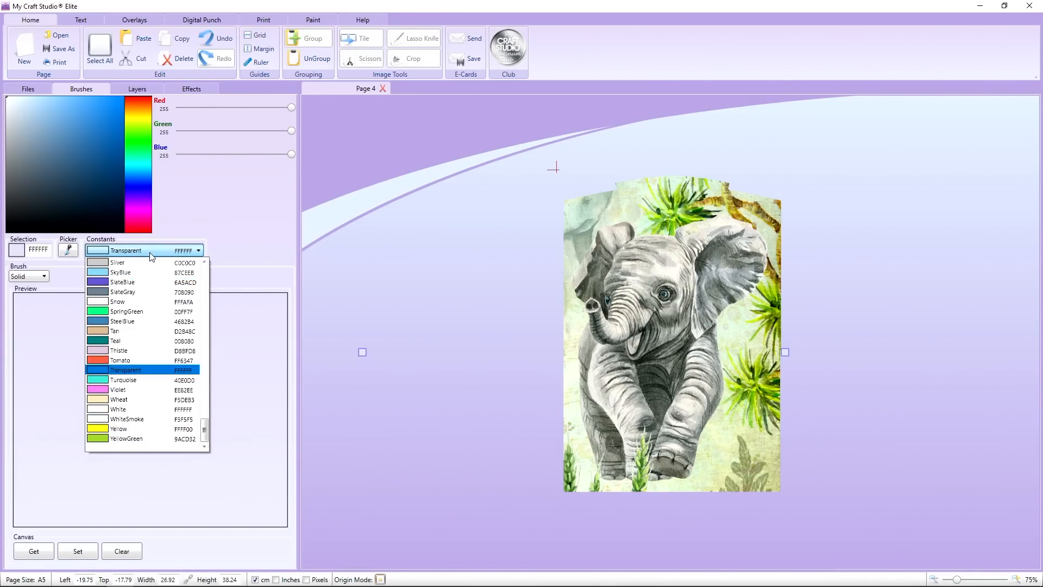
left_click(161, 412)
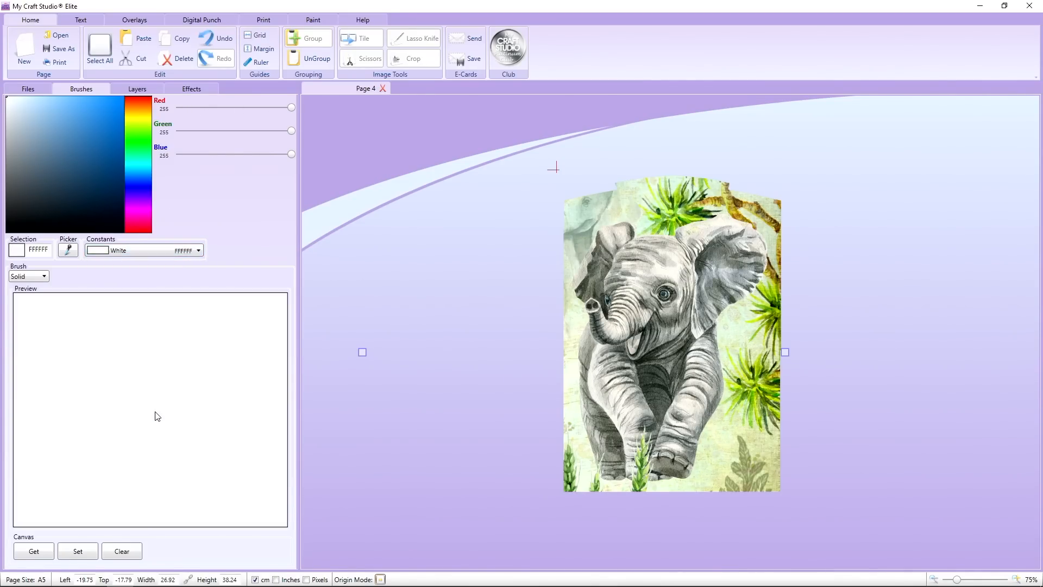
left_click(78, 550)
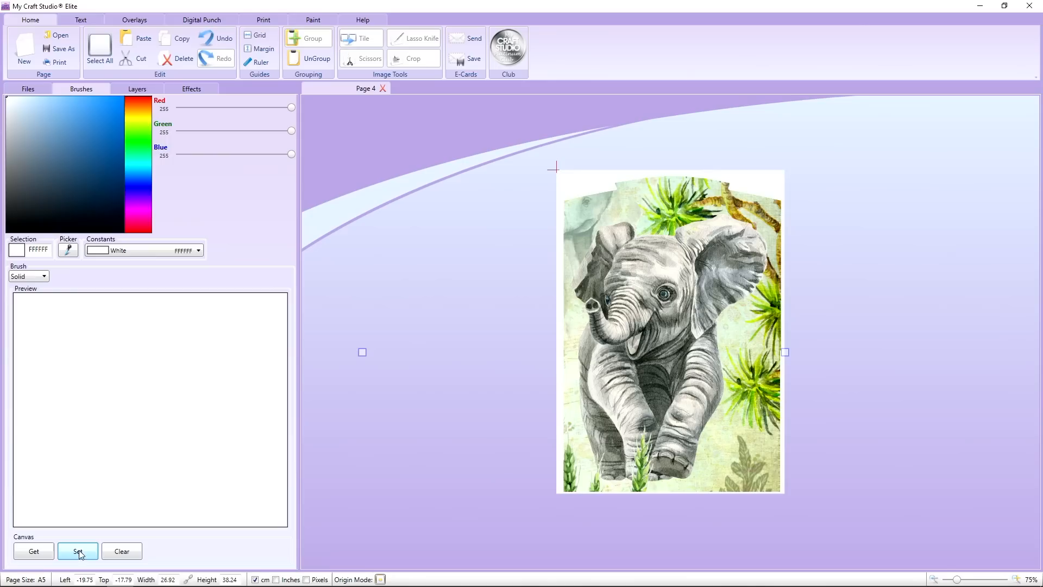
Step: Set the page size to A4 and delete the elephant group from the page
left_click(266, 21)
left_click(164, 50)
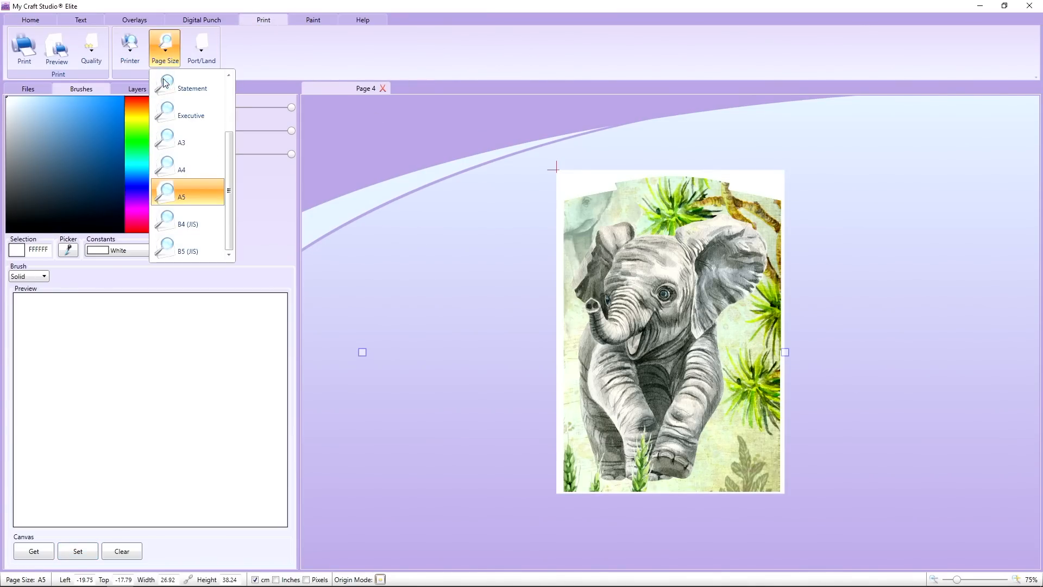
left_click(174, 171)
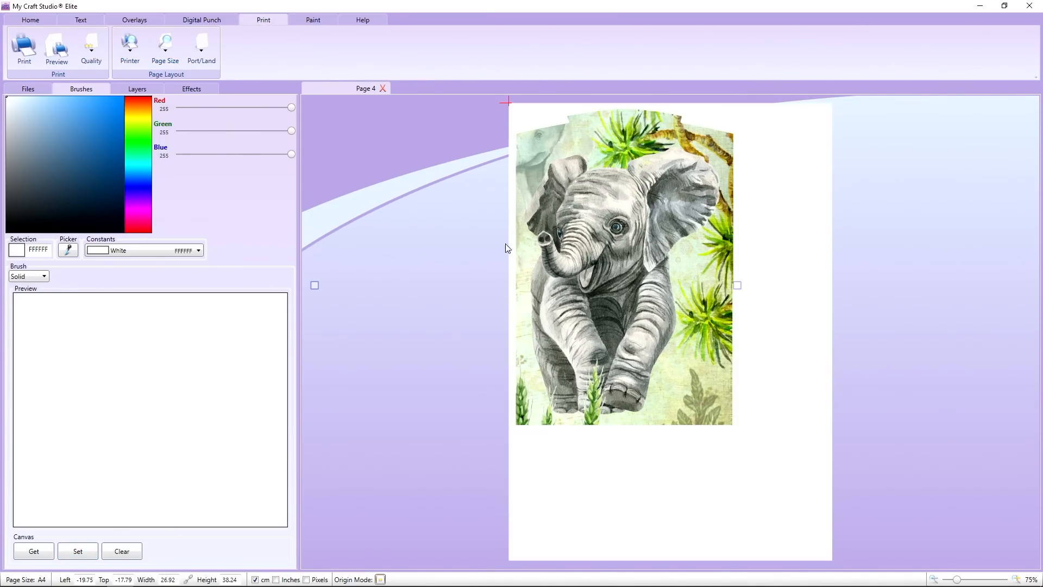
key("Delete")
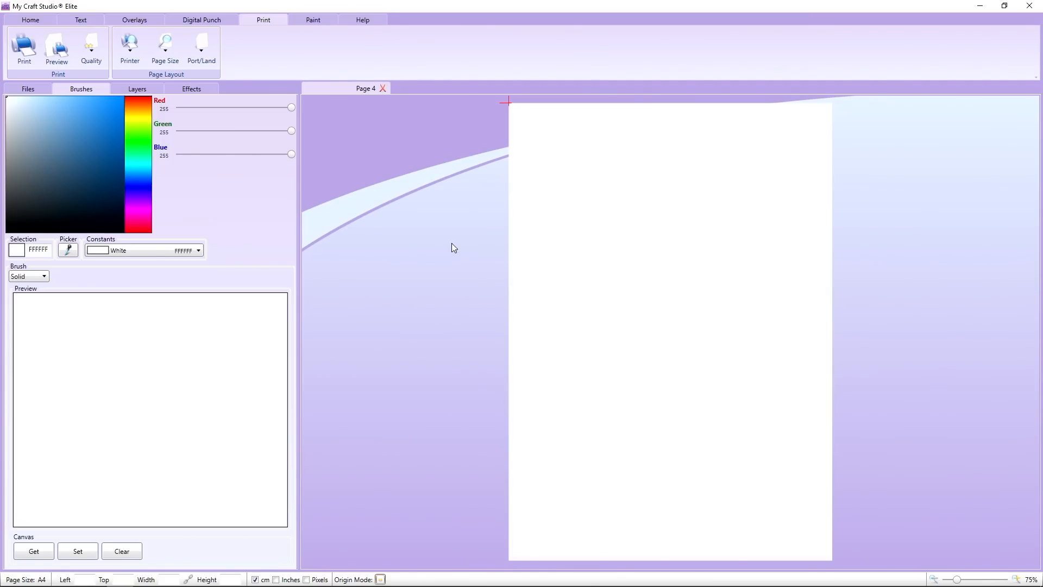
Step: Browse to the Documents folder and place the saved "elephant tag" image on the blank A4 page
left_click(28, 21)
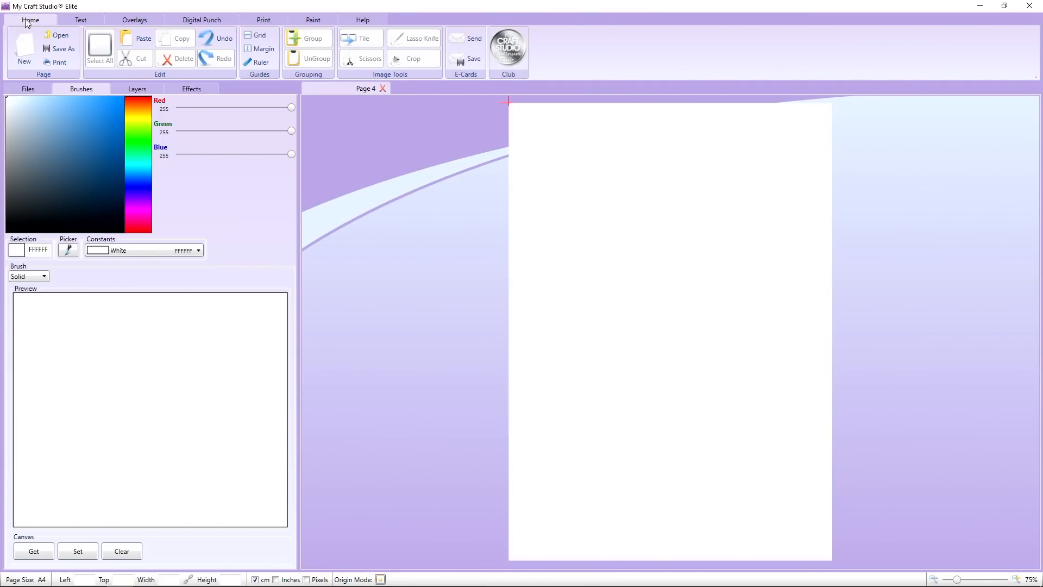
left_click(28, 89)
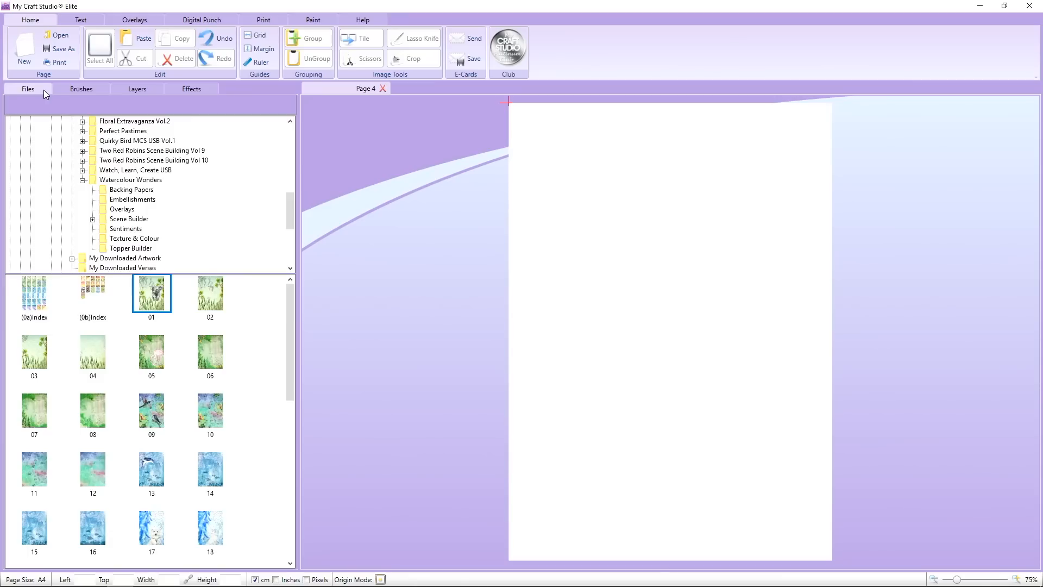
left_click_drag(292, 212, 291, 192)
left_click(85, 140)
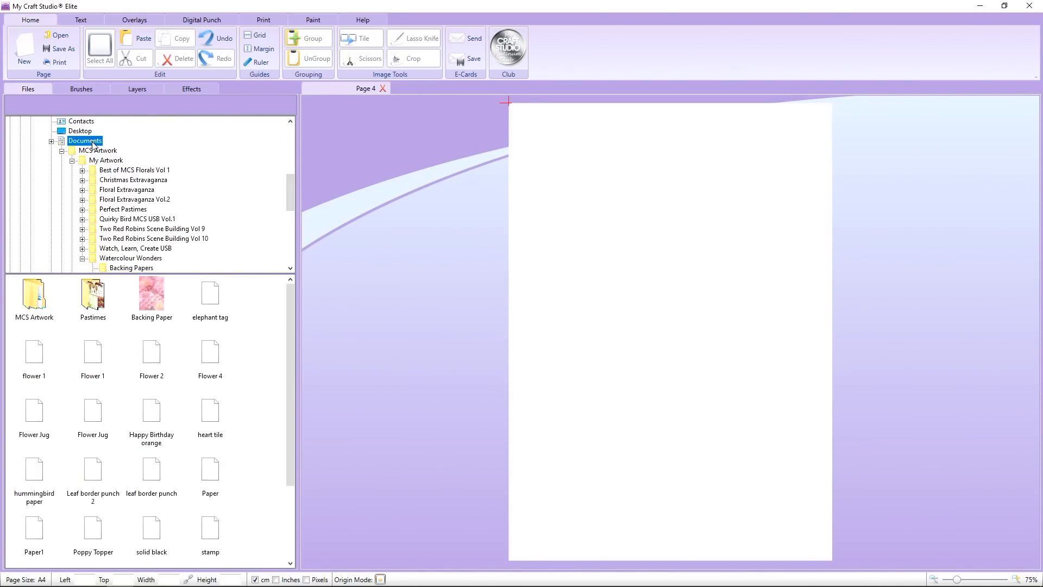
left_click_drag(212, 301, 440, 234)
left_click_drag(563, 289, 577, 253)
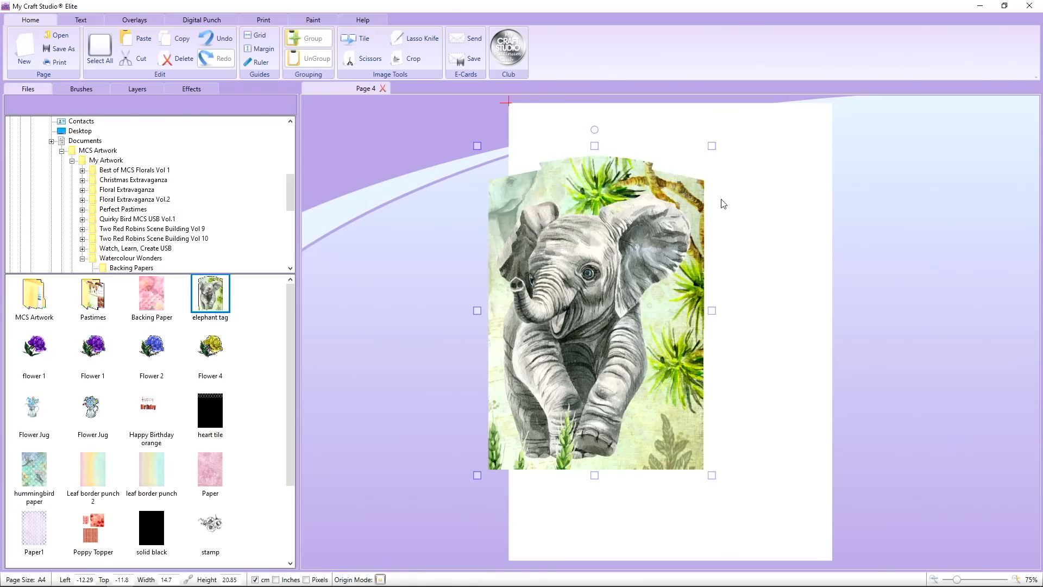
Step: Scale the elephant tag image down to about 9.4 × 13.4 cm and position it near the page's left edge
left_click_drag(600, 324, 561, 333)
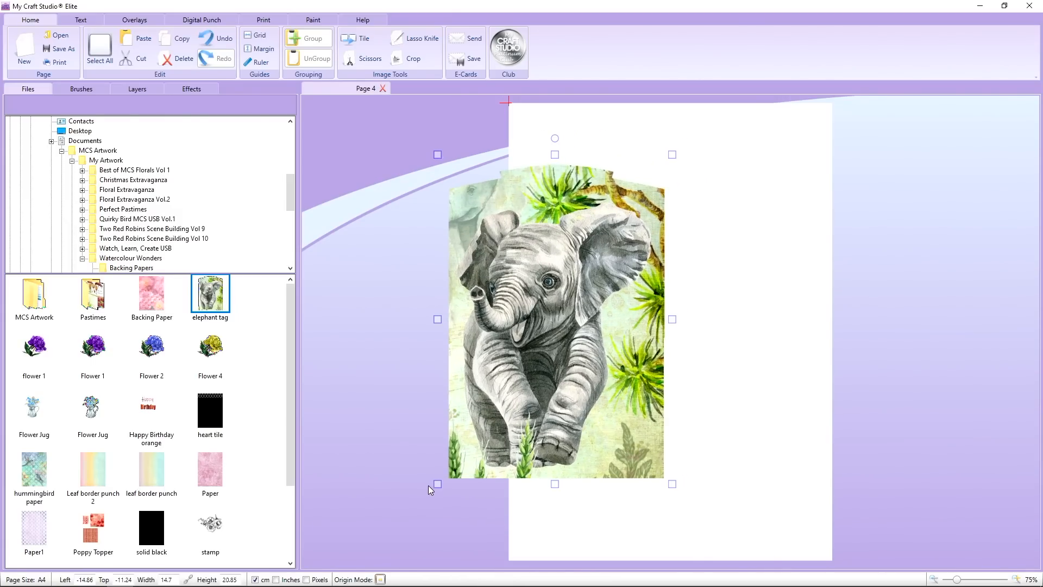
left_click_drag(437, 483, 522, 355)
left_click_drag(580, 309, 560, 300)
left_click(467, 306)
left_click(545, 294)
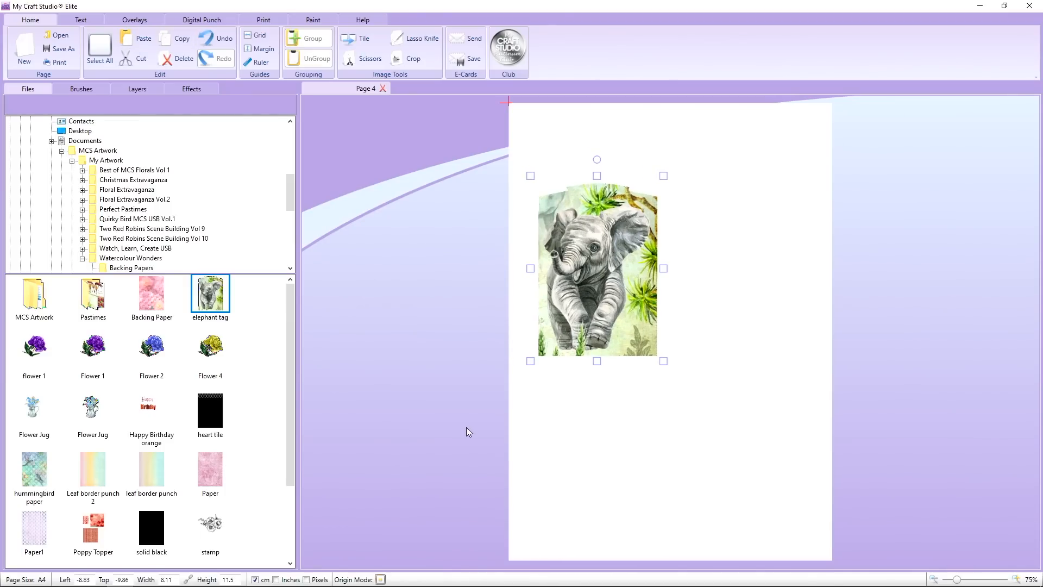
left_click_drag(533, 362, 511, 391)
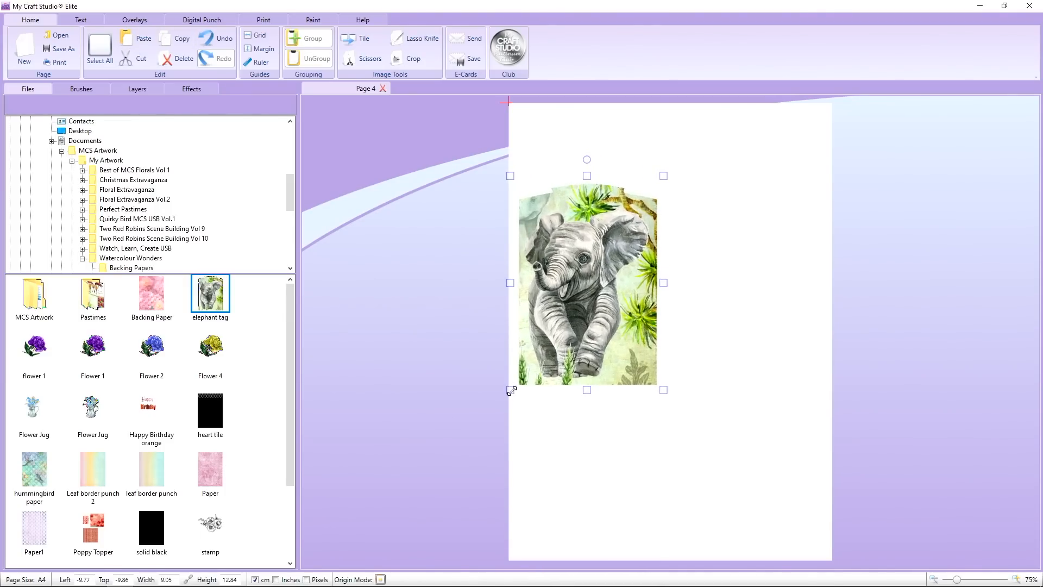
left_click_drag(648, 241, 652, 238)
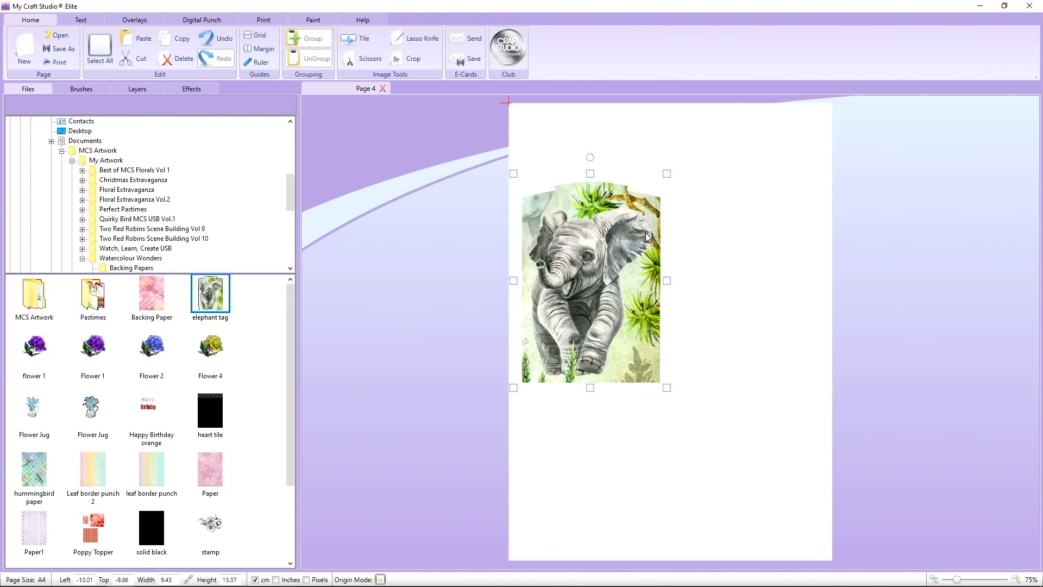
Step: Add a Circle punch shape from Basic Shapes, about 2.3 cm across, over the upper part of the elephant tag
left_click(199, 21)
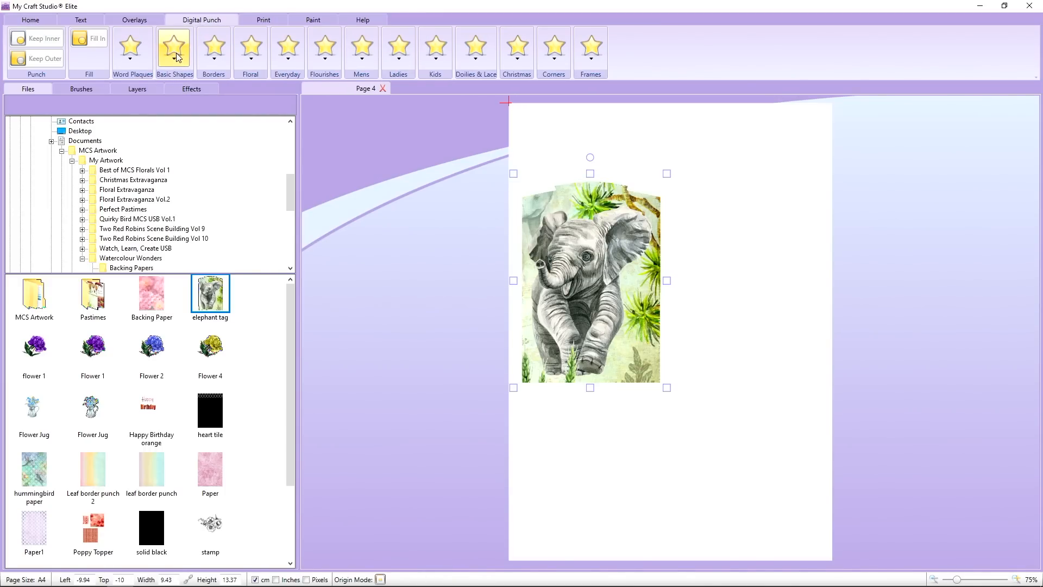
left_click(174, 56)
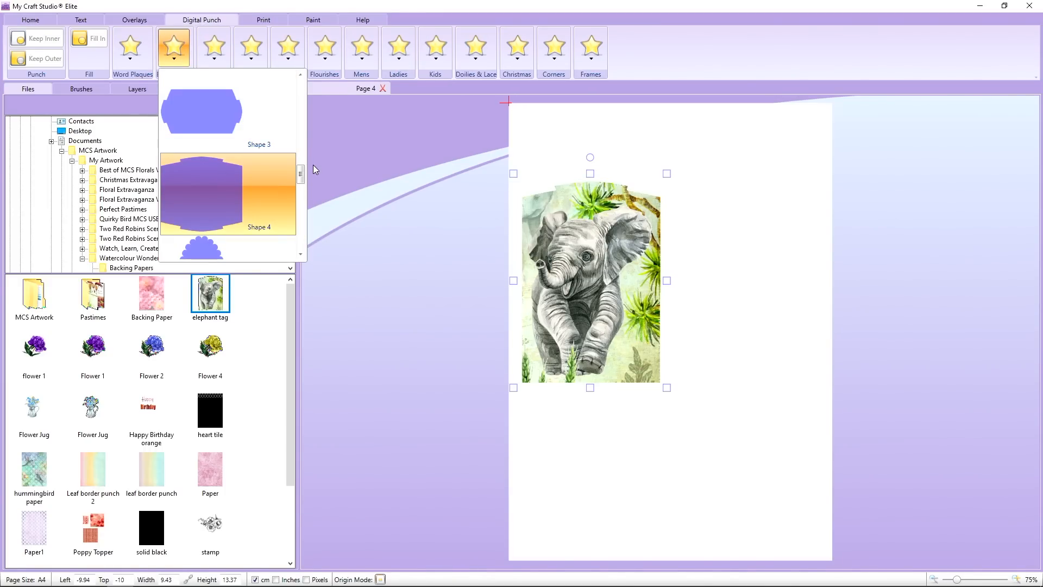
left_click(300, 126)
left_click_drag(300, 126, 300, 79)
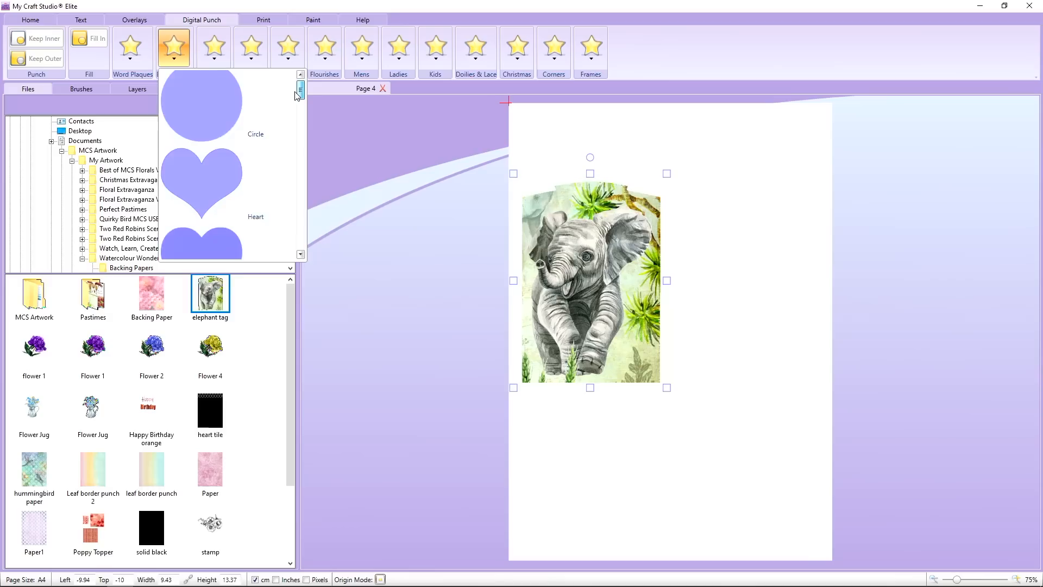
left_click(227, 111)
left_click_drag(526, 167, 570, 222)
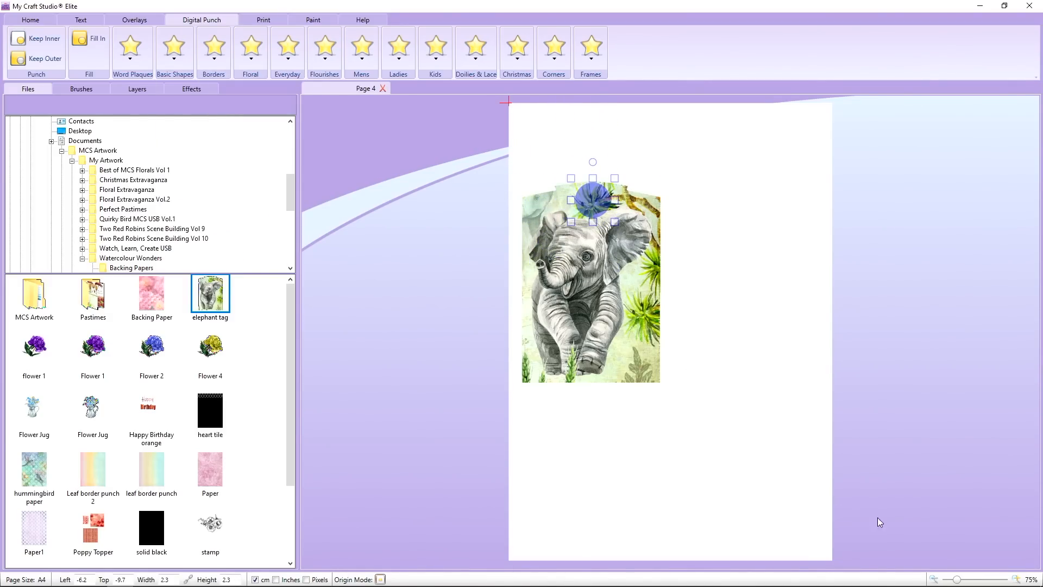
Step: Shrink the circle to about 0.84 cm and centre it near the elephant tag's top edge
left_click_drag(958, 580, 970, 580)
left_click_drag(551, 454, 564, 363)
left_click_drag(501, 213, 500, 197)
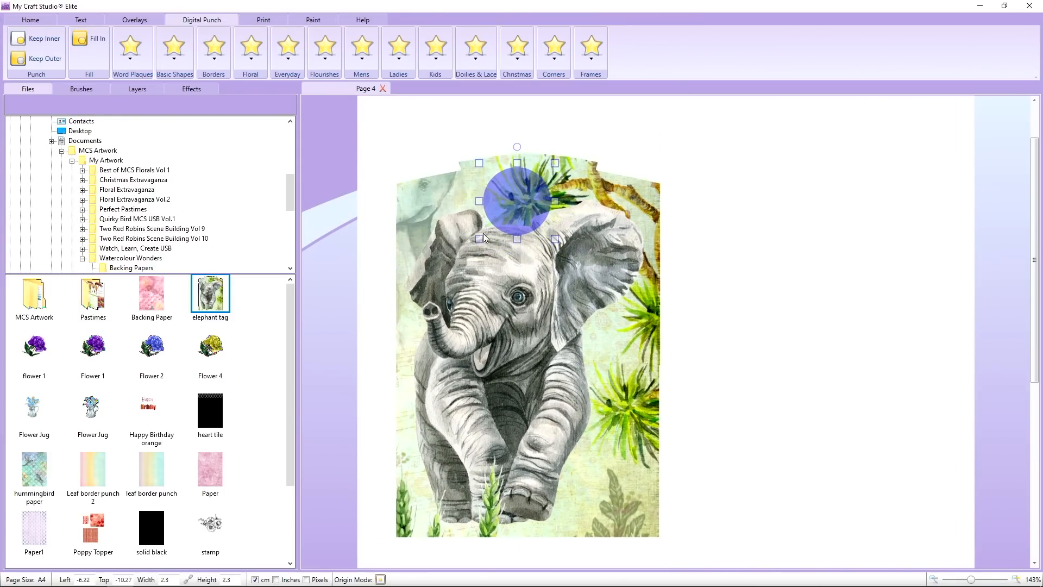
left_click_drag(480, 239, 524, 181)
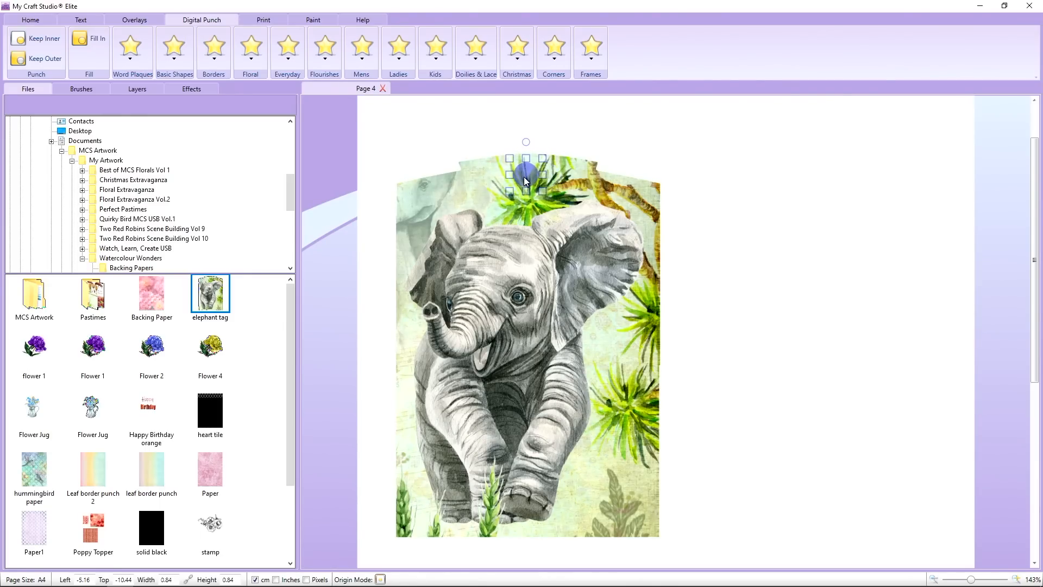
Step: Punch the circle out of the elephant tag with Keep Outer and remove the leftover circle from the page
left_click(46, 60)
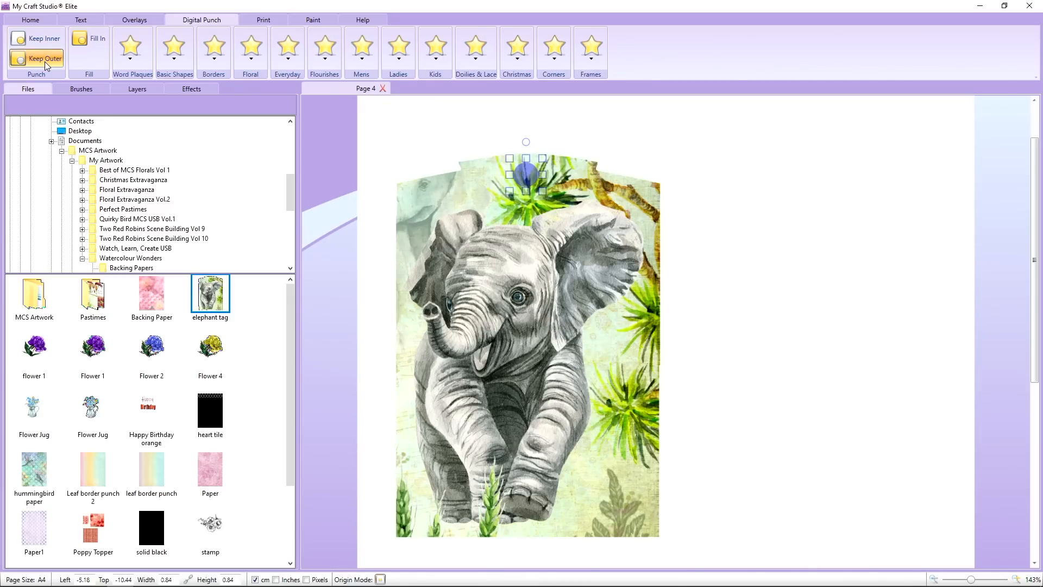
left_click_drag(528, 175, 784, 238)
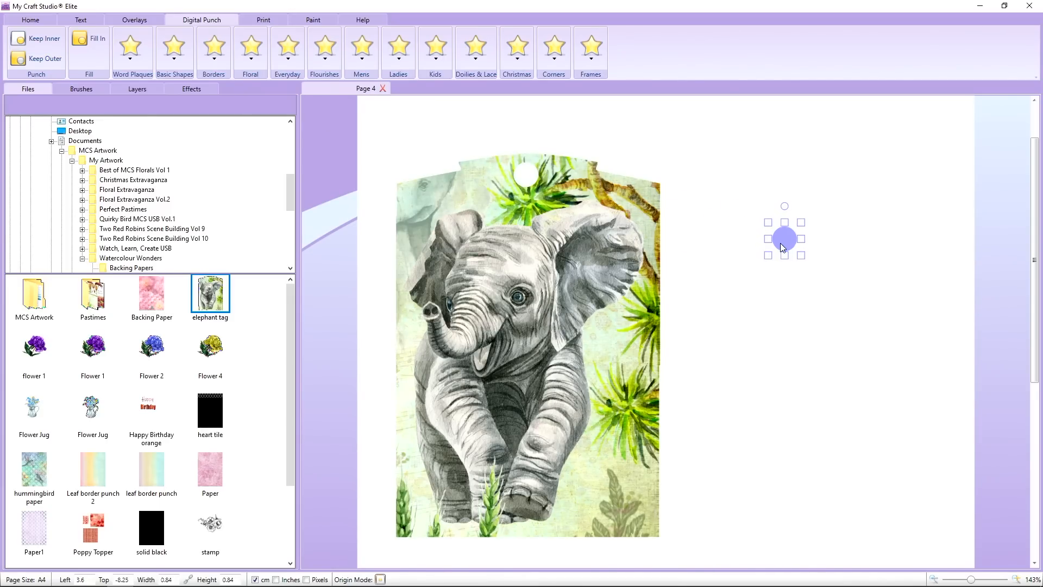
left_click(716, 220)
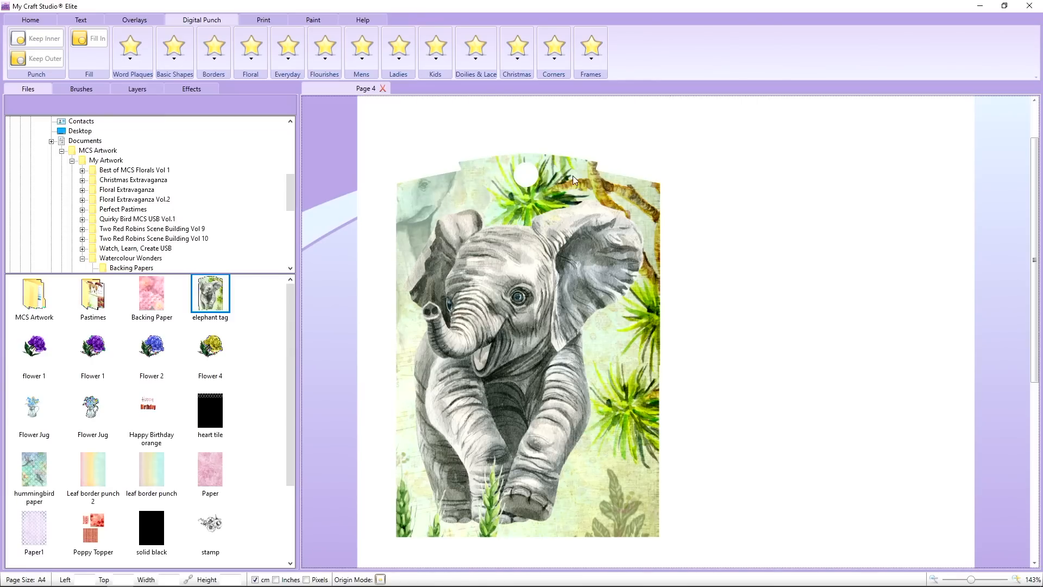
Step: Shift the elephant tag partly off the page to examine the punched hole, and move it back onto the page
left_click_drag(523, 356, 360, 352)
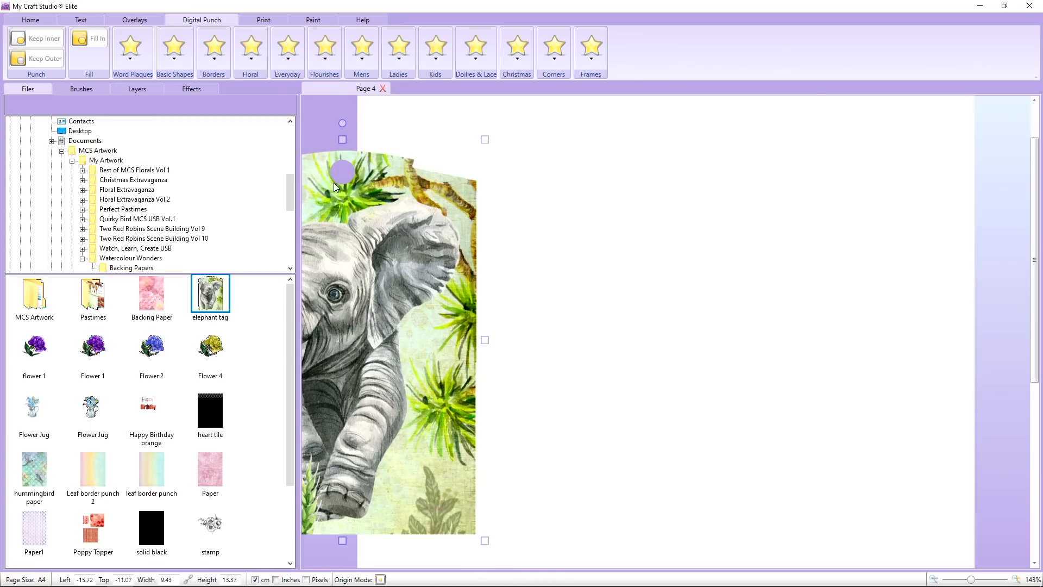
left_click_drag(350, 298, 506, 269)
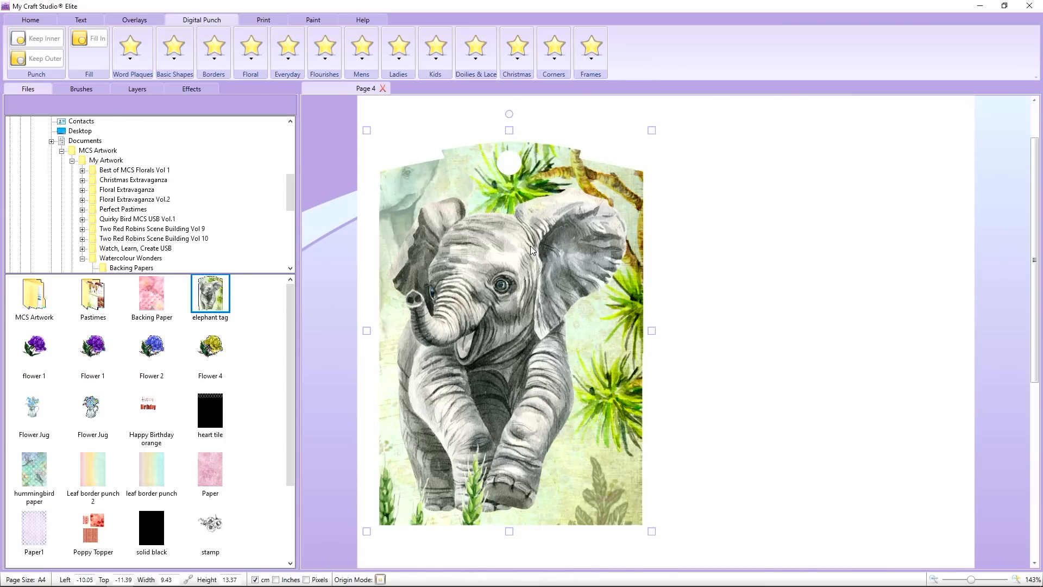
left_click_drag(531, 252, 537, 249)
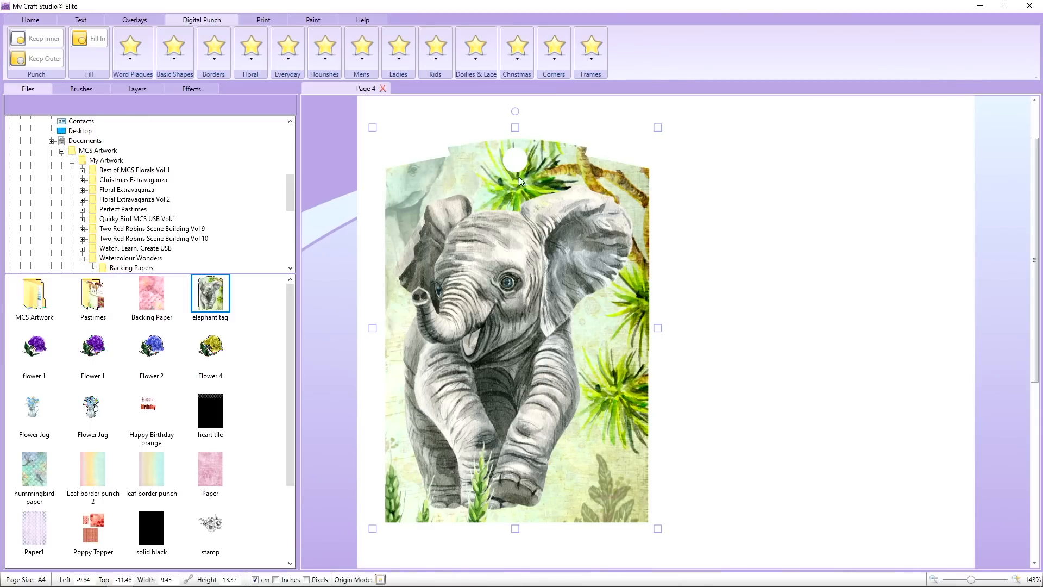
left_click_drag(505, 191, 506, 197)
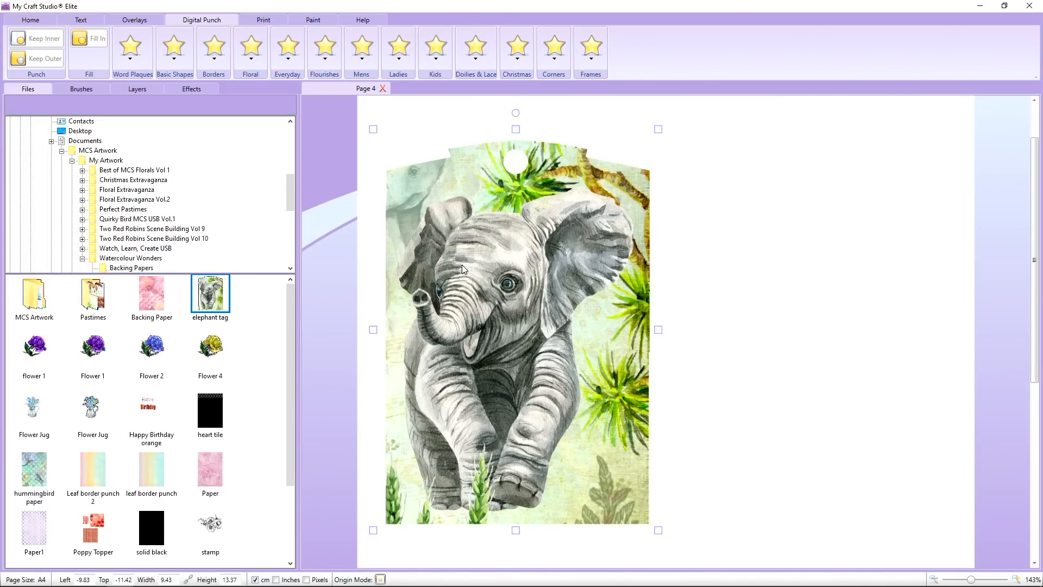
left_click_drag(493, 267, 493, 267)
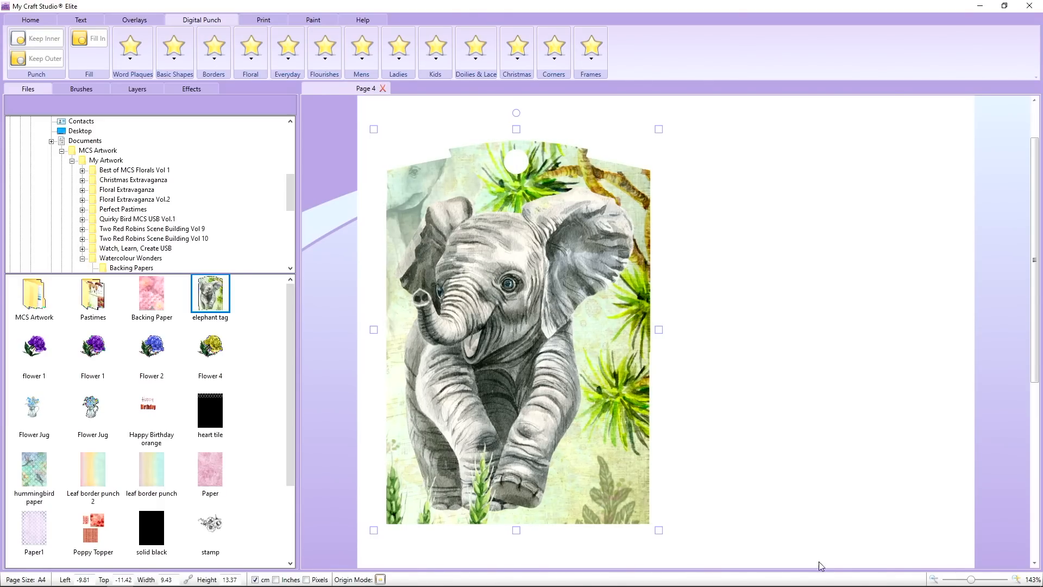
left_click_drag(970, 580, 961, 581)
left_click_drag(630, 321, 638, 332)
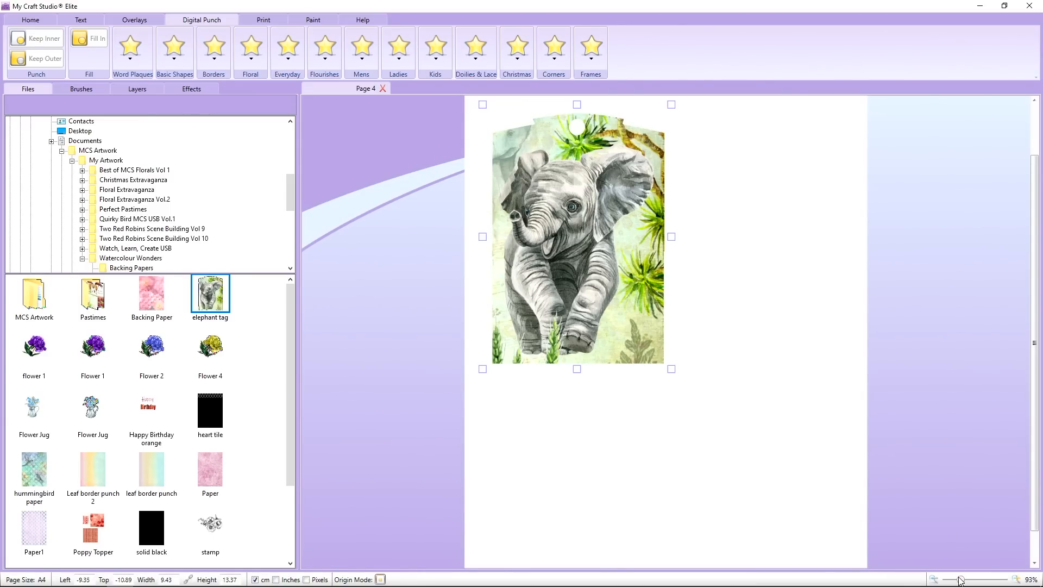
left_click_drag(960, 582, 957, 581)
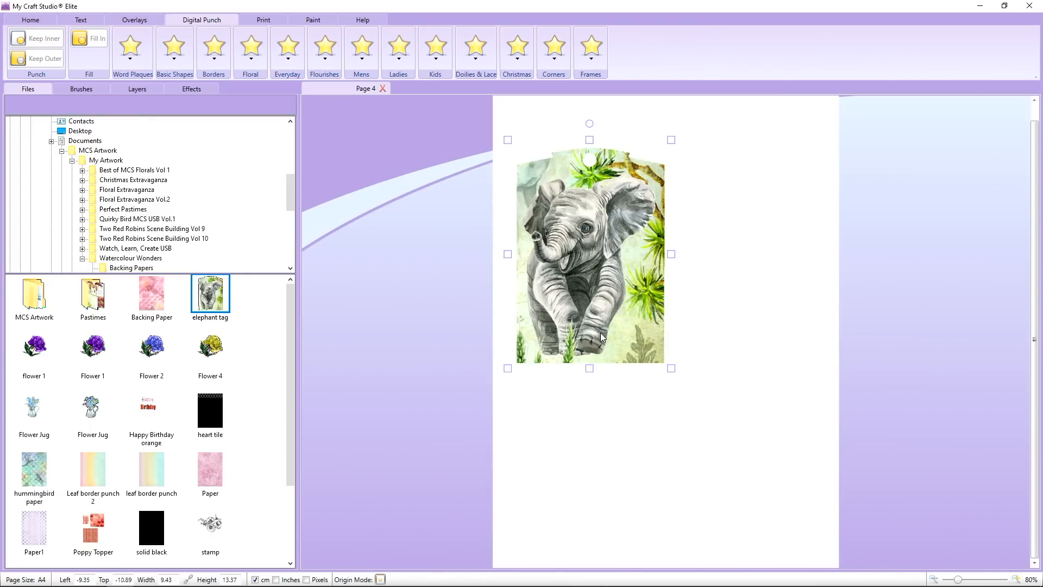
left_click_drag(601, 334, 607, 323)
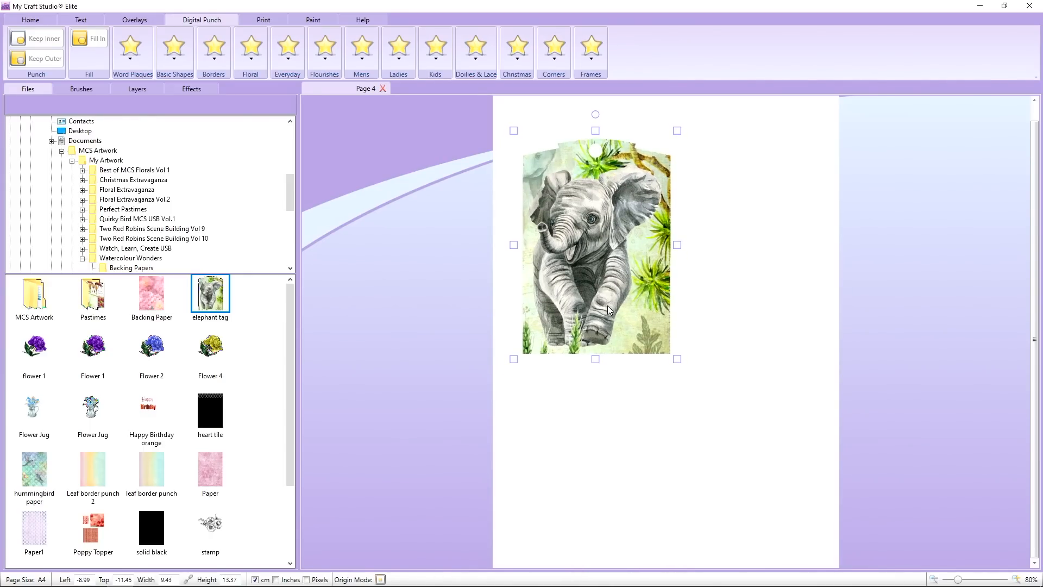
left_click_drag(590, 200, 586, 205)
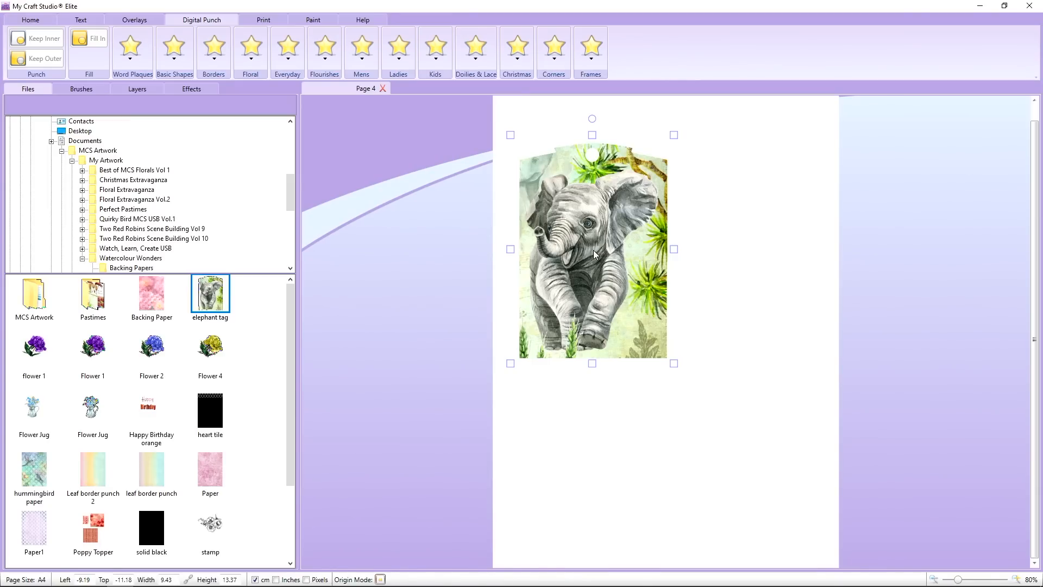
left_click_drag(587, 253, 587, 258)
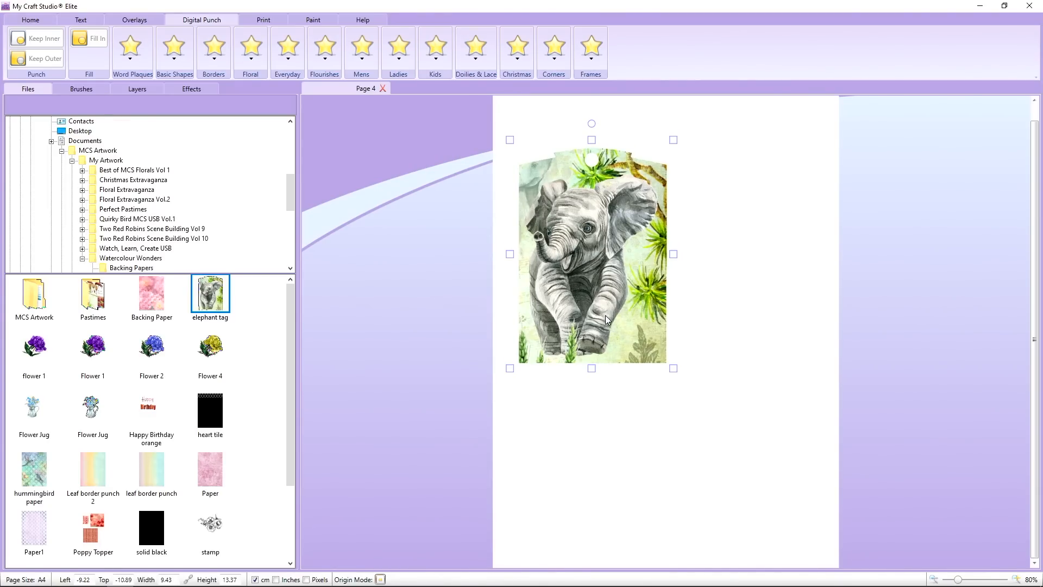
left_click_drag(589, 222, 591, 229)
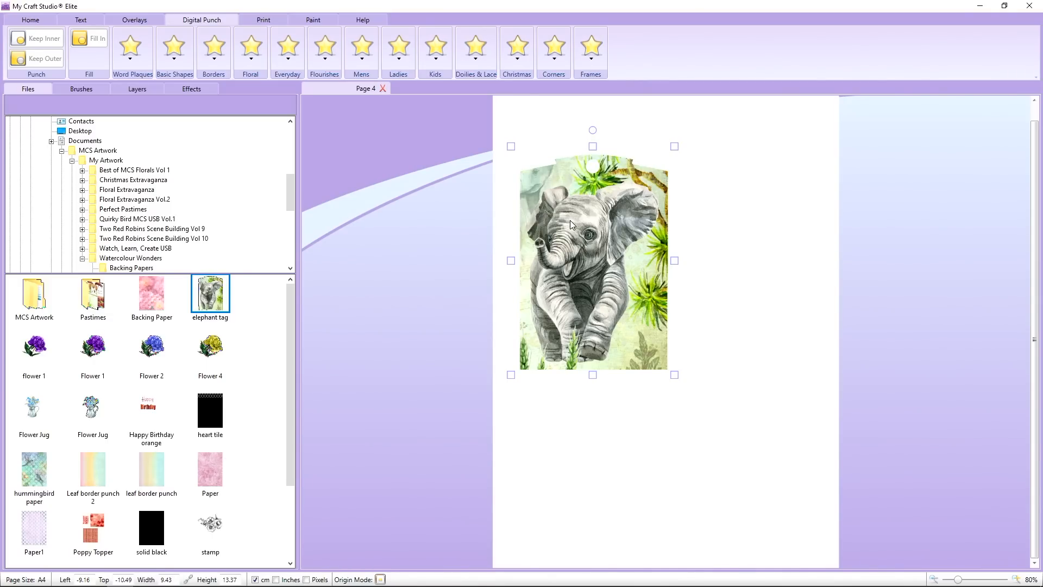
left_click_drag(573, 223, 574, 225)
left_click(190, 59)
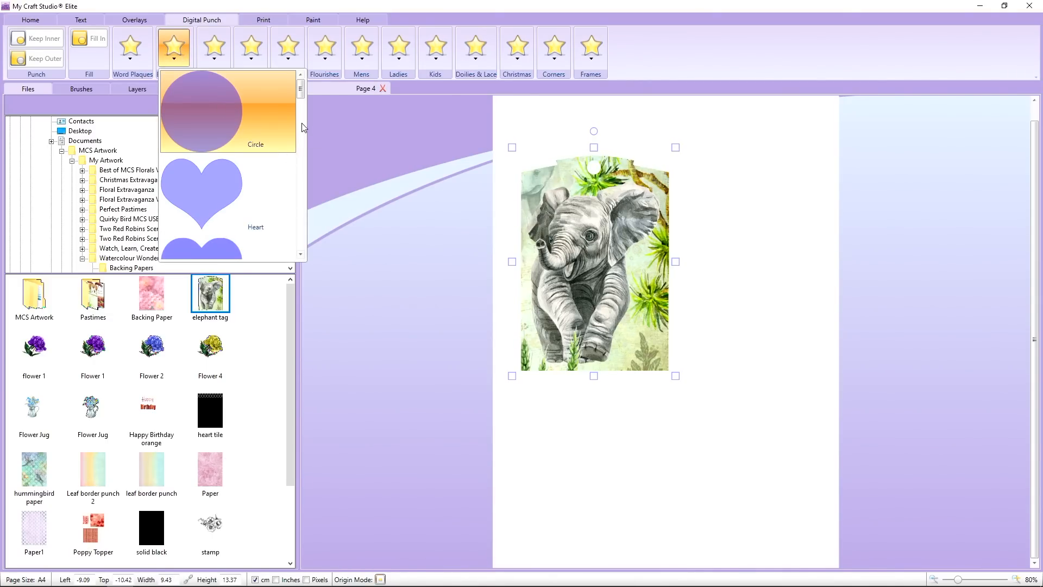
left_click_drag(306, 93, 301, 161)
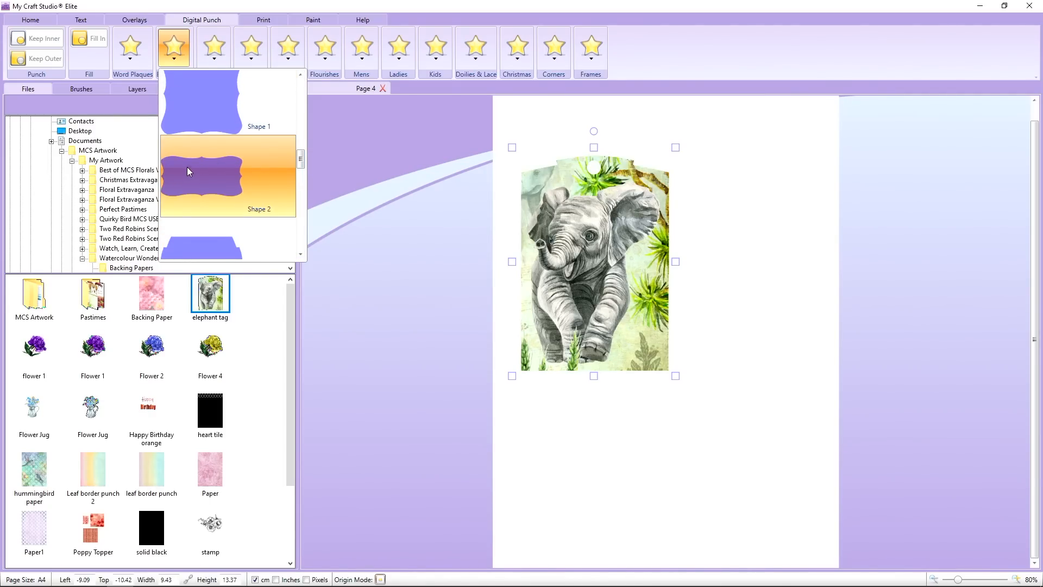
left_click_drag(301, 158, 294, 242)
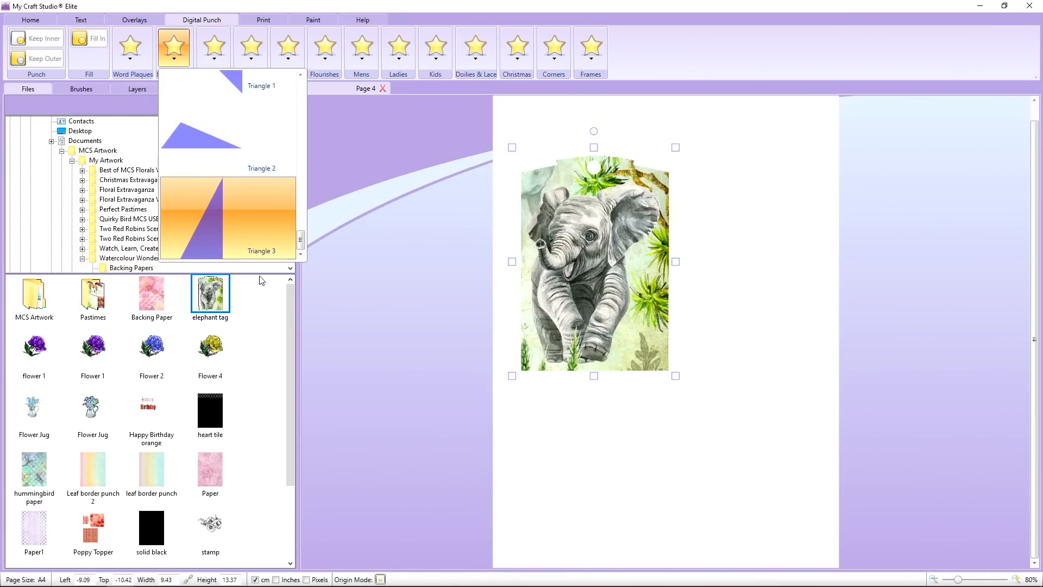
left_click(380, 218)
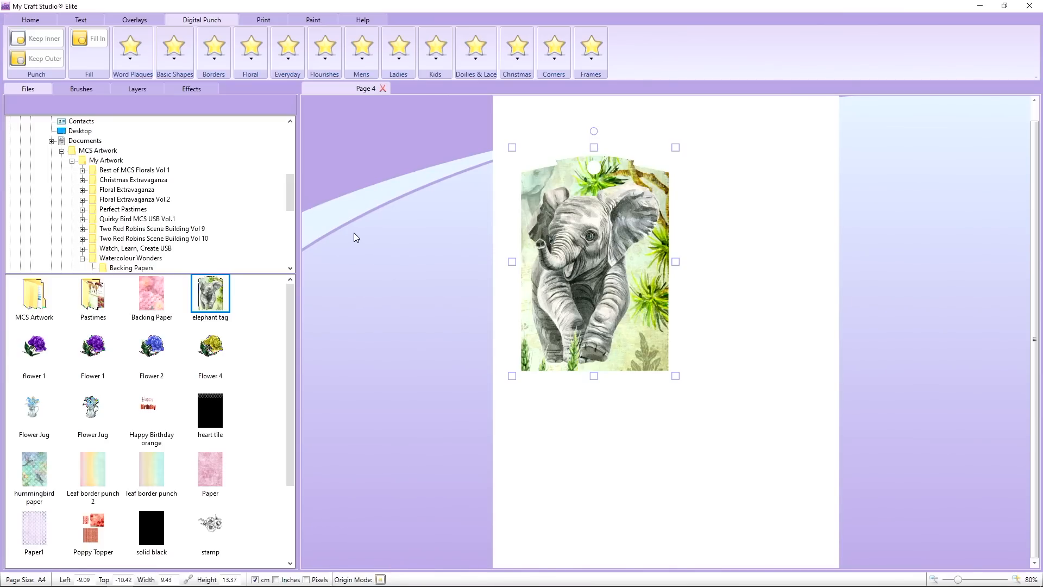
left_click_drag(559, 227, 562, 231)
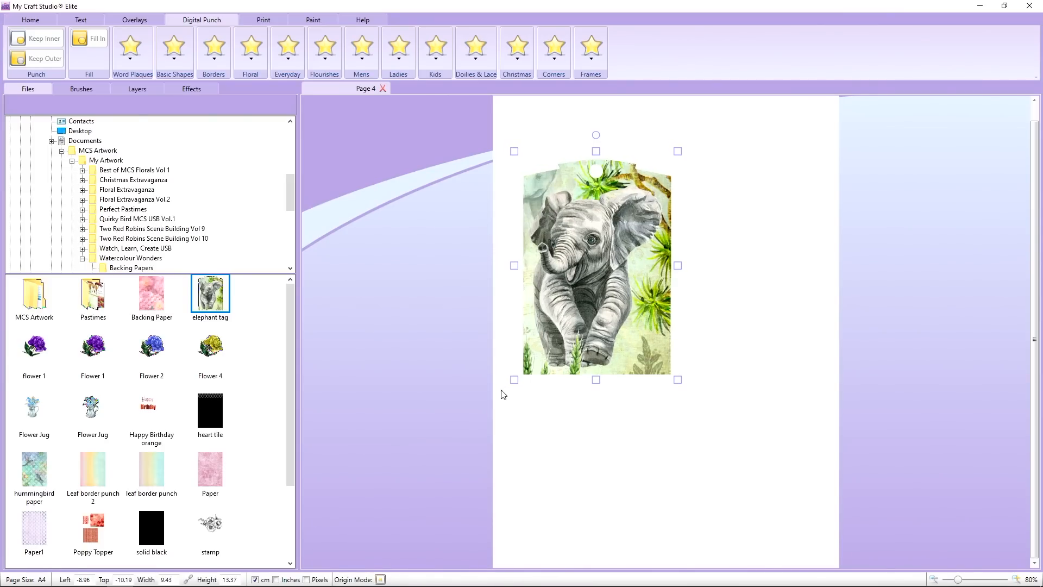
left_click_drag(546, 292, 551, 299)
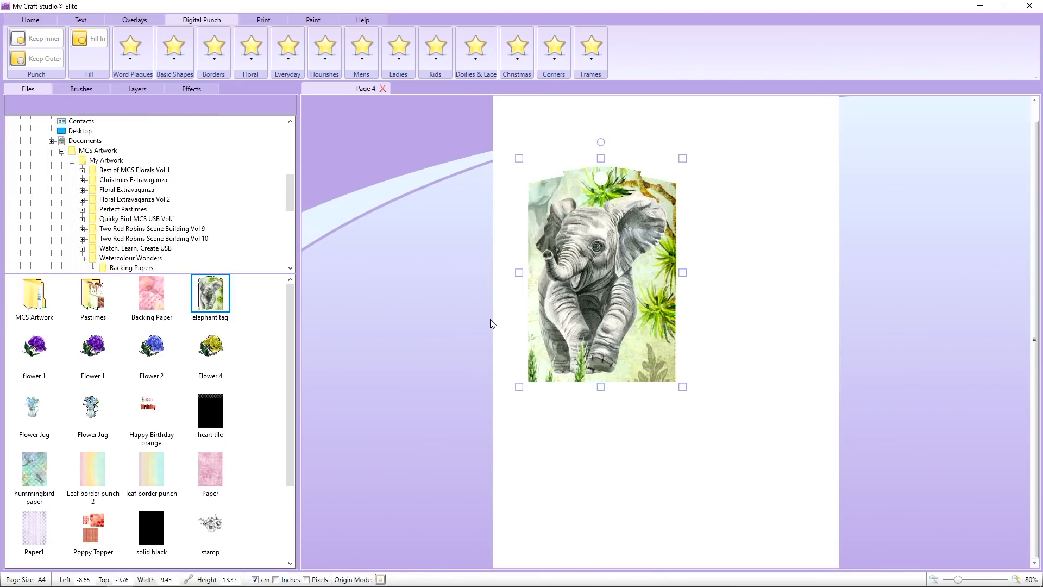
mouse_move(586, 298)
left_mouse_down()
mouse_move(567, 317)
mouse_move(579, 313)
left_mouse_up()
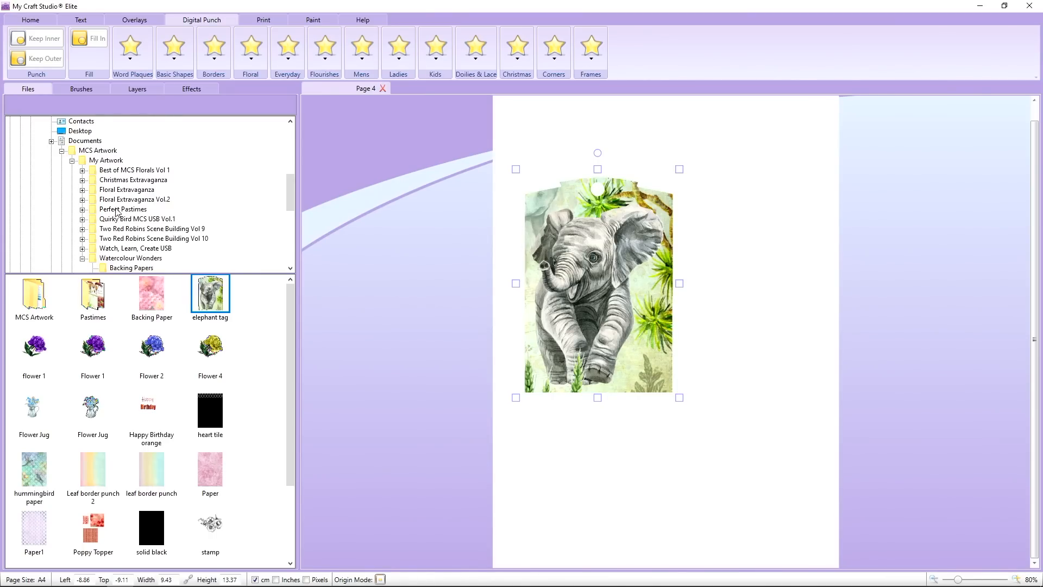
Step: Open the Backing Papers folder of Watercolour Wonders and delete the elephant tag from the page
left_click_drag(288, 197, 289, 217)
left_click(151, 189)
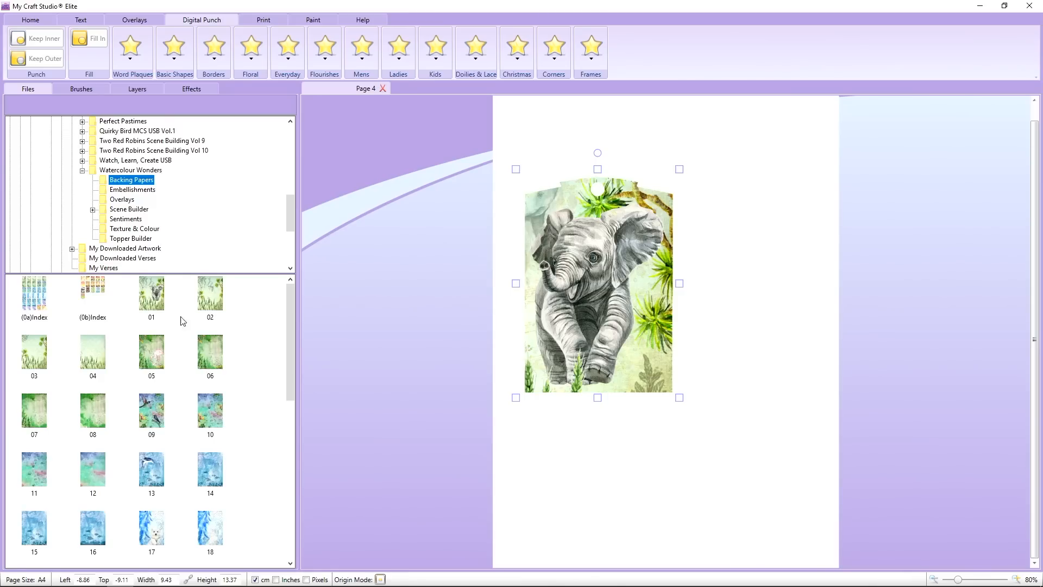
left_click_drag(561, 317, 569, 303)
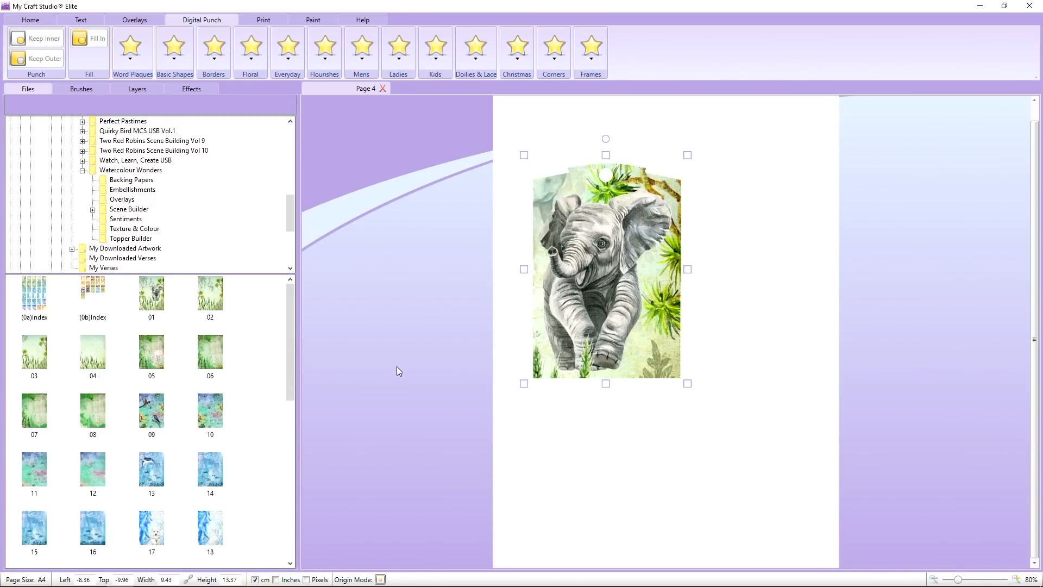
key("Delete")
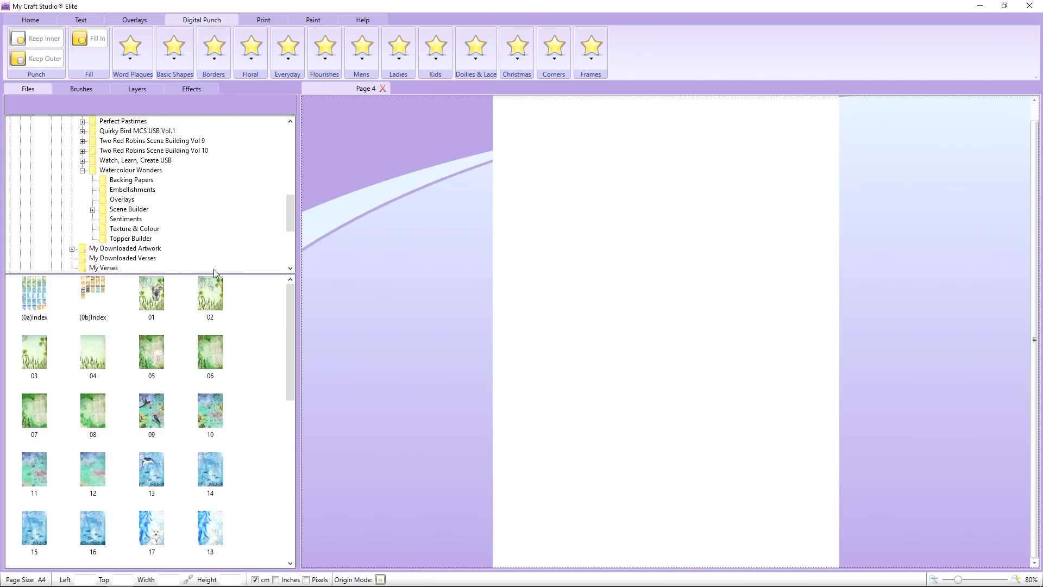
Step: Place image 19 from the Texture & Colour folder of Watercolour Wonders on the blank A4 page
left_click(143, 233)
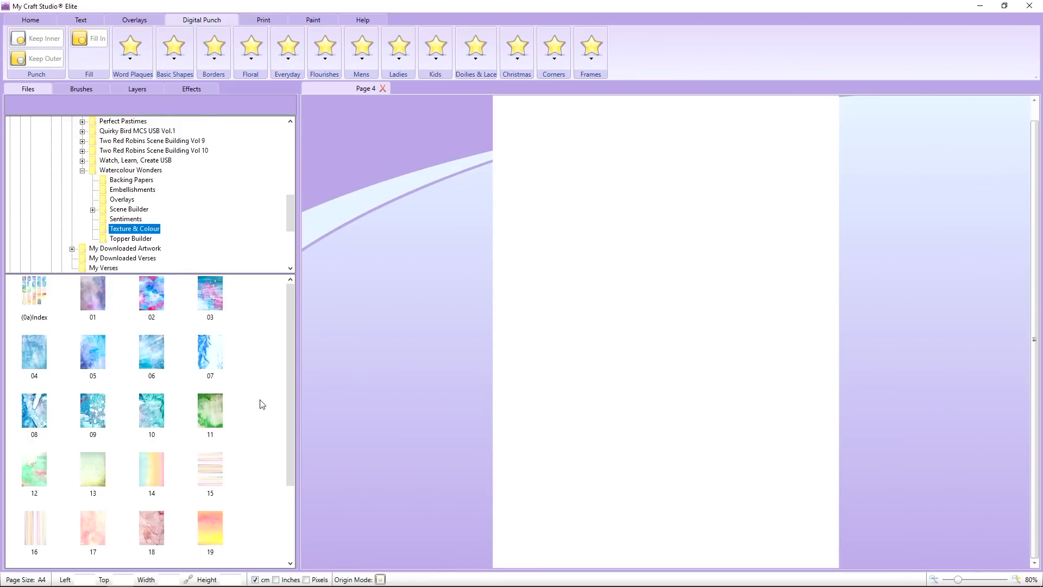
left_click_drag(288, 344, 287, 426)
left_click_drag(212, 430, 425, 291)
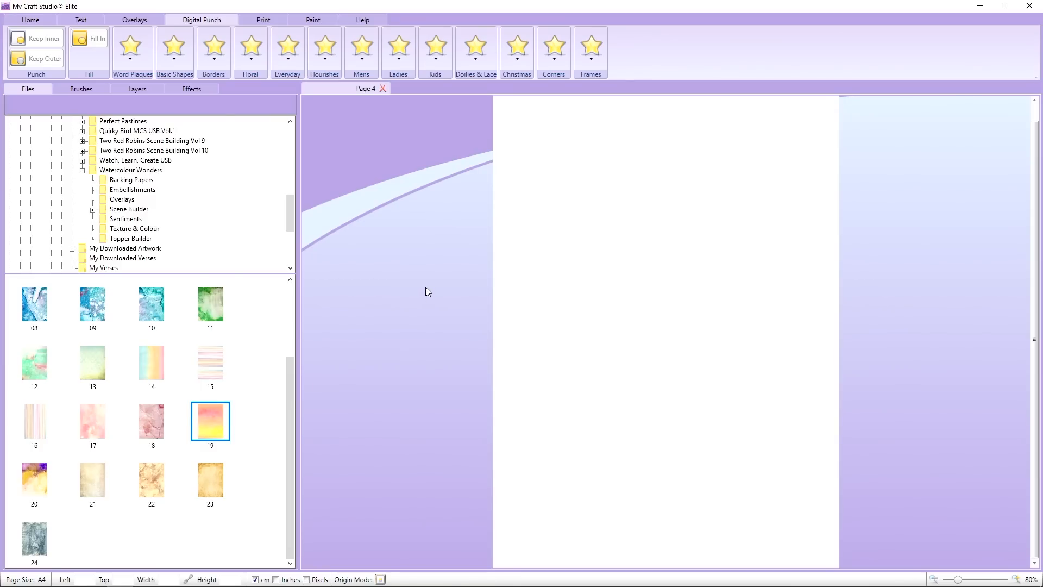
left_click_drag(591, 191, 593, 212)
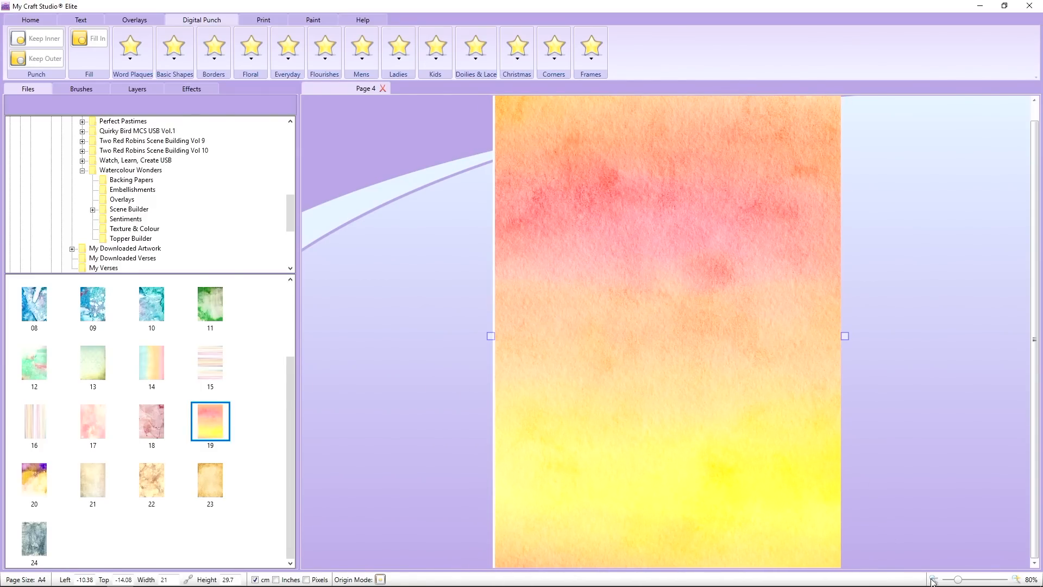
Step: Align the texture image with the edges of the A4 page and paste a copy of it directly on top
left_click_drag(959, 582, 956, 582)
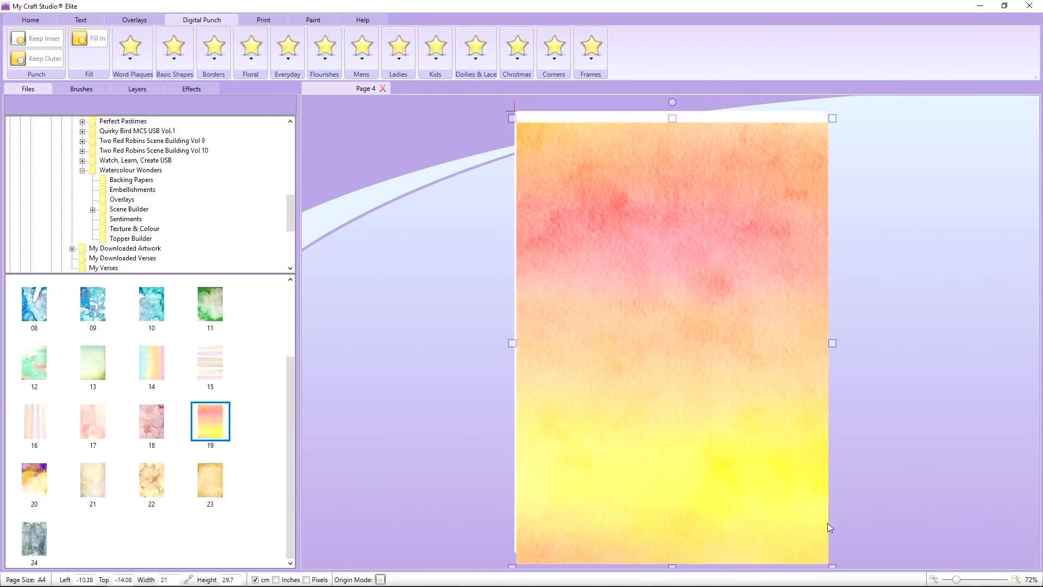
left_click_drag(612, 400, 614, 398)
right_click(607, 332)
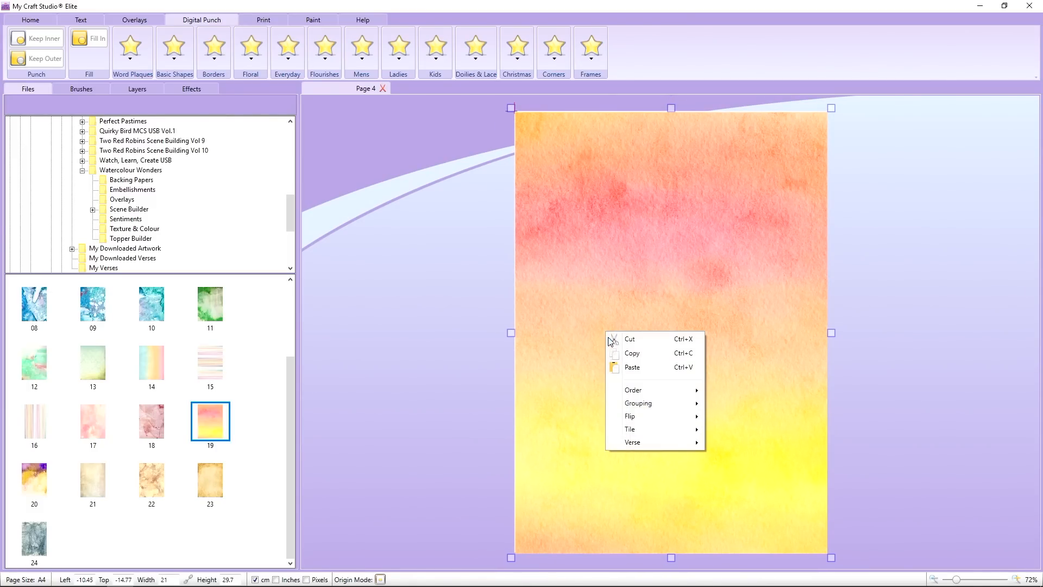
left_click(615, 351)
right_click(607, 320)
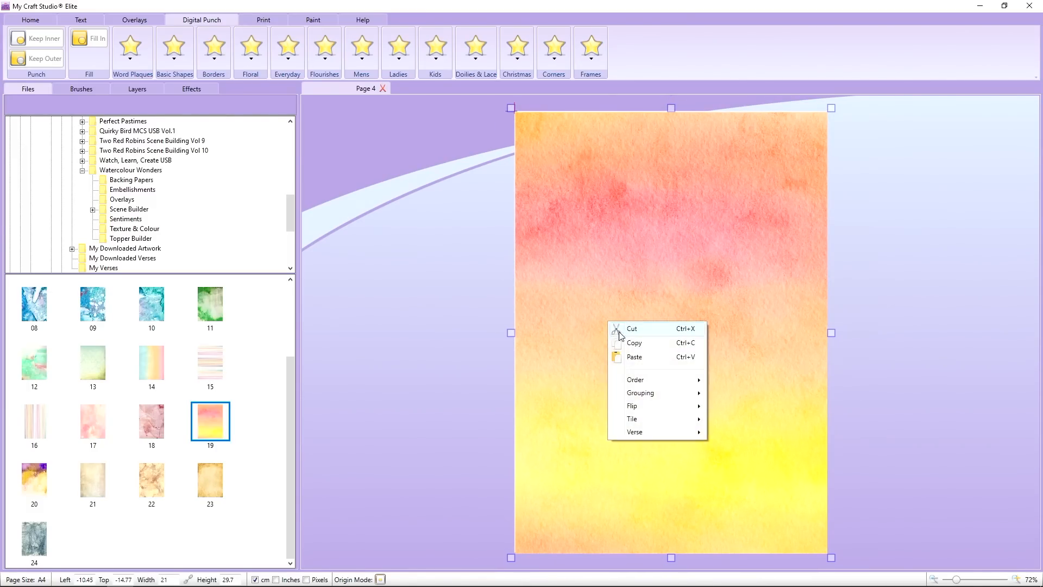
left_click(632, 359)
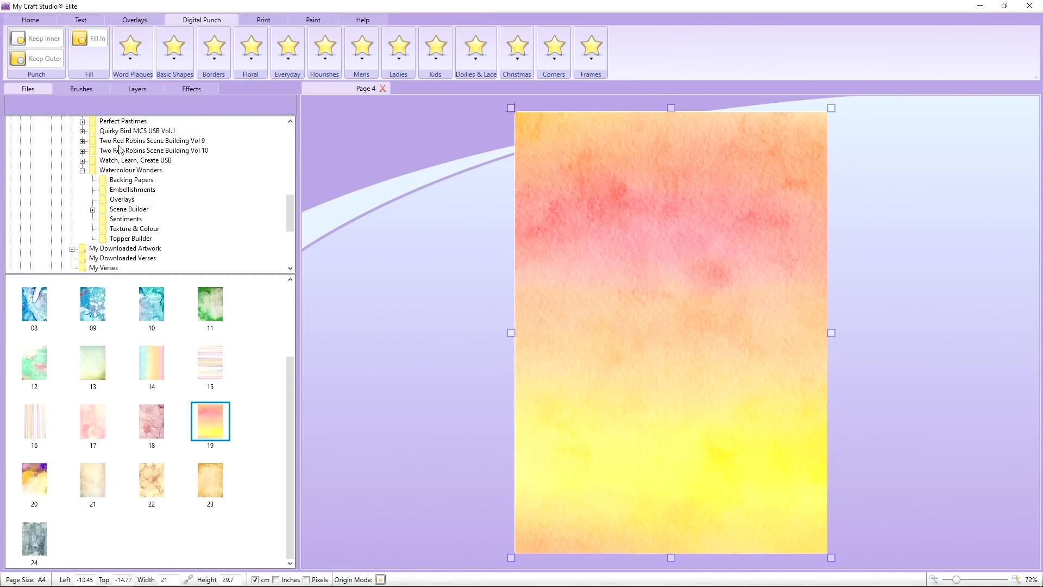
Step: Punch the Copy of 19 layer with a Thank You word plaque about 18.25 × 23.57 cm using Keep Inner, and remove the plaque shape
left_click(123, 91)
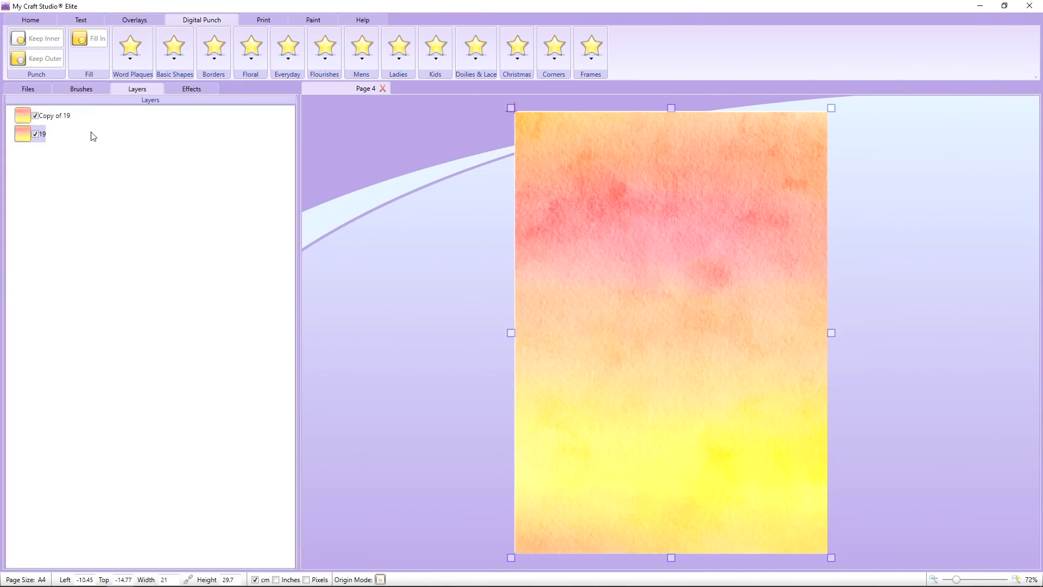
left_click(22, 116)
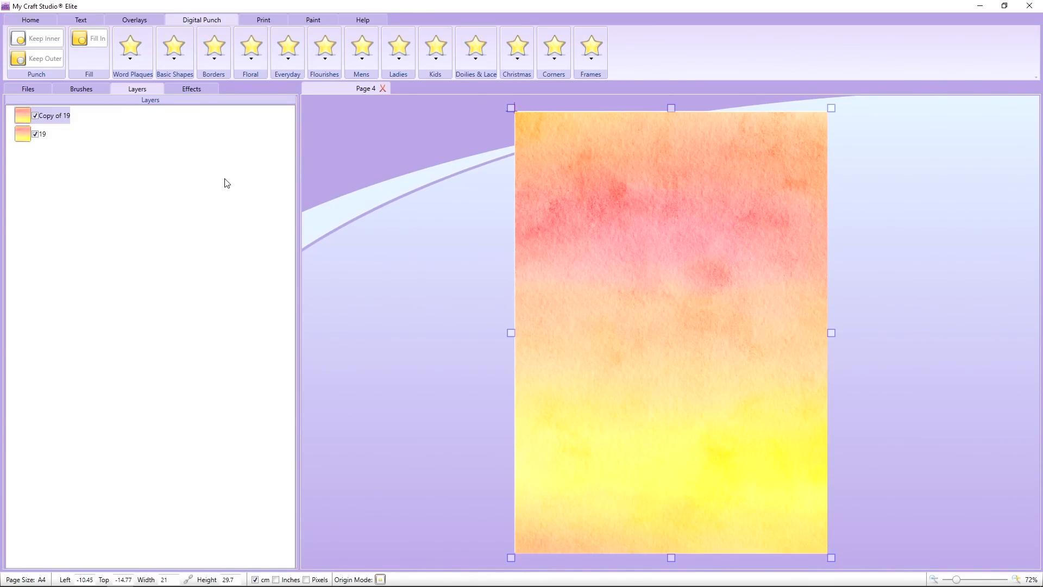
left_click(136, 57)
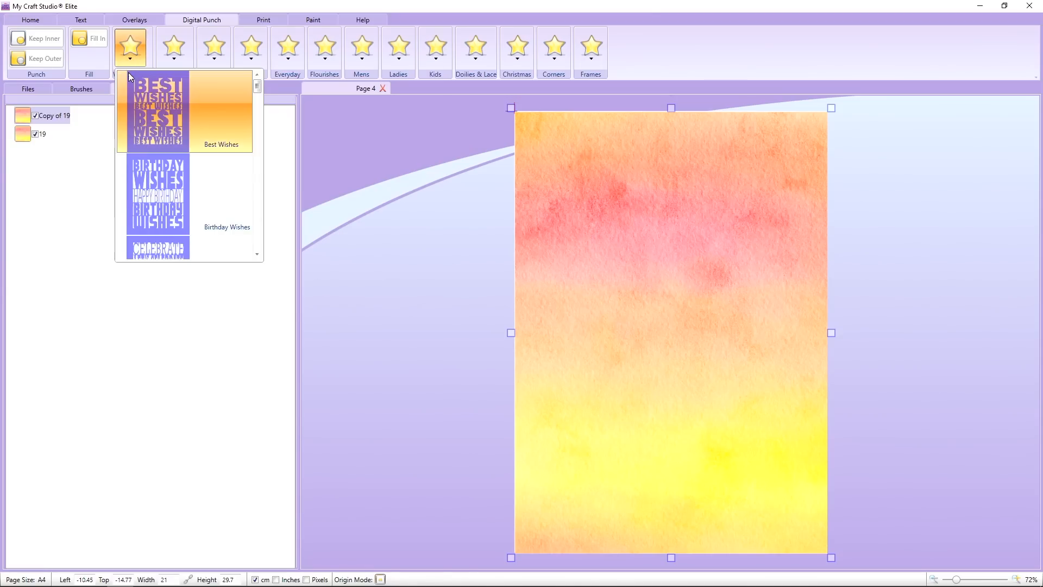
left_click_drag(258, 91, 255, 158)
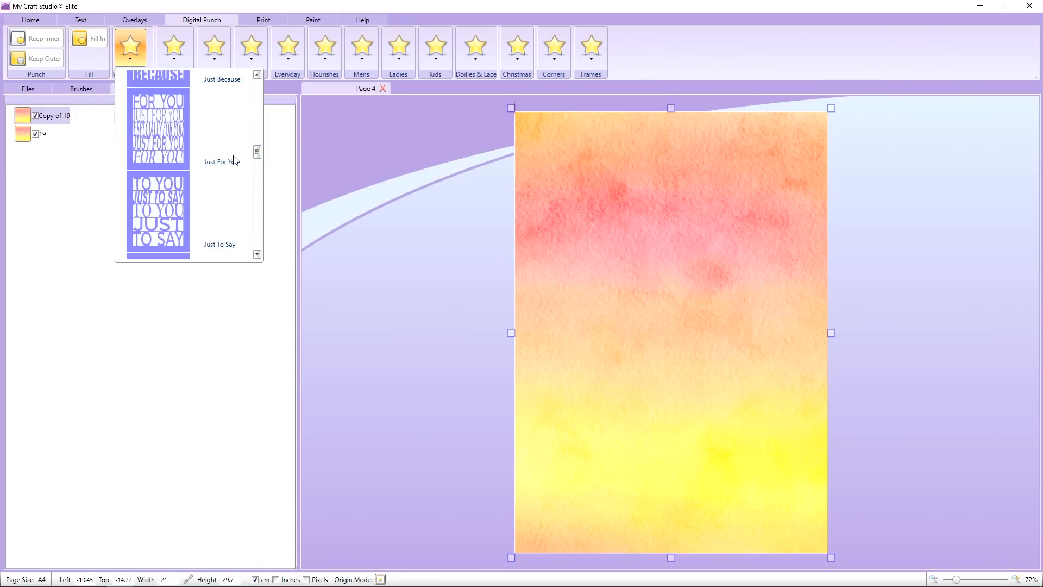
left_click_drag(256, 157, 257, 210)
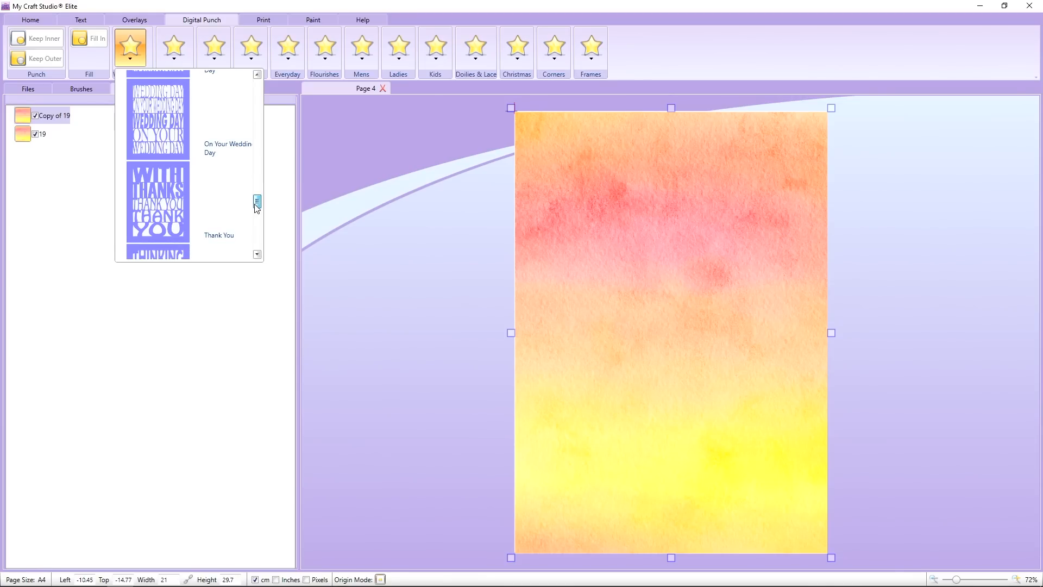
left_click(161, 208)
left_click_drag(545, 176, 802, 482)
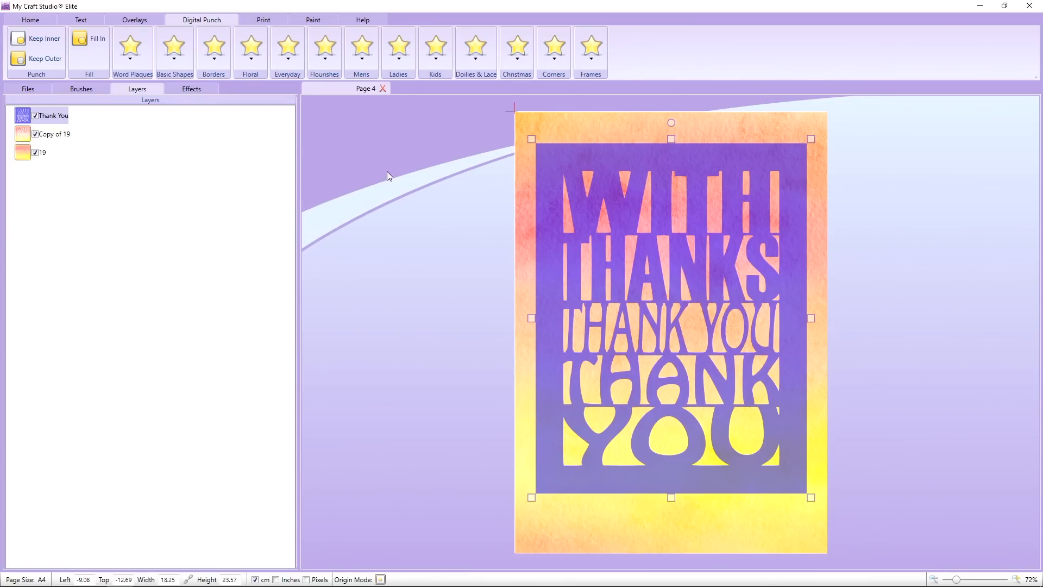
key("Delete")
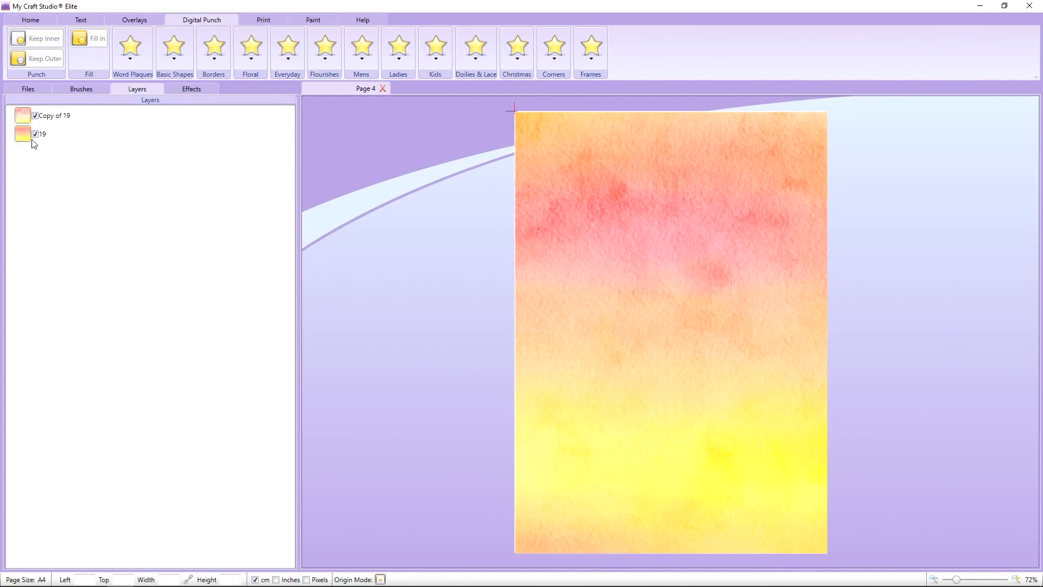
Step: Hide and show layer 19 several times to examine the punched Thank You copy above it
left_click(31, 19)
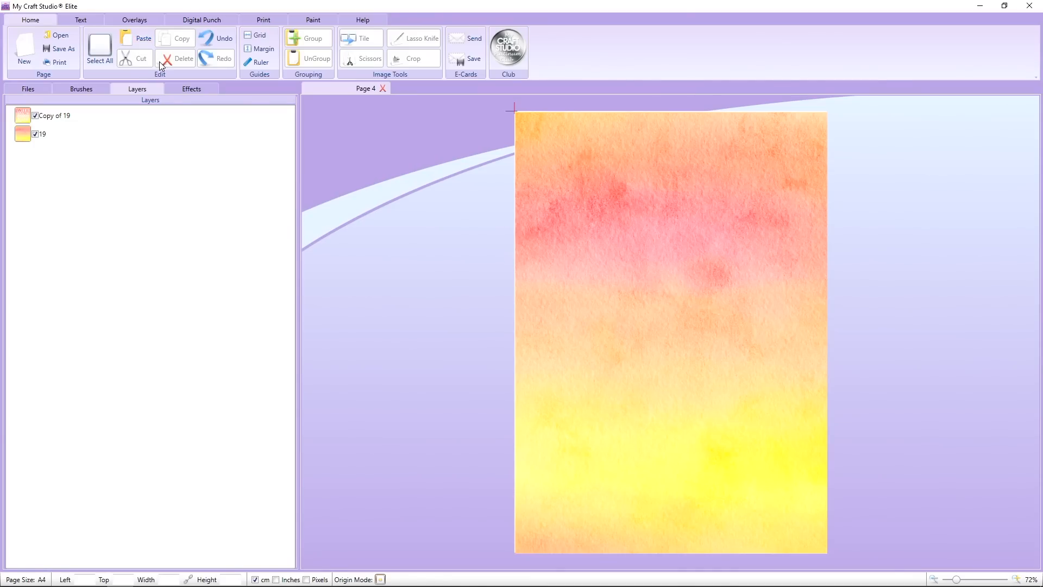
left_click(36, 134)
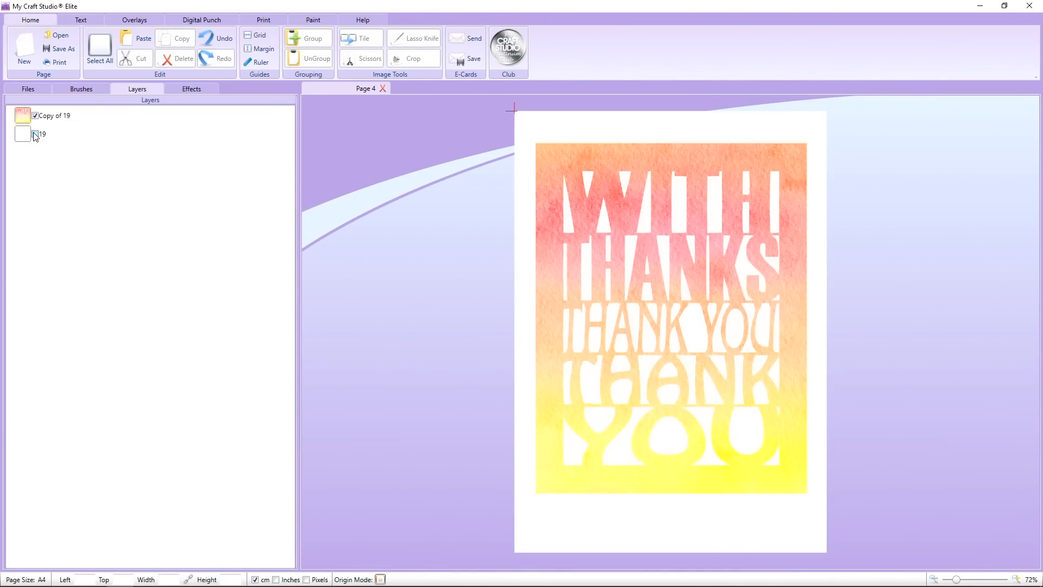
left_click(36, 133)
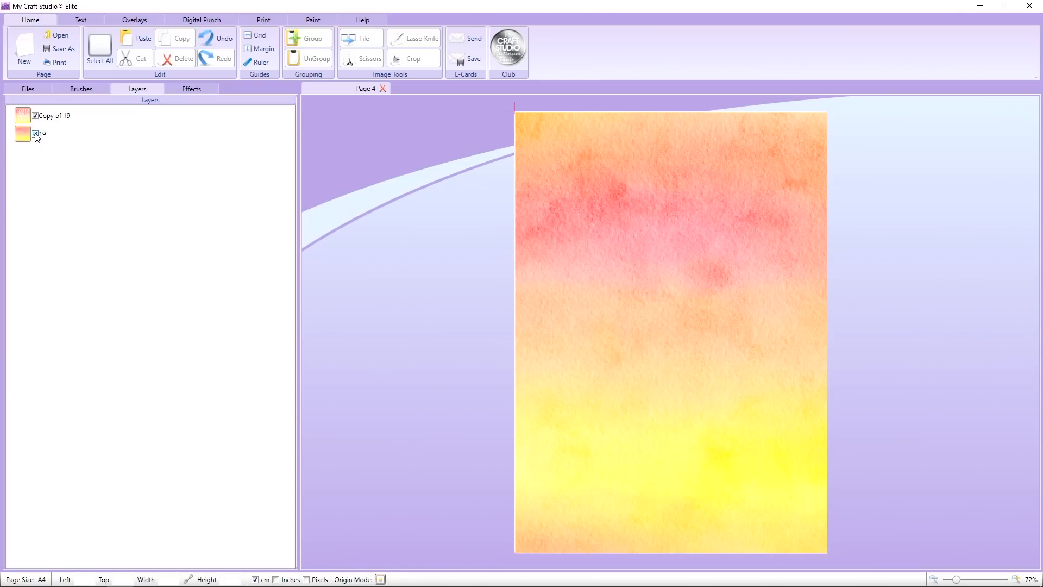
left_click(32, 140)
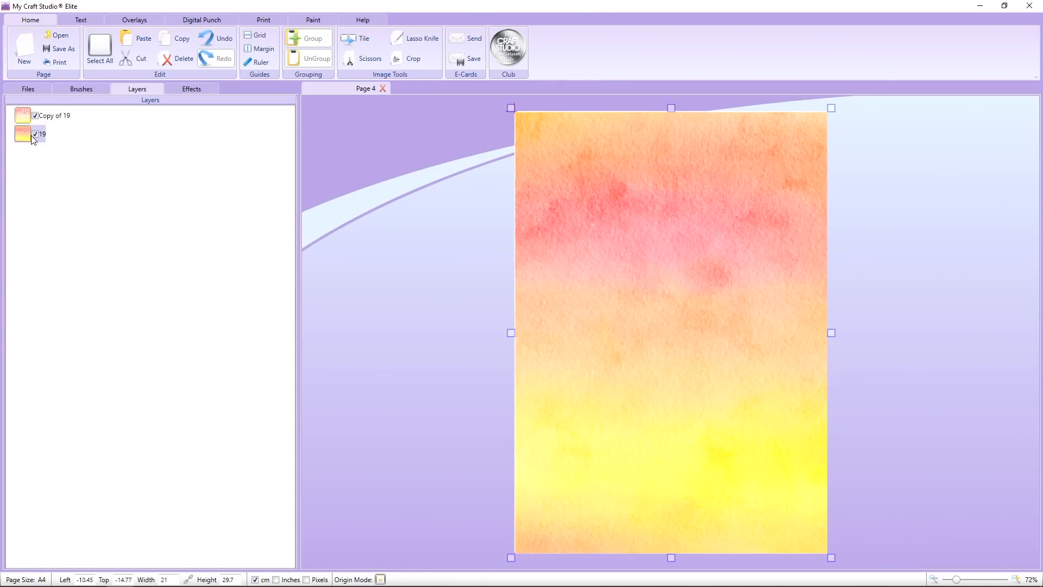
left_click(36, 134)
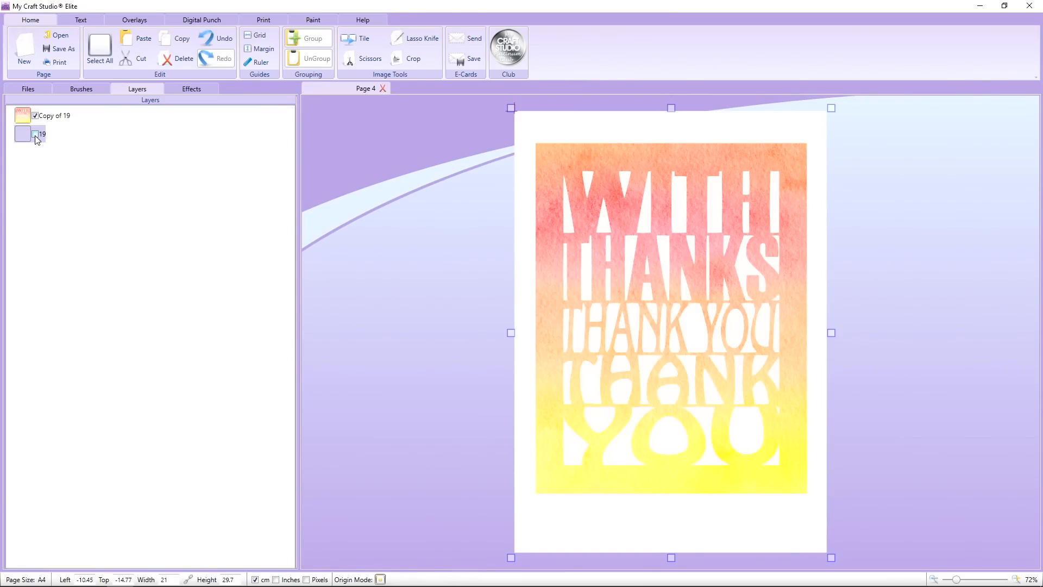
left_click(35, 135)
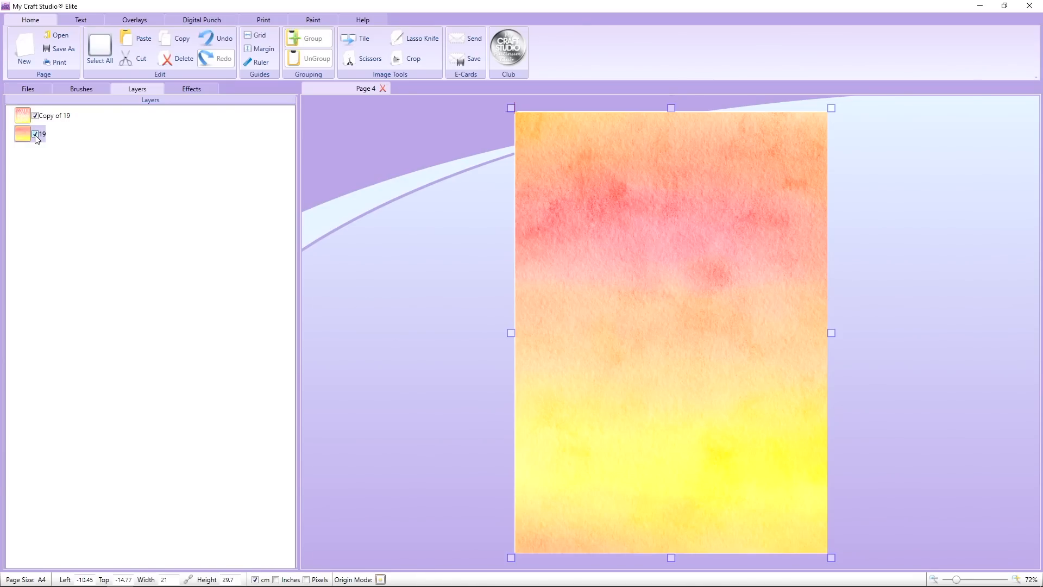
left_click(35, 134)
left_click(35, 134)
Step: Raise the brightness of the punched Copy of 19 layer to about 0.16 and set its rectangular softer edges to 4
left_click(24, 117)
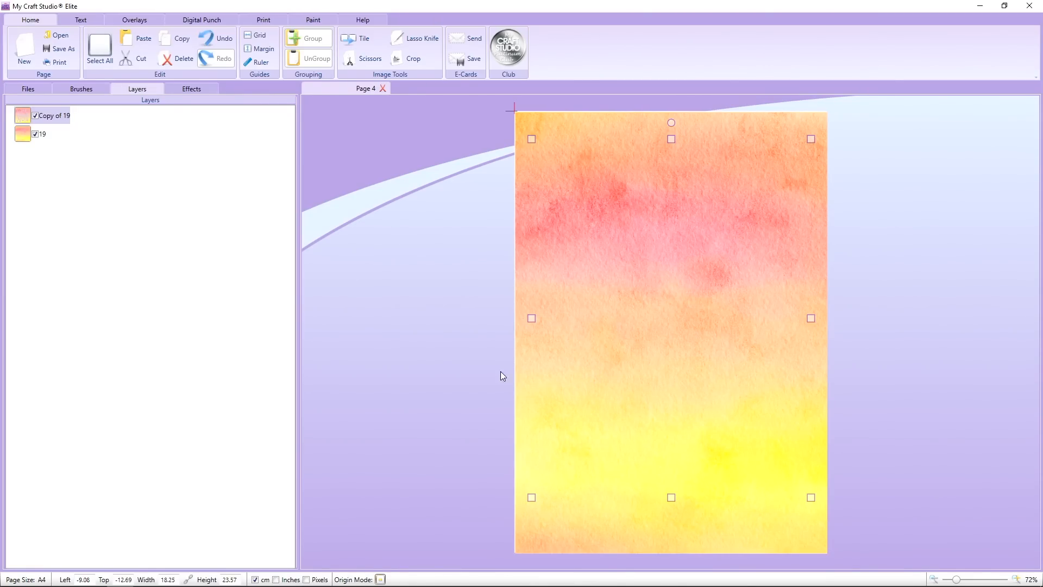
left_click(197, 92)
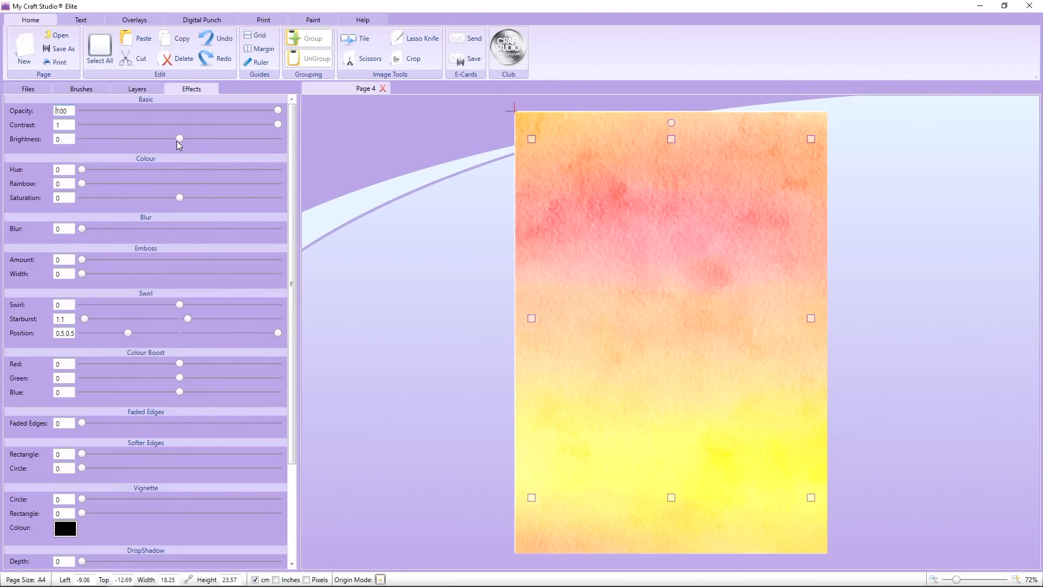
left_click_drag(177, 138, 189, 142)
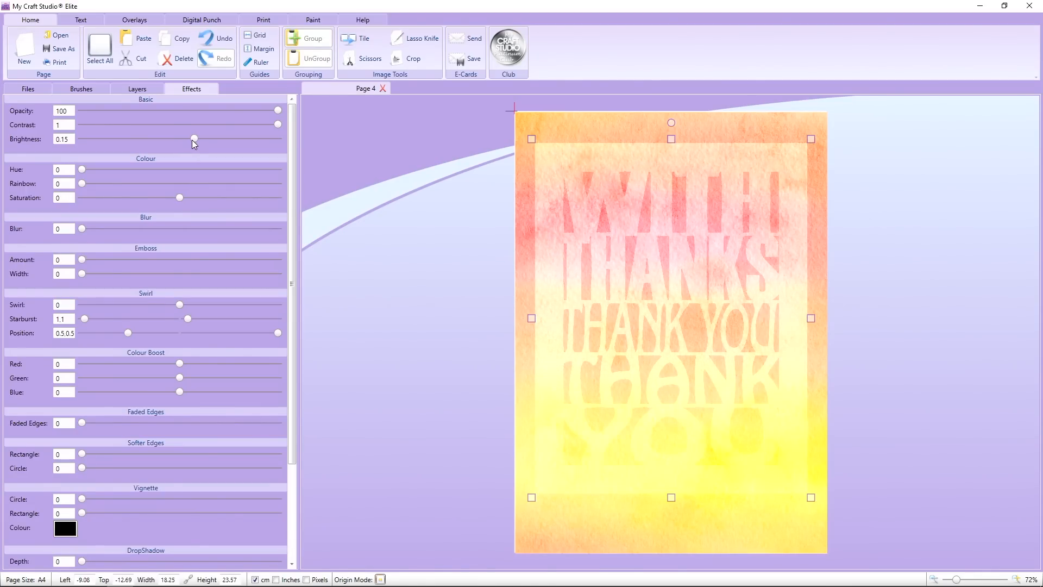
mouse_move(197, 139)
left_mouse_down()
mouse_move(234, 142)
mouse_move(191, 145)
left_mouse_up()
left_click_drag(80, 455, 88, 459)
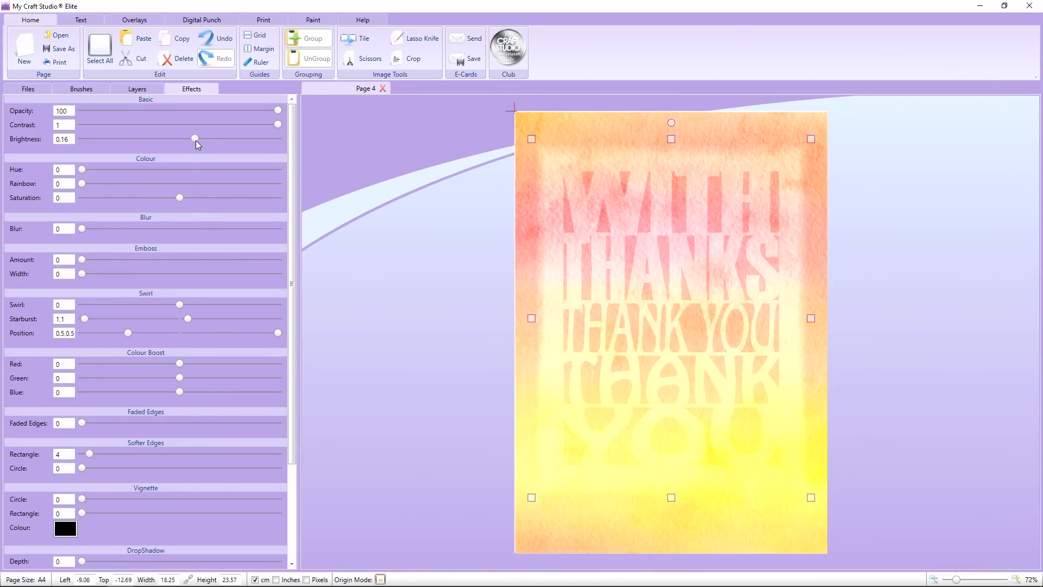
Step: Lower the punched copy's brightness to about 0.08, and reset it to 0
left_click_drag(194, 138, 188, 142)
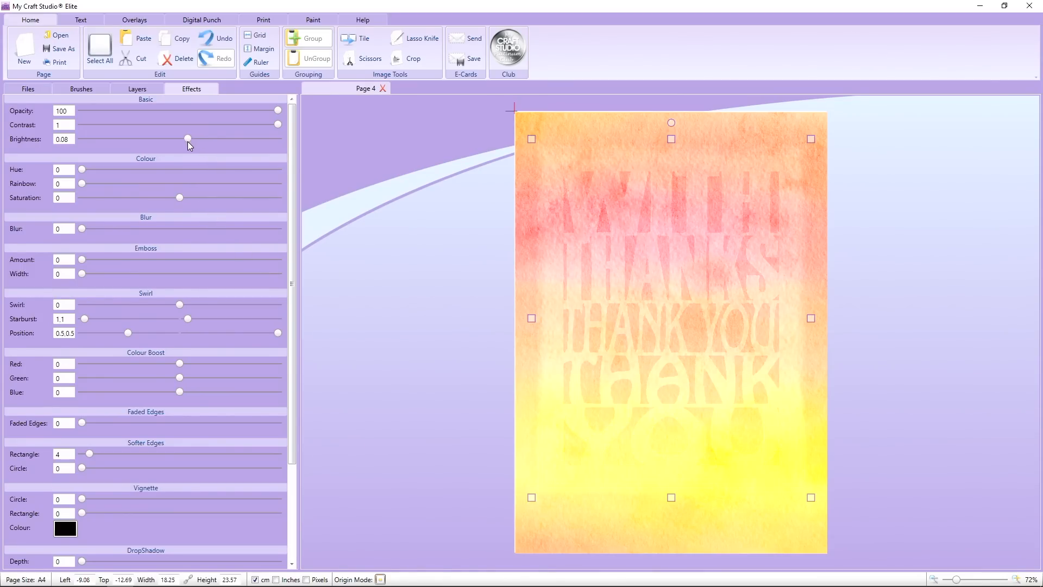
left_click(63, 141)
type("0")
key("Return")
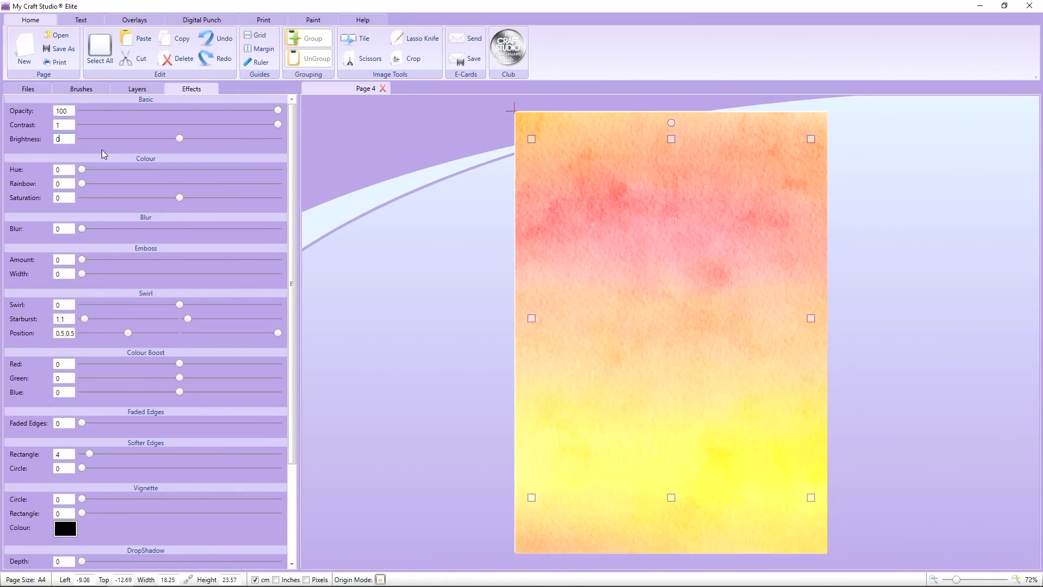
Step: Try the Bleach, Hue and Rainbow effects on the punched copy, and set its saturation to -8
left_click_drag(294, 291, 292, 386)
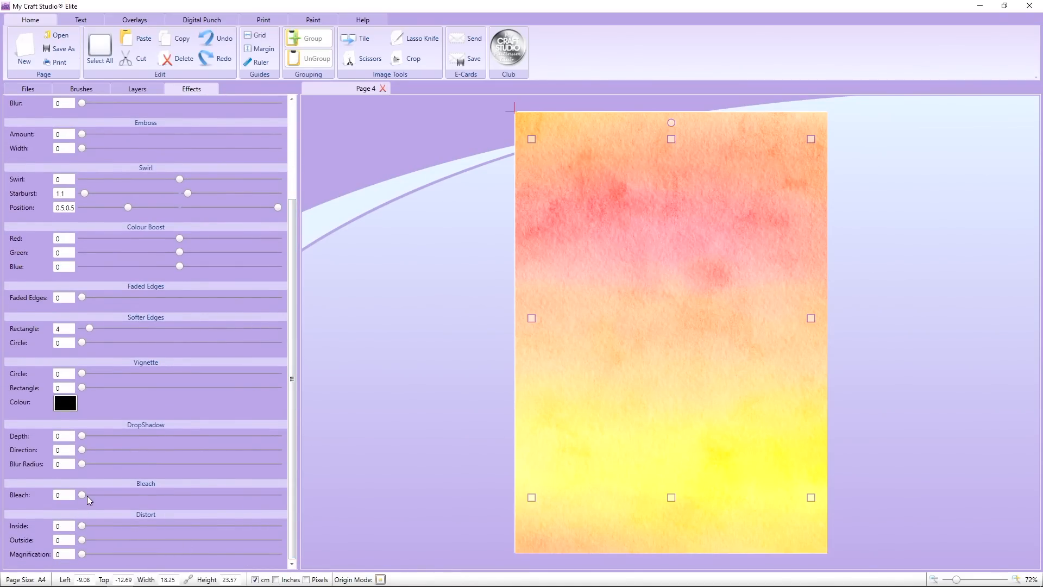
mouse_move(82, 495)
left_mouse_down()
mouse_move(159, 495)
mouse_move(71, 497)
left_mouse_up()
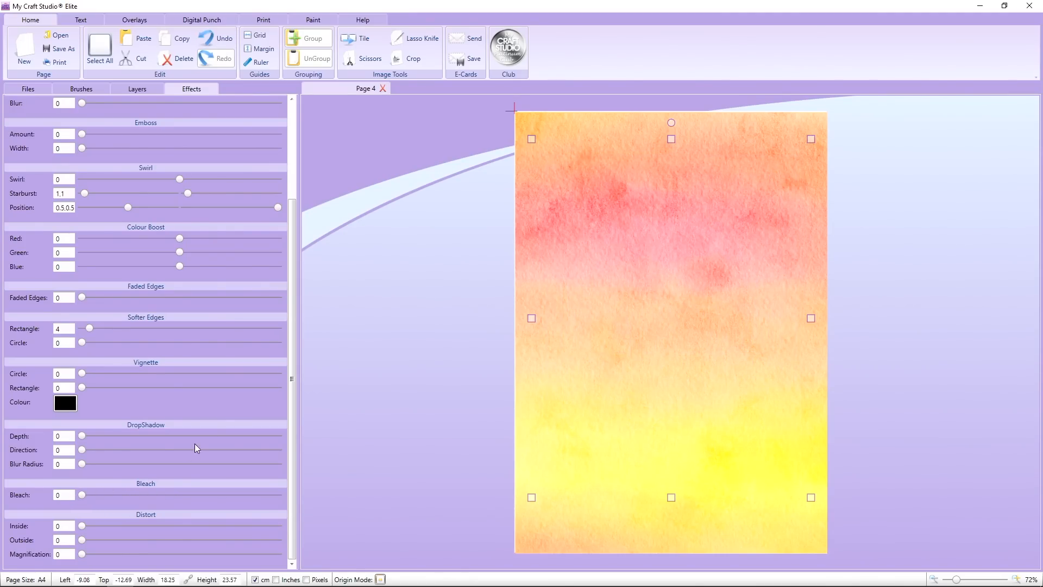
left_click_drag(290, 368, 271, 221)
mouse_move(83, 167)
left_mouse_down()
mouse_move(276, 166)
mouse_move(81, 171)
left_mouse_up()
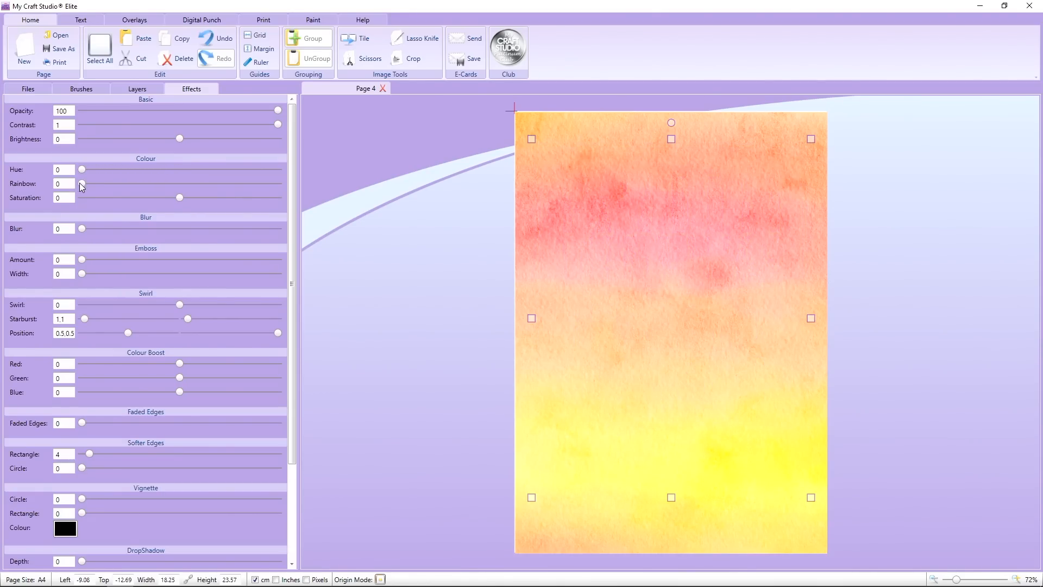
mouse_move(80, 184)
left_mouse_down()
mouse_move(276, 185)
mouse_move(81, 183)
left_mouse_up()
mouse_move(179, 197)
left_mouse_down()
mouse_move(83, 205)
mouse_move(269, 210)
mouse_move(175, 213)
left_mouse_up()
Step: Try a colour boost of -0.07 red and -0.26 green on the punched copy, and reset both to 0
left_click_drag(183, 361, 146, 390)
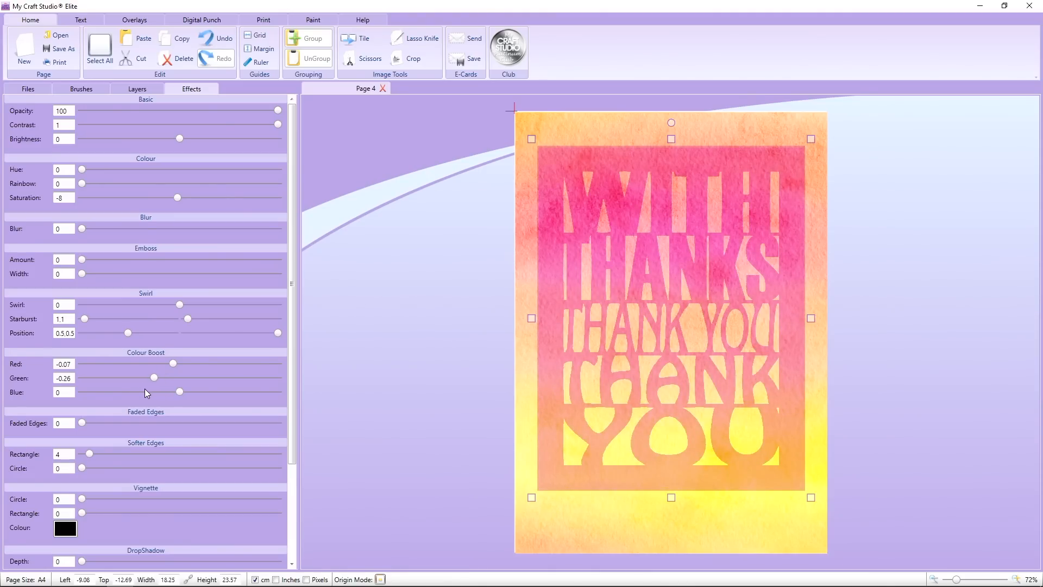
double_click(67, 377)
type("0")
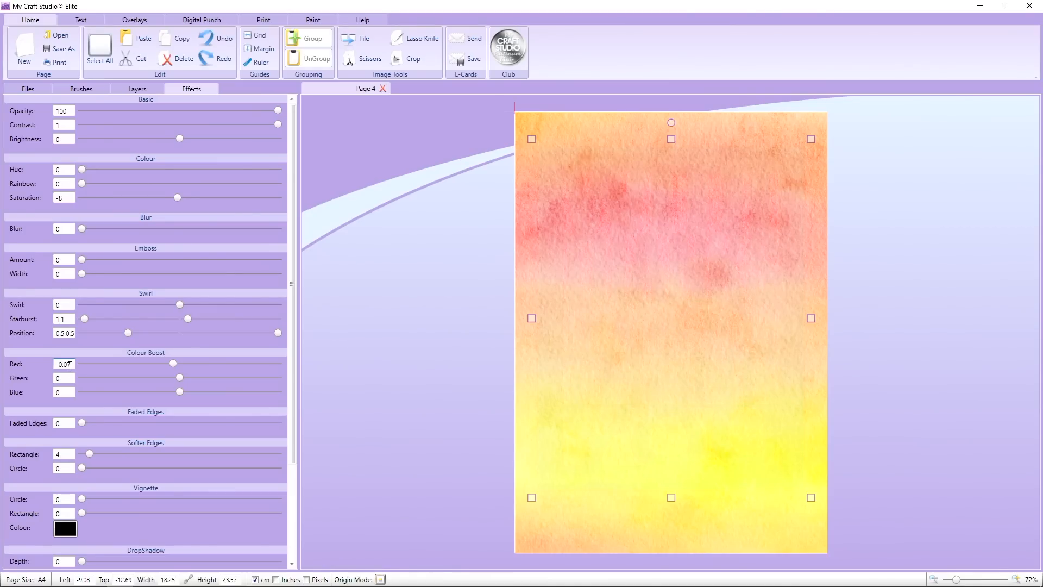
left_click_drag(71, 364, 39, 367)
type("0")
Step: Set the punched copy's brightness to 0.25 and view the lettering with nothing selected
left_click_drag(179, 139, 202, 144)
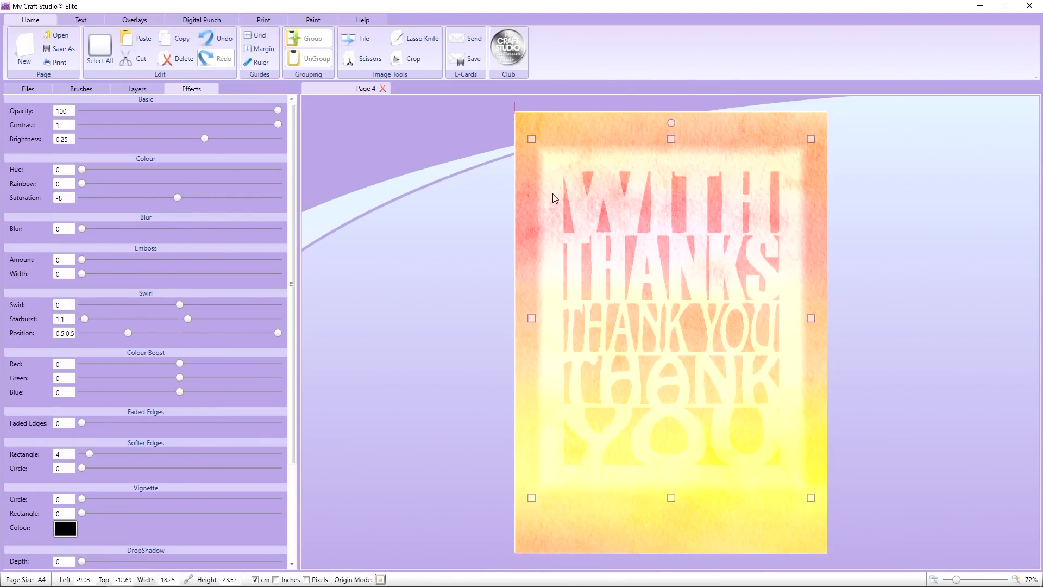
left_click(412, 253)
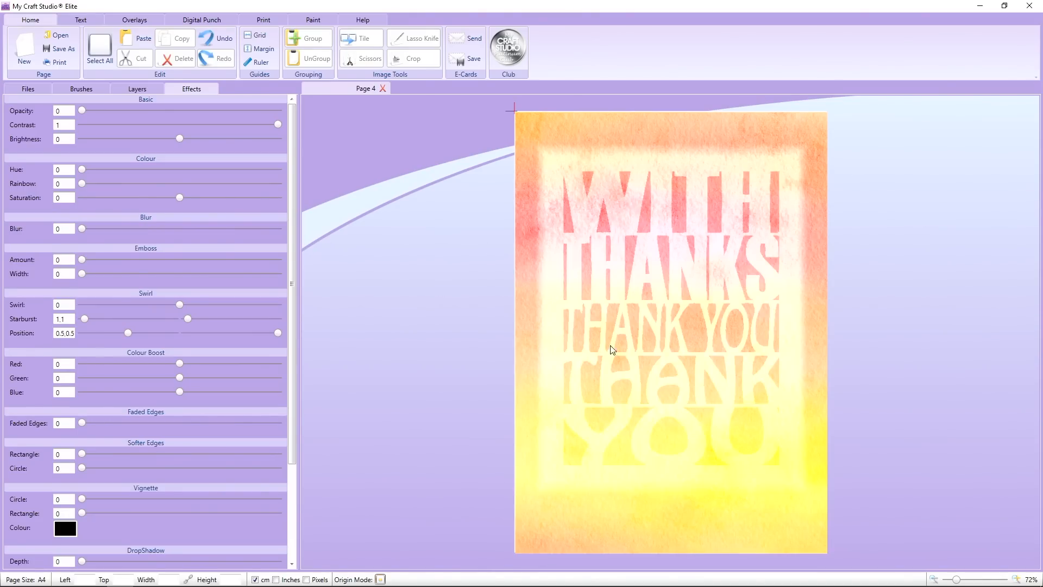
left_click(579, 368)
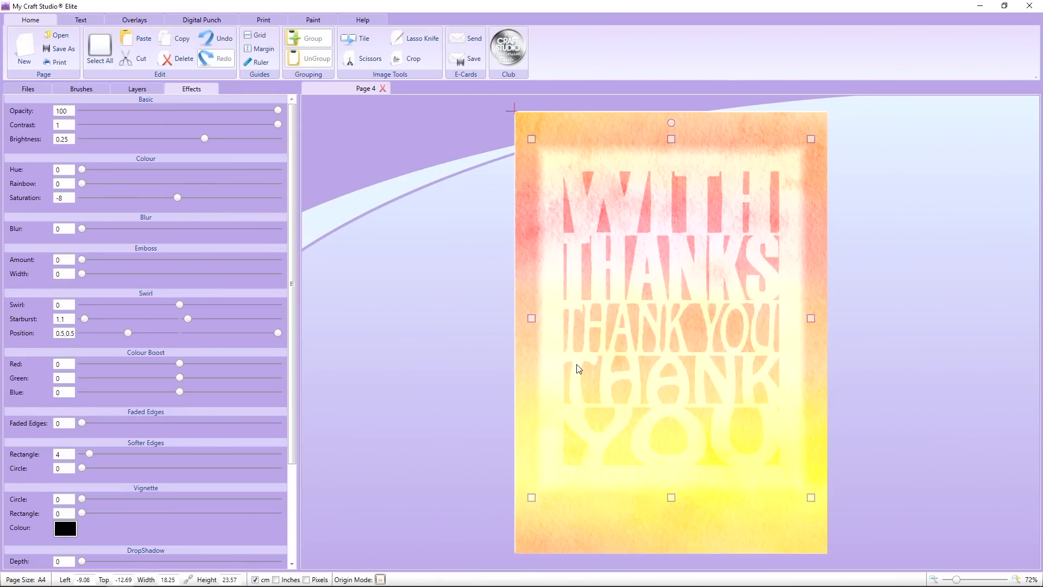
Step: Delete the punched Thank You copy and paste a fresh copy of the texture directly over the original
key("Delete")
left_click(582, 345)
right_click(582, 345)
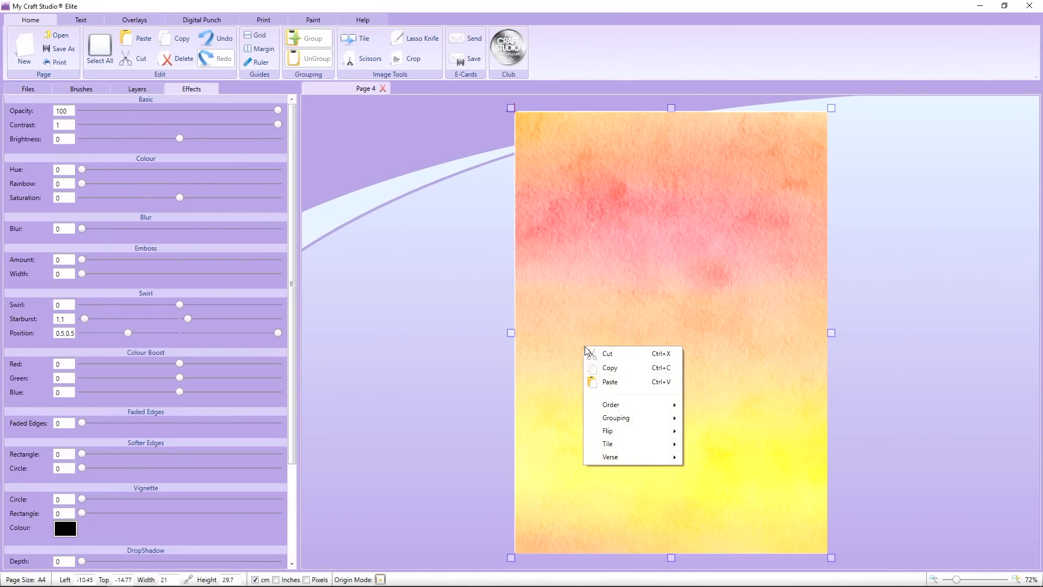
left_click(610, 367)
right_click(611, 367)
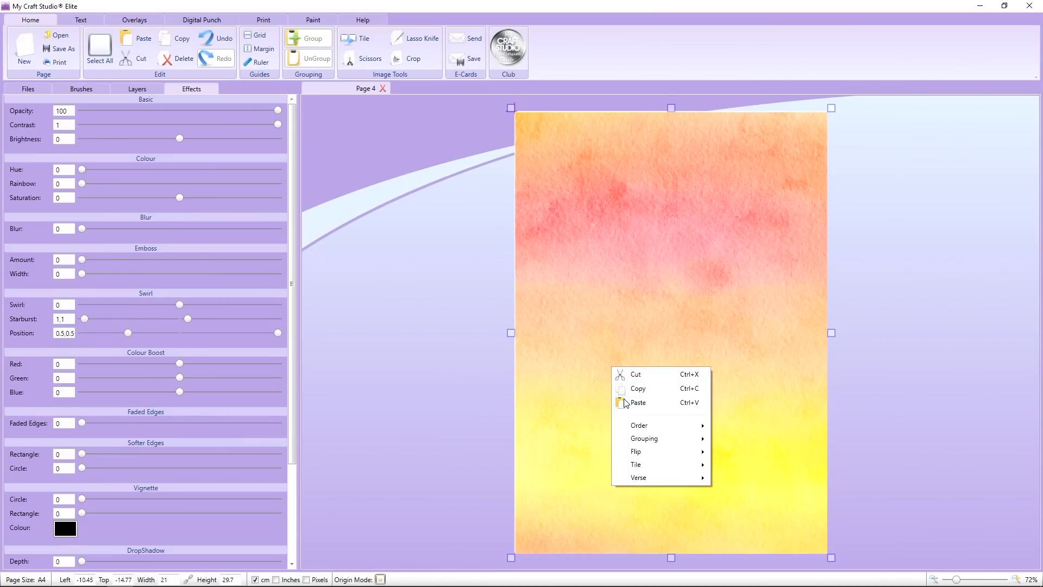
left_click(626, 402)
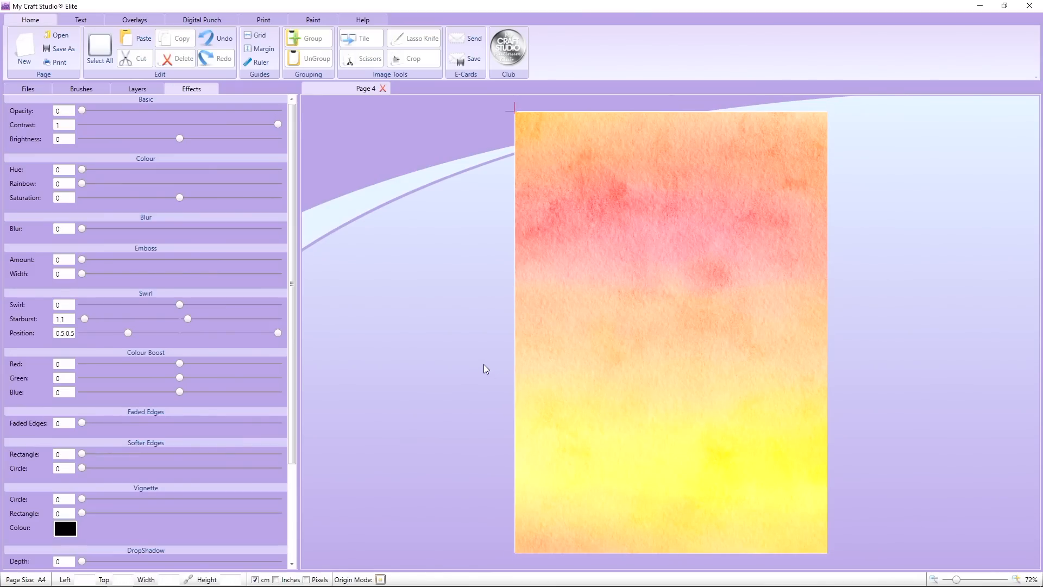
Step: Place the Best Wishes word plaque punch on the watercolour texture and enlarge it to about 18.3 by 24 cm
left_click(200, 21)
left_click(130, 47)
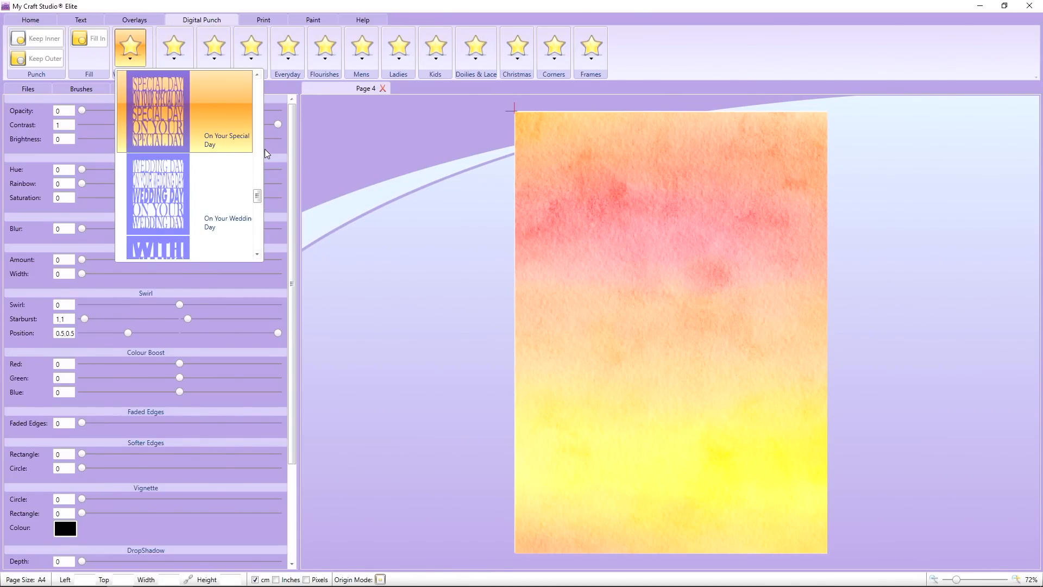
left_click_drag(256, 197, 269, 73)
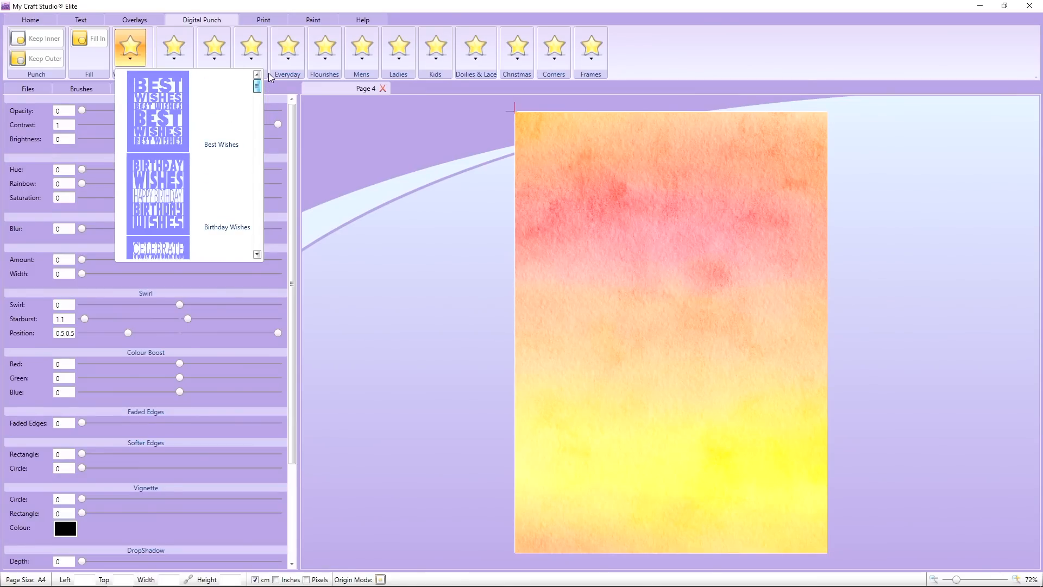
left_click(174, 113)
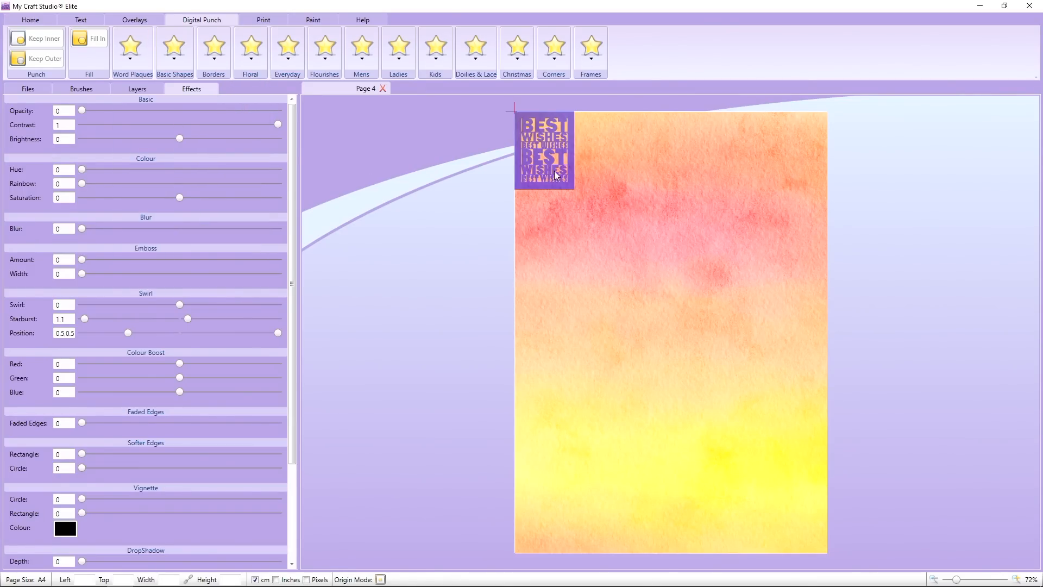
left_click(559, 171)
left_click_drag(599, 212, 793, 483)
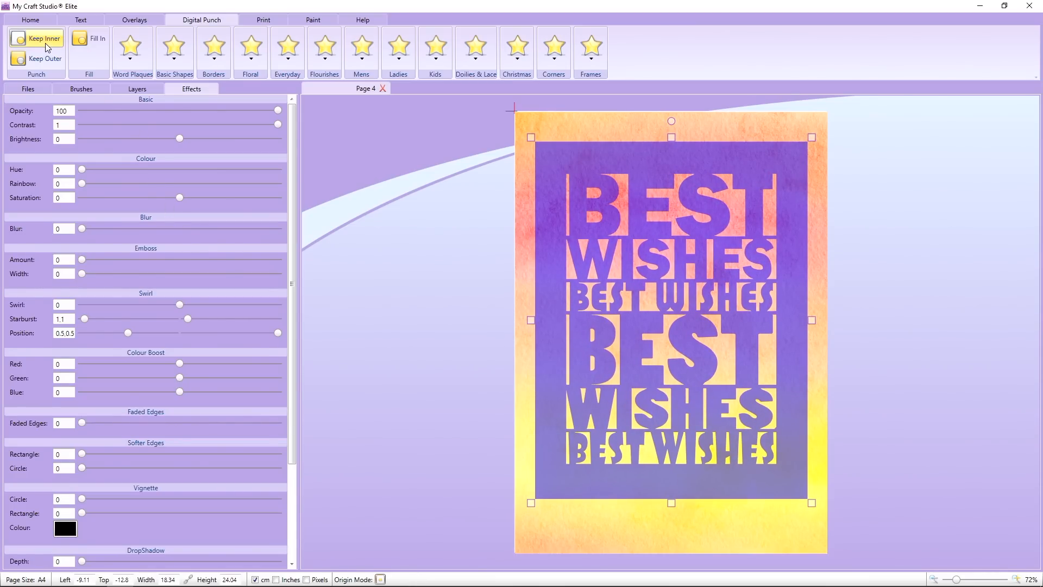
Step: Punch the texture copy with Keep Inner, delete the leftover plaque shape, and select the punched copy, checking it by toggling the original's visibility
left_click_drag(547, 167, 480, 180)
key("Delete")
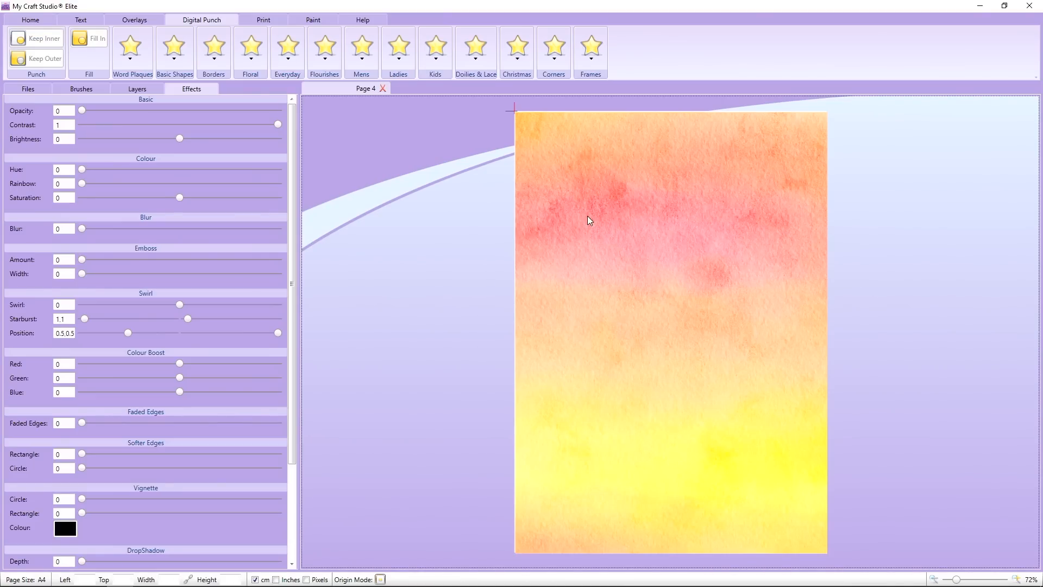
left_click(588, 216)
left_click(142, 90)
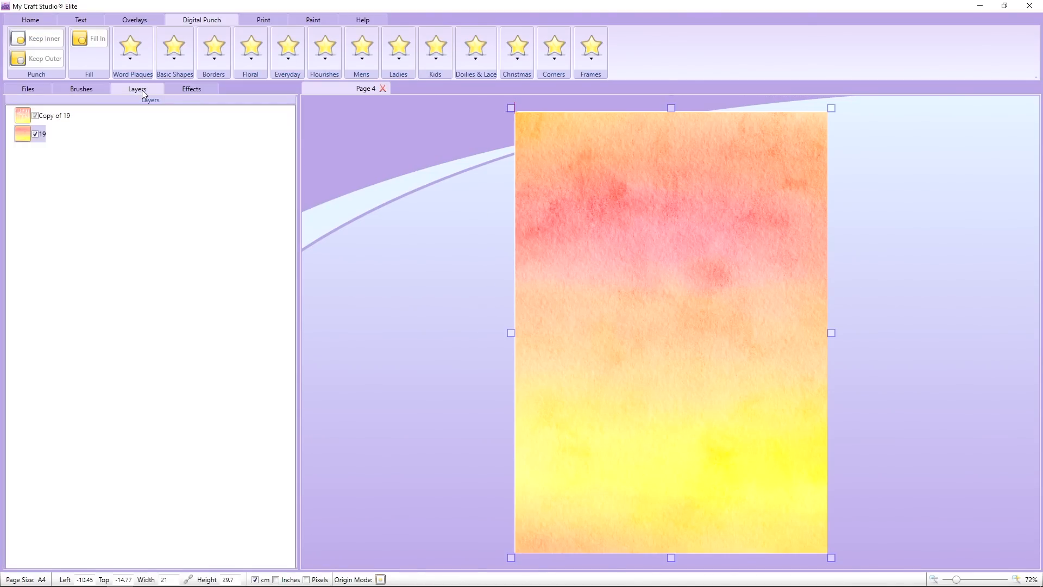
left_click(58, 118)
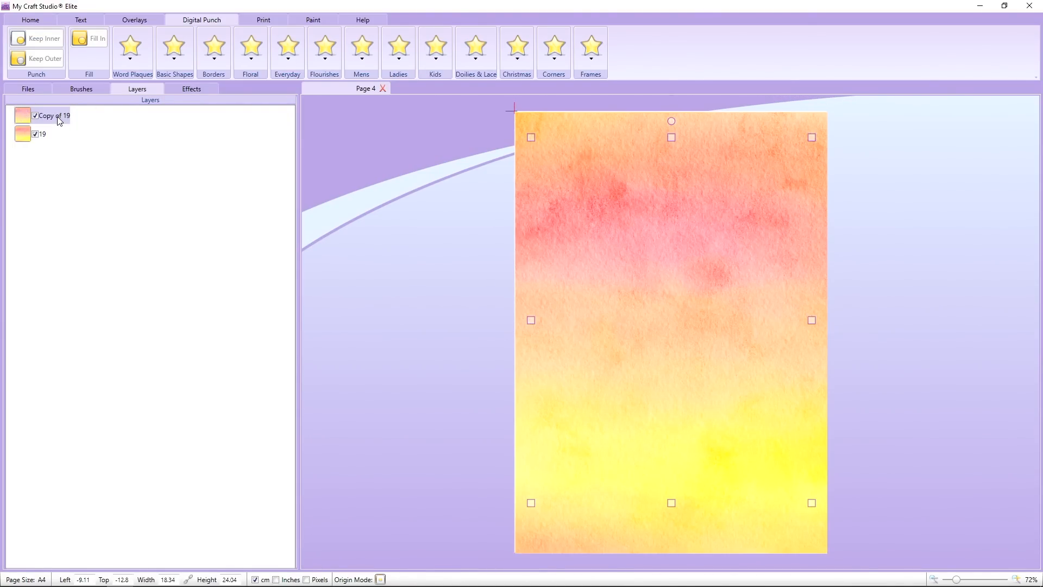
left_click(35, 134)
left_click(35, 134)
Step: Set the punched Best Wishes copy's brightness to 0.19
left_click(190, 91)
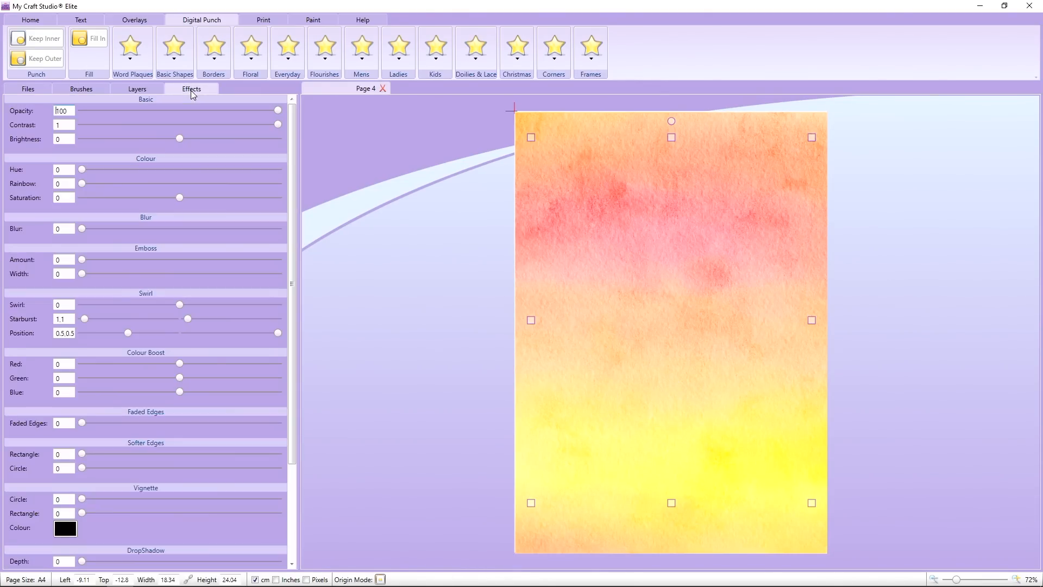
left_click_drag(179, 139, 199, 138)
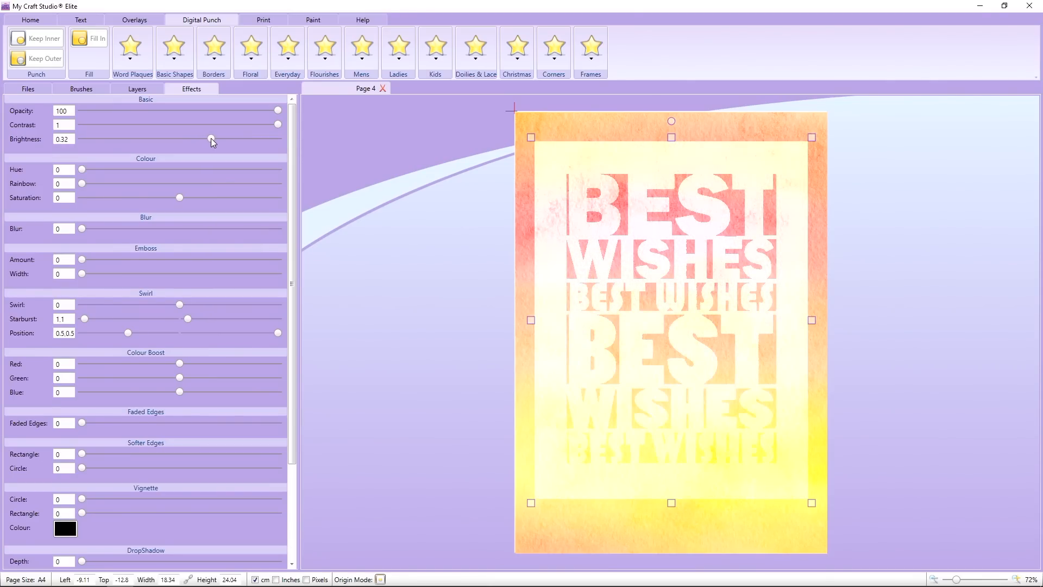
left_click_drag(211, 140, 190, 141)
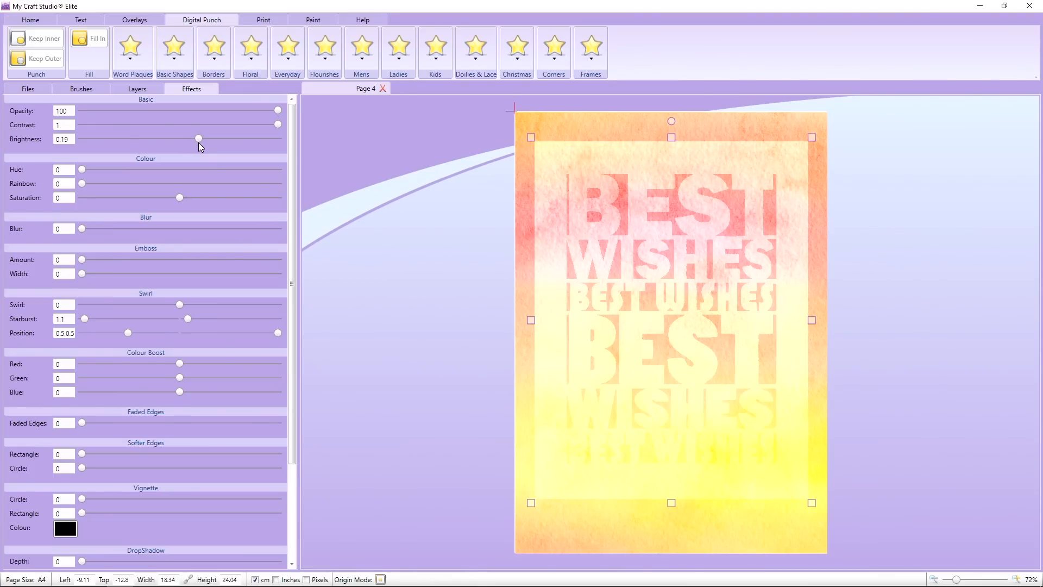
Step: Delete the punched Best Wishes copy and paste a fresh copy of the texture directly over the original
key("Delete")
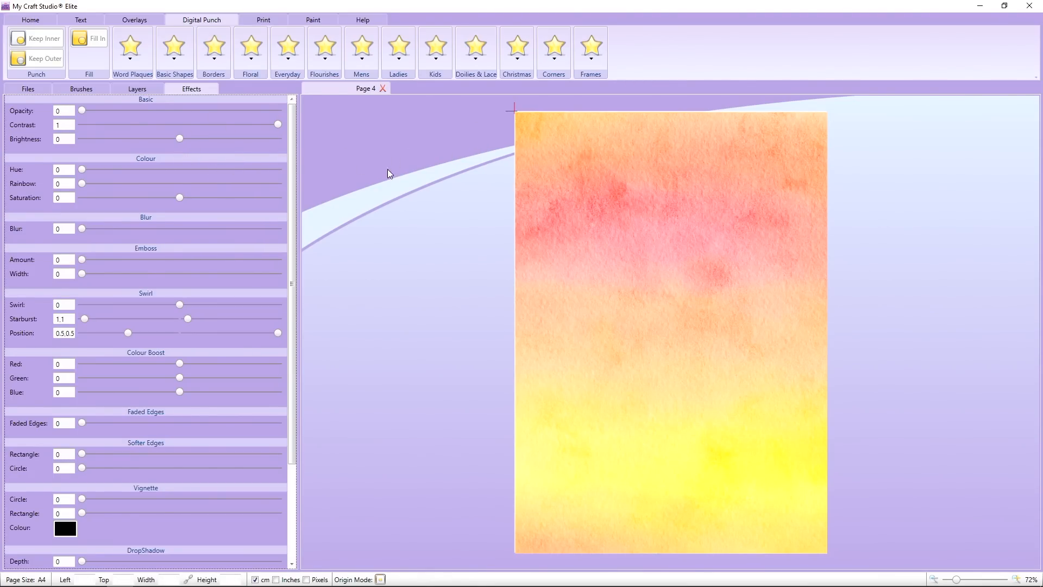
left_click(648, 201)
right_click(649, 201)
right_click(663, 224)
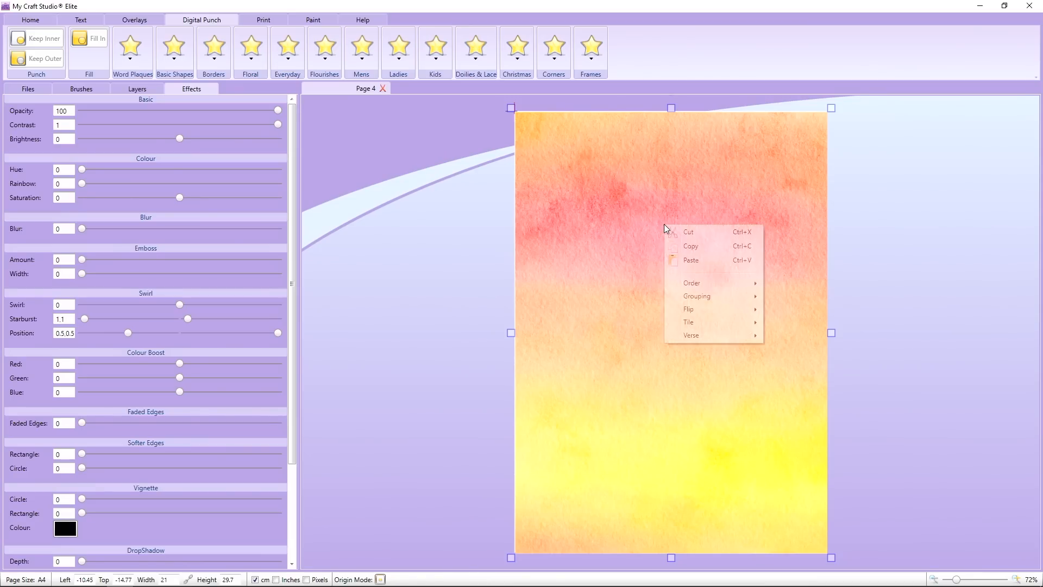
left_click(688, 262)
left_click(381, 168)
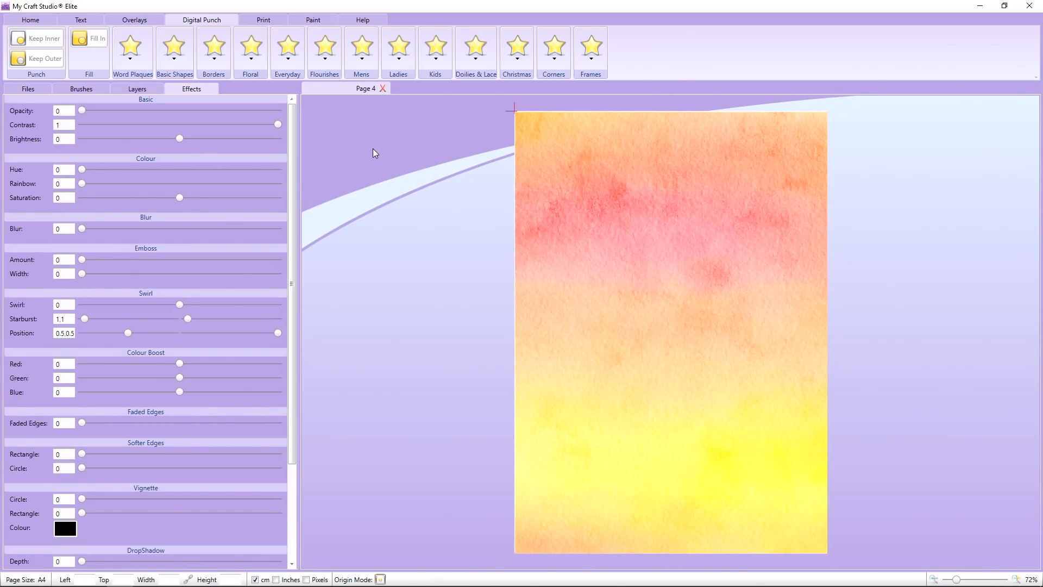
Step: Place the round scrollwork doily punch on the texture's upper half and enlarge it to about 15.5 cm across
left_click(475, 49)
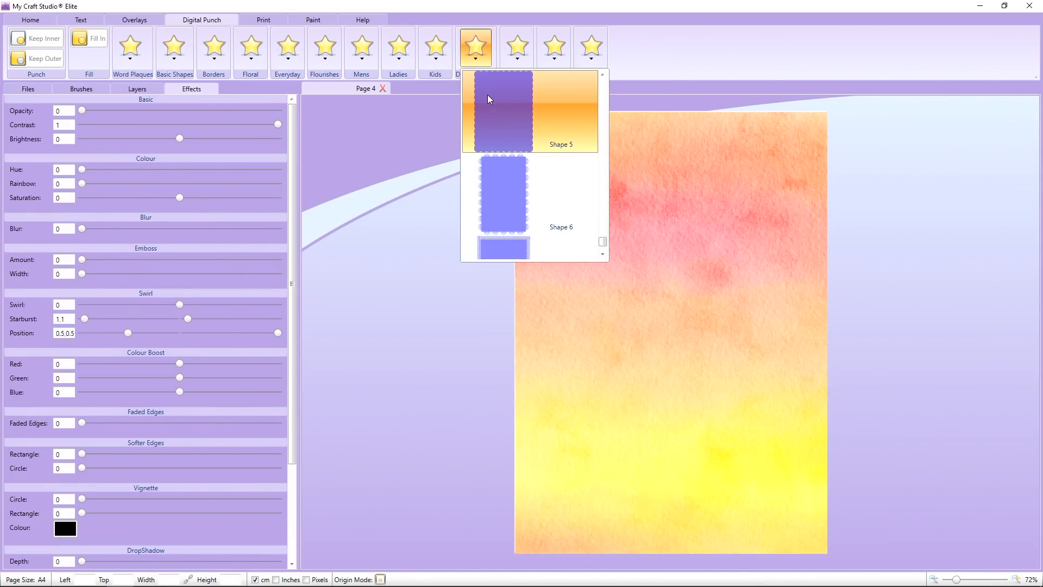
left_click_drag(604, 240, 612, 93)
left_click(503, 122)
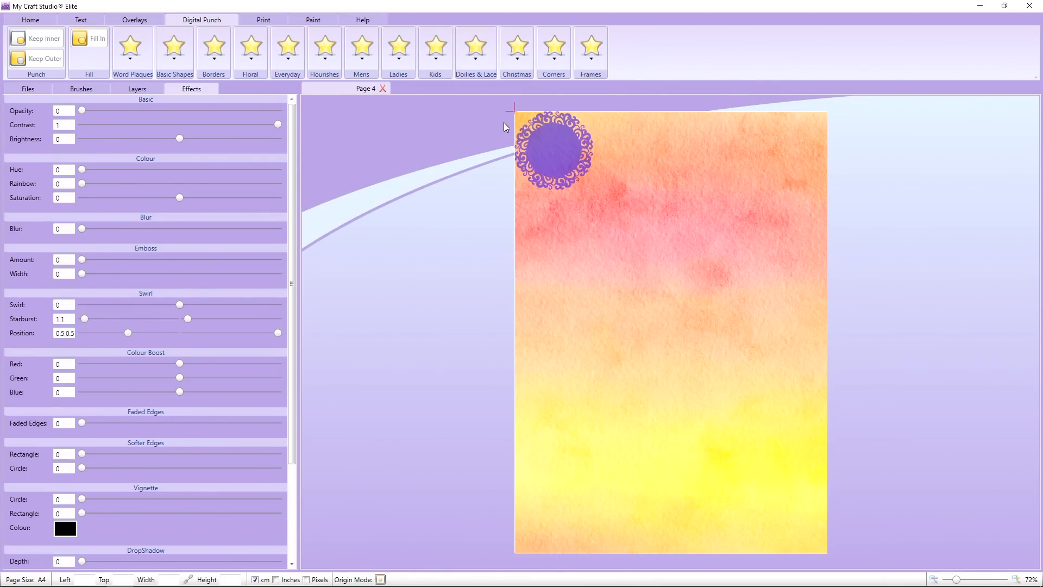
left_click_drag(565, 165, 614, 214)
left_click_drag(644, 247, 797, 403)
left_click_drag(719, 334, 716, 335)
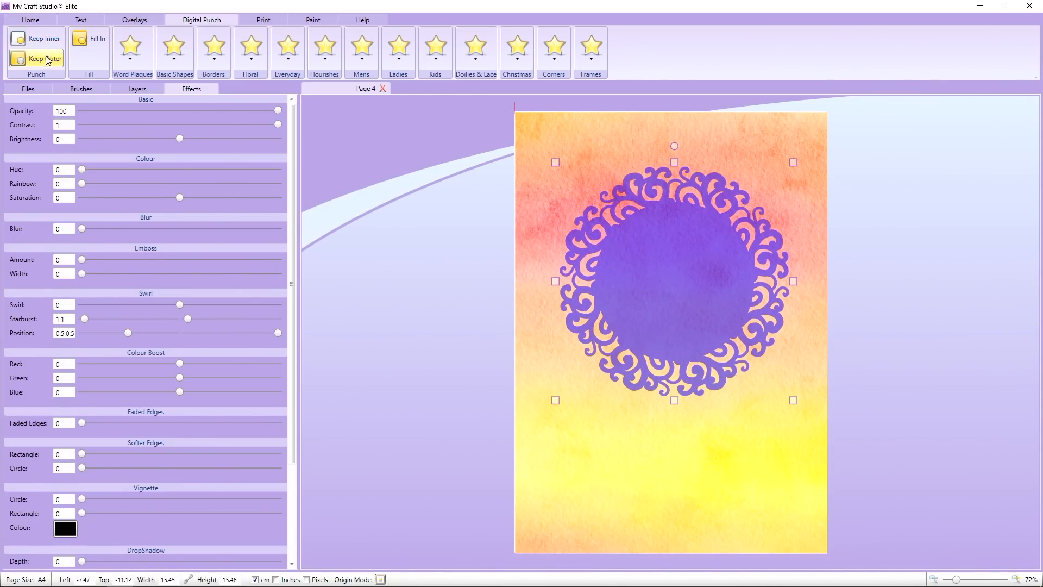
Step: Punch the doily from the texture copy with Keep Inner and check it by toggling the original layer's visibility
left_click(644, 236)
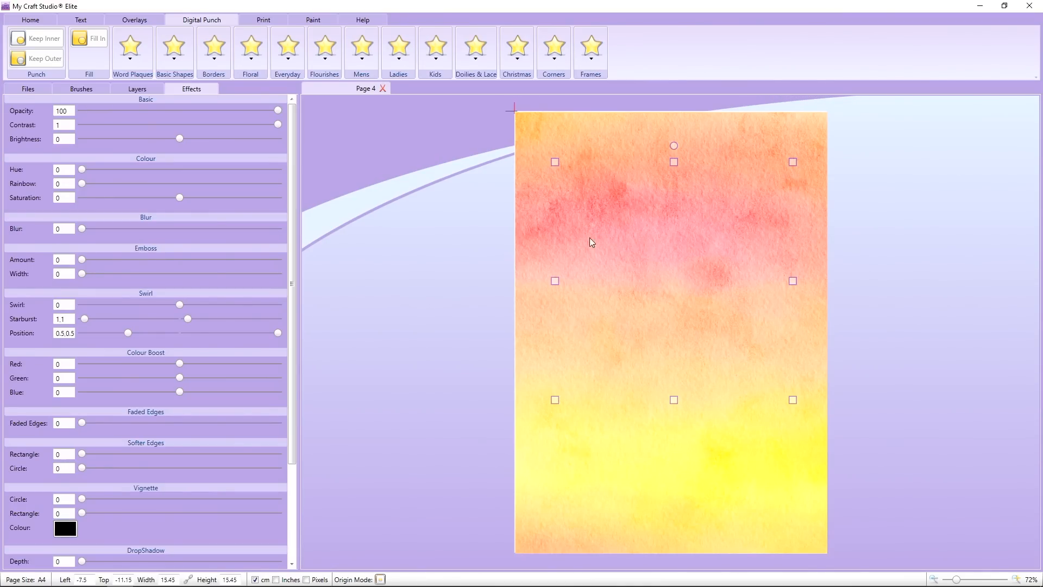
left_click(135, 90)
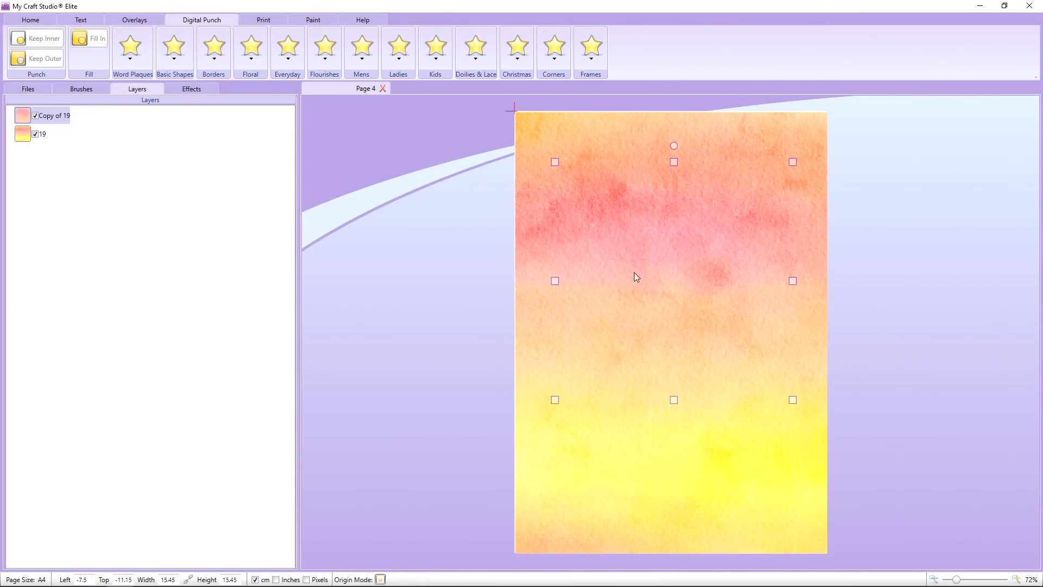
left_click(35, 134)
left_click(35, 134)
left_click(196, 91)
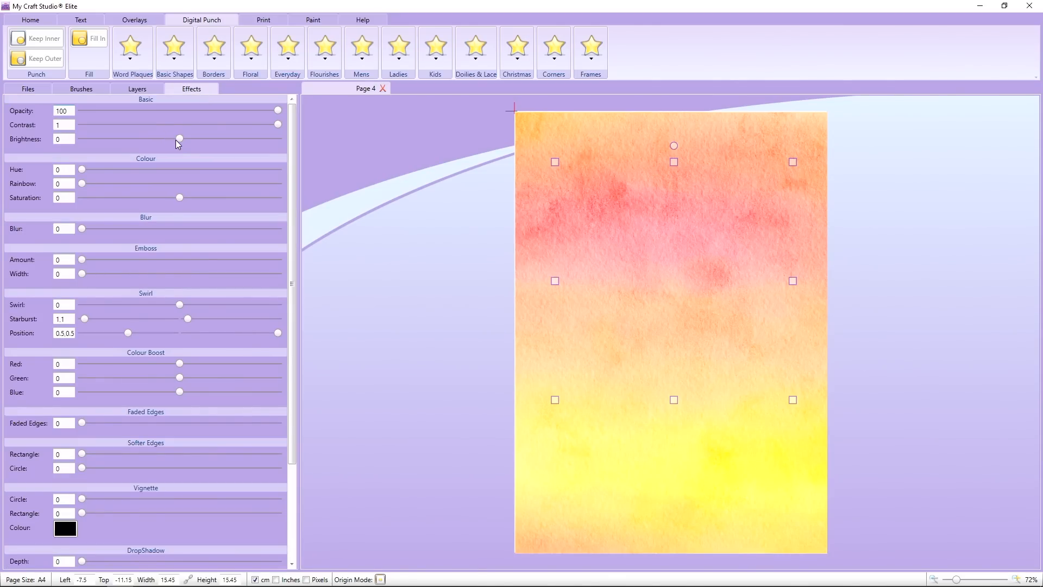
Step: Set the punched doily's brightness to 0.16, and compare the page with the doily layer hidden and shown
left_click_drag(180, 140, 190, 140)
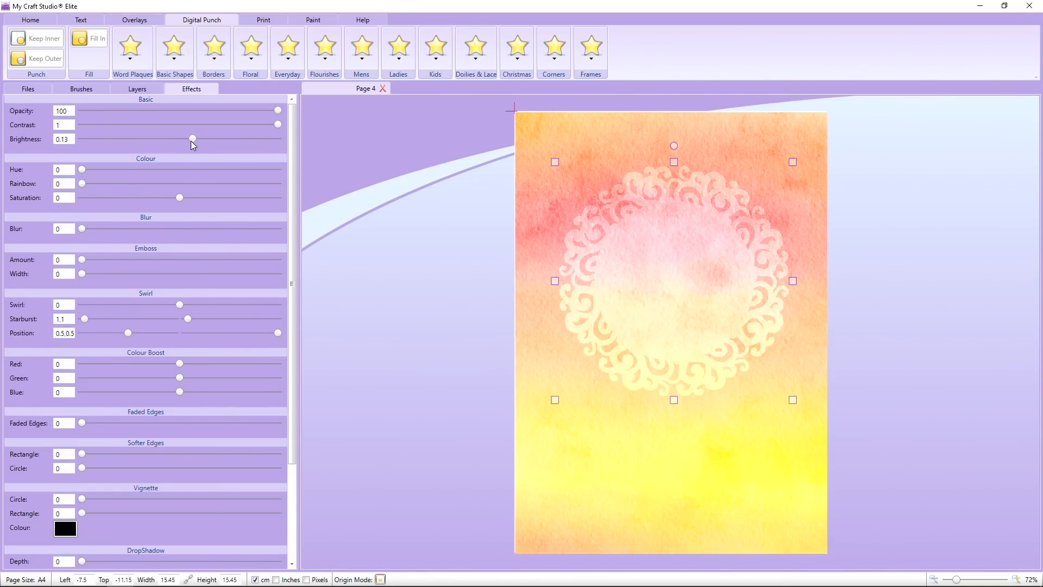
left_click_drag(191, 141, 177, 140)
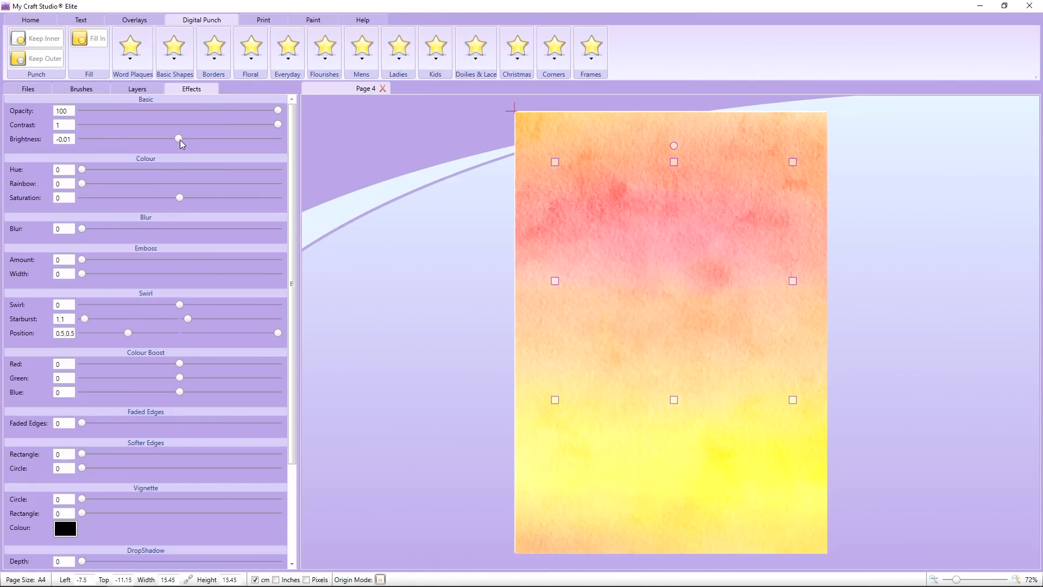
left_click_drag(182, 144, 196, 143)
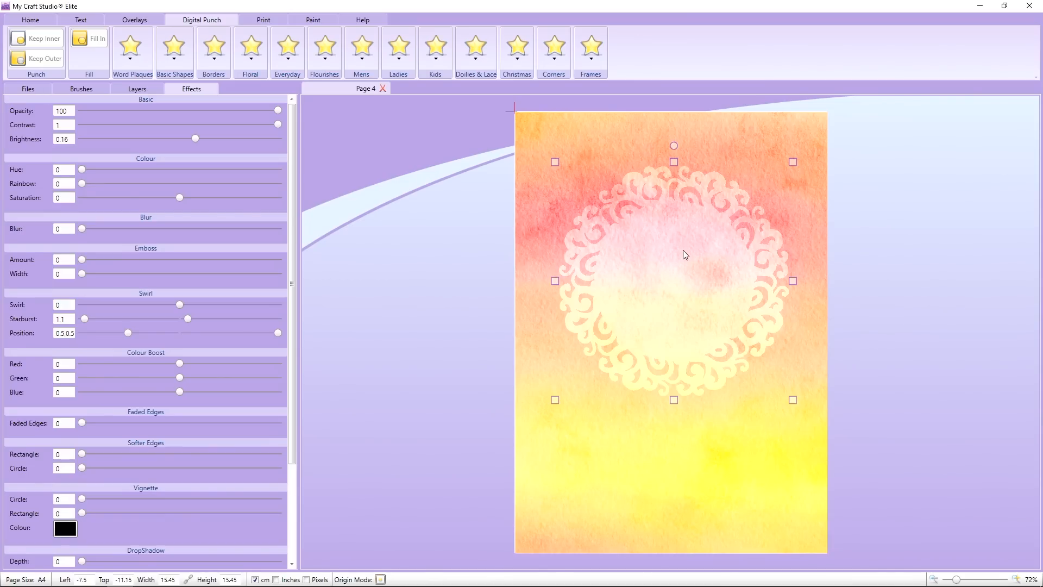
left_click(128, 90)
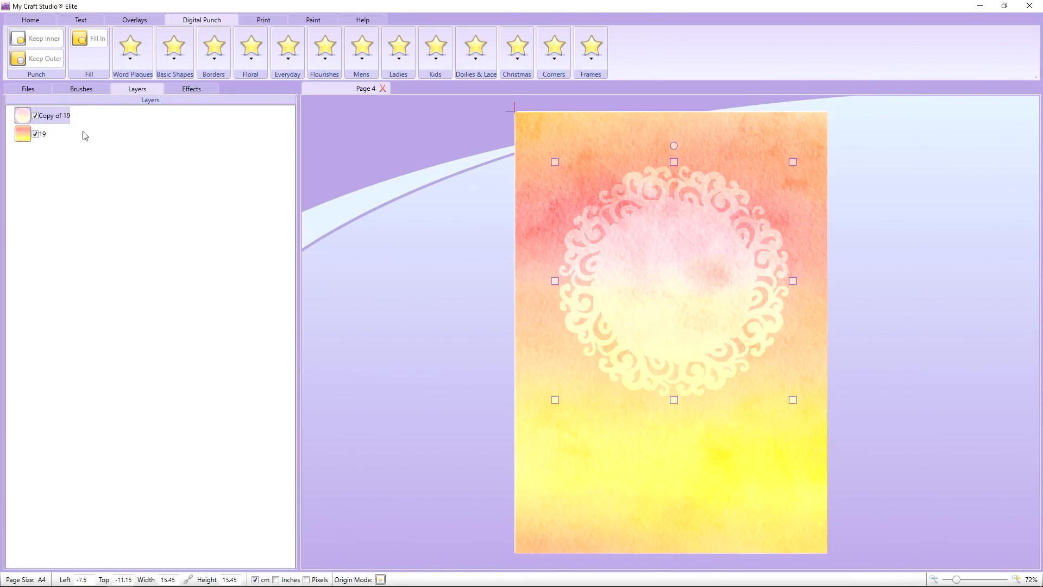
left_click(35, 116)
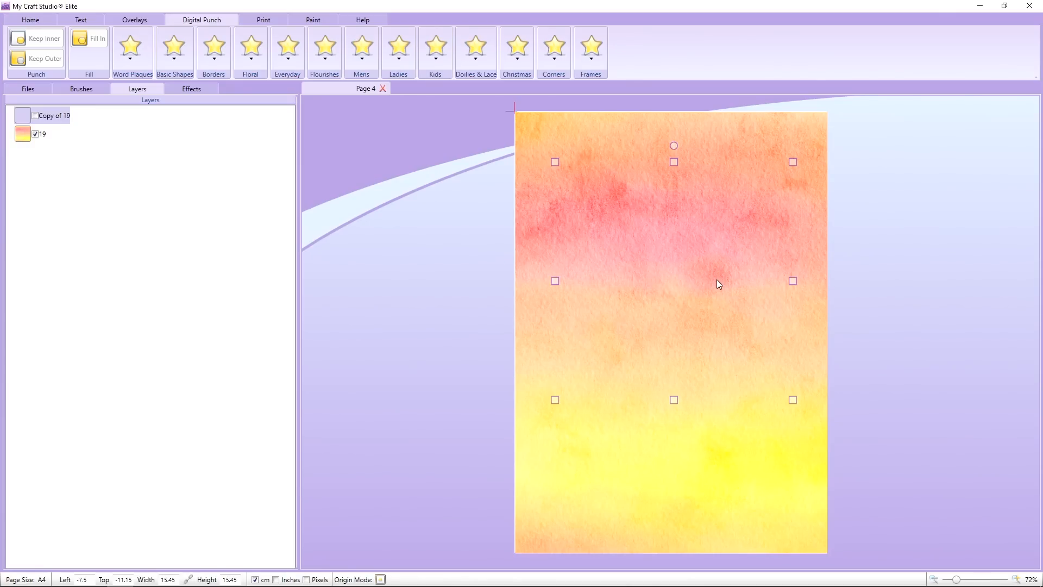
left_click(35, 116)
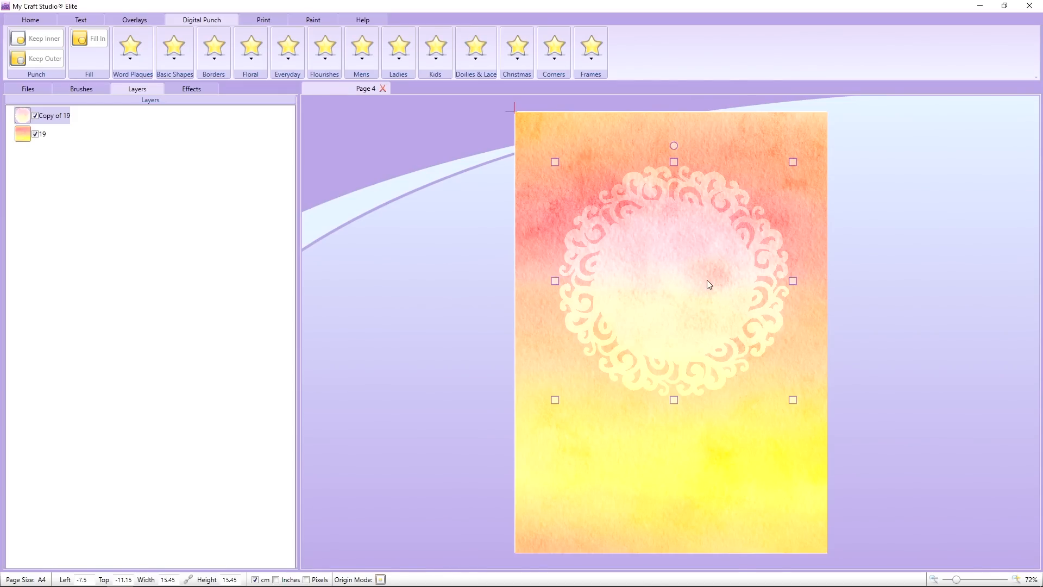
left_click(476, 272)
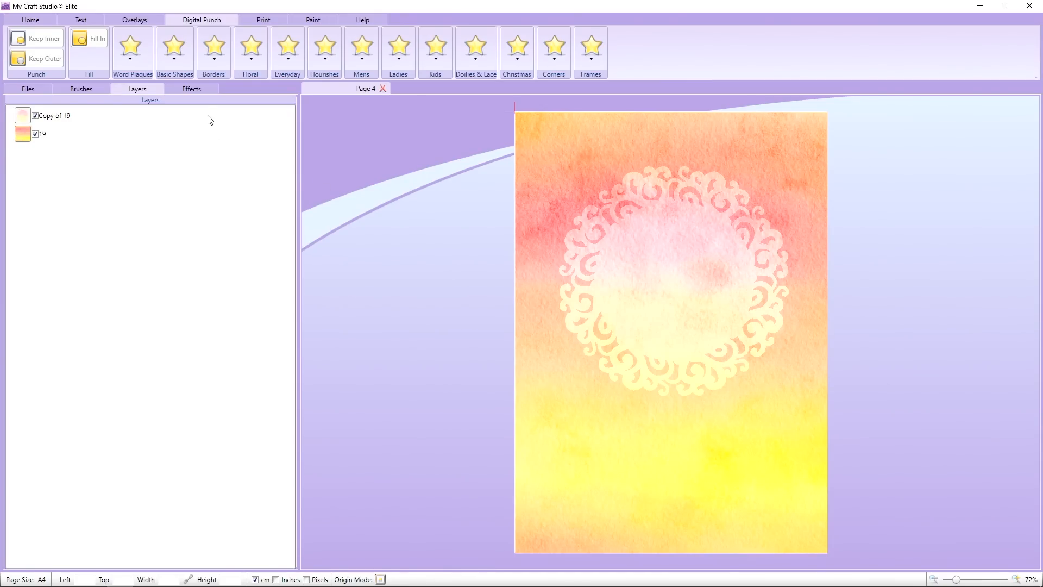
Step: Reset the punched doily's brightness to 0 and set its Bleach effect to 44
left_click(196, 89)
left_click_drag(294, 220, 295, 320)
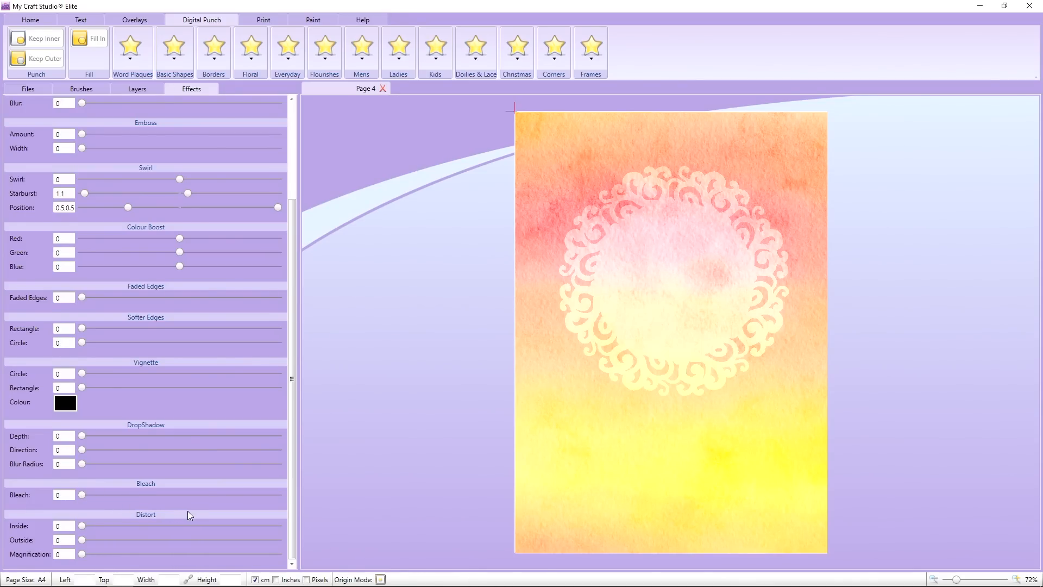
left_click(610, 343)
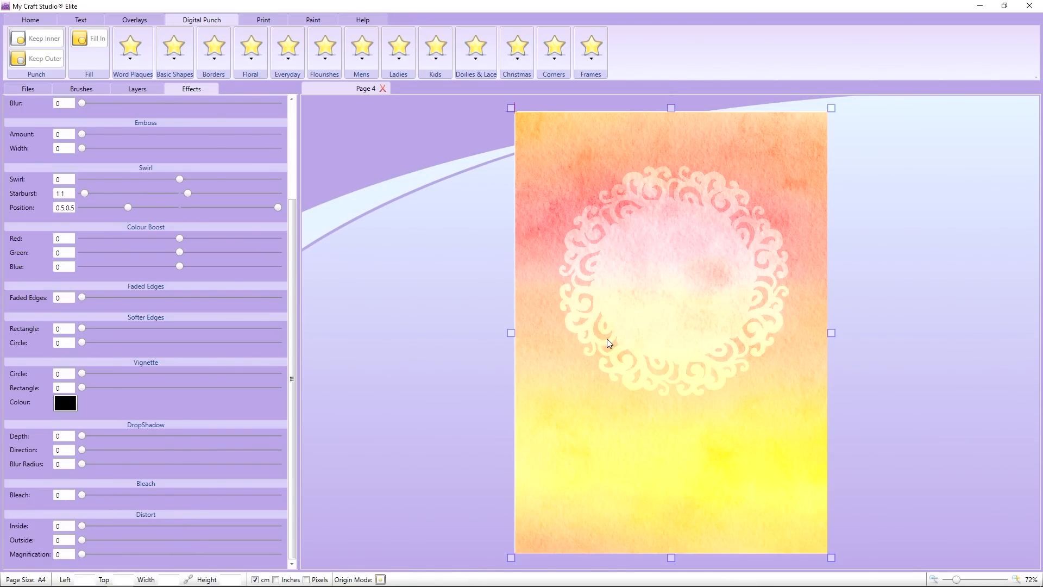
left_click(637, 324)
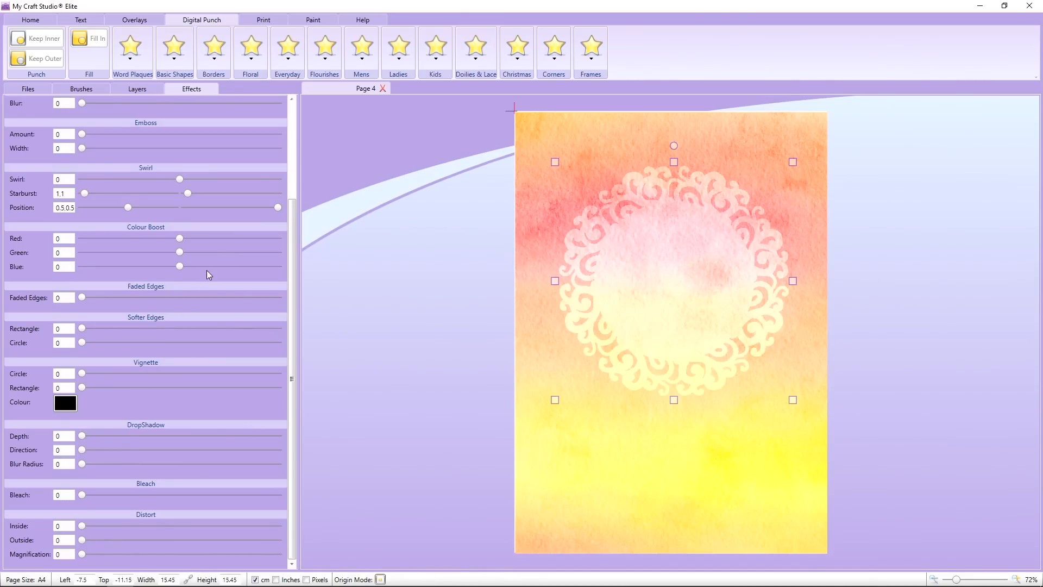
scroll(252, 205, "up", 3)
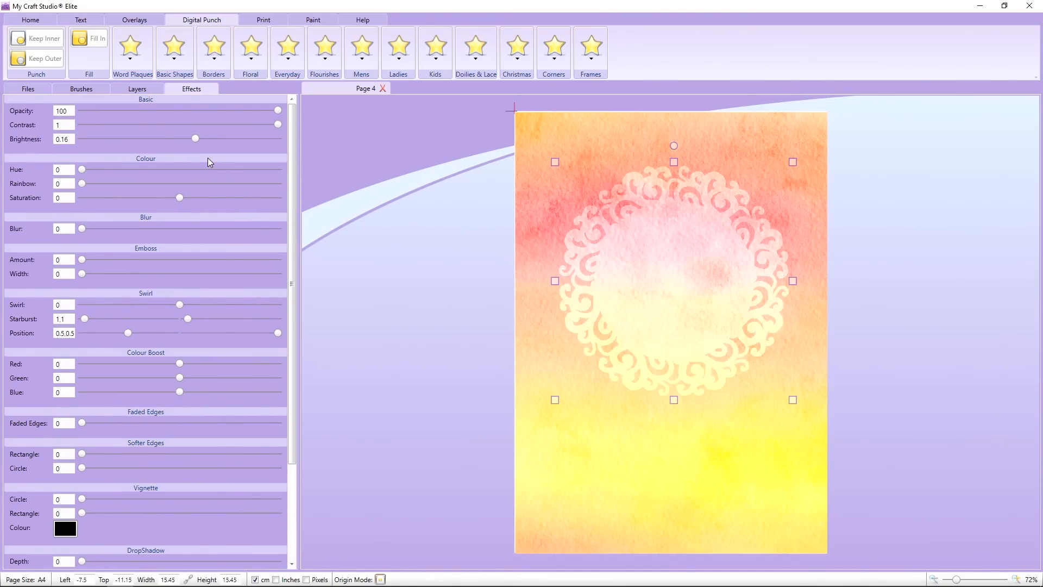
double_click(58, 139)
type("0")
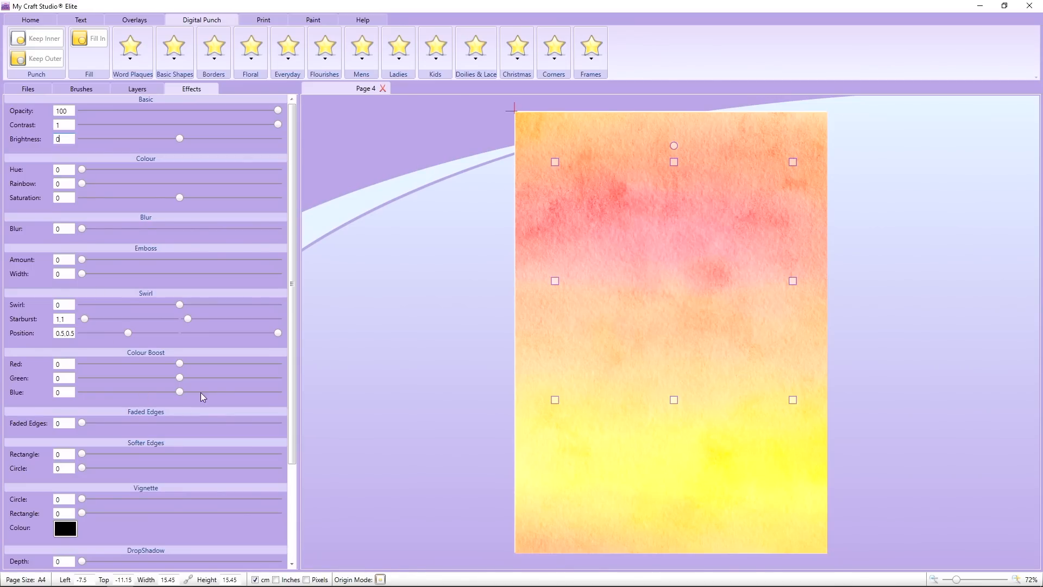
left_click_drag(291, 333, 292, 429)
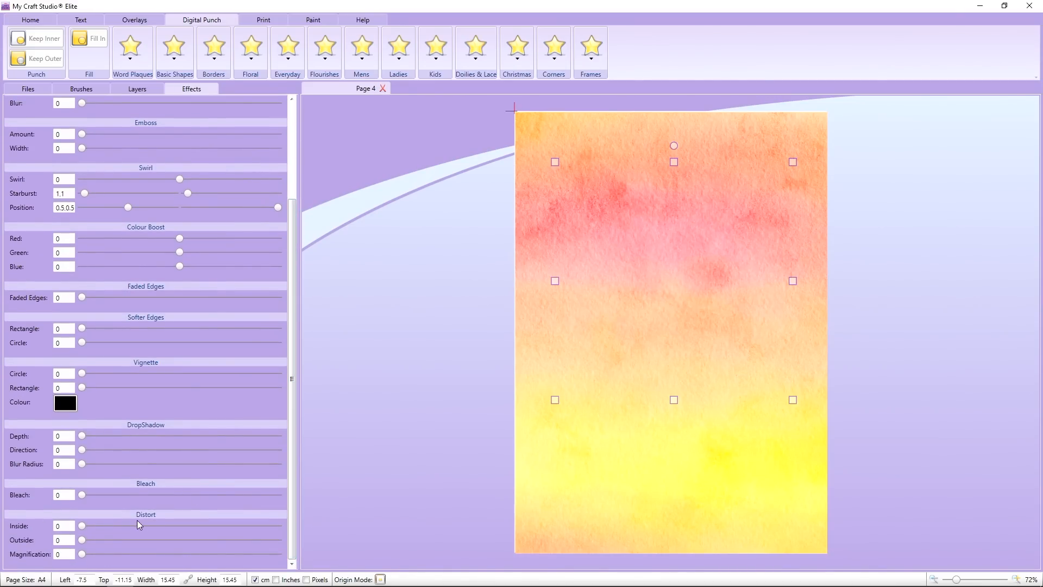
left_click_drag(83, 496, 172, 505)
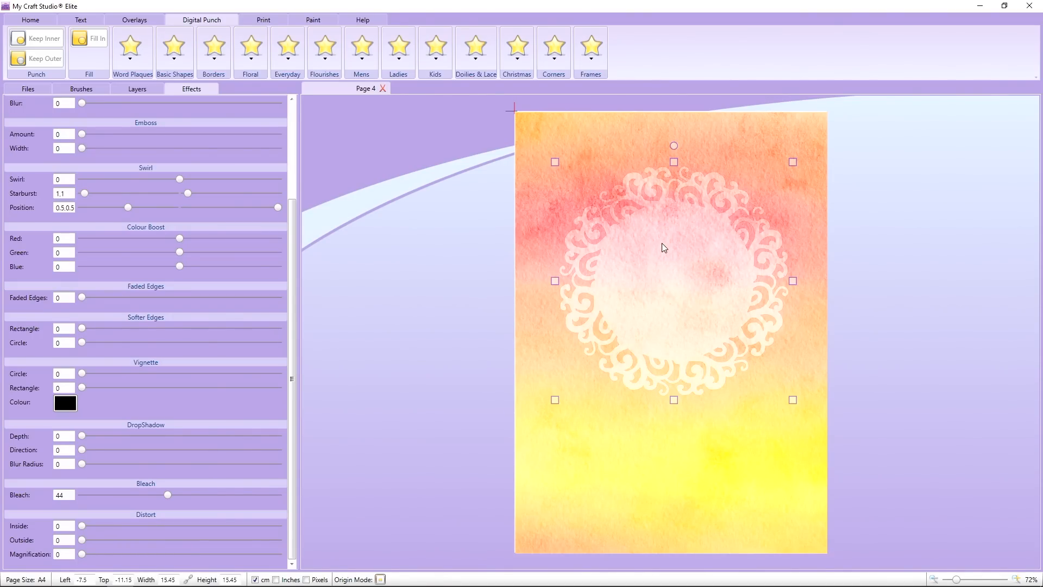
Step: Move the bleached doily to the texture's lower-left corner and shrink it to about 5.9 cm across
left_click_drag(661, 263, 628, 408)
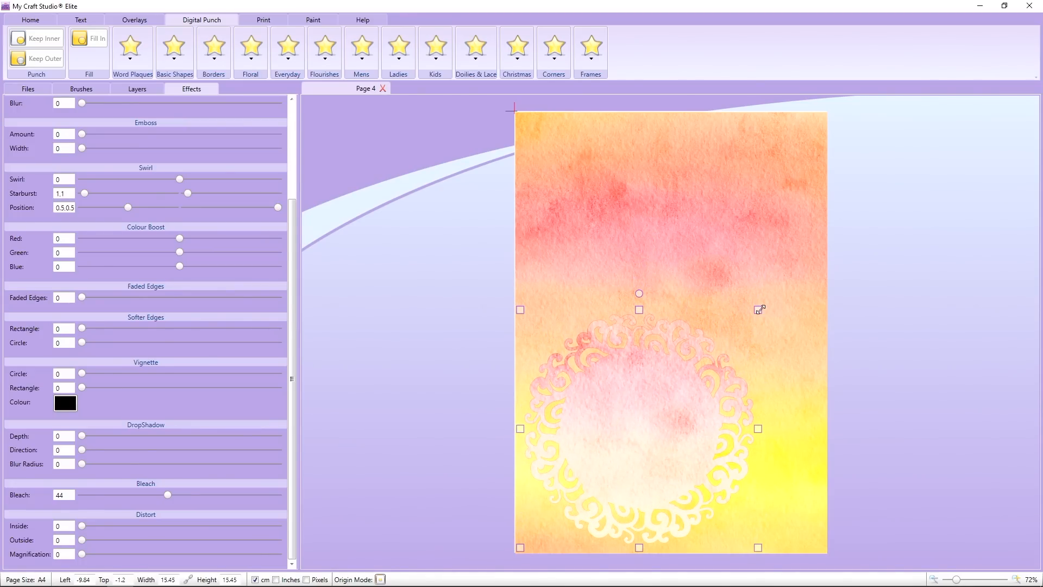
left_click_drag(760, 309, 617, 450)
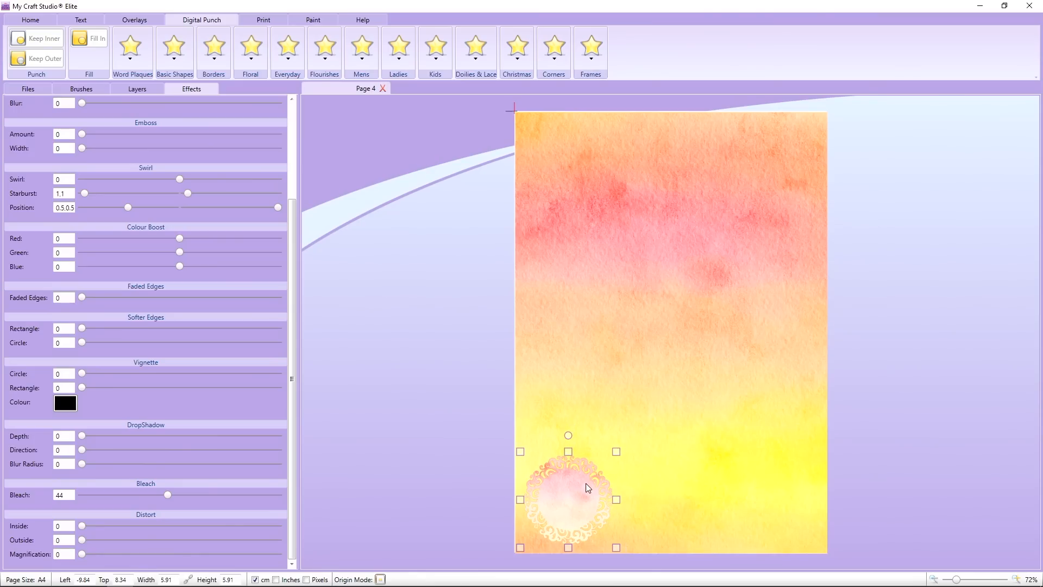
Step: Tile the small bleached doily from the lower-left corner so it repeats across the full width and height of the page
left_click_drag(589, 488, 587, 489)
left_click(30, 20)
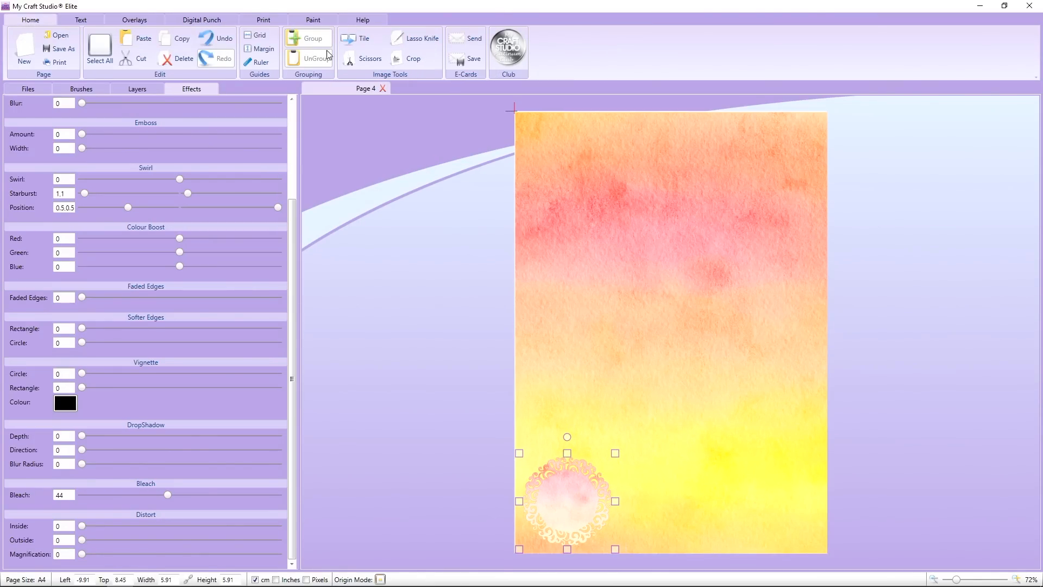
left_click(356, 39)
left_click_drag(614, 453, 827, 197)
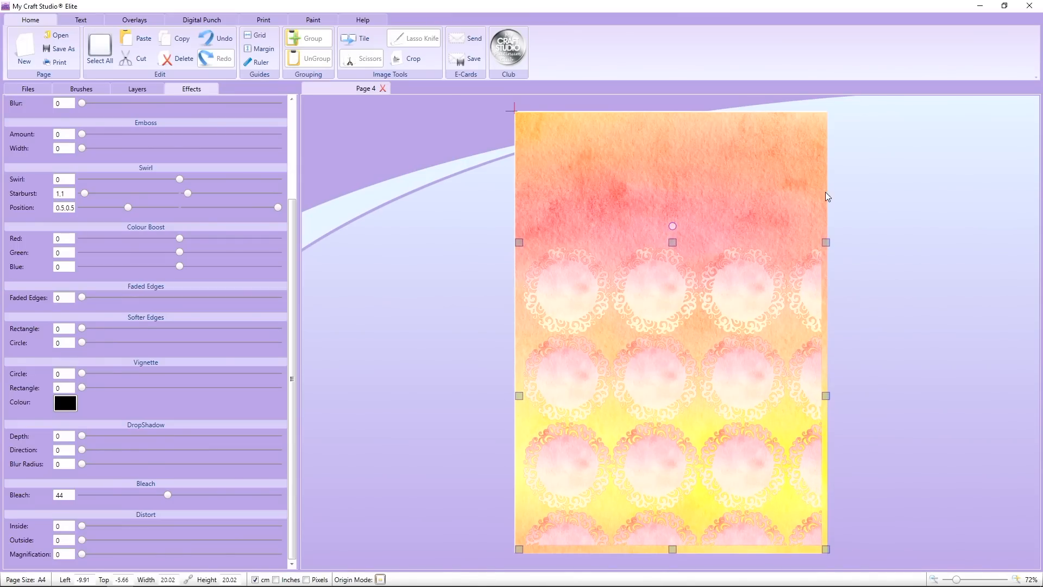
left_click_drag(673, 242, 664, 113)
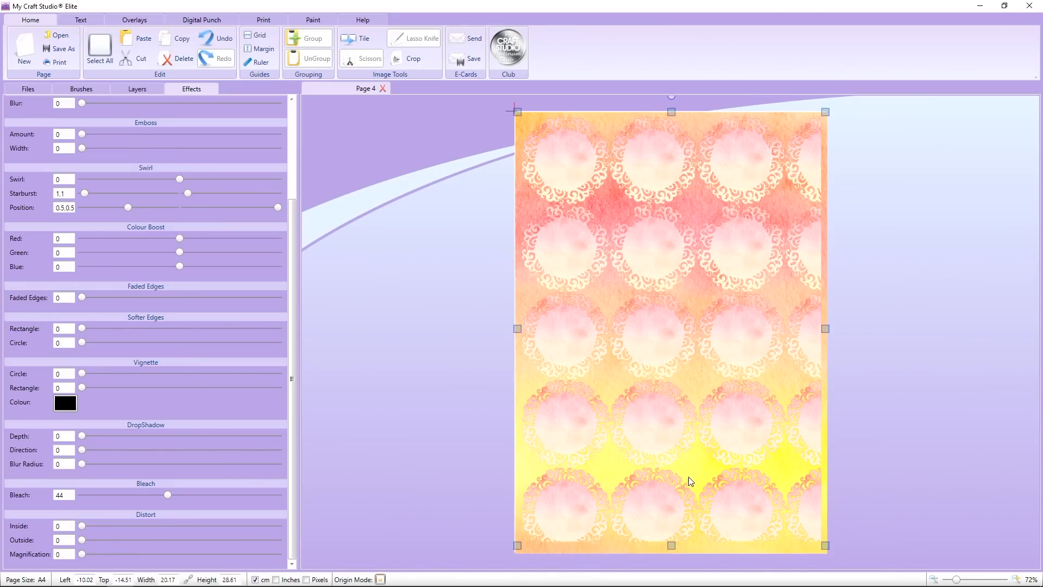
left_click_drag(671, 544, 672, 554)
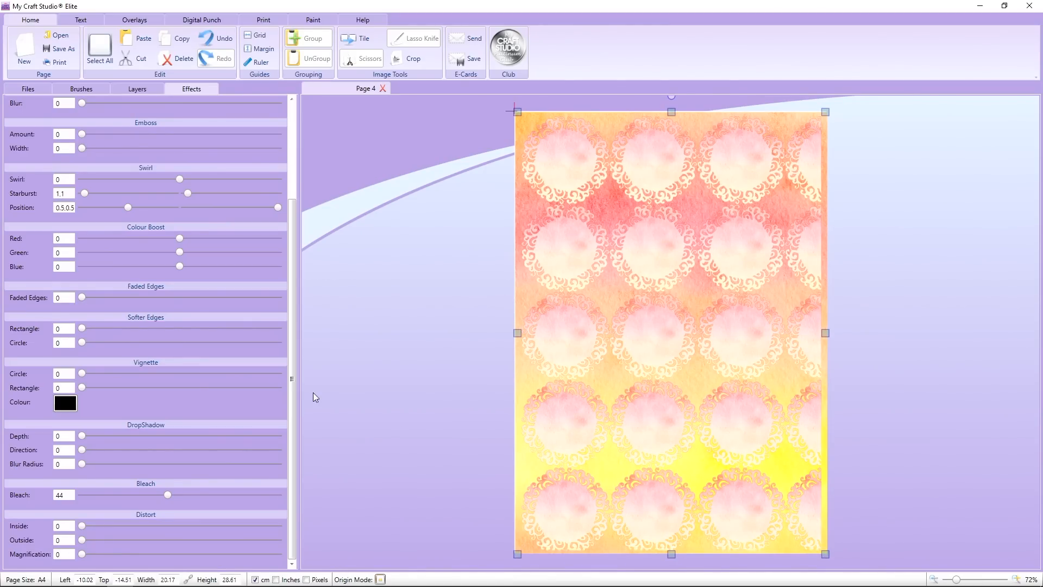
Step: Lower the tiled doily pattern's opacity to 36
scroll(157, 165, "up", 5)
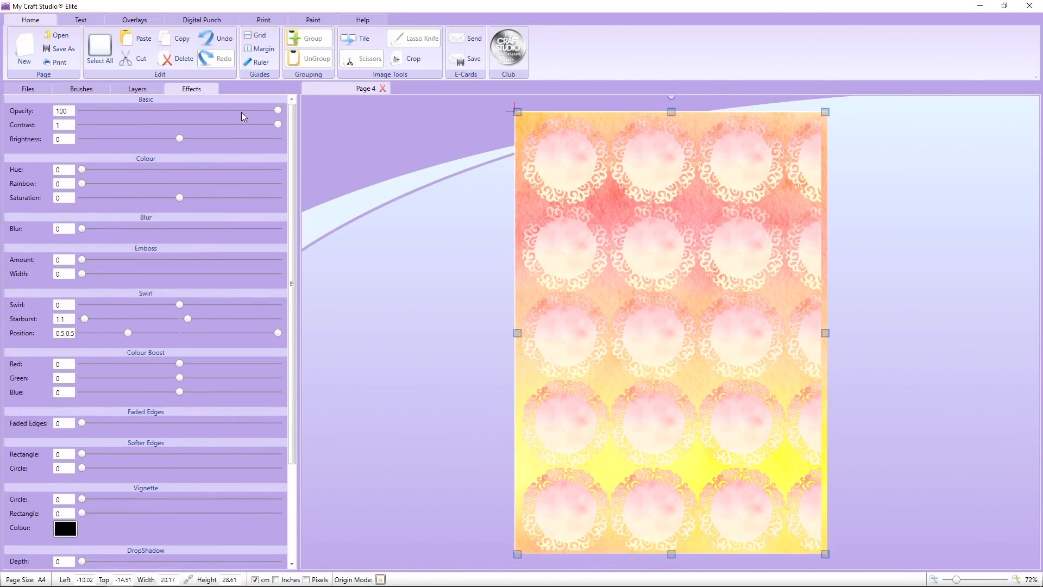
left_click_drag(280, 110, 223, 112)
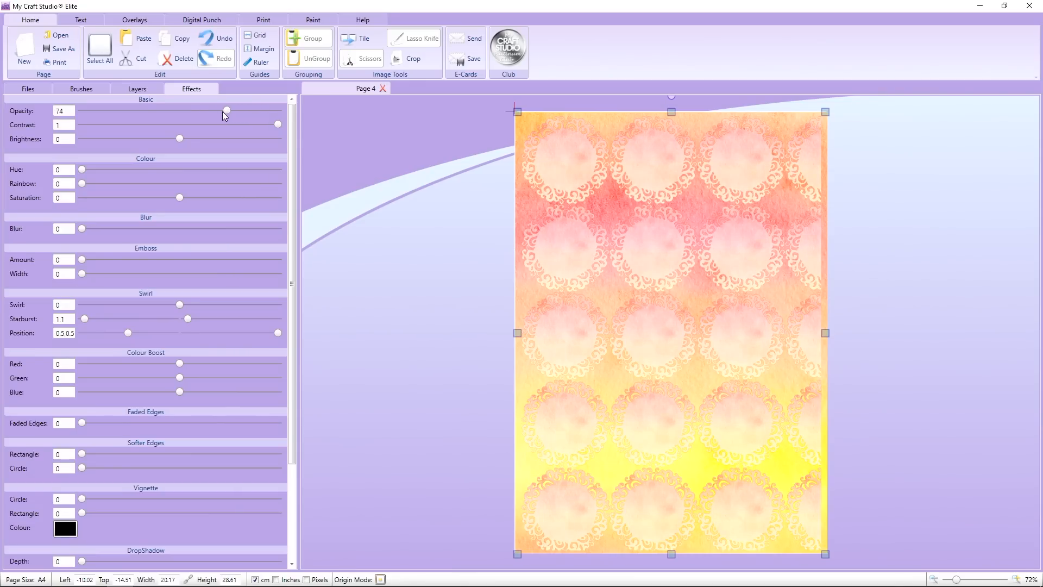
left_click_drag(145, 109, 154, 108)
left_click(342, 176)
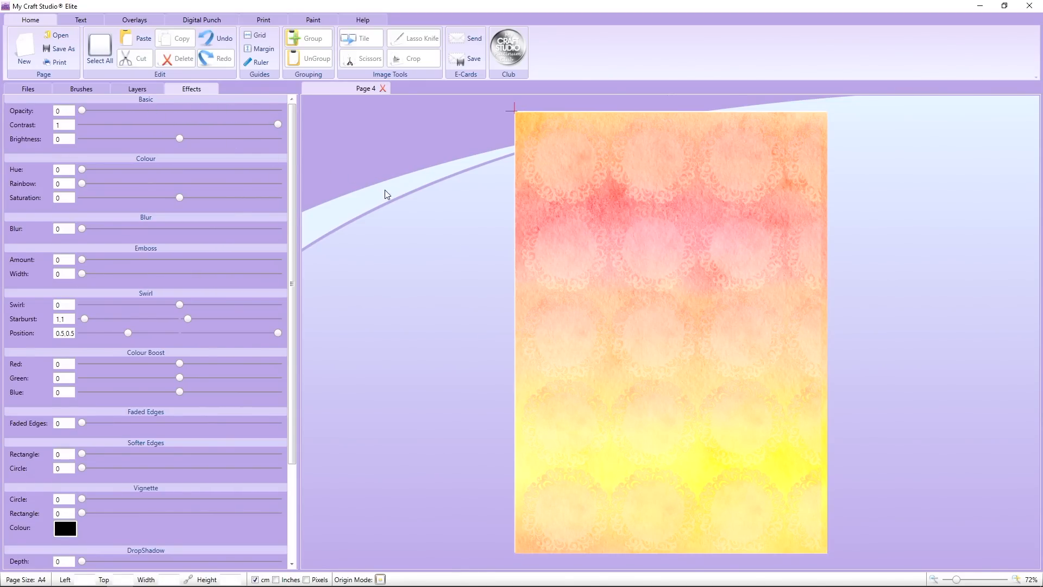
left_click(587, 256)
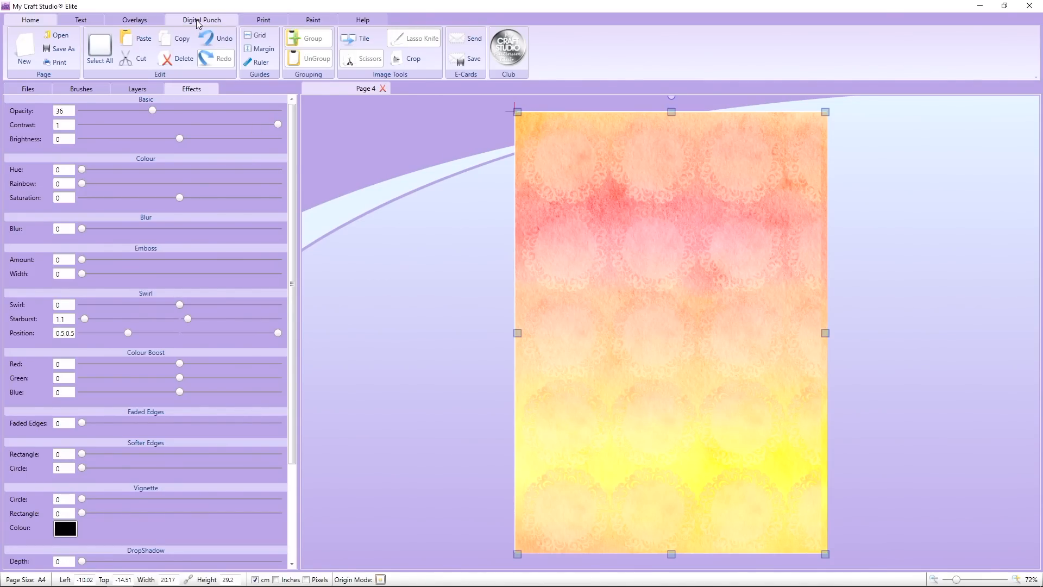
Step: Undo the doily tiling, effects and punching, and remove the remaining doily punch shape so only the plain texture is left
left_click(227, 39)
left_click(227, 39)
left_click(227, 38)
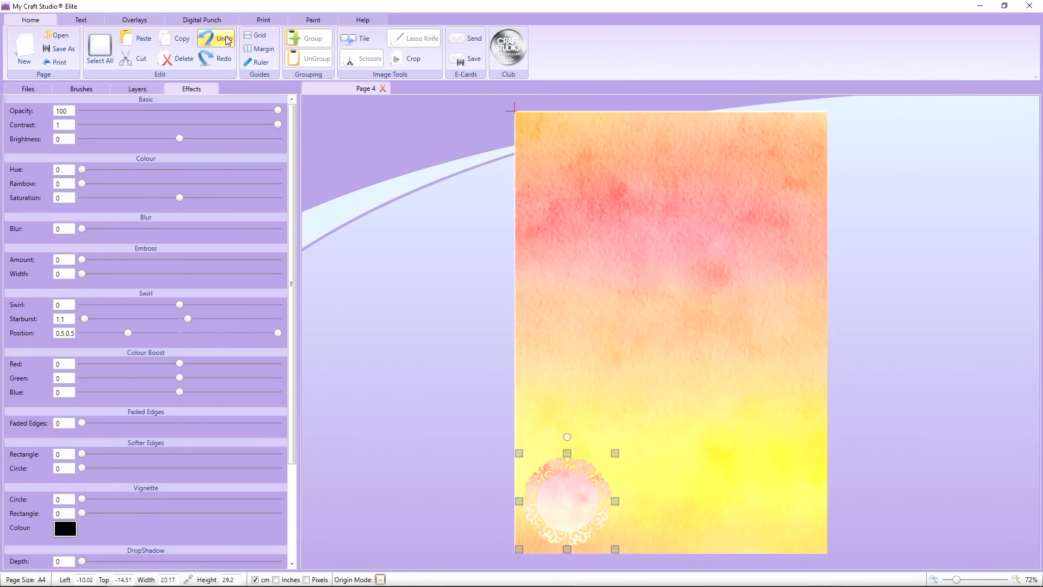
left_click(227, 38)
left_click(227, 38)
left_click(227, 38)
left_click(227, 38)
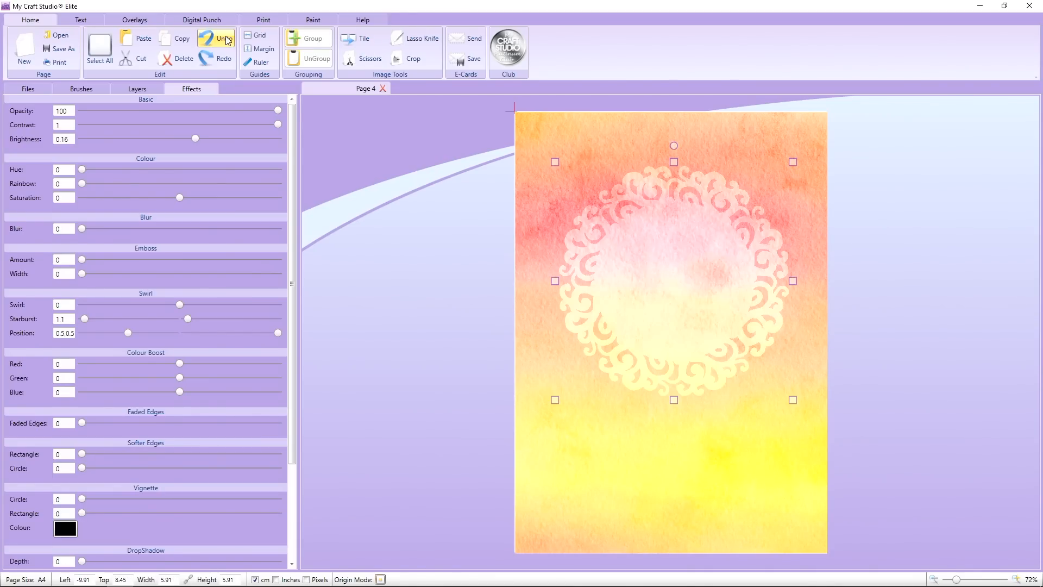
left_click(227, 38)
left_click(227, 38)
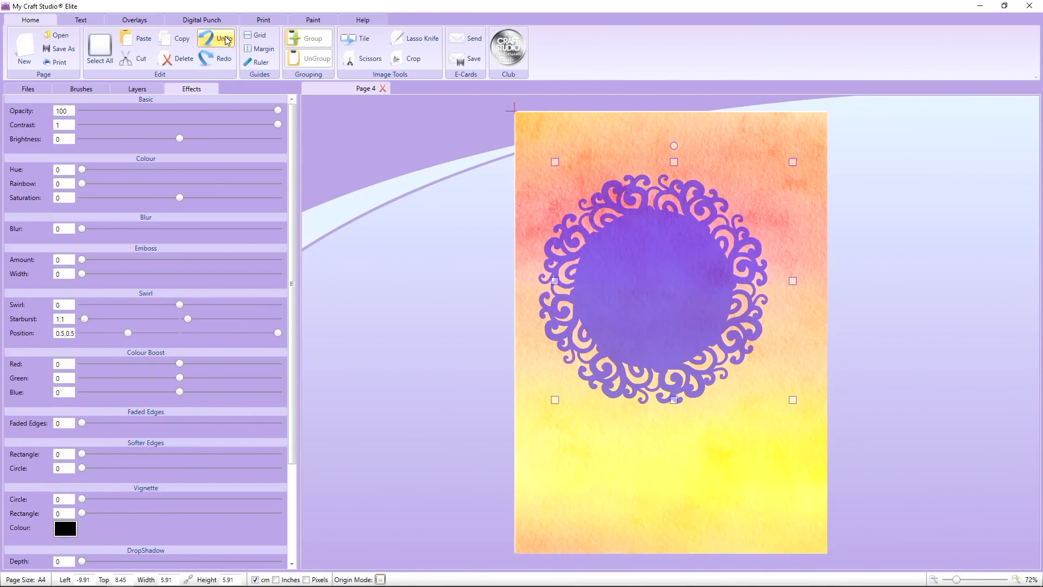
left_click(227, 38)
left_click(227, 38)
left_click(227, 38)
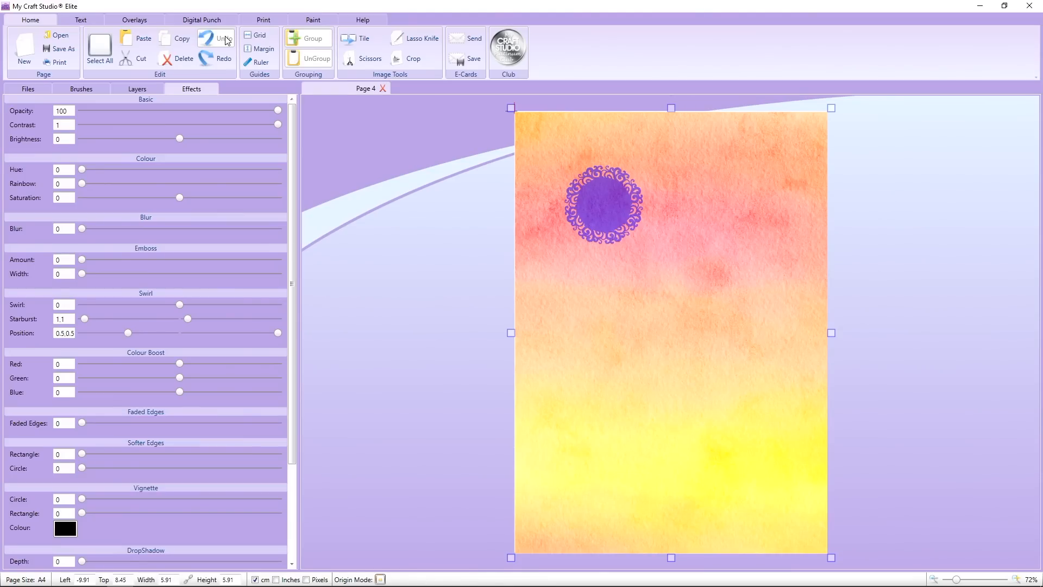
key("ctrl+z")
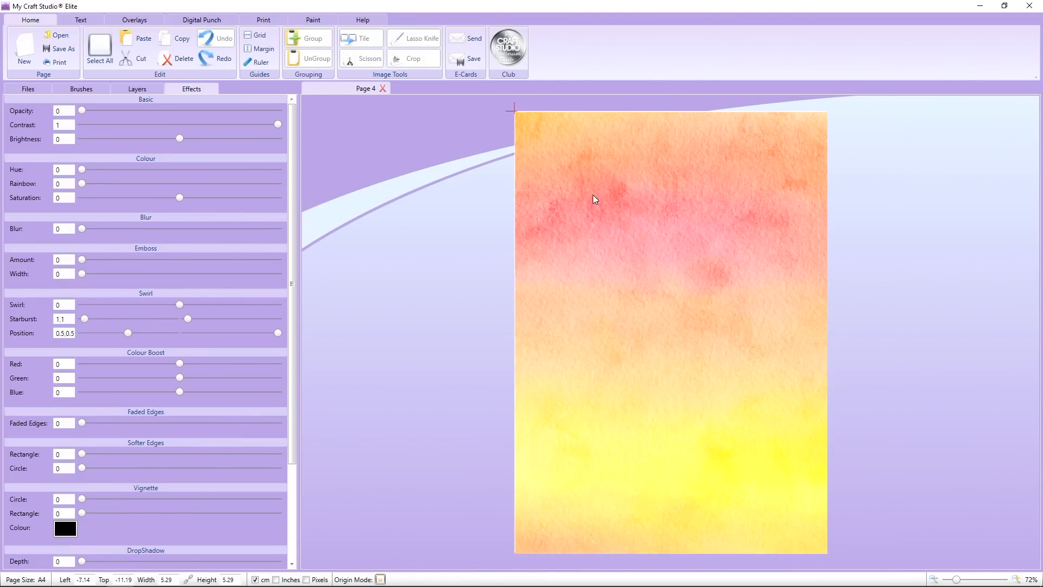
Step: Copy the texture and paste the copy on top of it
right_click(595, 198)
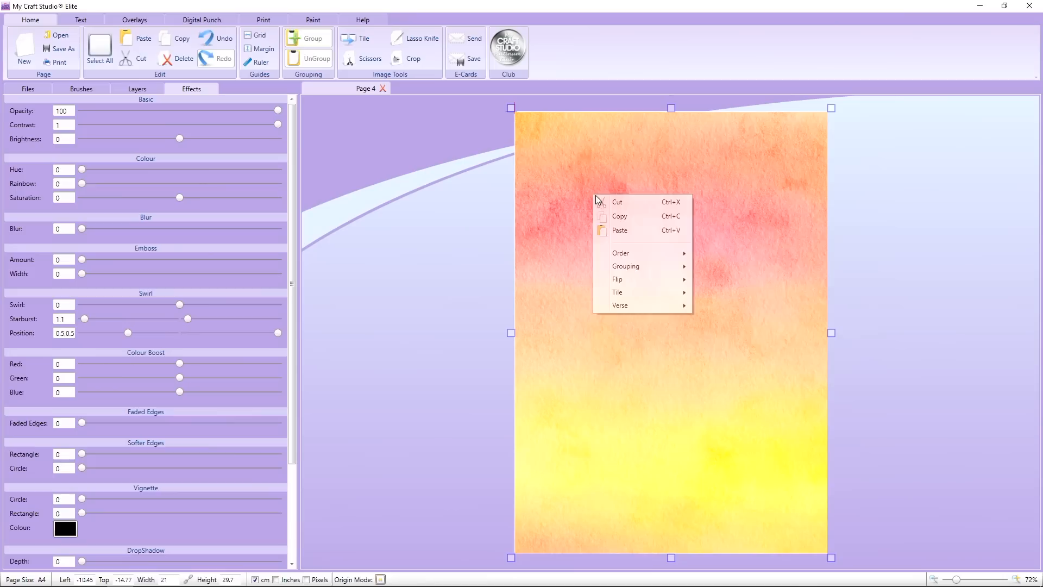
left_click(620, 216)
right_click(699, 221)
left_click(715, 258)
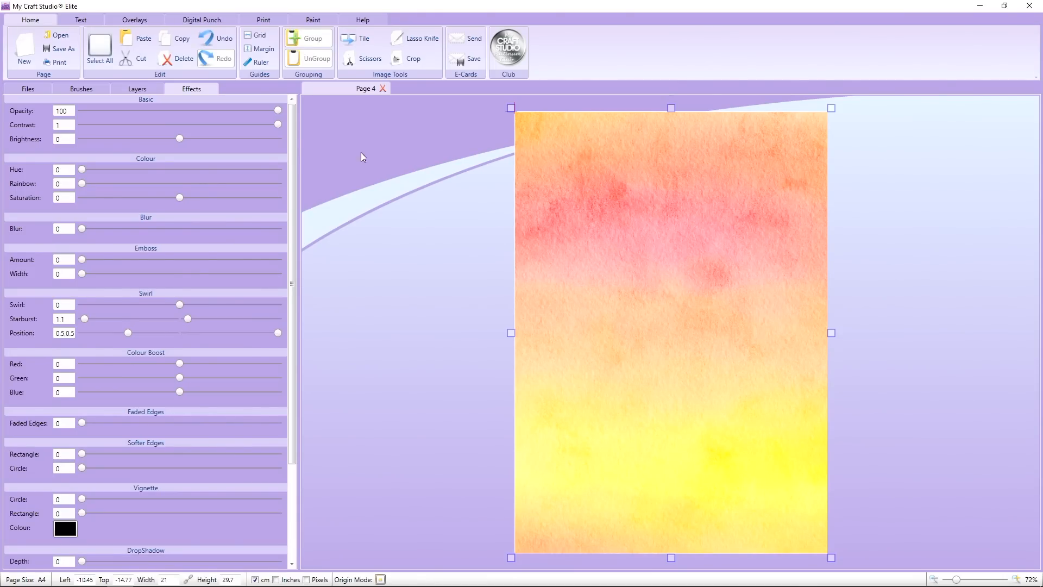
Step: Browse the Ladies and Everyday digital punch shapes
left_click(217, 19)
left_click(400, 64)
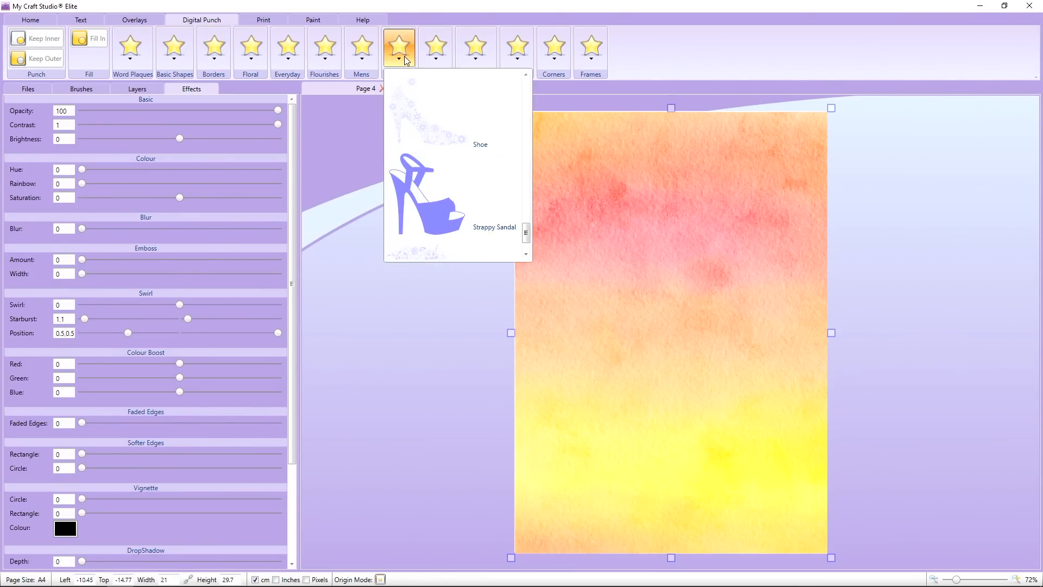
left_click_drag(525, 233, 525, 95)
left_click(282, 48)
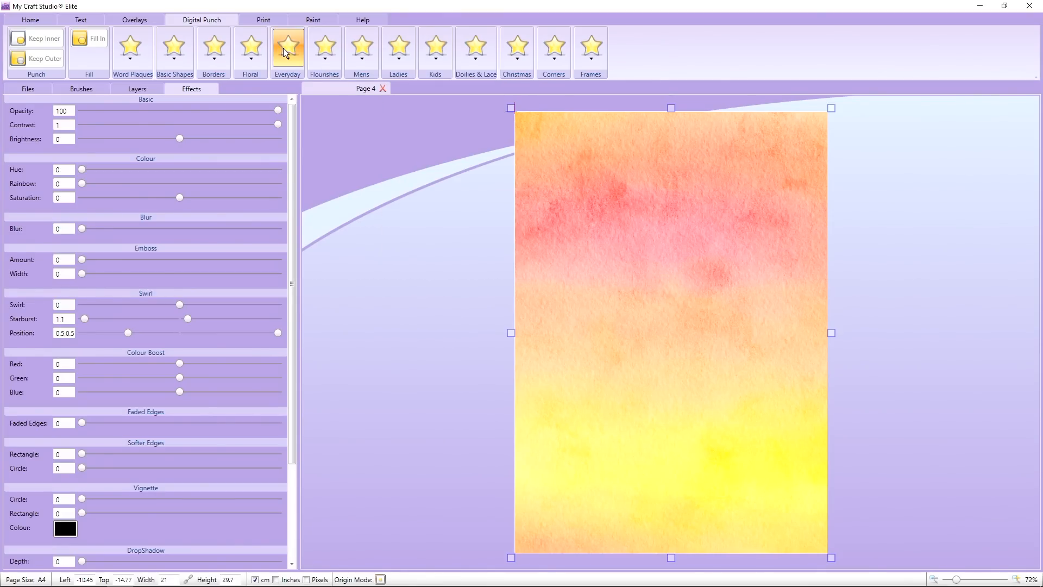
left_click(283, 48)
left_click_drag(416, 203, 416, 81)
left_click(169, 54)
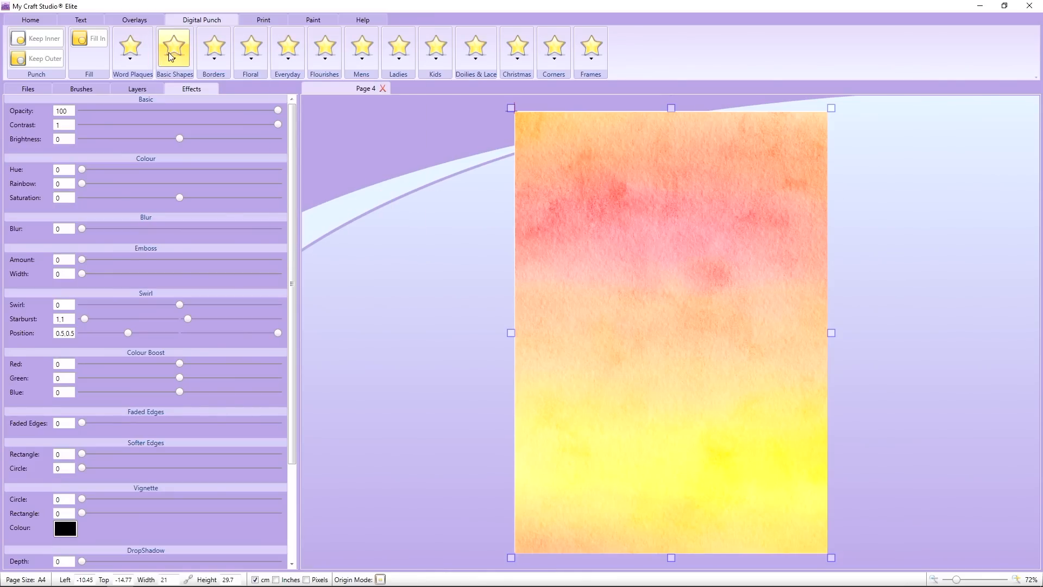
Step: Place the Border 2 punch about 20.7 cm wide along the page's top edge and punch it from the texture copy with Keep Inner
left_click(225, 58)
left_click(225, 59)
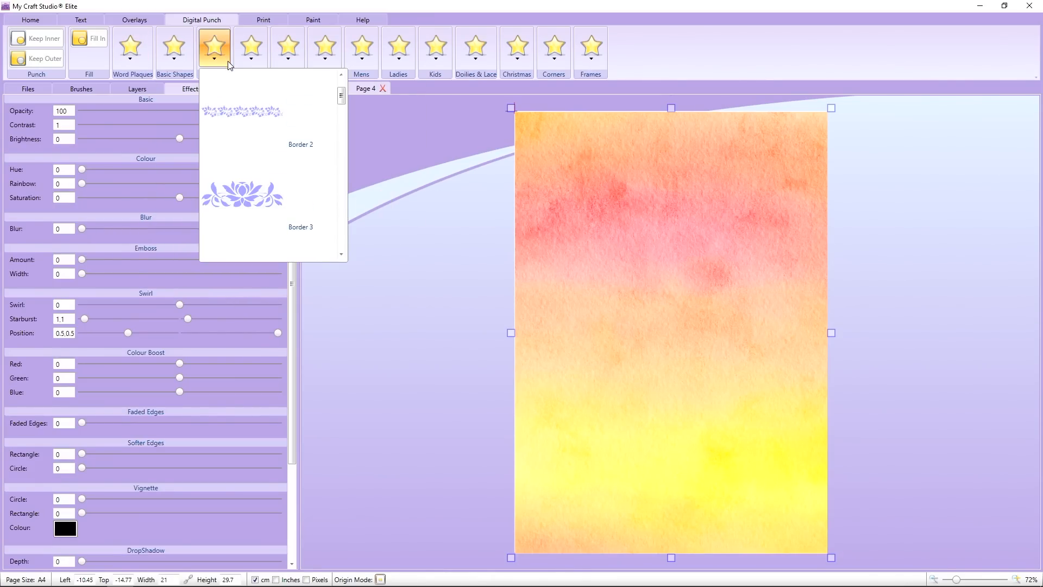
left_click(254, 113)
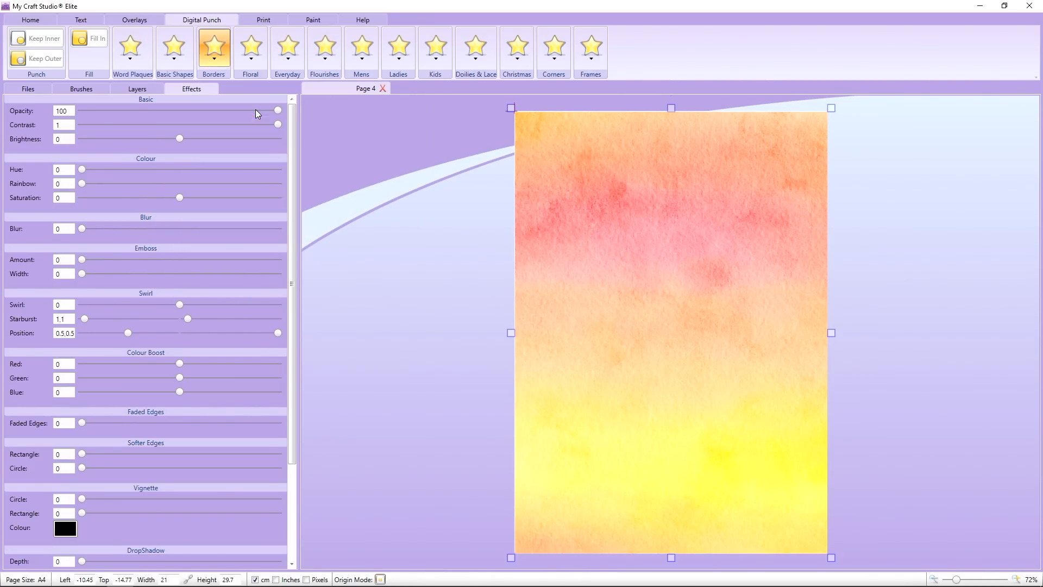
left_click(566, 118)
left_click_drag(598, 129, 826, 202)
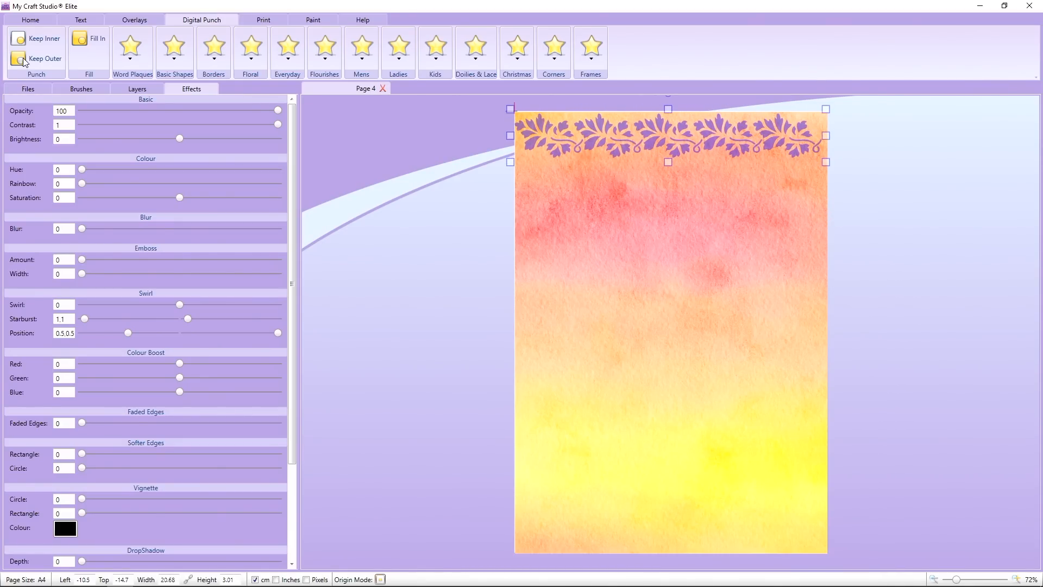
left_click(614, 145)
key("Delete")
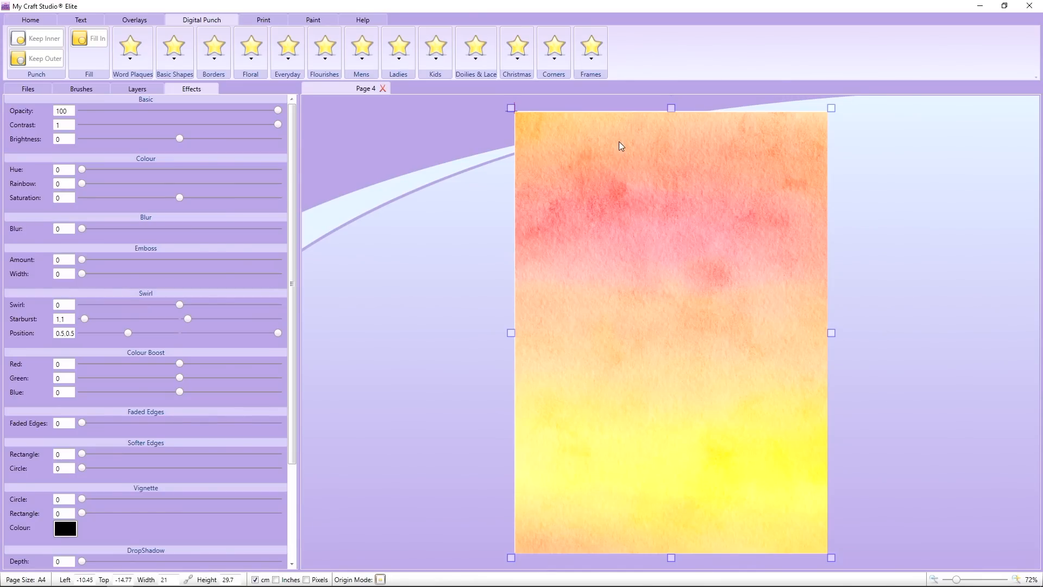
Step: Tile the punched border layer, Copy of Copy of 19, from the page's top edge down to its bottom edge
left_click(133, 89)
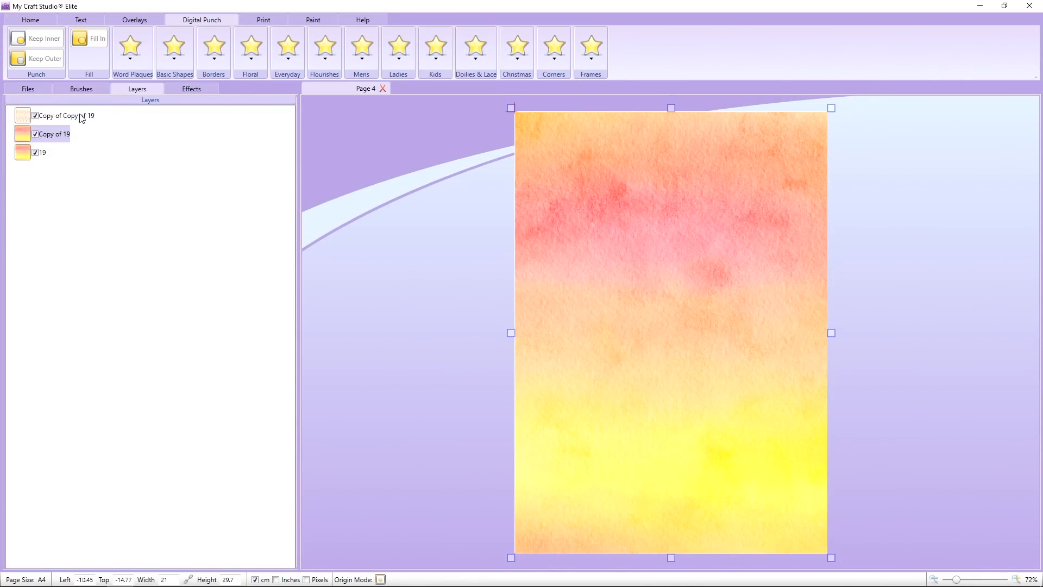
left_click(82, 117)
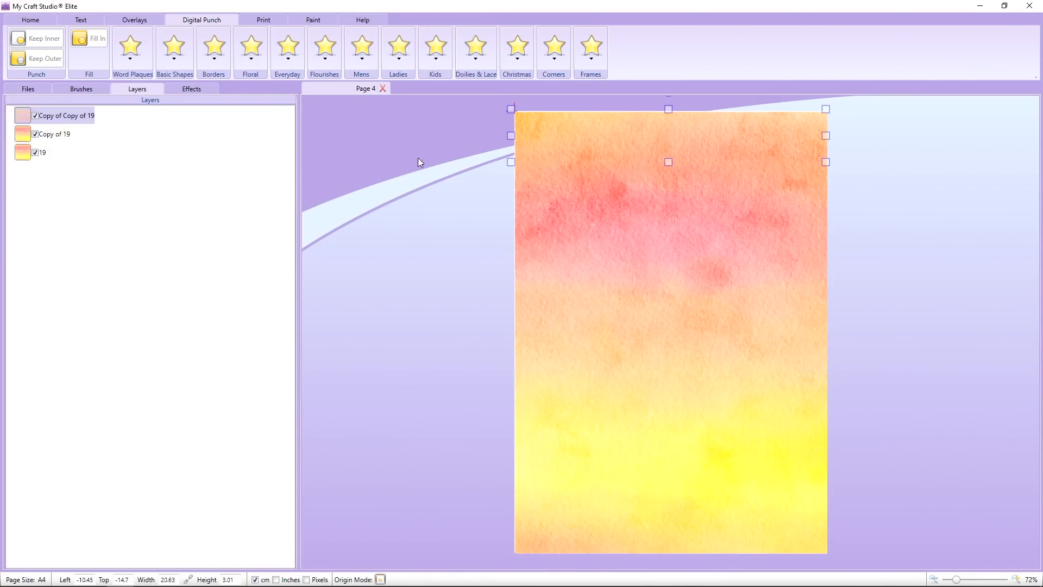
left_click(38, 21)
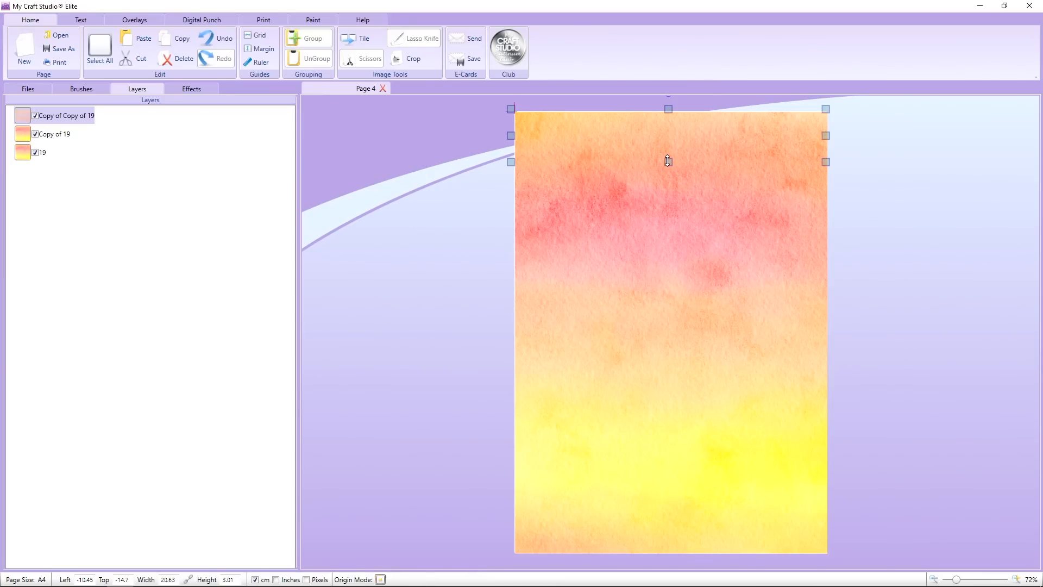
left_click_drag(668, 161, 692, 555)
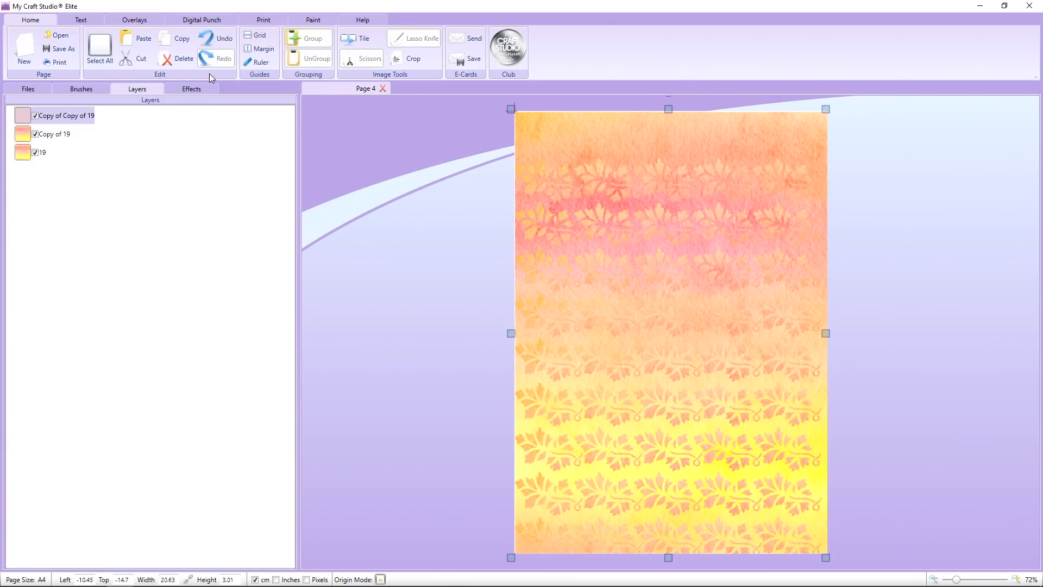
Step: Set the tiled border's brightness to 0.44 and its rectangular Softer Edges to 72, and deselect it
left_click(191, 89)
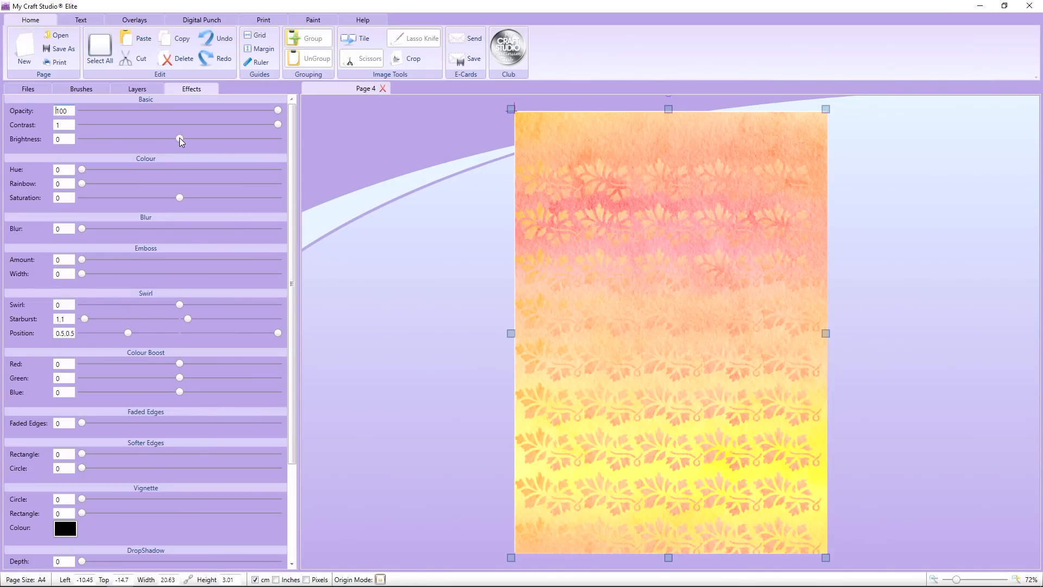
left_click_drag(179, 138, 224, 135)
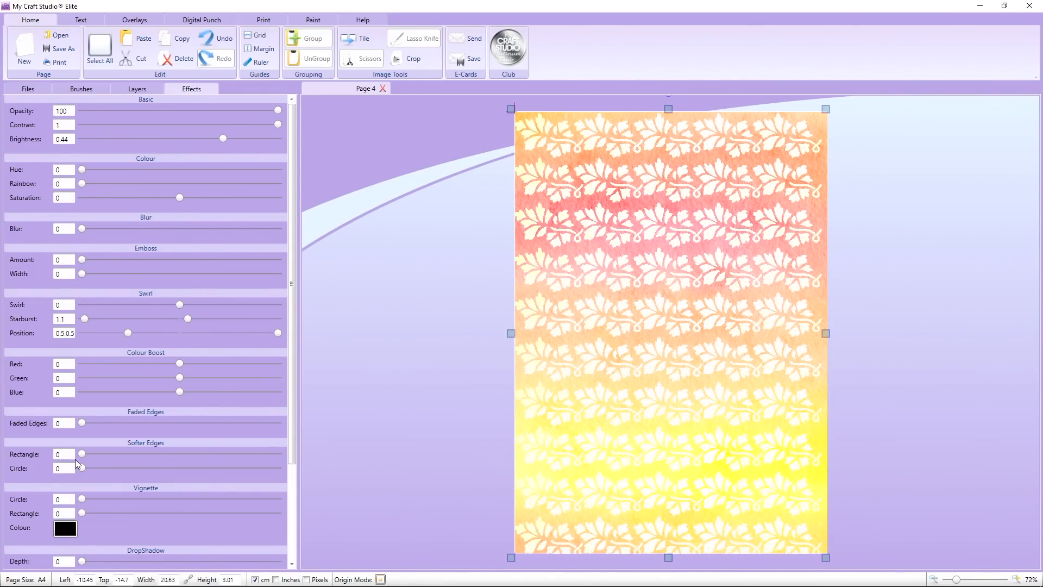
left_click_drag(82, 449, 223, 466)
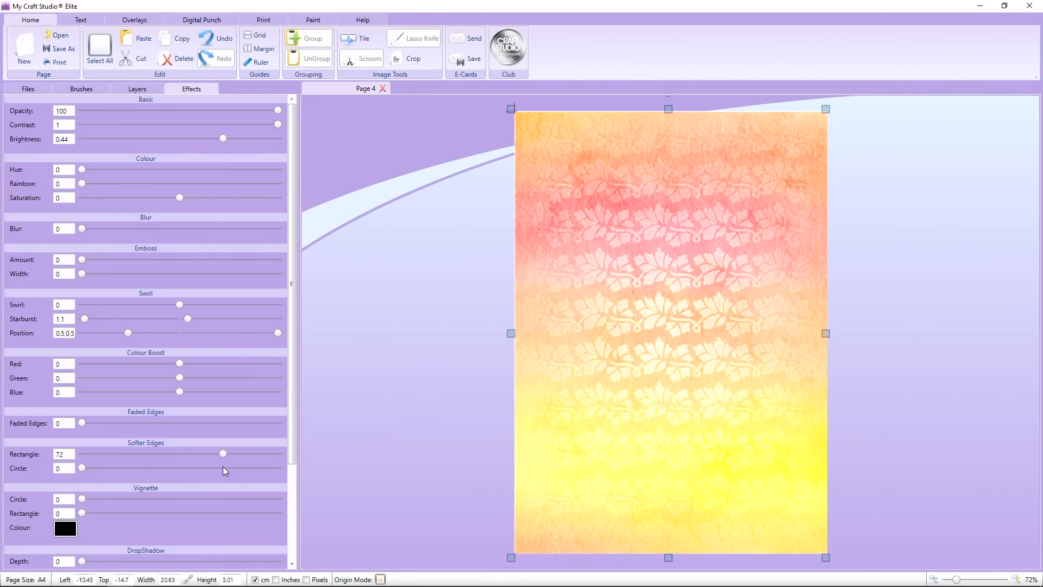
left_click(454, 234)
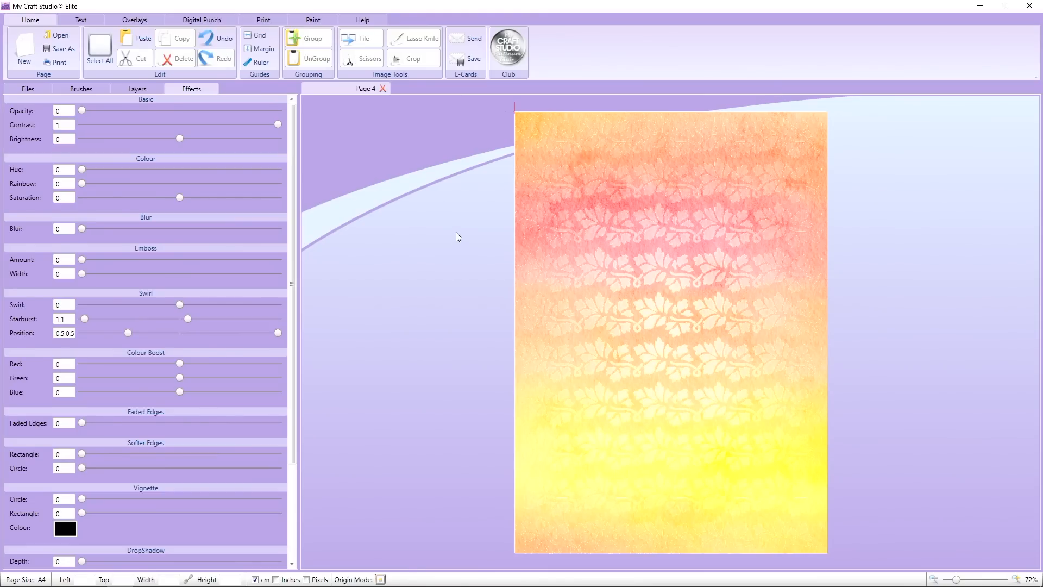